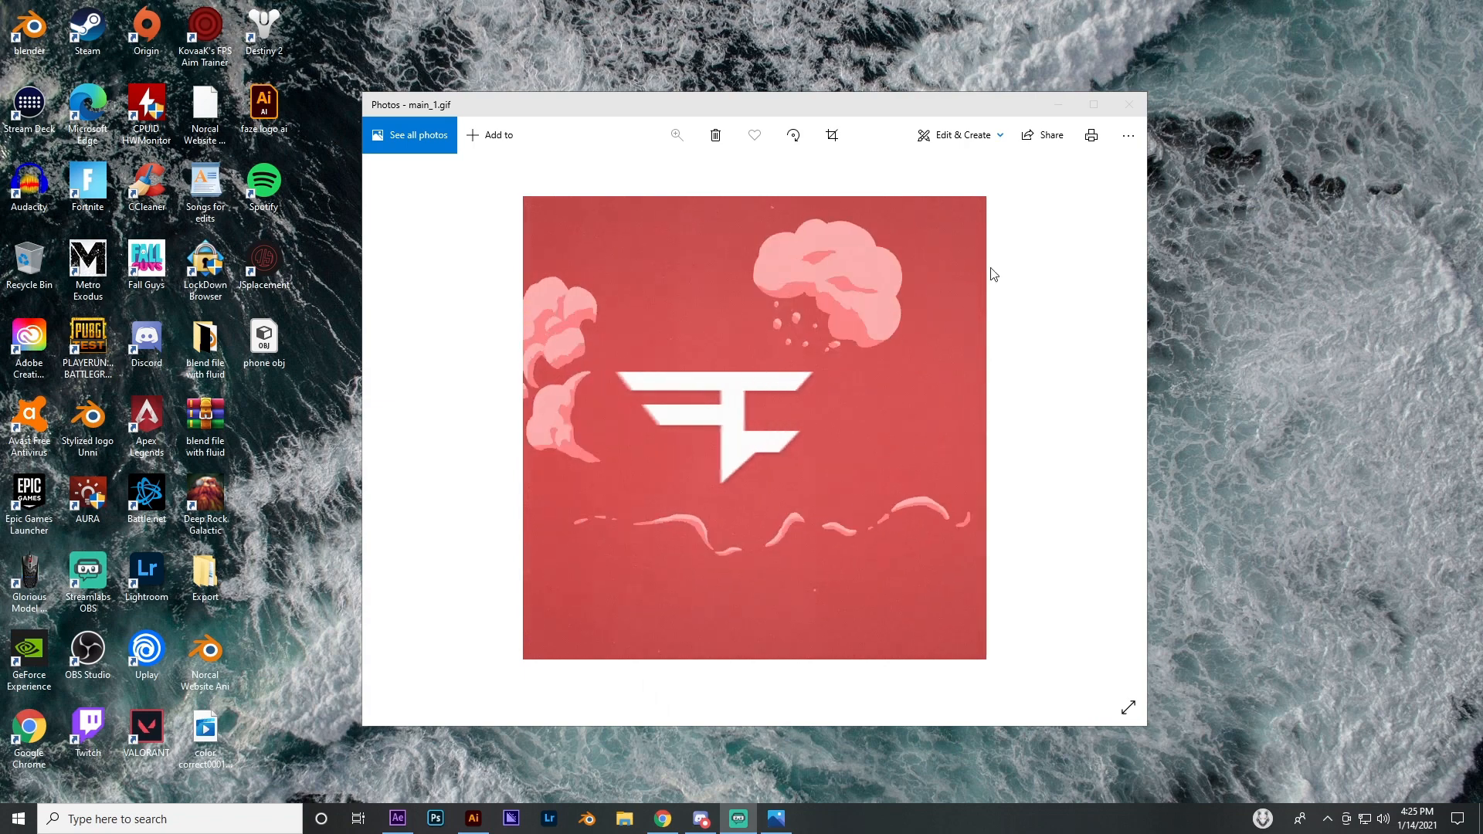
Switch to After Effects and review the composition settings of Comp 1
left_click(1129, 105)
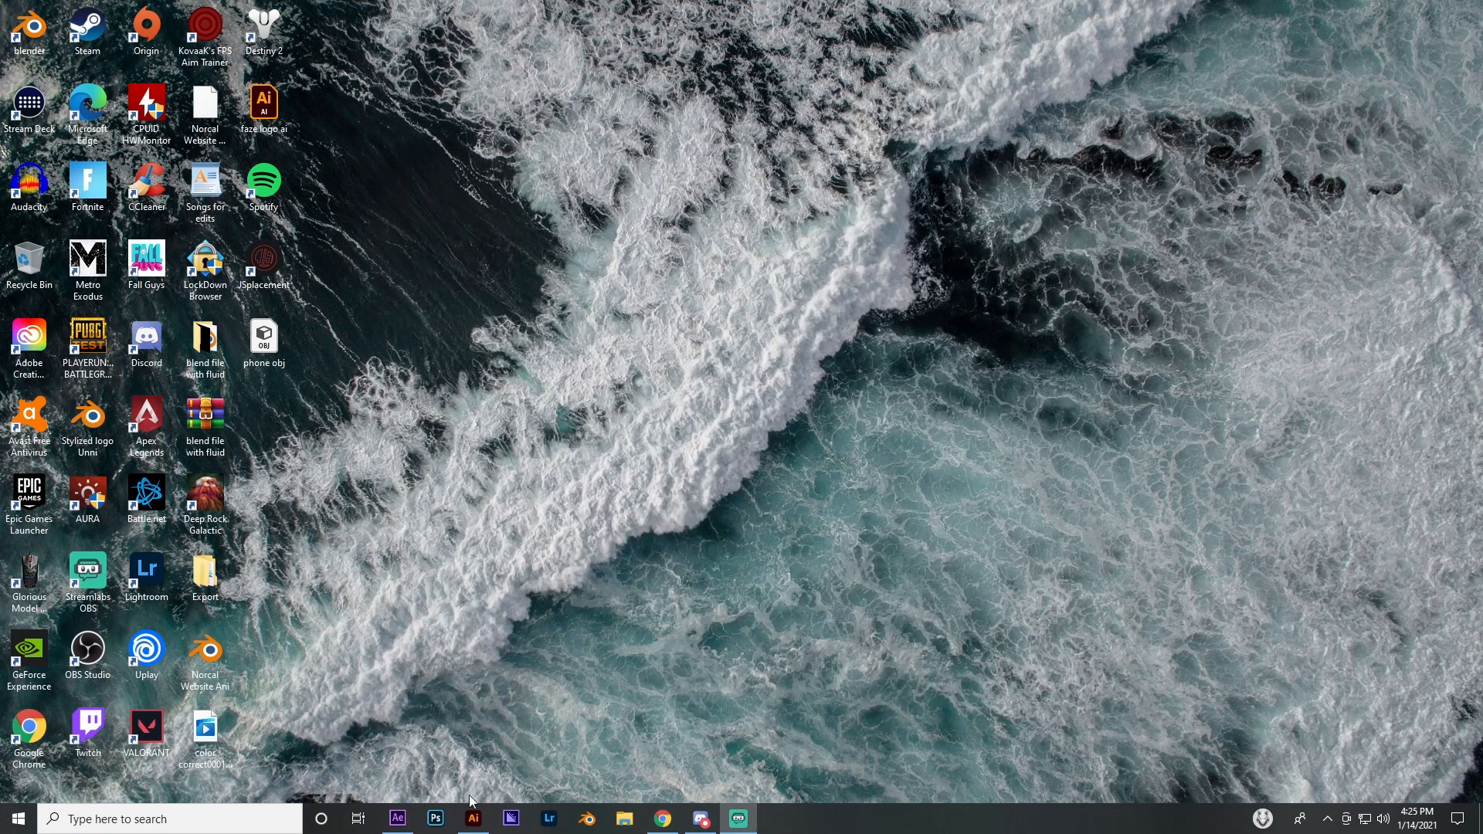
left_click(398, 818)
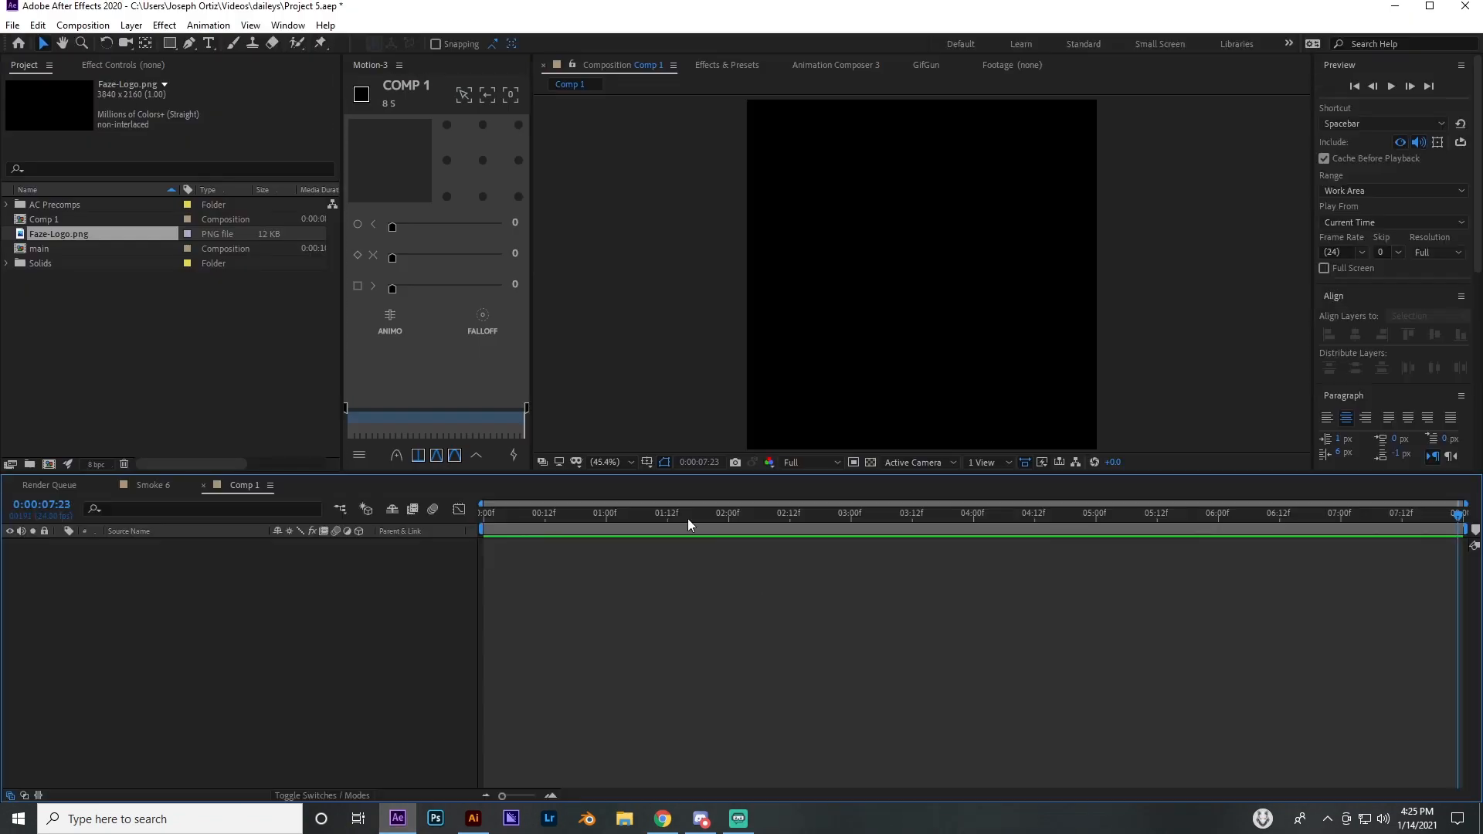
left_click(83, 25)
left_click(87, 62)
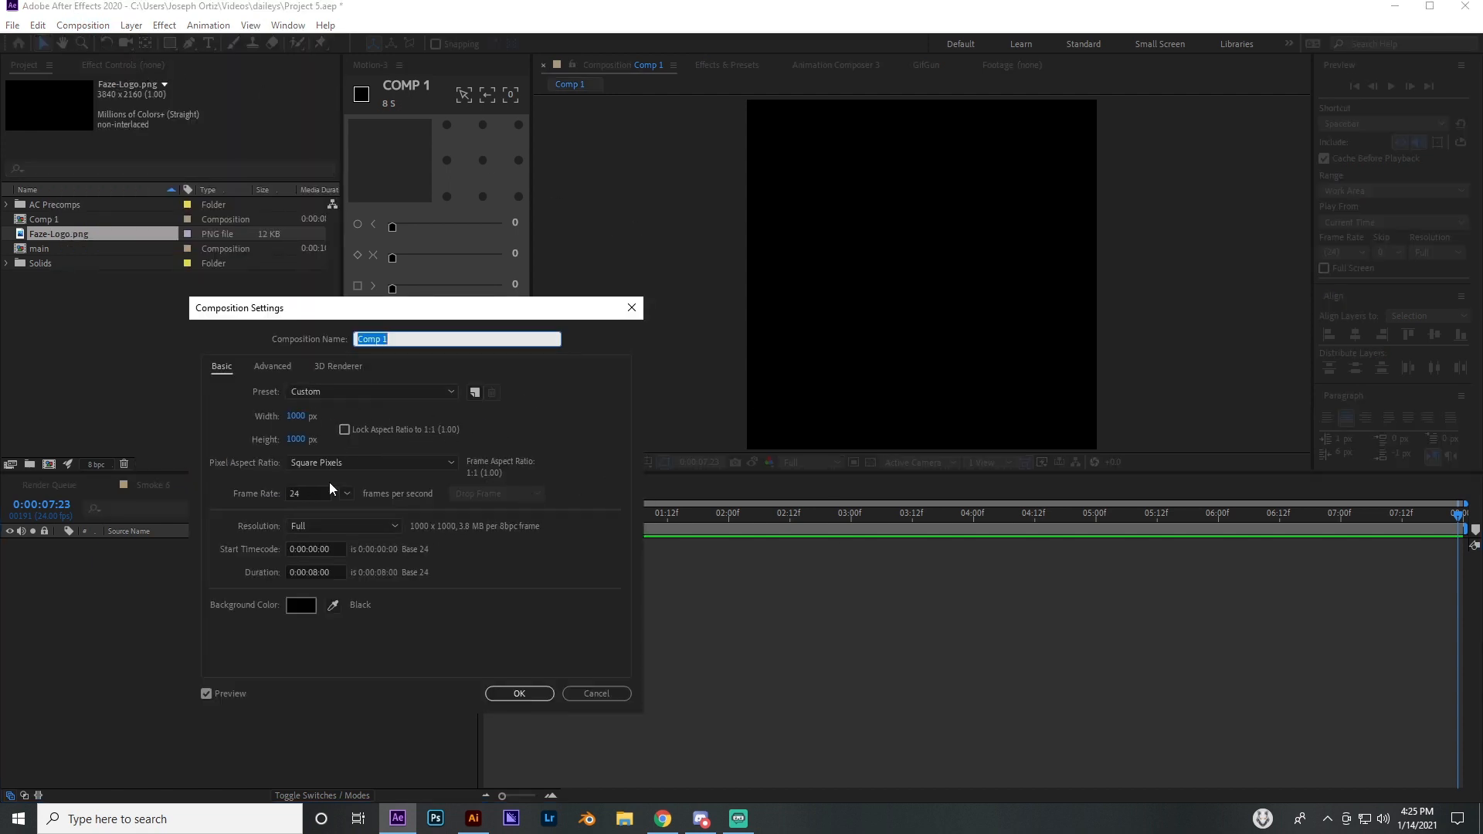
left_click(541, 697)
Add Faze-Logo.png to Comp 1 as a layer and apply the Fill effect to it
left_click(86, 300)
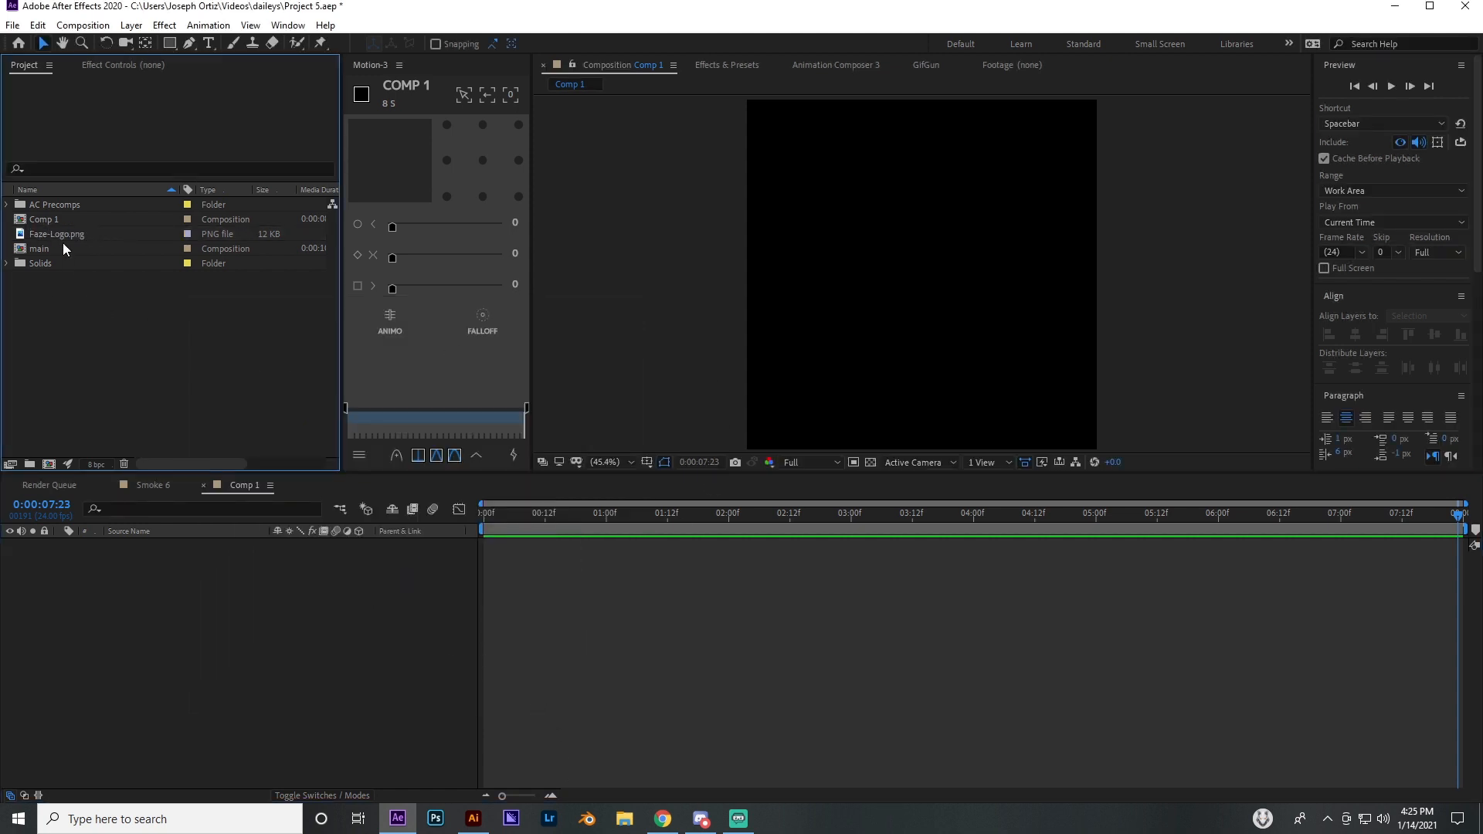
left_click_drag(61, 235, 127, 562)
left_click(59, 289)
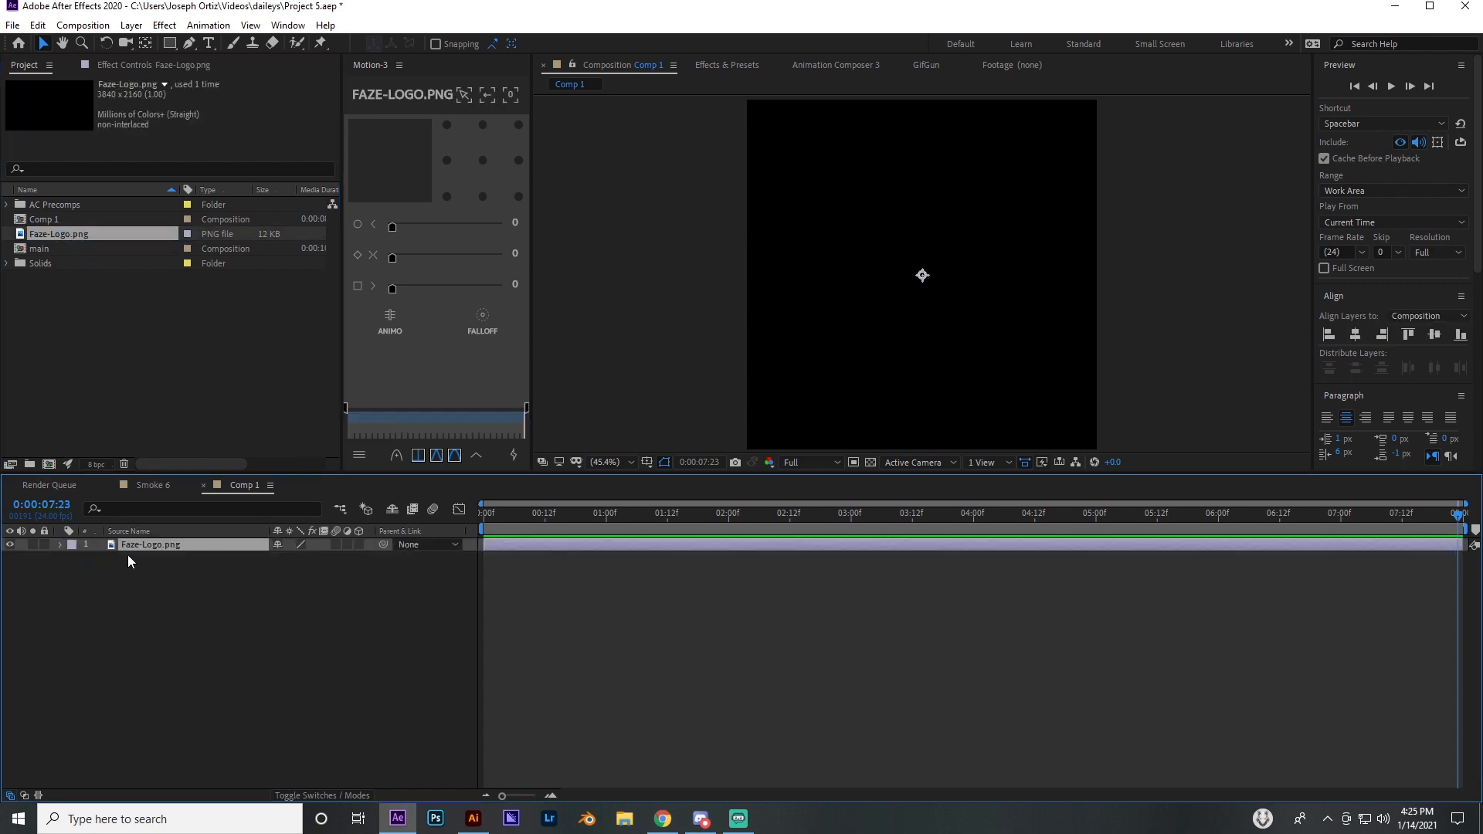
key("ctrl+space")
type("fill")
key("Return")
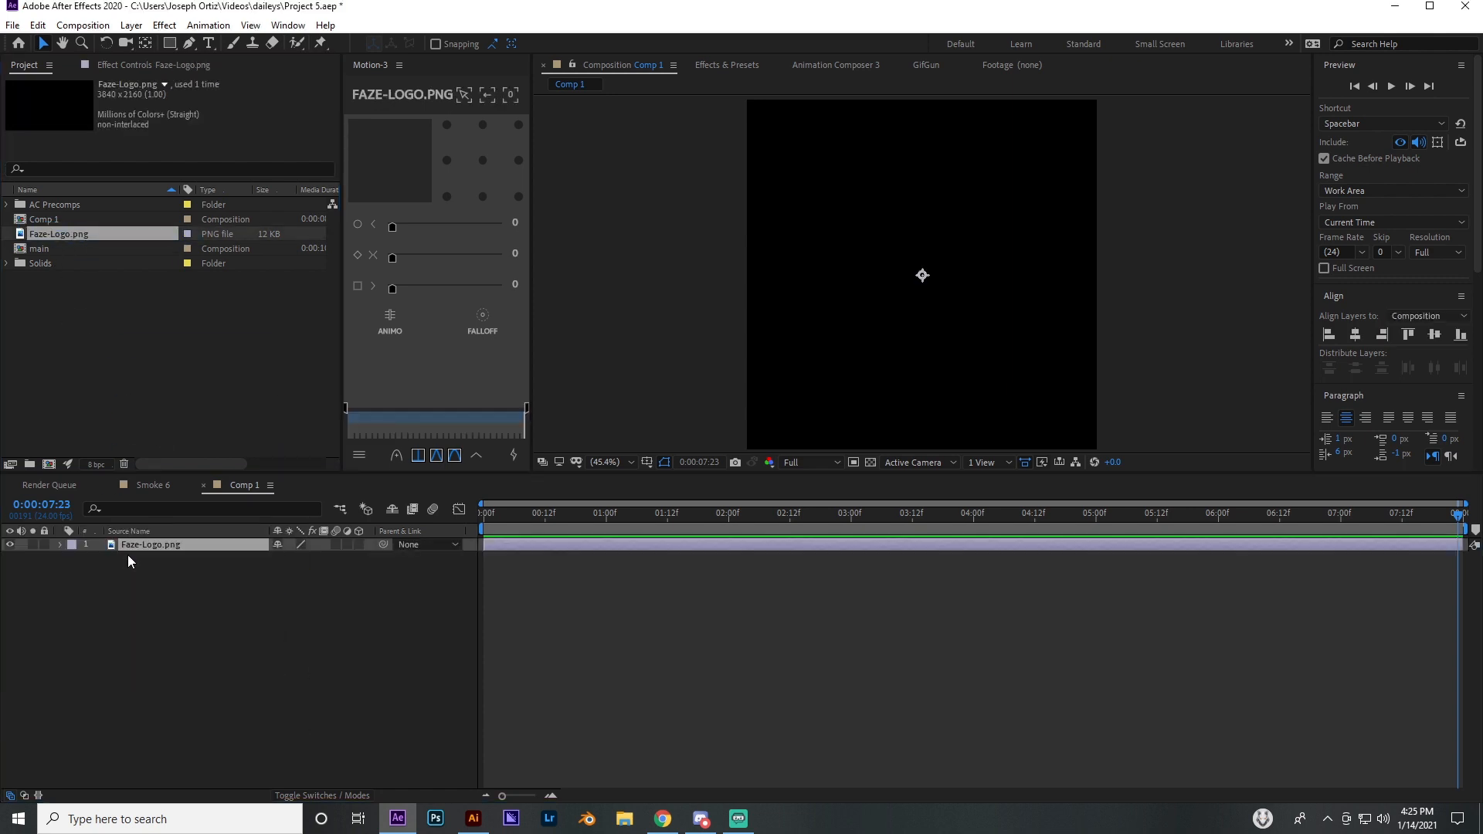
left_click(508, 545)
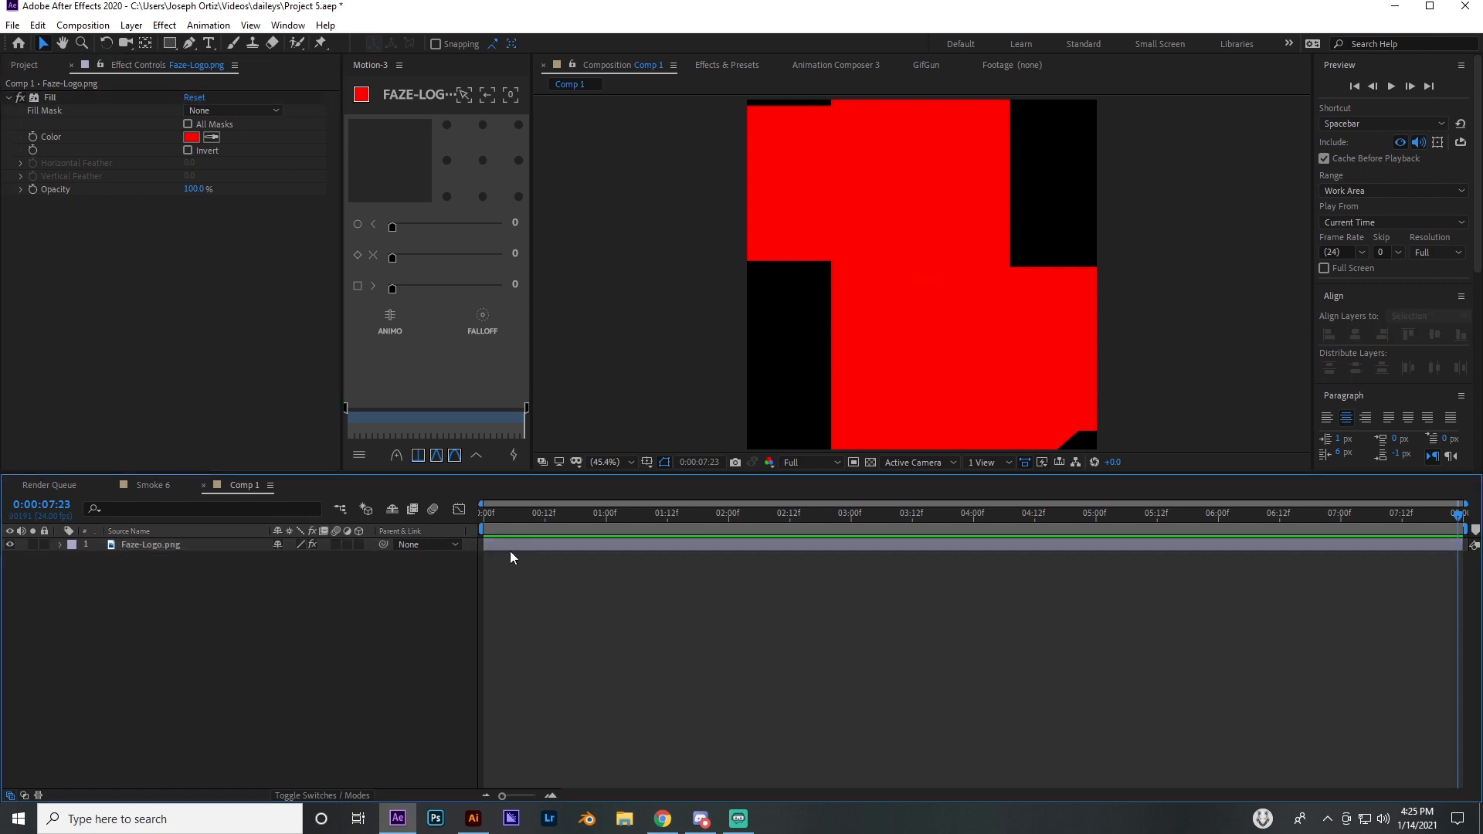
Scale the logo layer down to 20% so the whole logo fits in the composition
key("s")
mouse_move(309, 557)
left_mouse_down()
mouse_move(230, 561)
mouse_move(288, 560)
left_mouse_up()
left_click(632, 641)
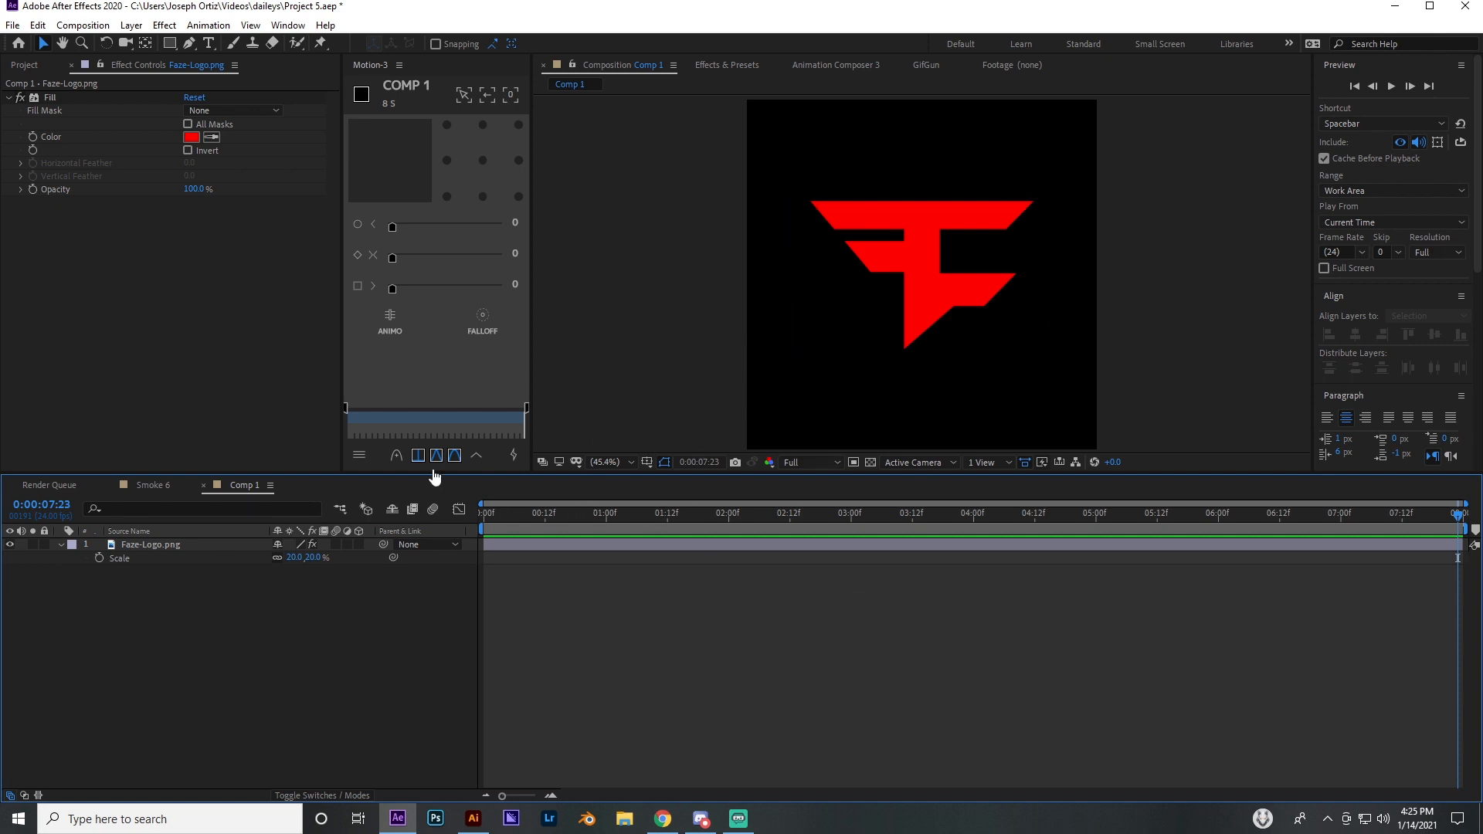
Examine the logo's shape and edges up close and at full view in the composition
scroll(929, 225, "up", 7)
scroll(936, 236, "down", 6)
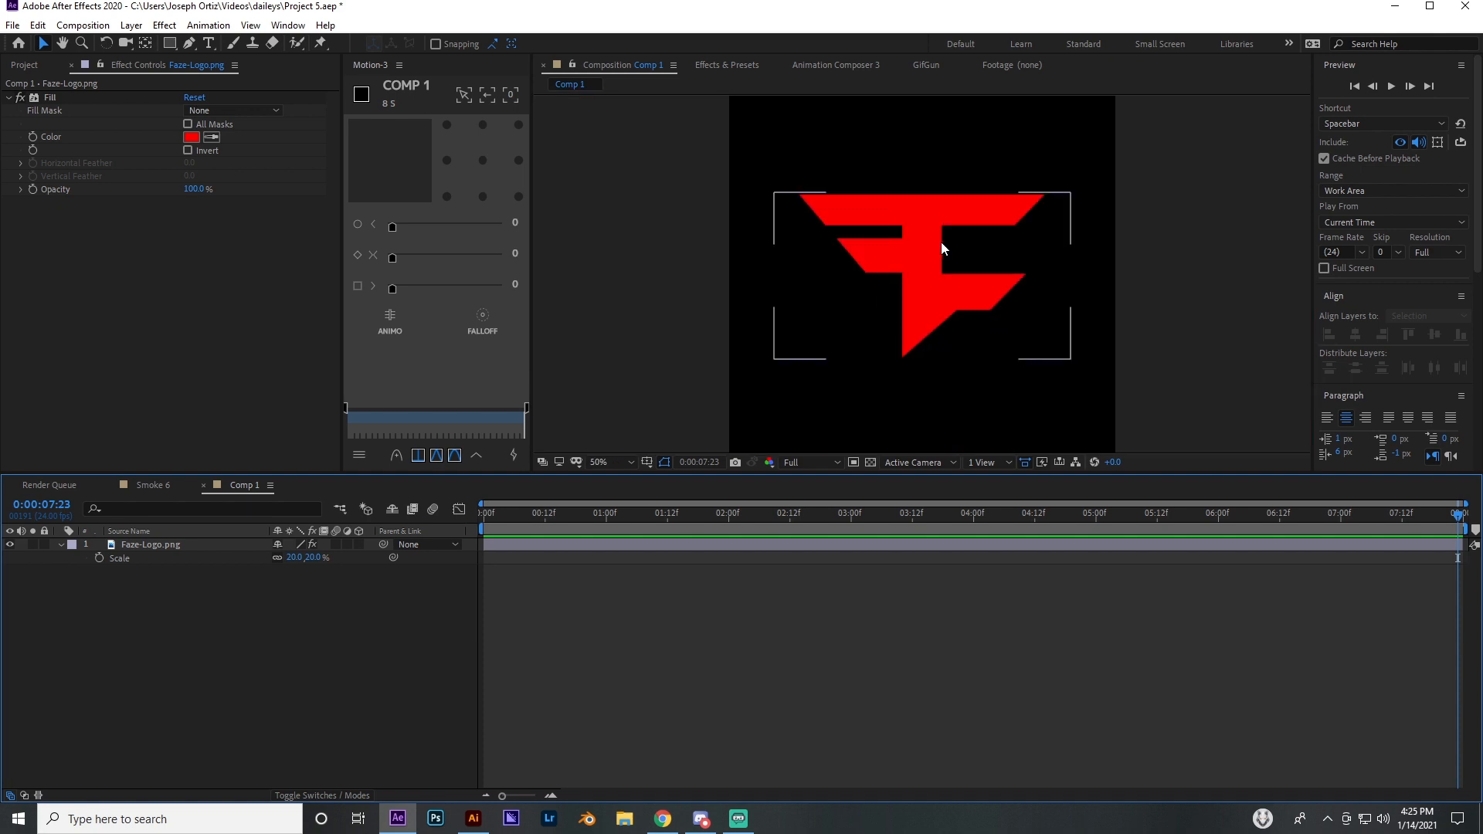
scroll(944, 241, "up", 4)
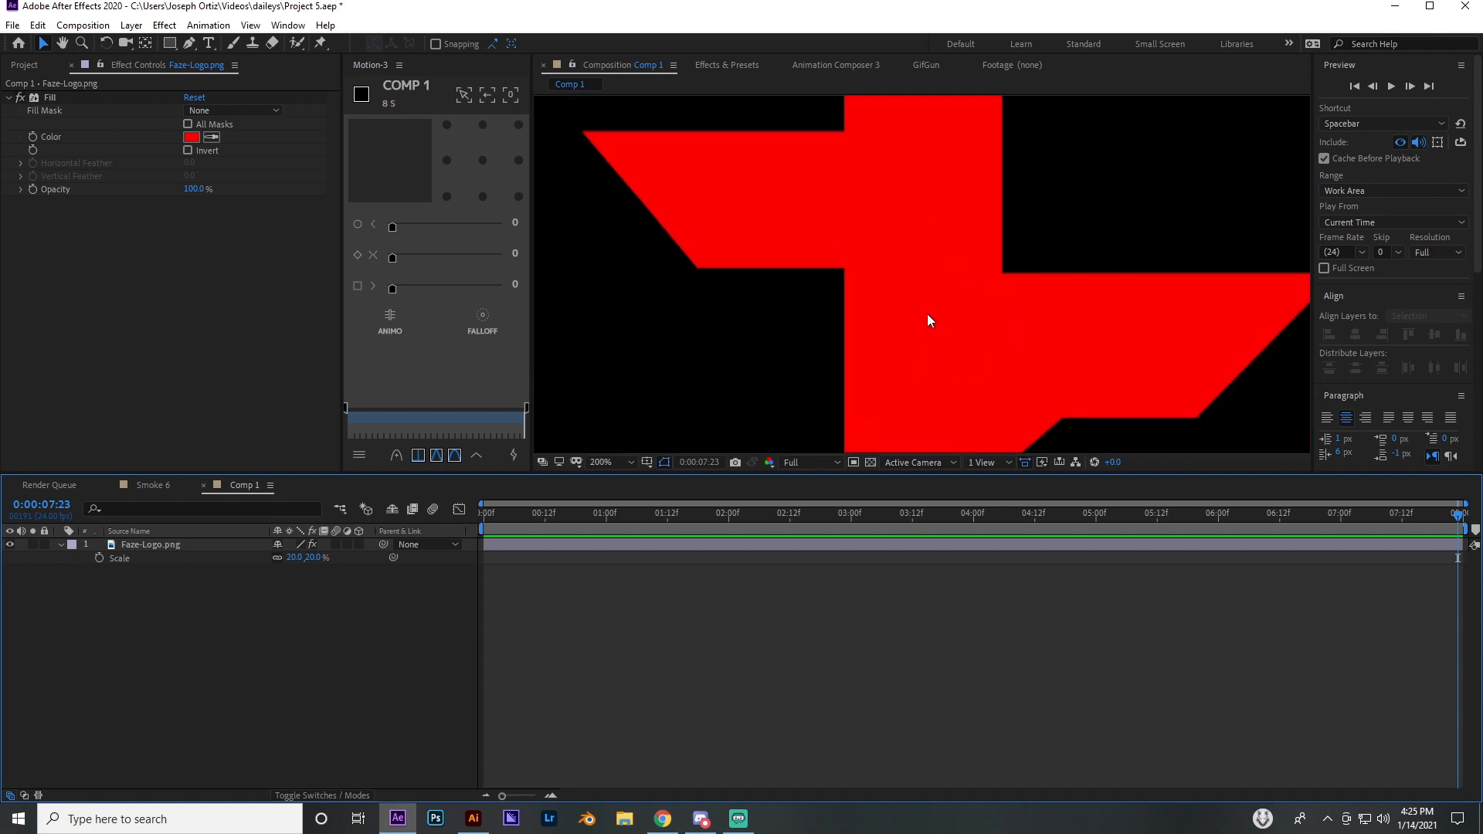
scroll(801, 338, "down", 2)
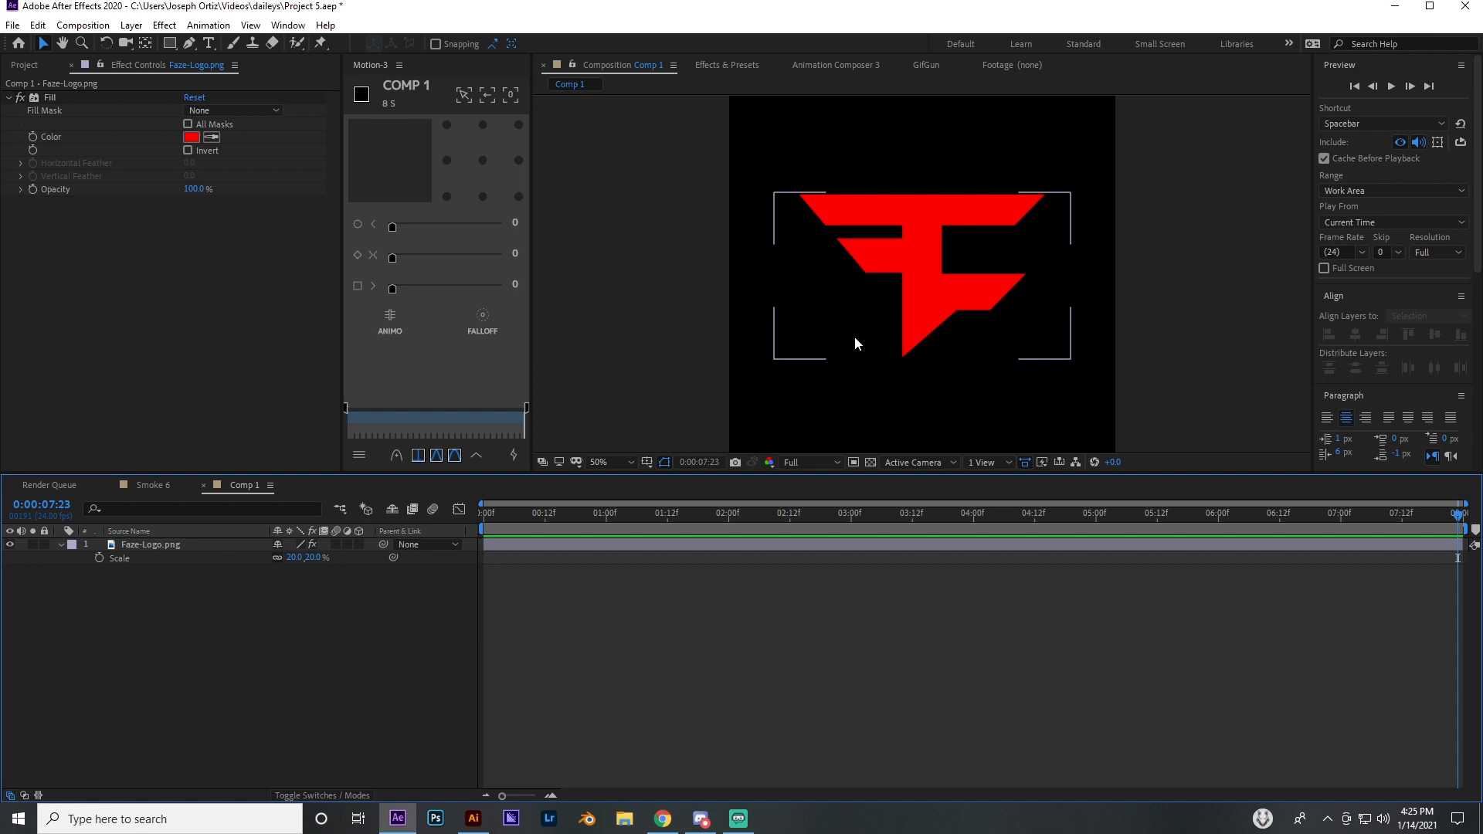
scroll(919, 234, "up", 3)
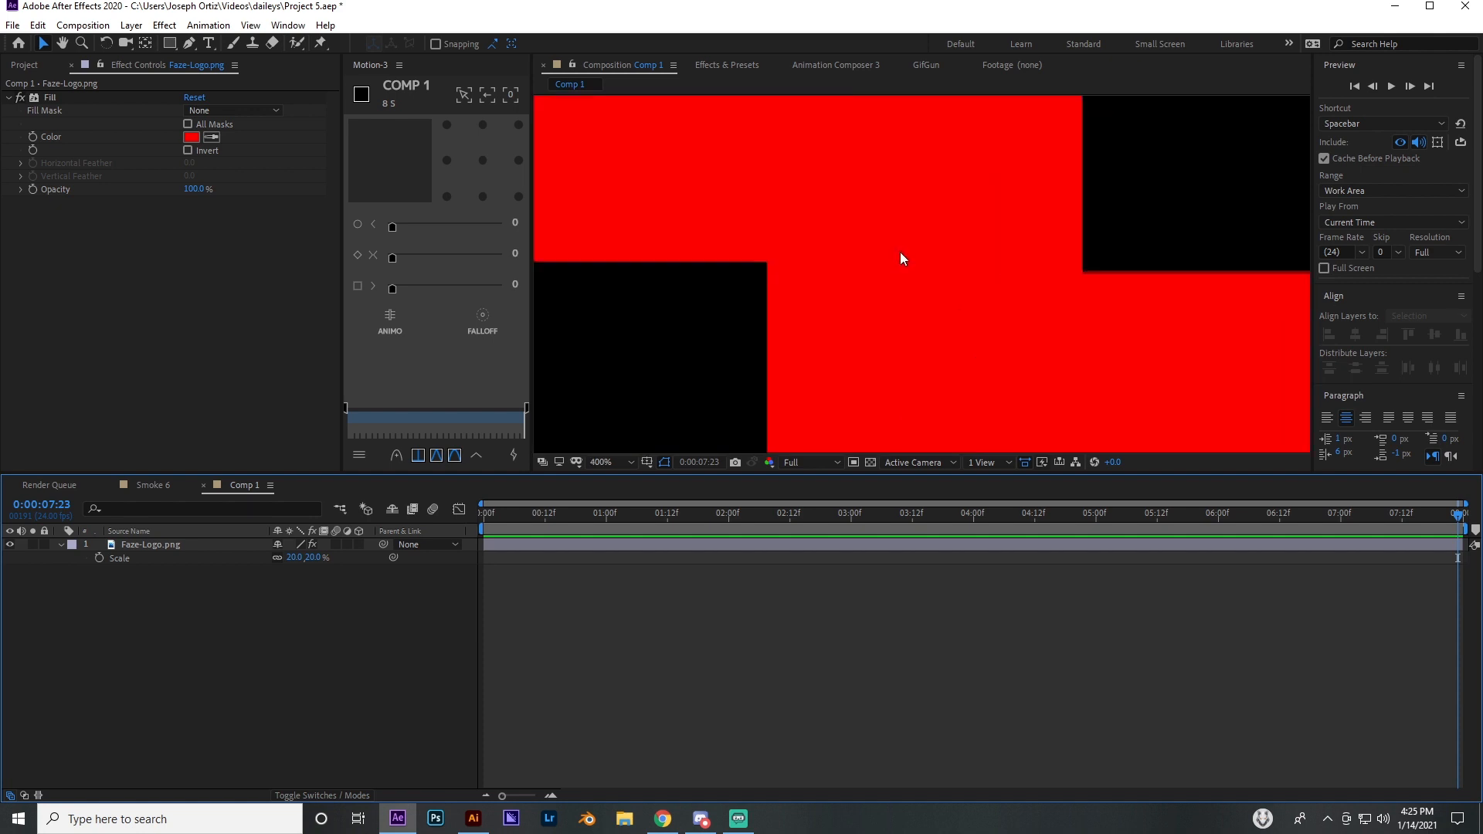
scroll(919, 257, "down", 3)
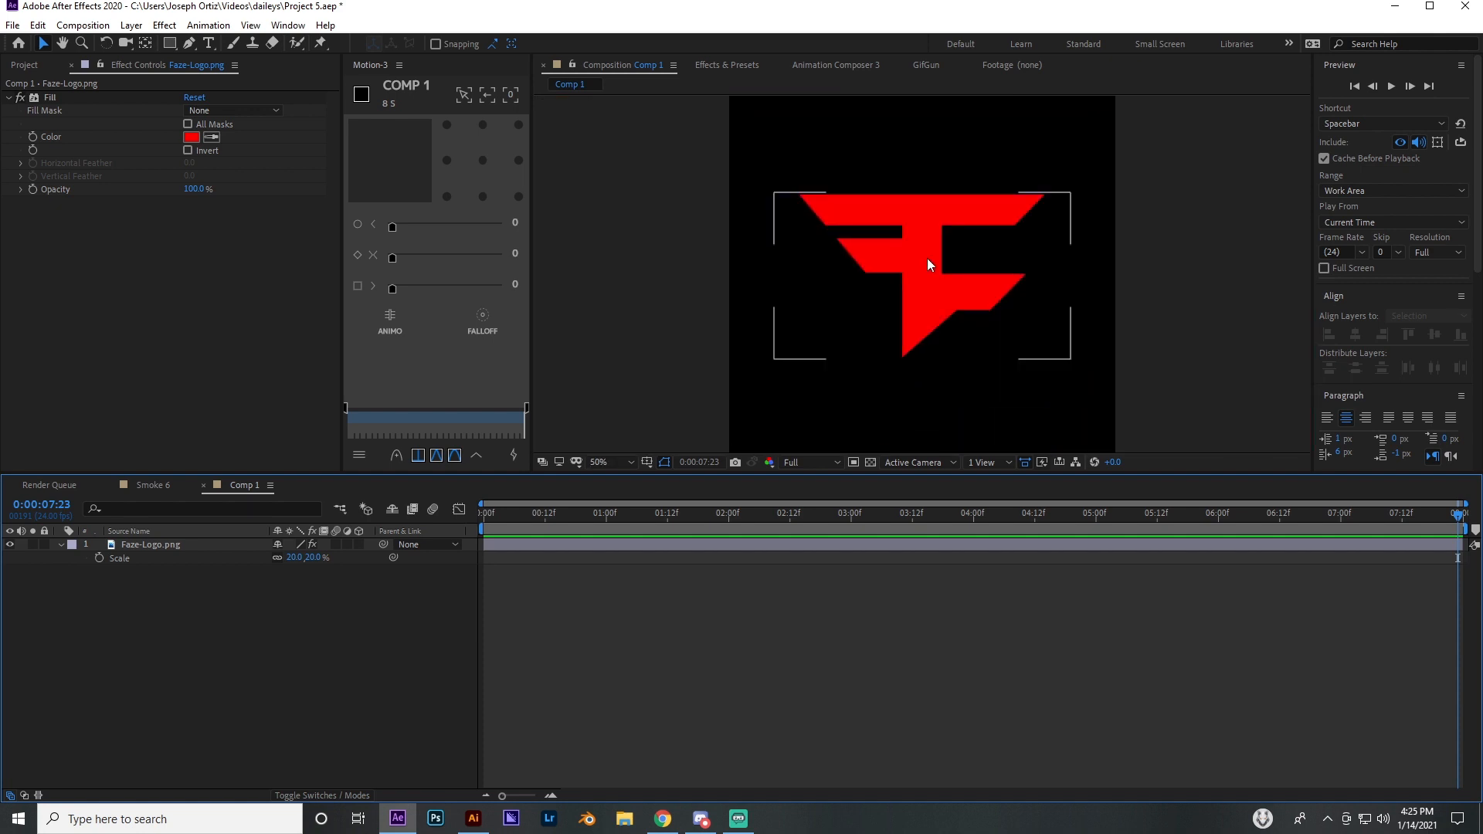
scroll(905, 285, "down", 2)
scroll(905, 285, "up", 4)
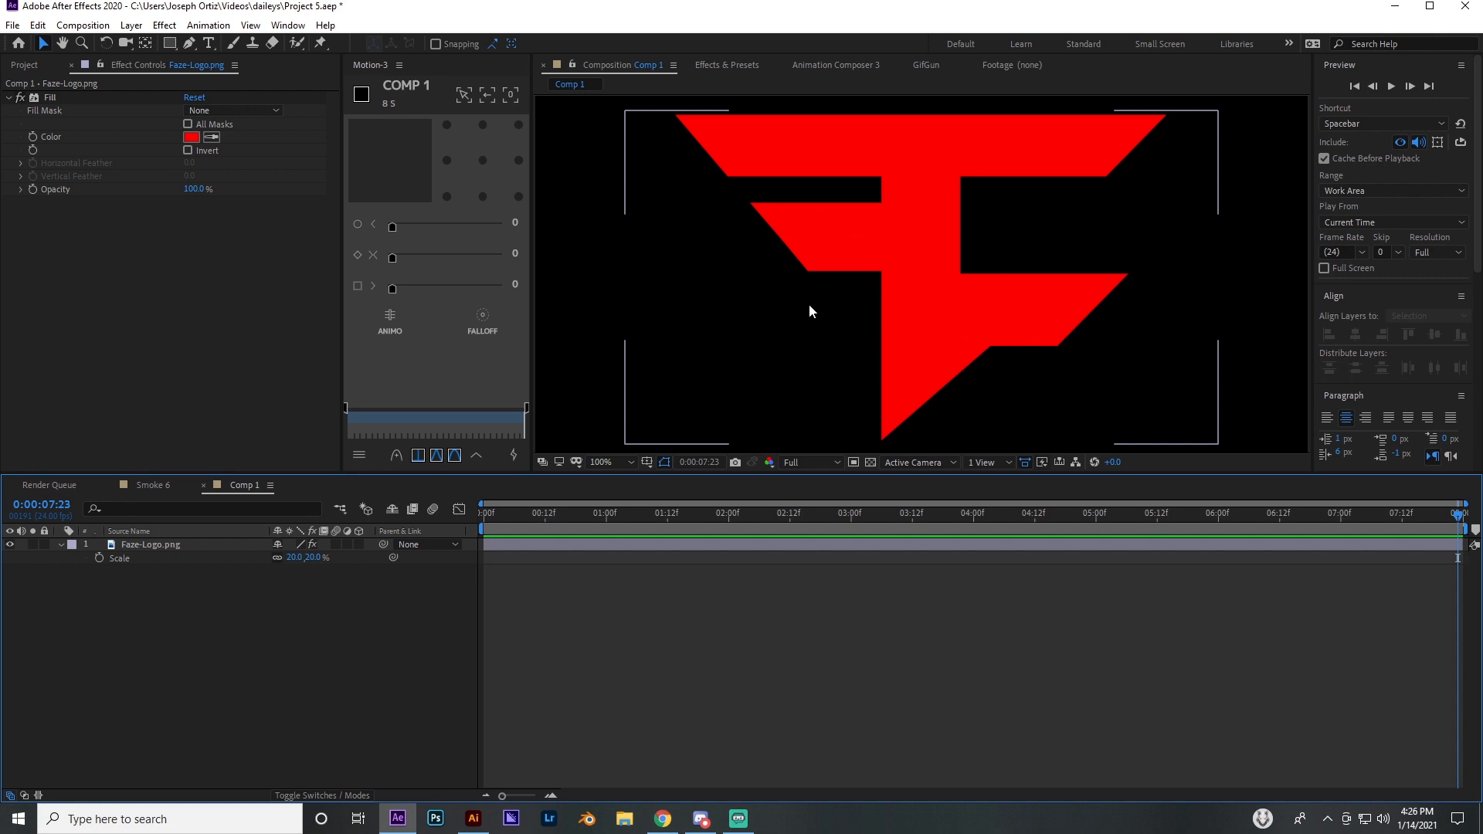
scroll(900, 333, "down", 4)
scroll(904, 330, "up", 2)
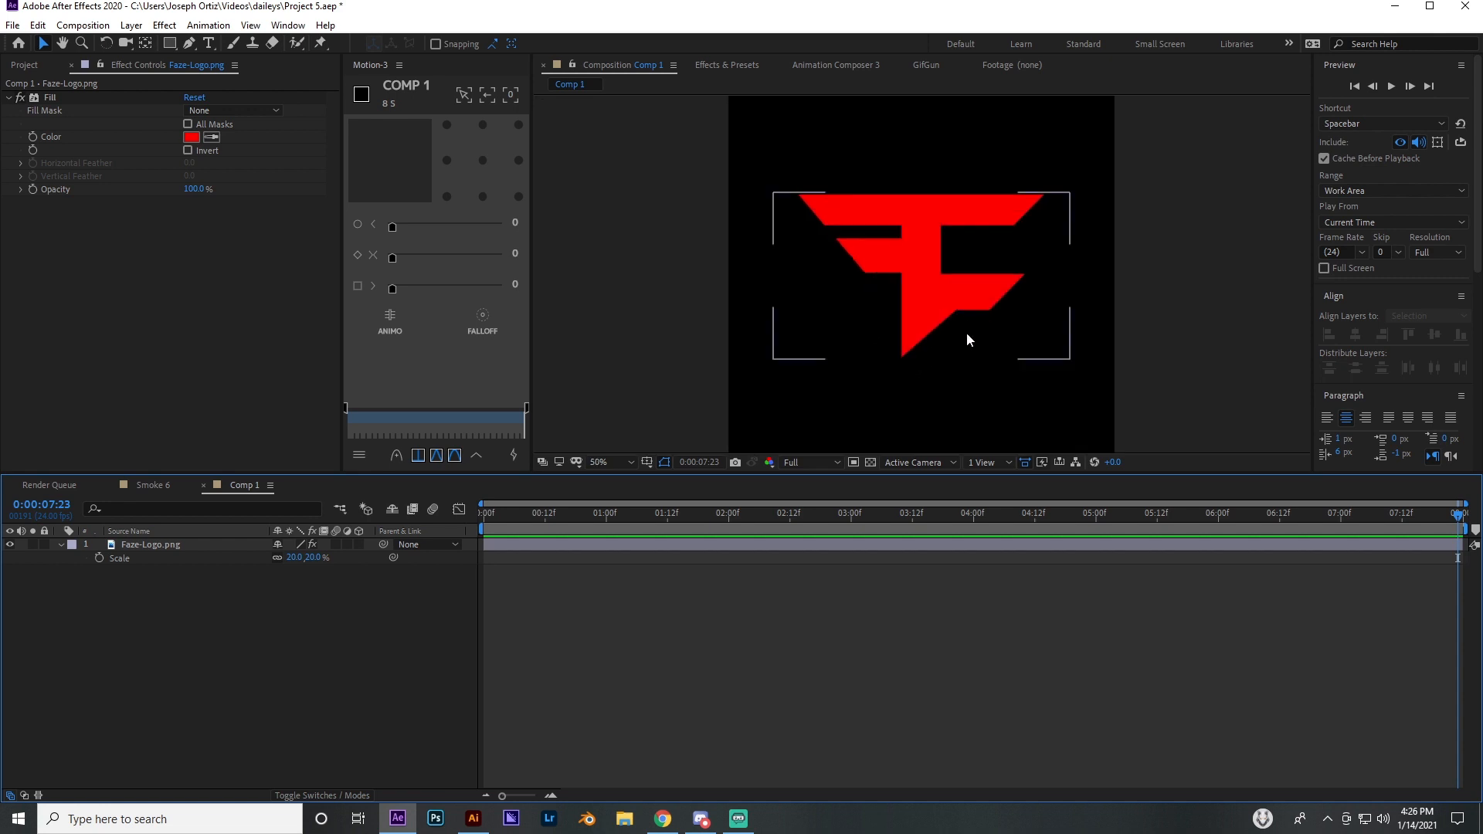
left_click(153, 546)
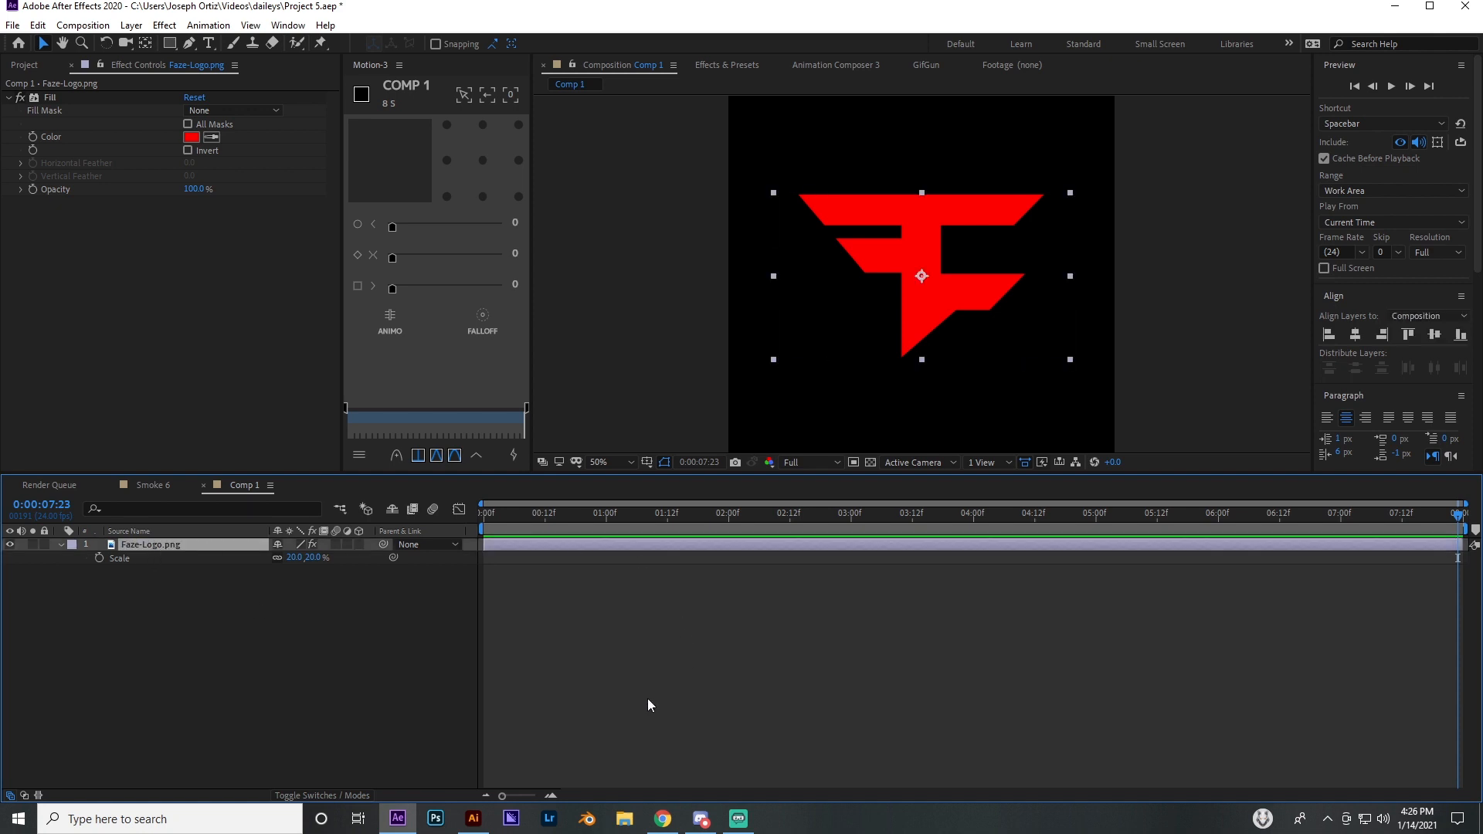
left_click(419, 585)
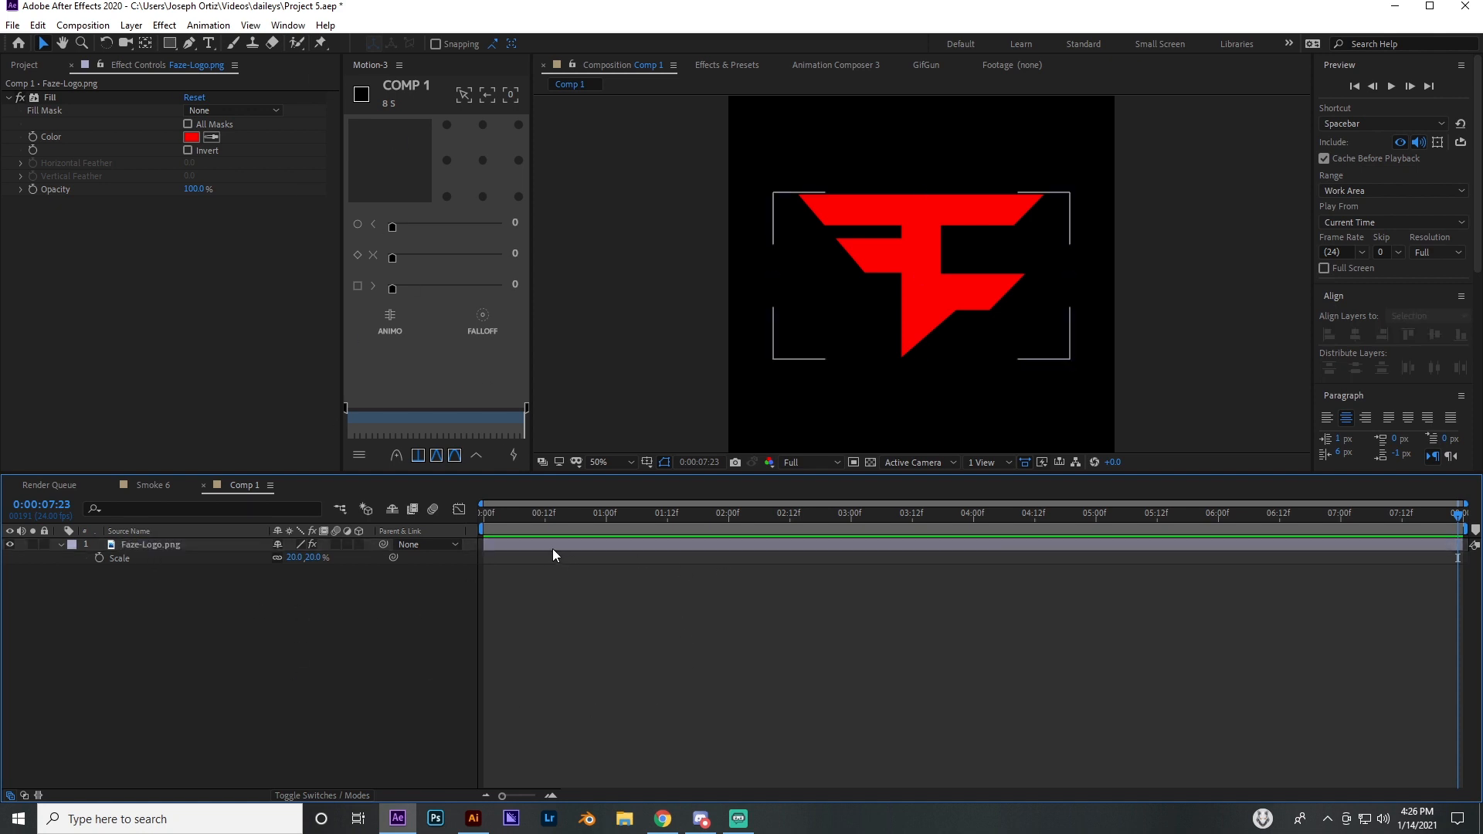
Try to trace the logo's outline with the Pen tool, from its upper-left corner down to the lower tip
left_click(189, 43)
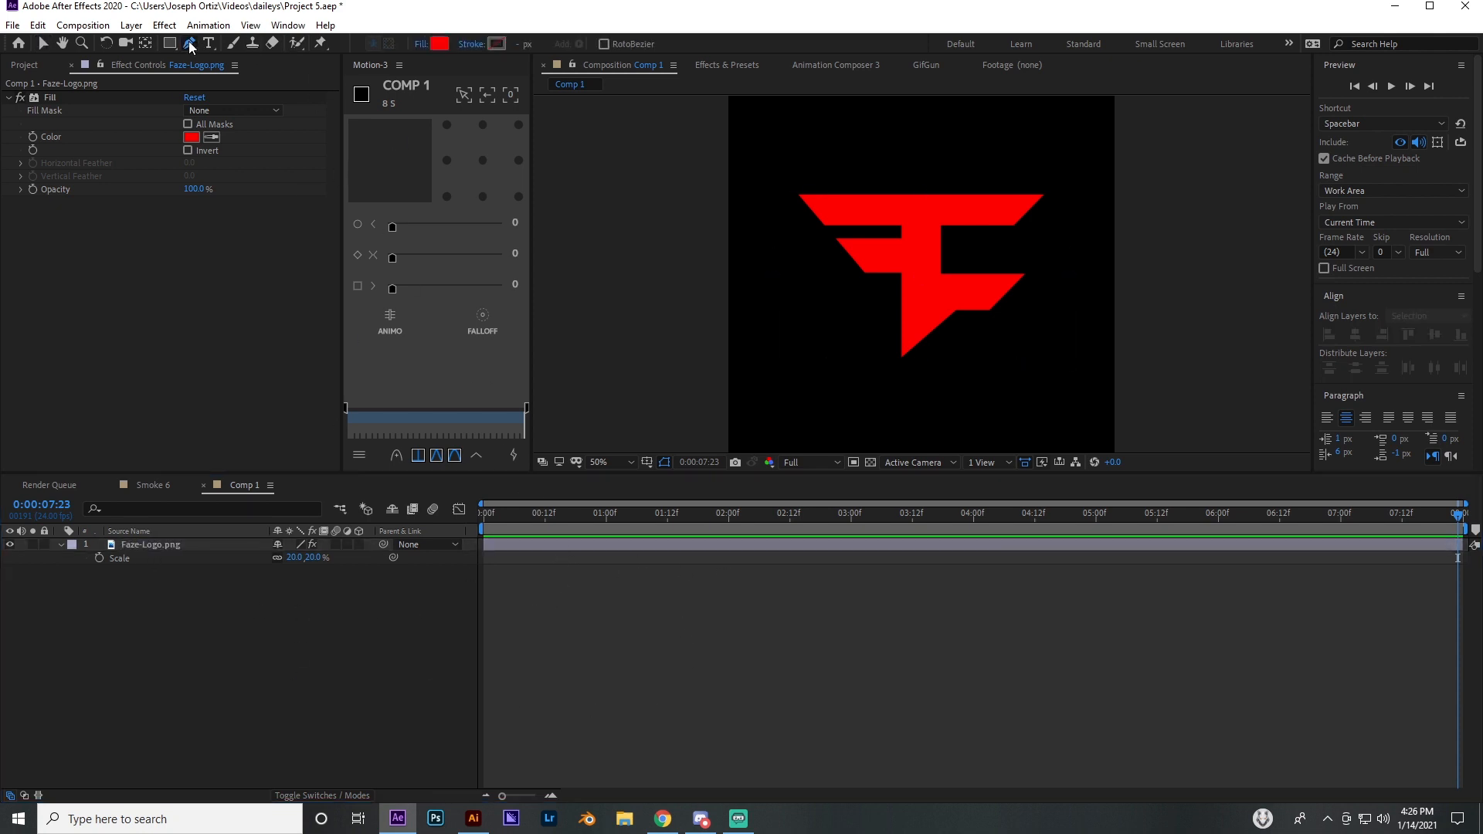
left_click(796, 194)
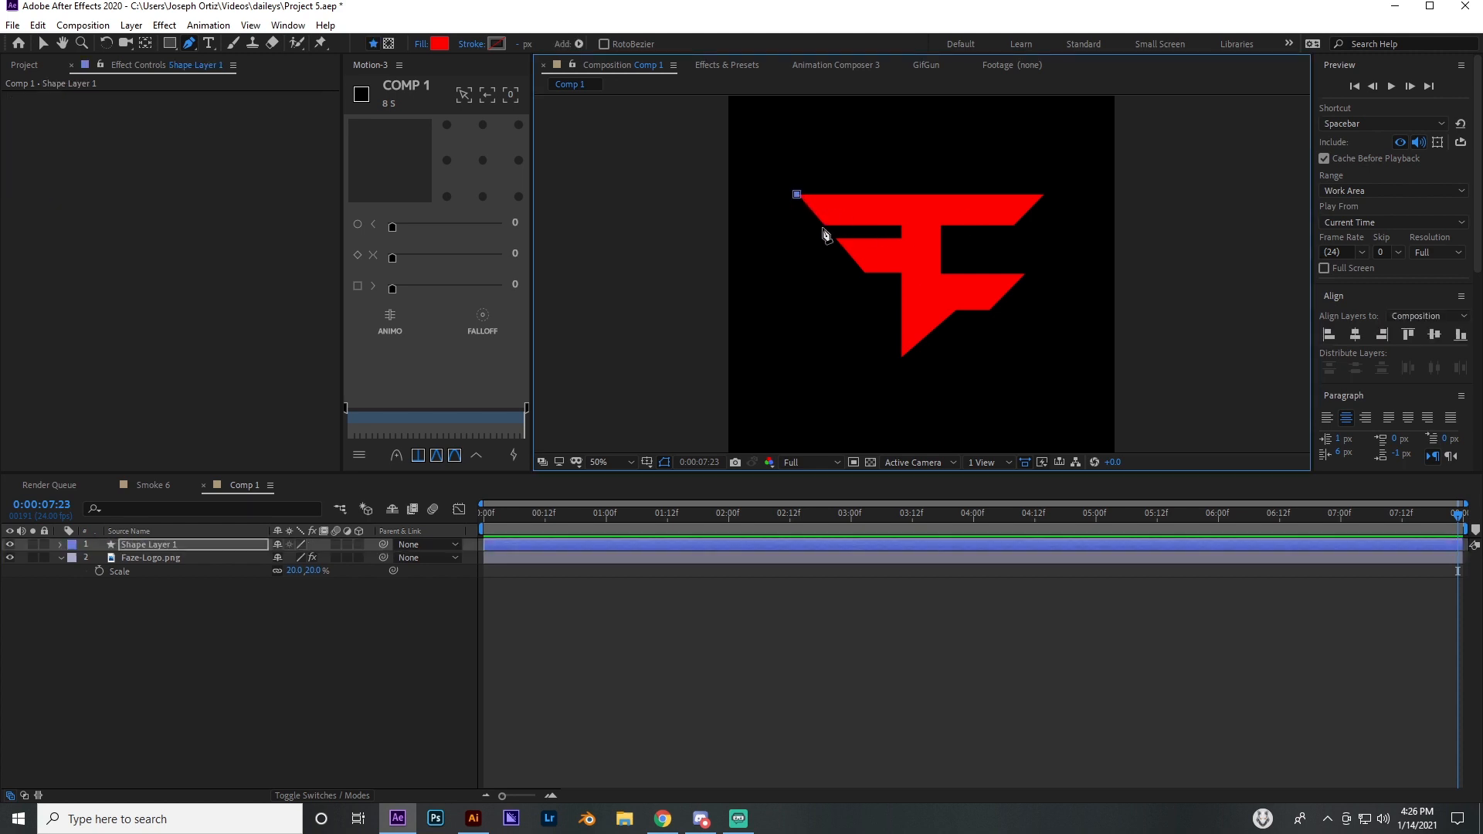
left_click(824, 226)
left_click(901, 227)
left_click(904, 238)
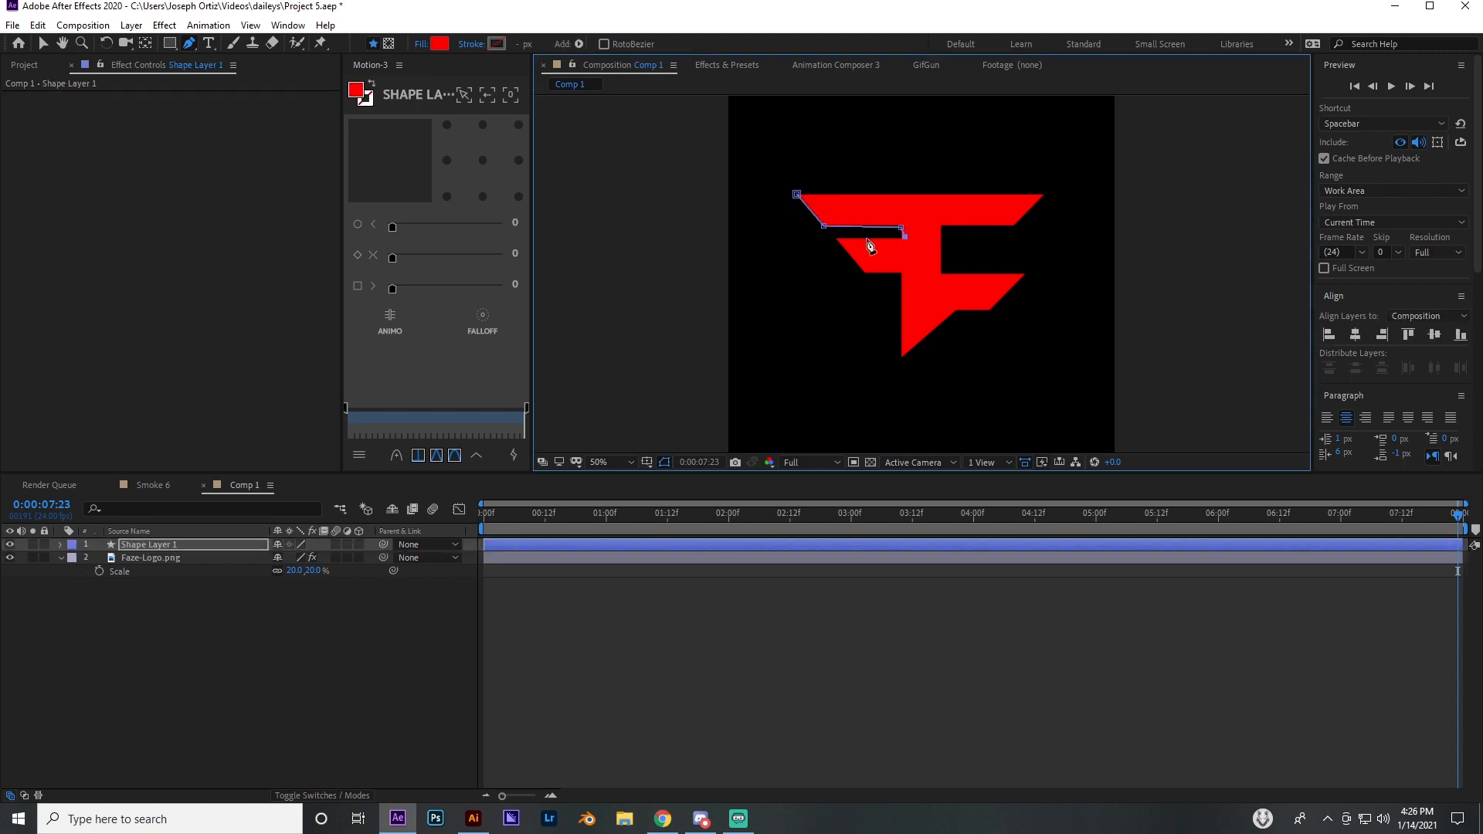
left_click(841, 240)
left_click(869, 273)
left_click_drag(910, 286, 907, 343)
left_click_drag(907, 363, 909, 372)
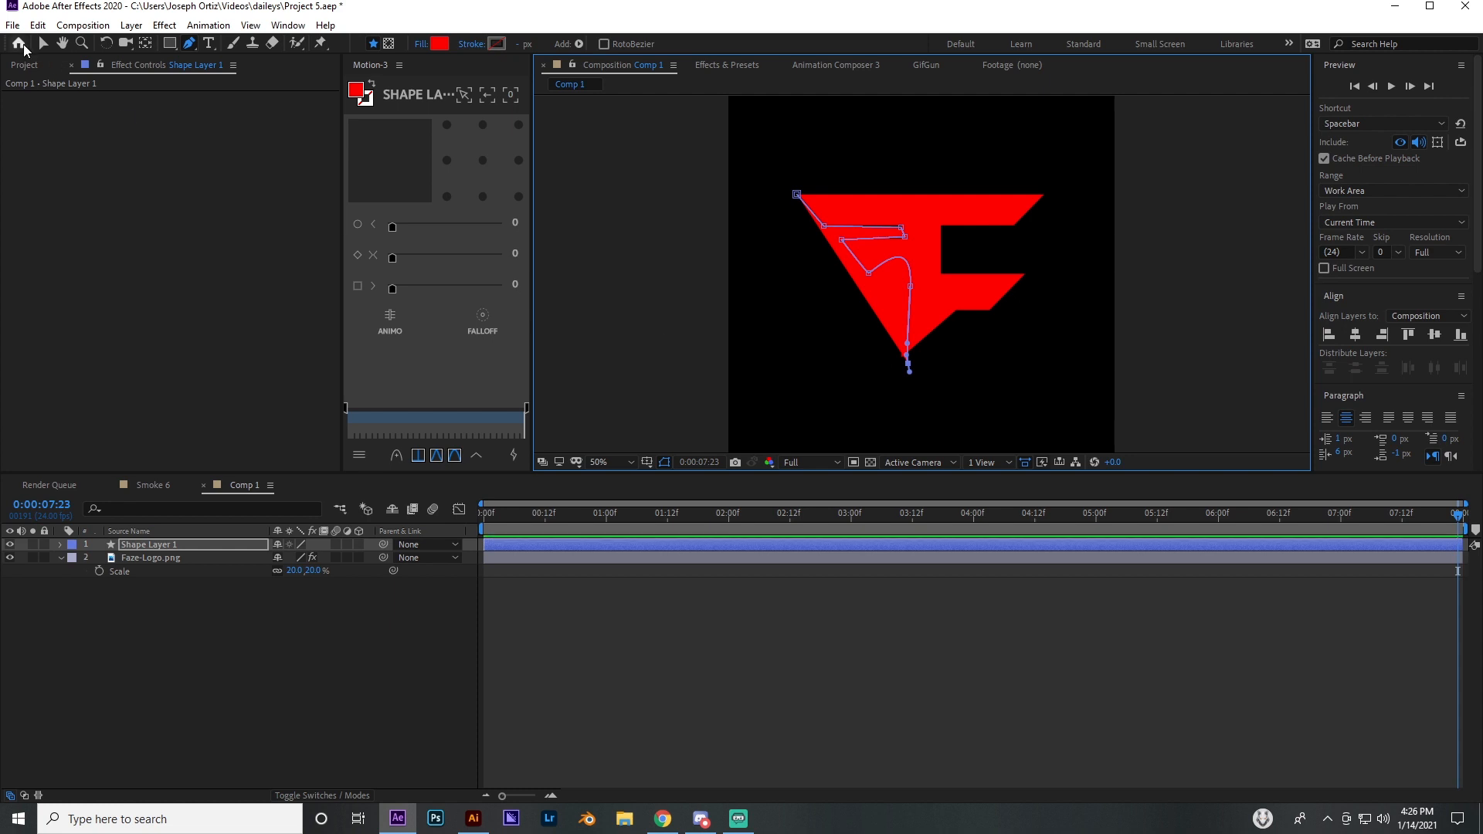
Delete the hand-traced shape layer from Comp 1
left_click(40, 43)
left_click(708, 584)
left_click(564, 546)
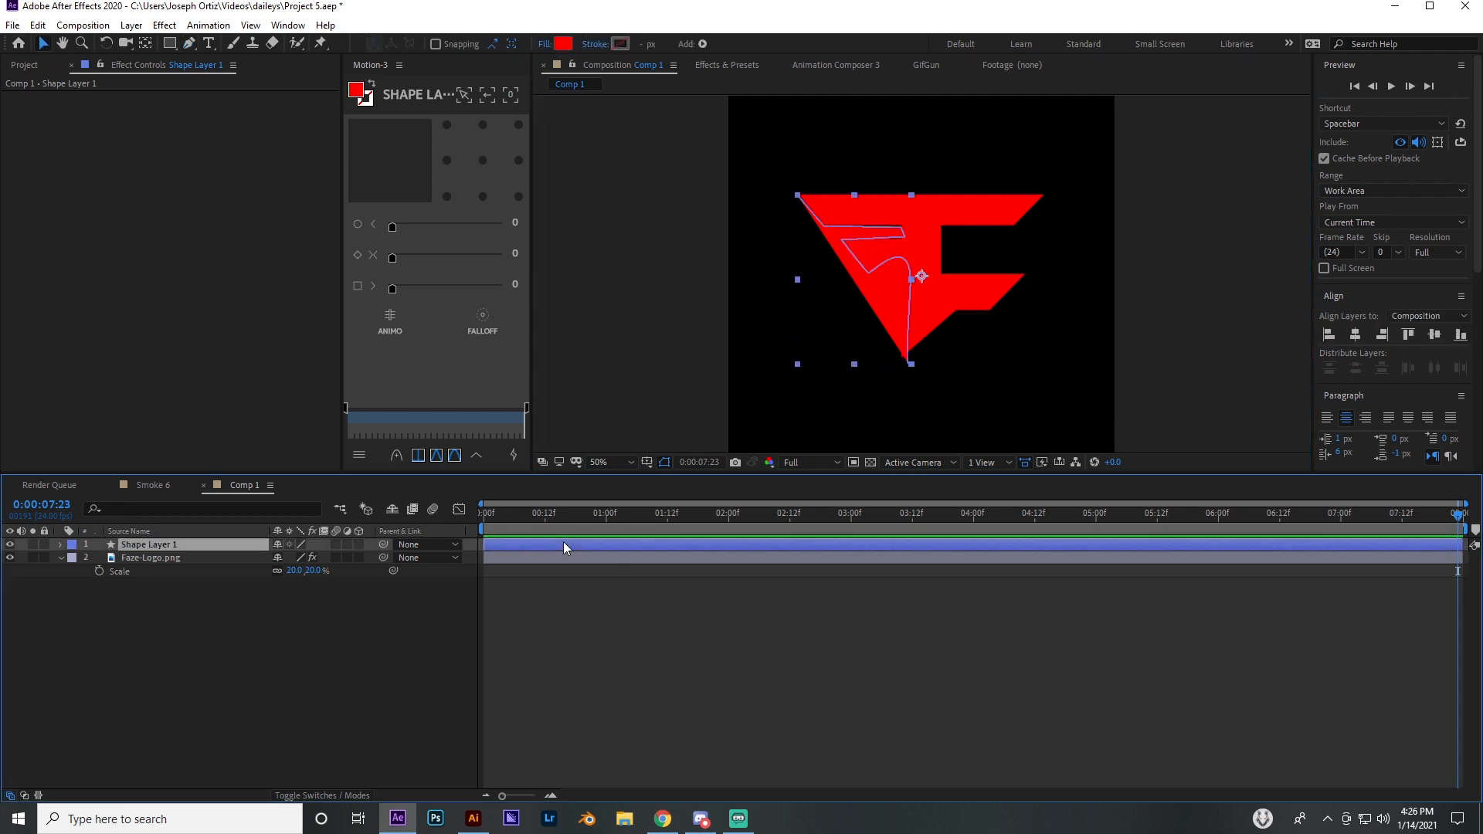
key("Delete")
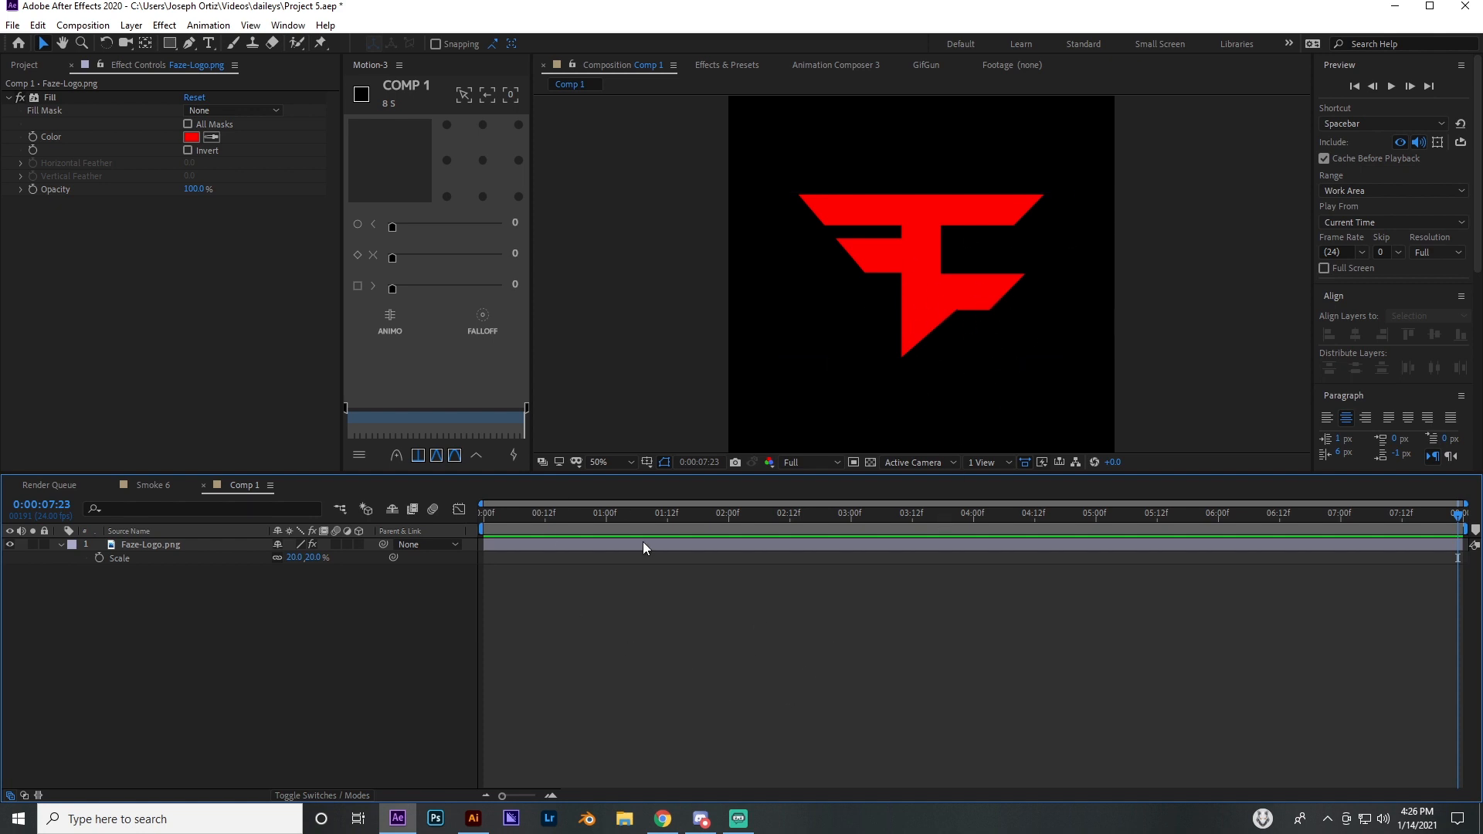
Switch to Illustrator and create a new document with a square artboard
left_click(474, 818)
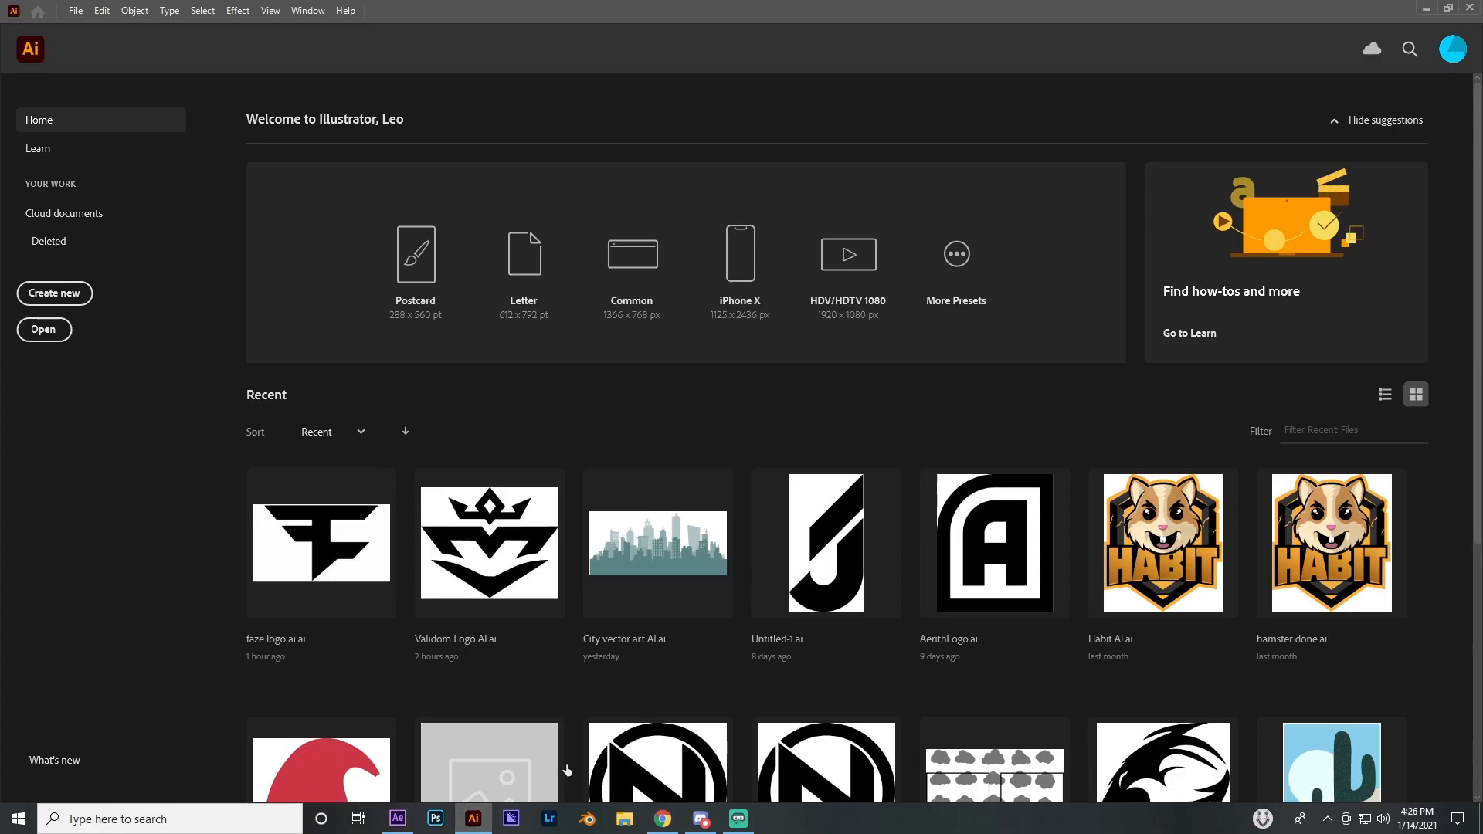
left_click(62, 294)
key("Escape")
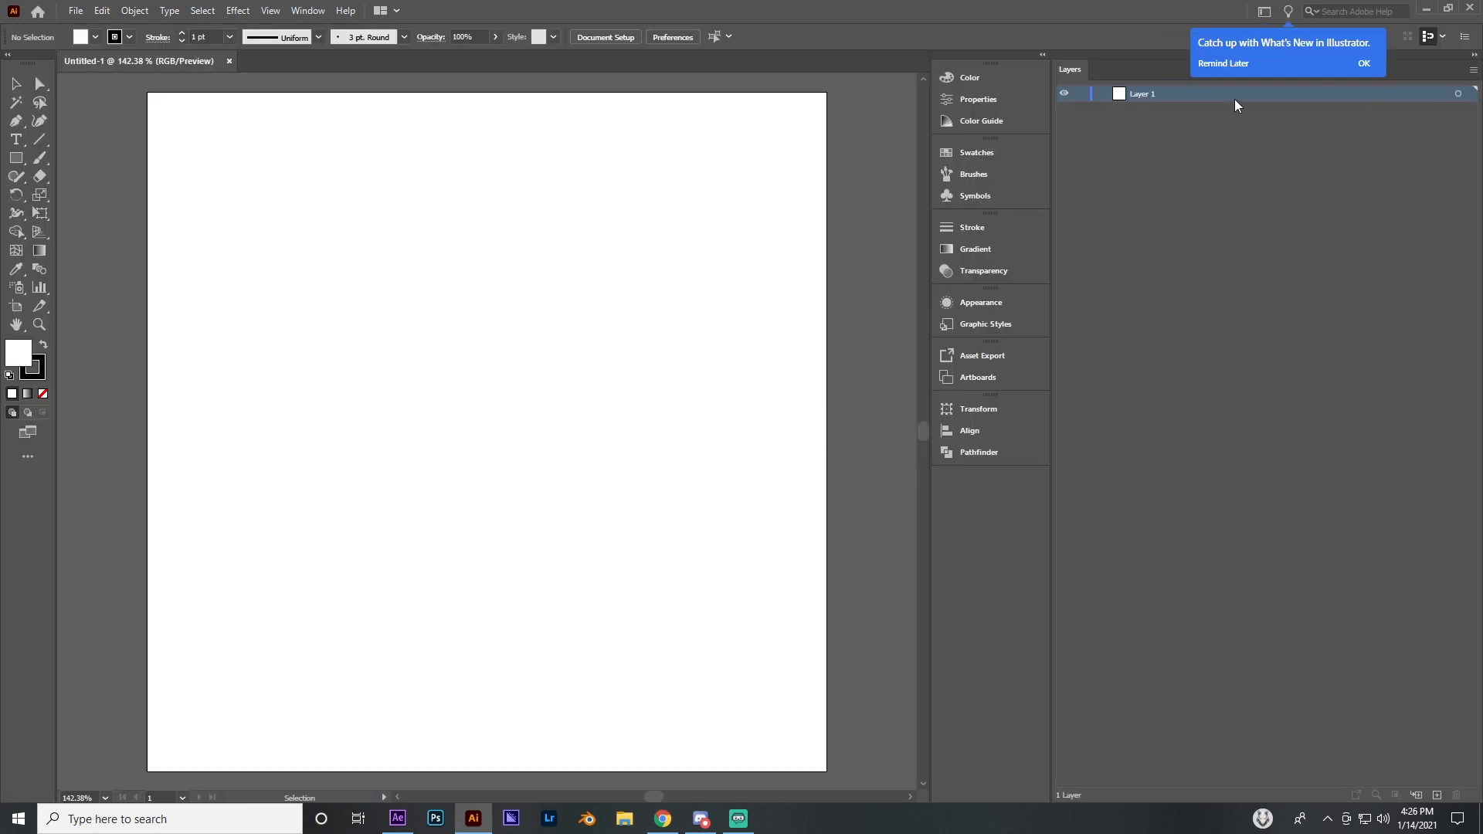
left_click(1225, 66)
Place the Faze-Logo PNG from the Downloads folder into the new Illustrator document
left_click(624, 819)
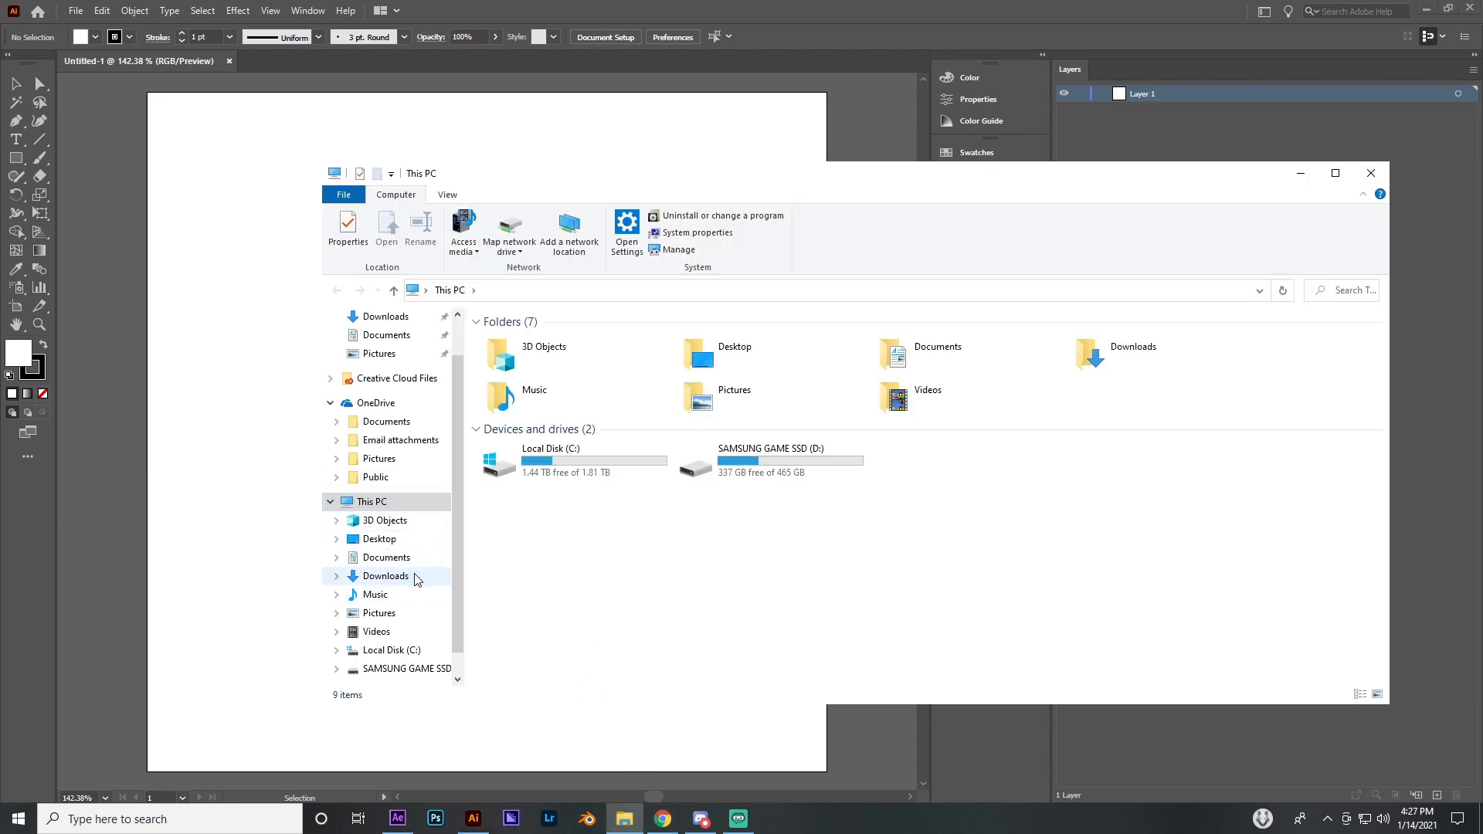
left_click(386, 575)
left_click_drag(526, 362, 228, 475)
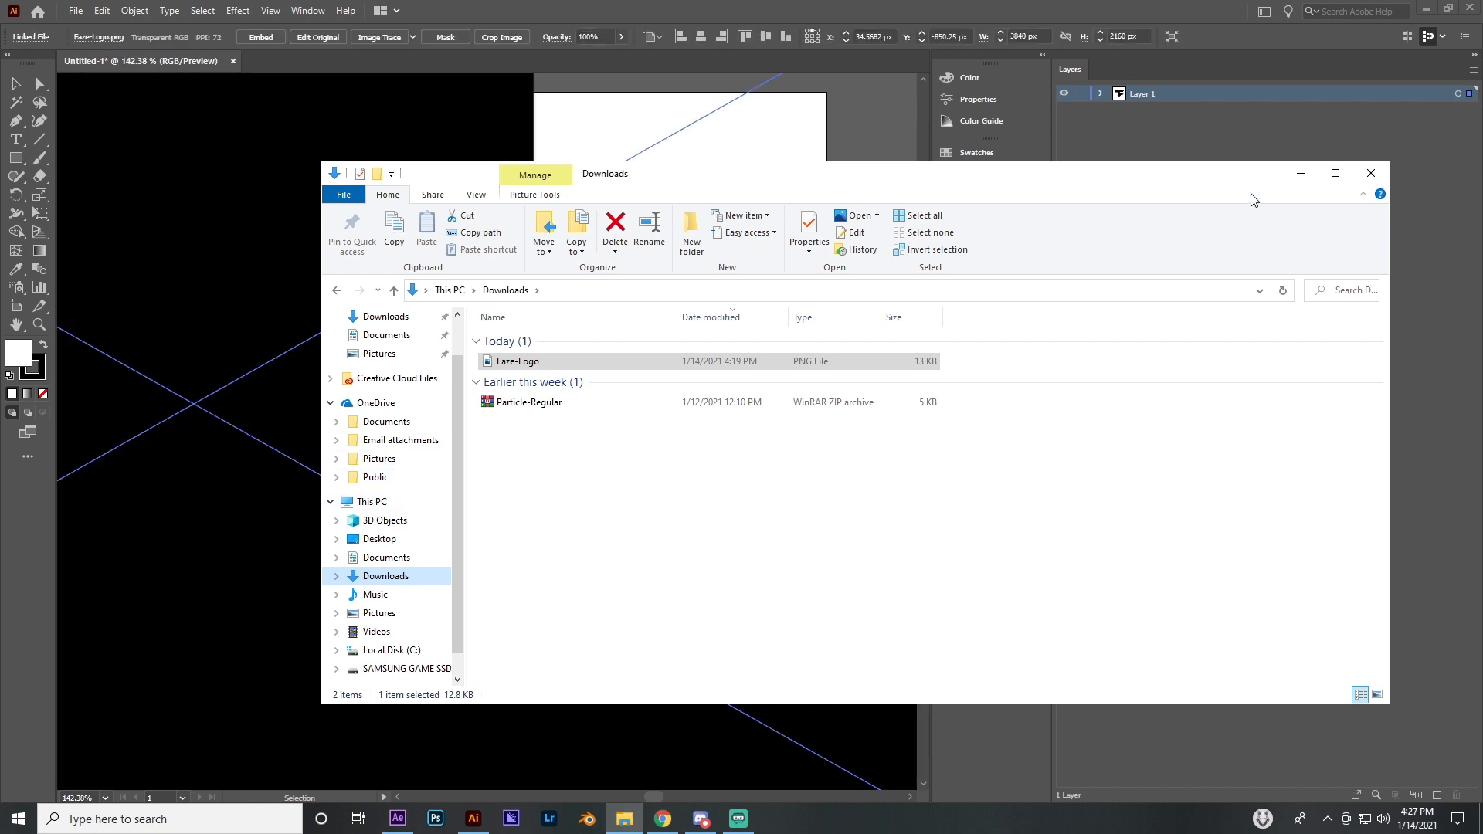
left_click(1300, 175)
Scale the placed logo down to about 440 x 248 px so it fits inside the artboard
left_click(40, 325)
left_click_drag(326, 342, 178, 328)
left_click_drag(283, 291, 379, 298)
left_click(16, 84)
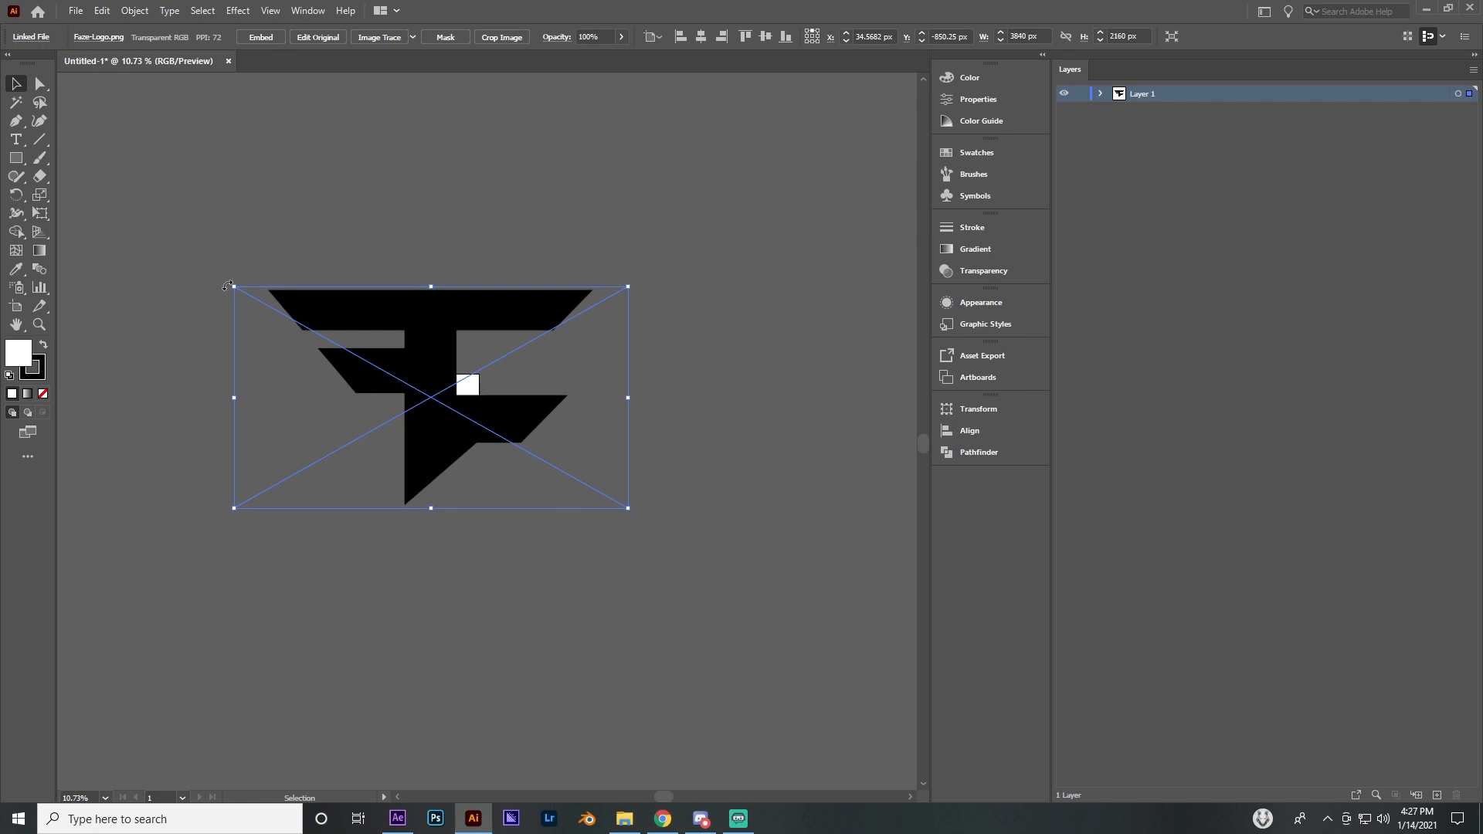
left_click_drag(227, 286, 653, 429)
left_click(40, 325)
left_click_drag(719, 444, 788, 437)
left_click_drag(409, 368, 518, 328)
left_click(16, 83)
left_click(212, 191)
left_click(781, 348)
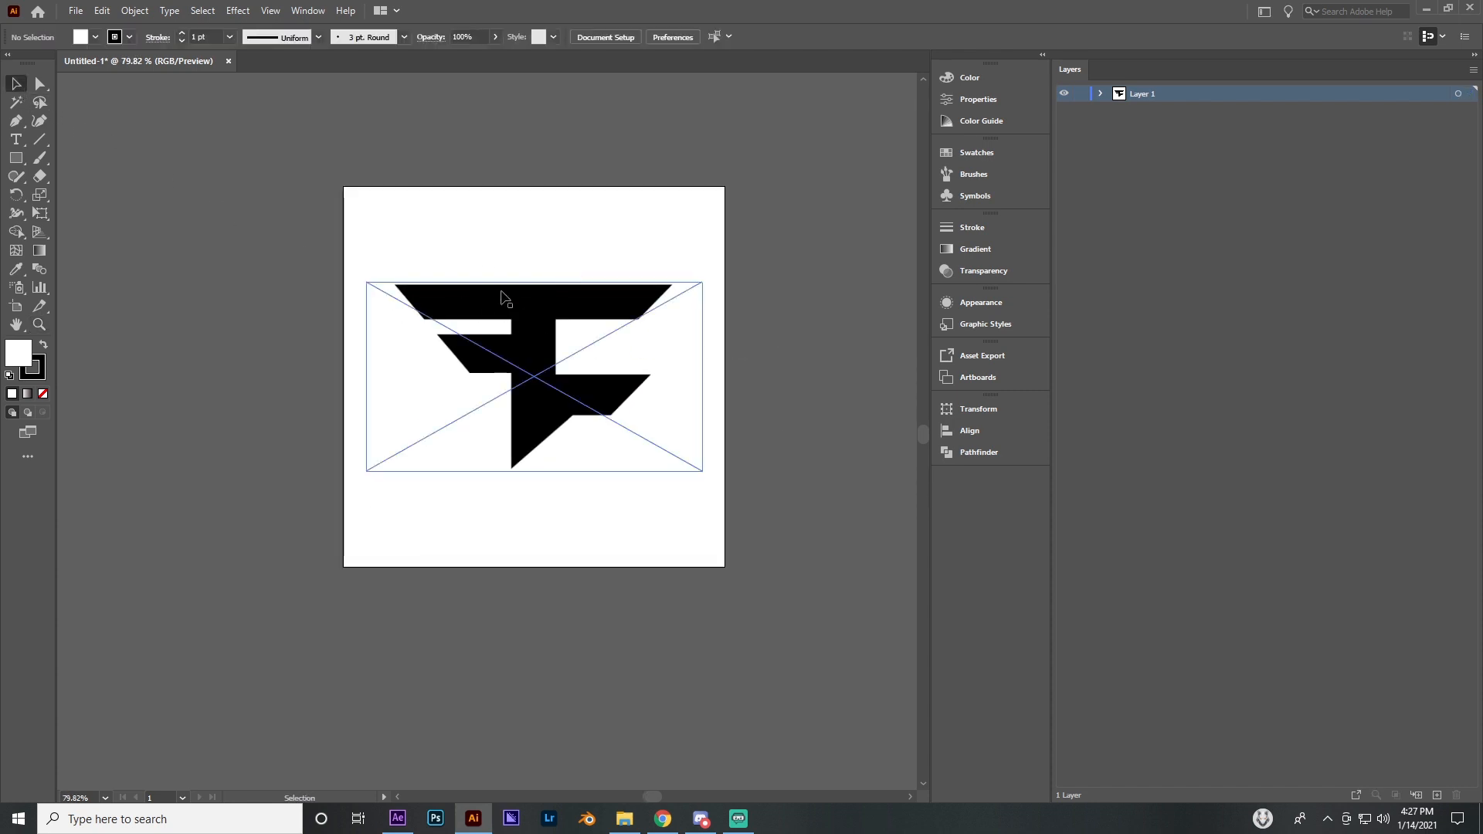
left_click(506, 298)
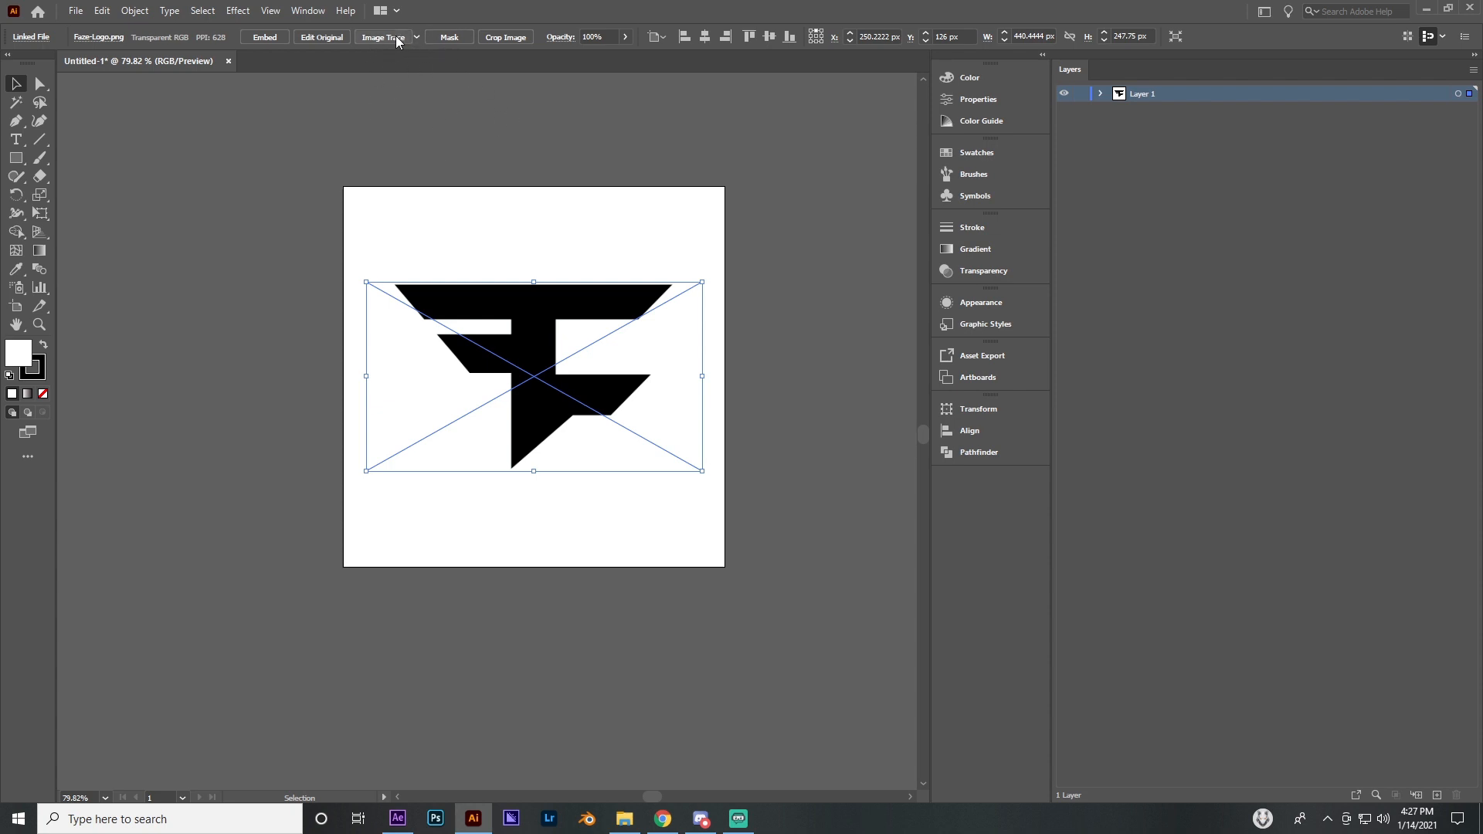
left_click(297, 12)
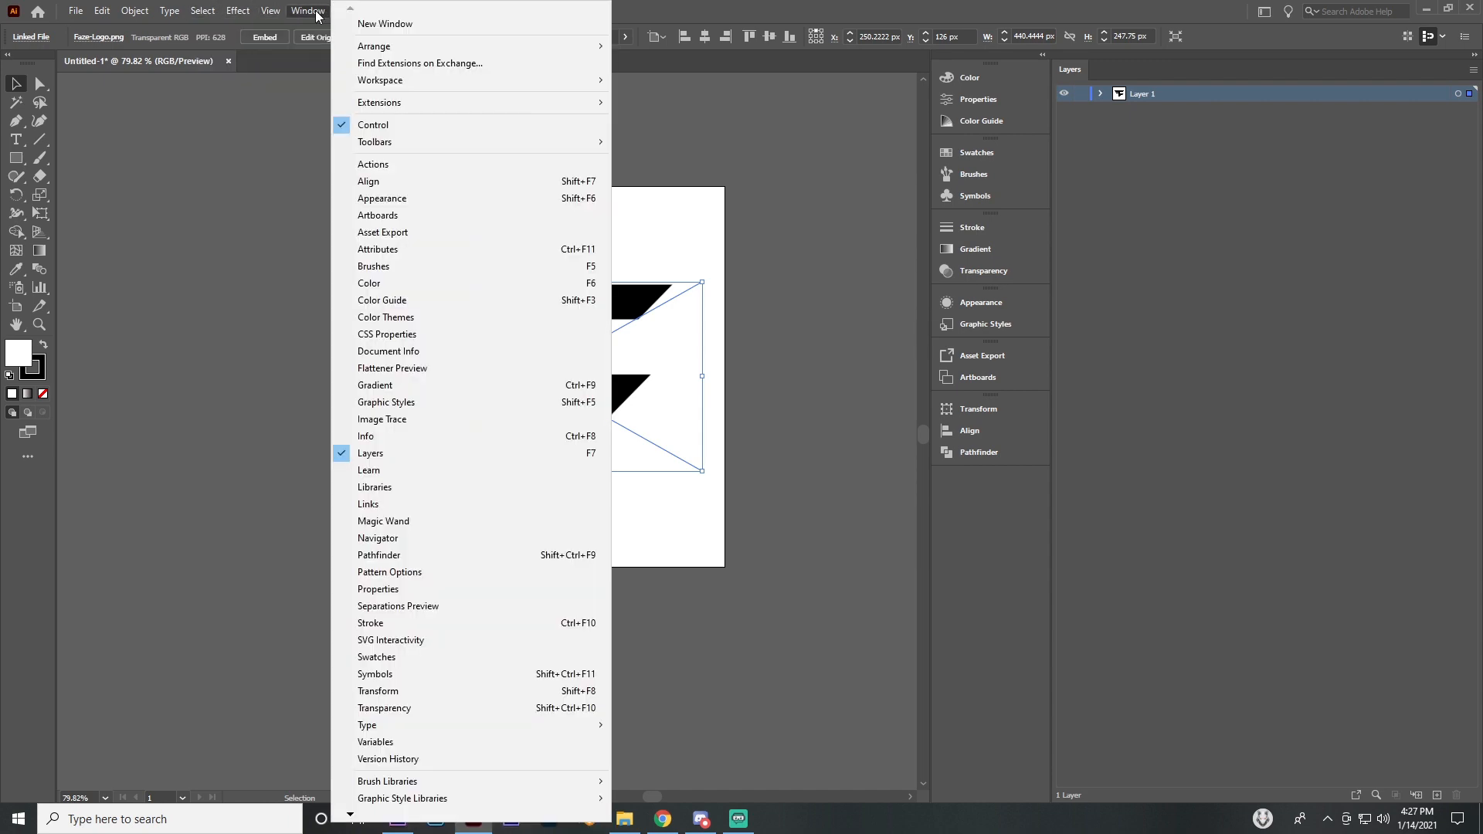
left_click(801, 278)
left_click(655, 252)
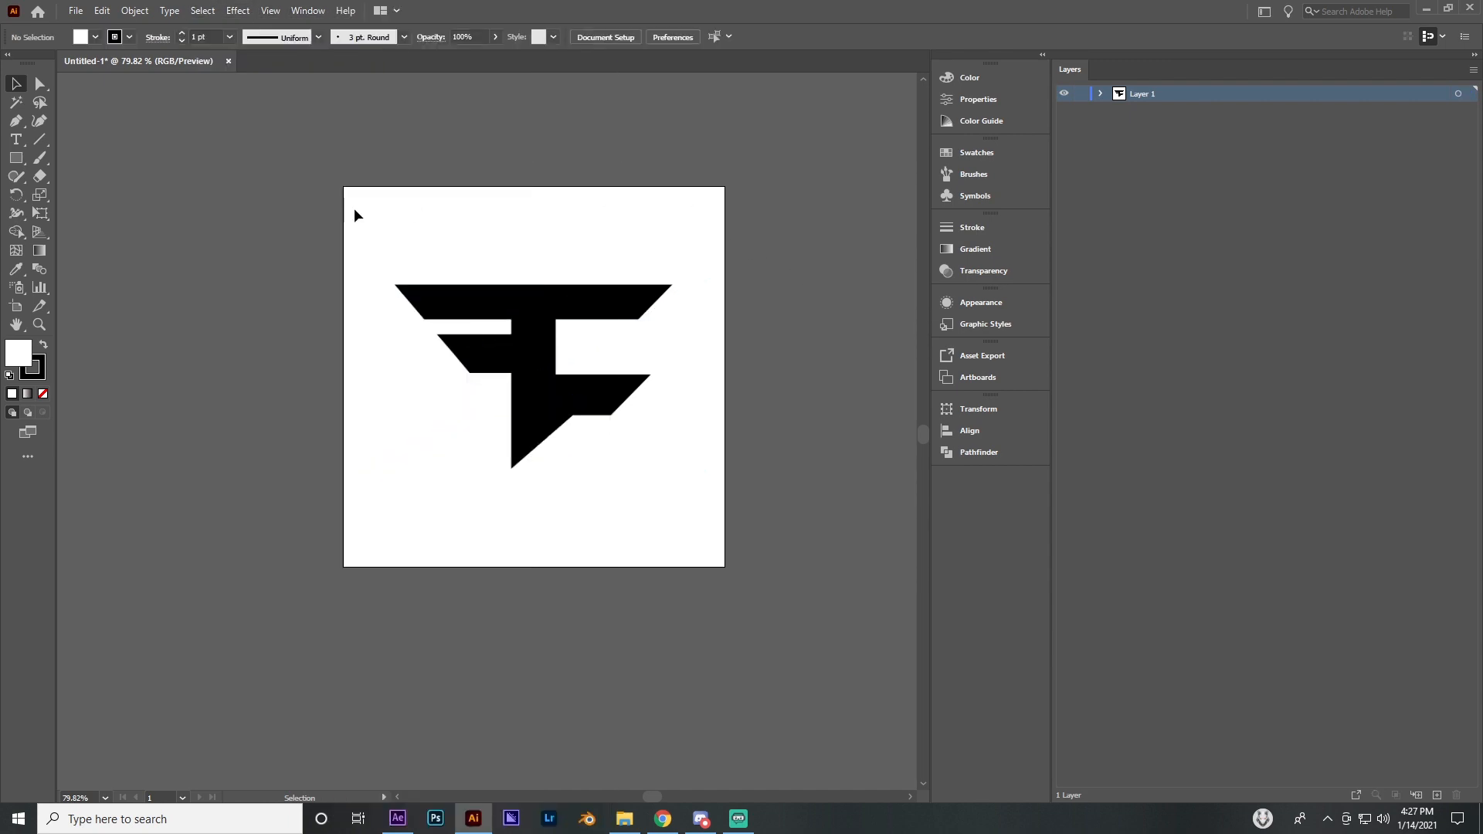
Vectorize the placed logo with Image Trace using the Default preset
left_click(487, 291)
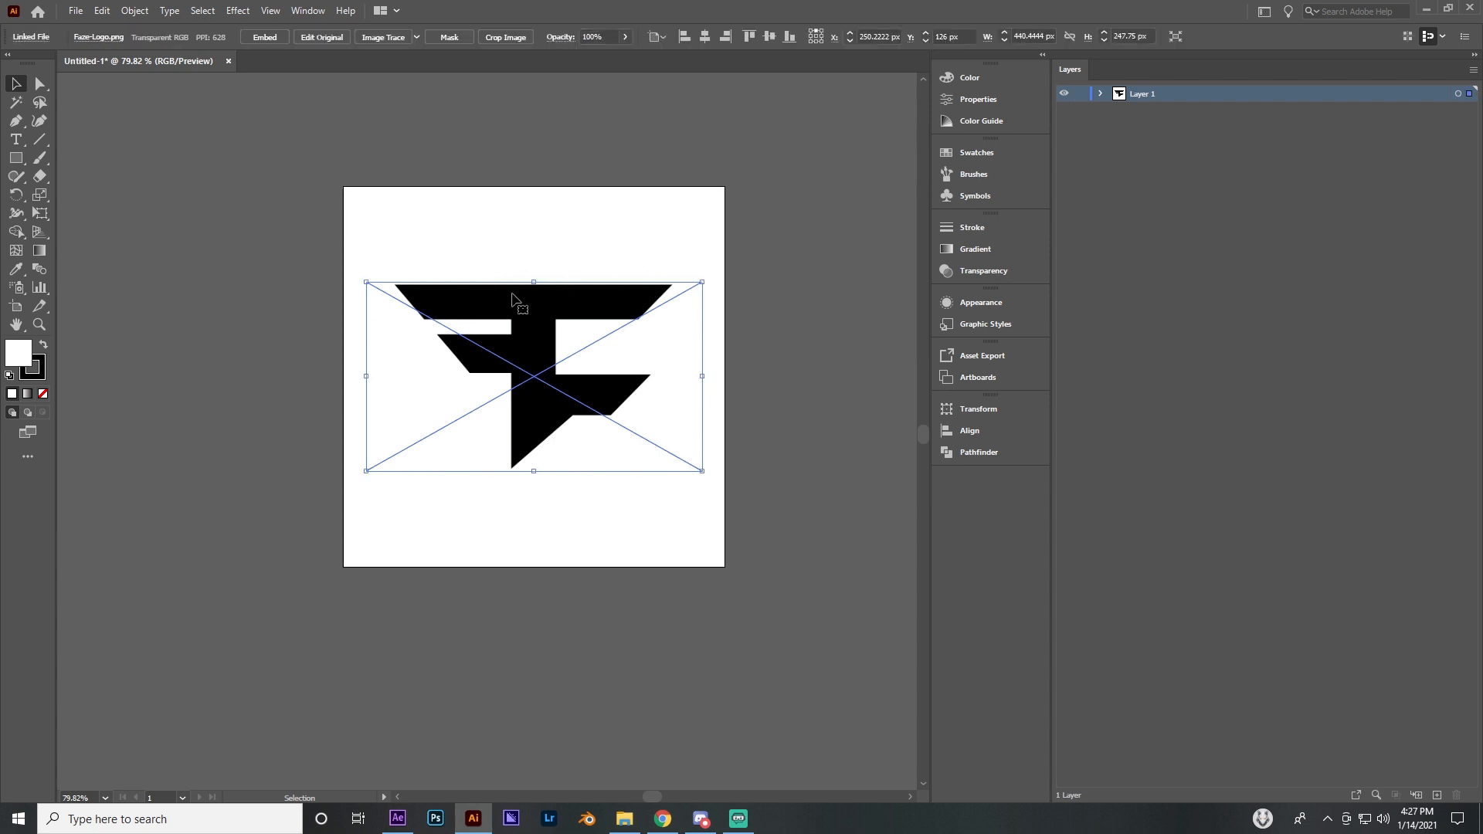
left_click(383, 37)
left_click(850, 434)
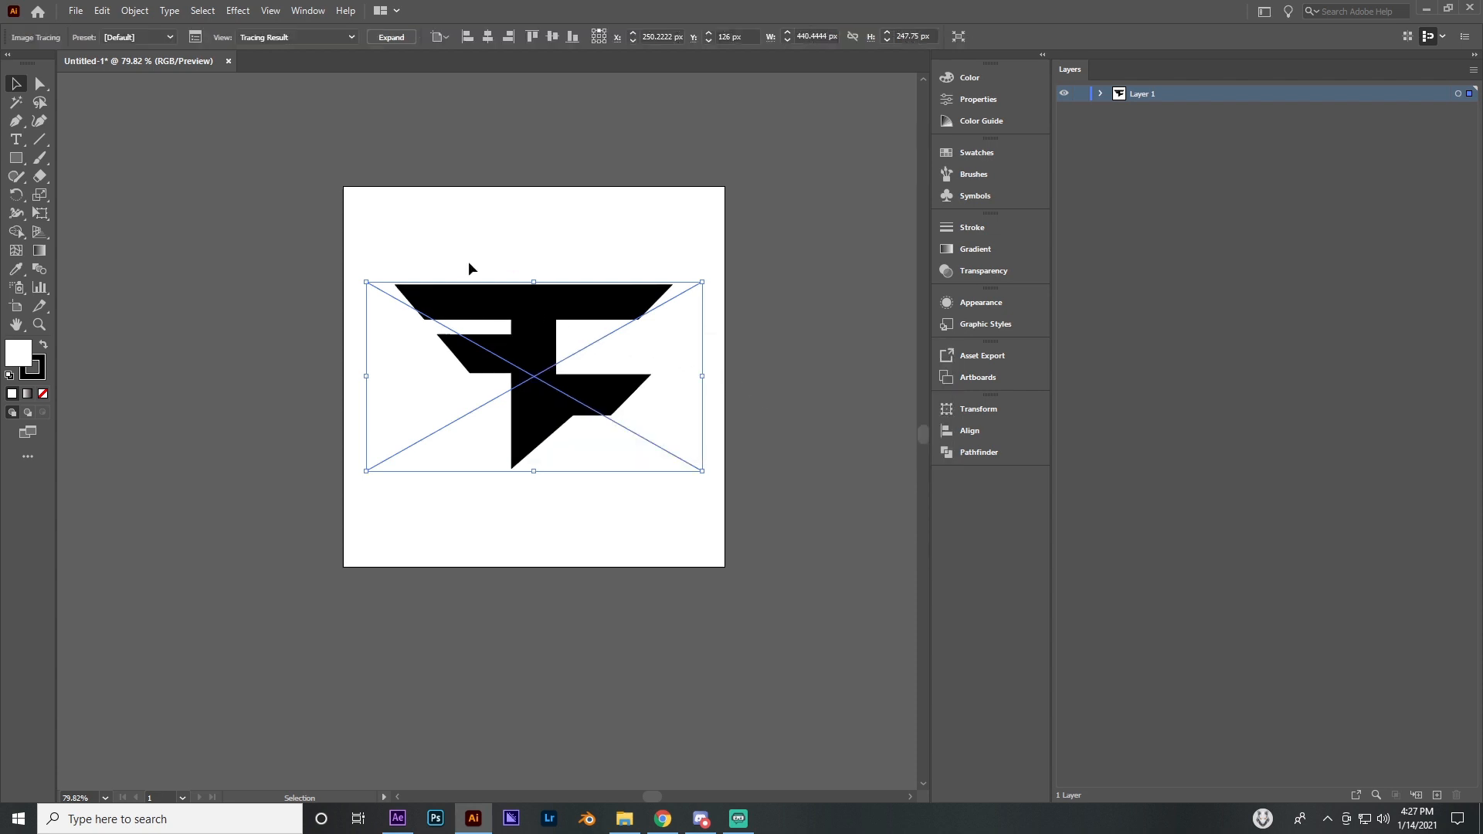
left_click(486, 233)
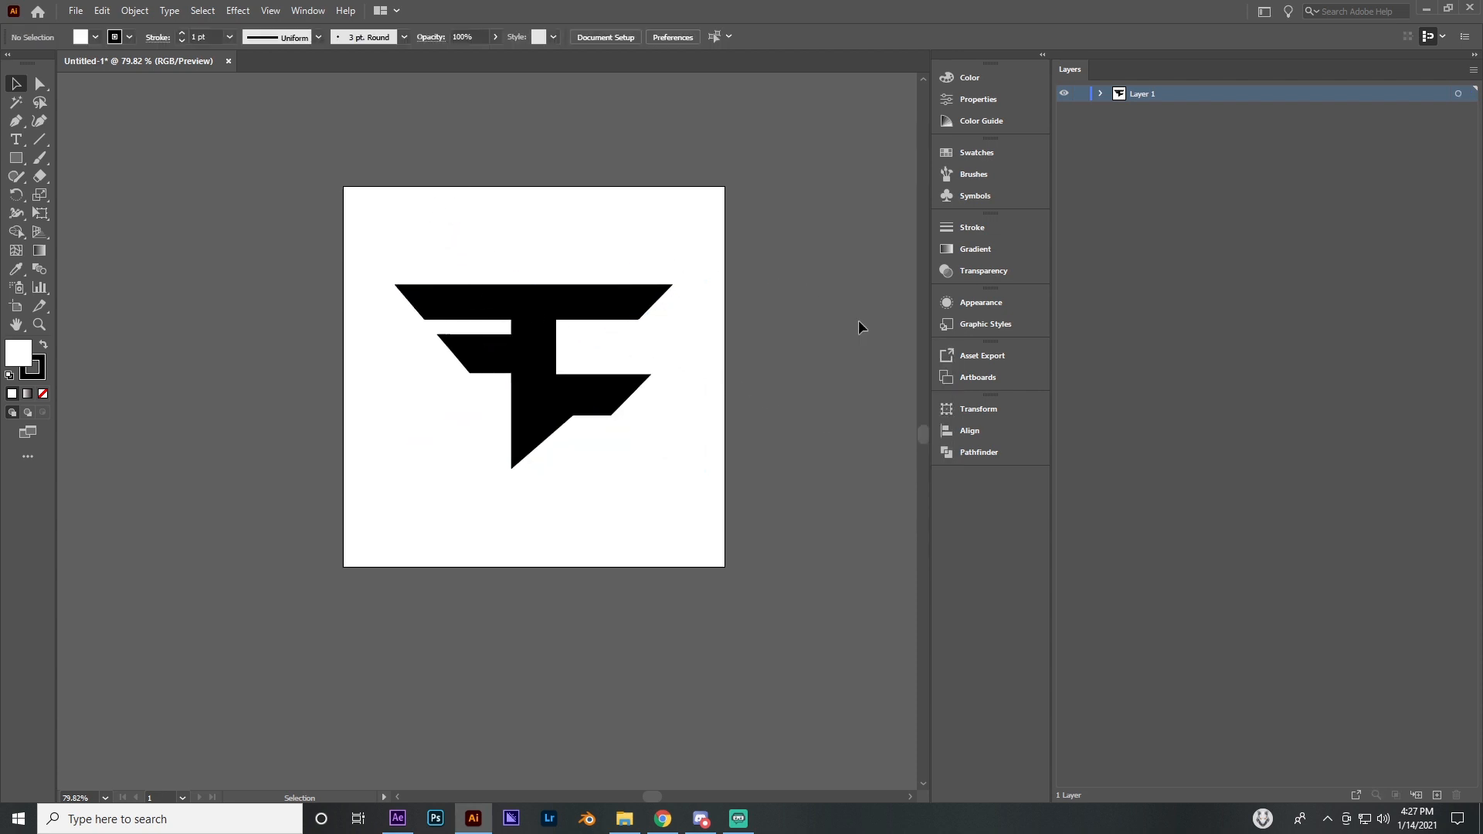
Examine the traced logo up close and look over the available Image Trace presets
left_click(39, 324)
left_click_drag(441, 316, 676, 338)
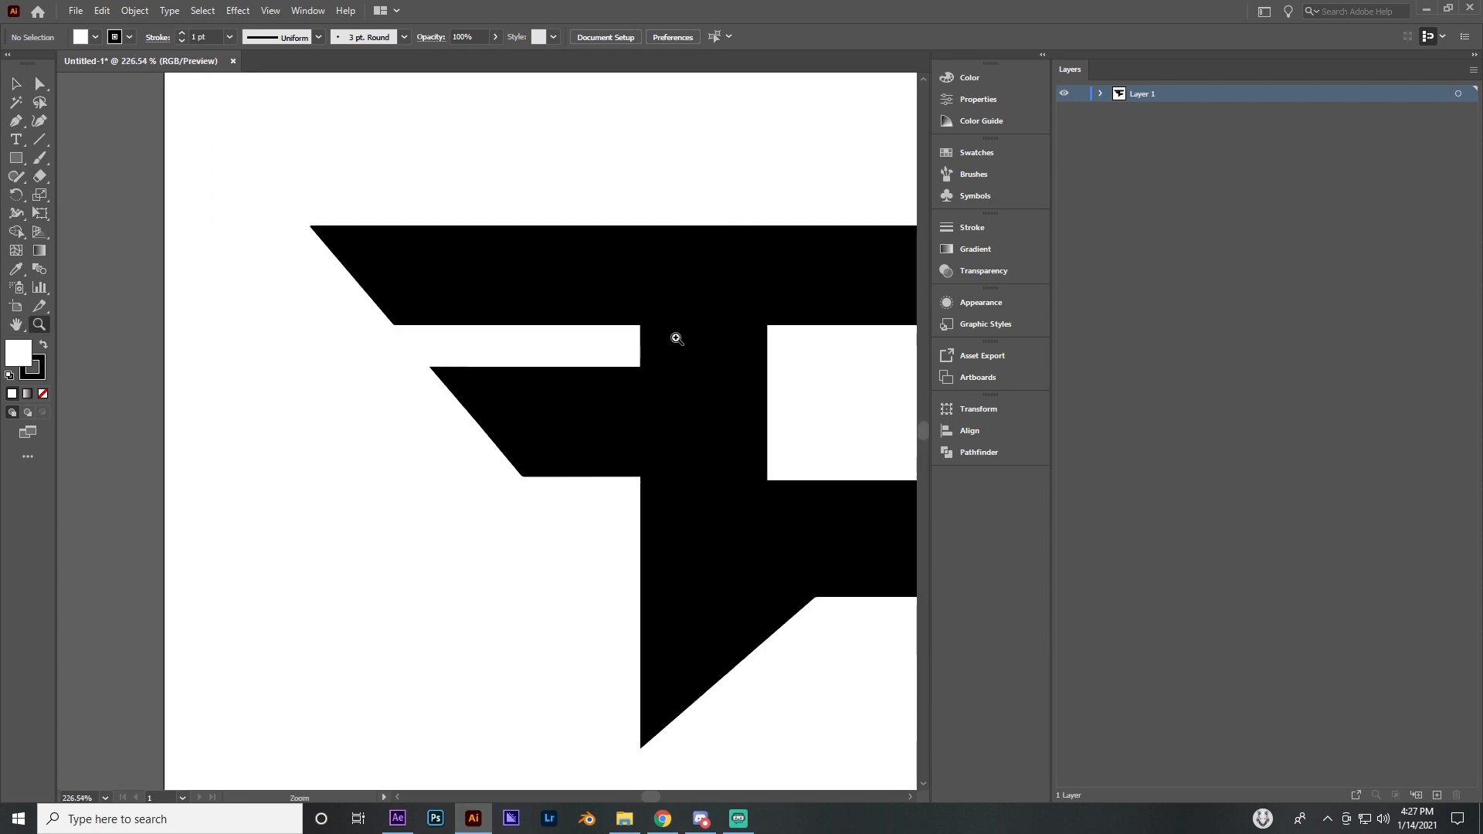
left_click_drag(603, 377, 367, 413)
left_click_drag(712, 384, 771, 400)
left_click(16, 83)
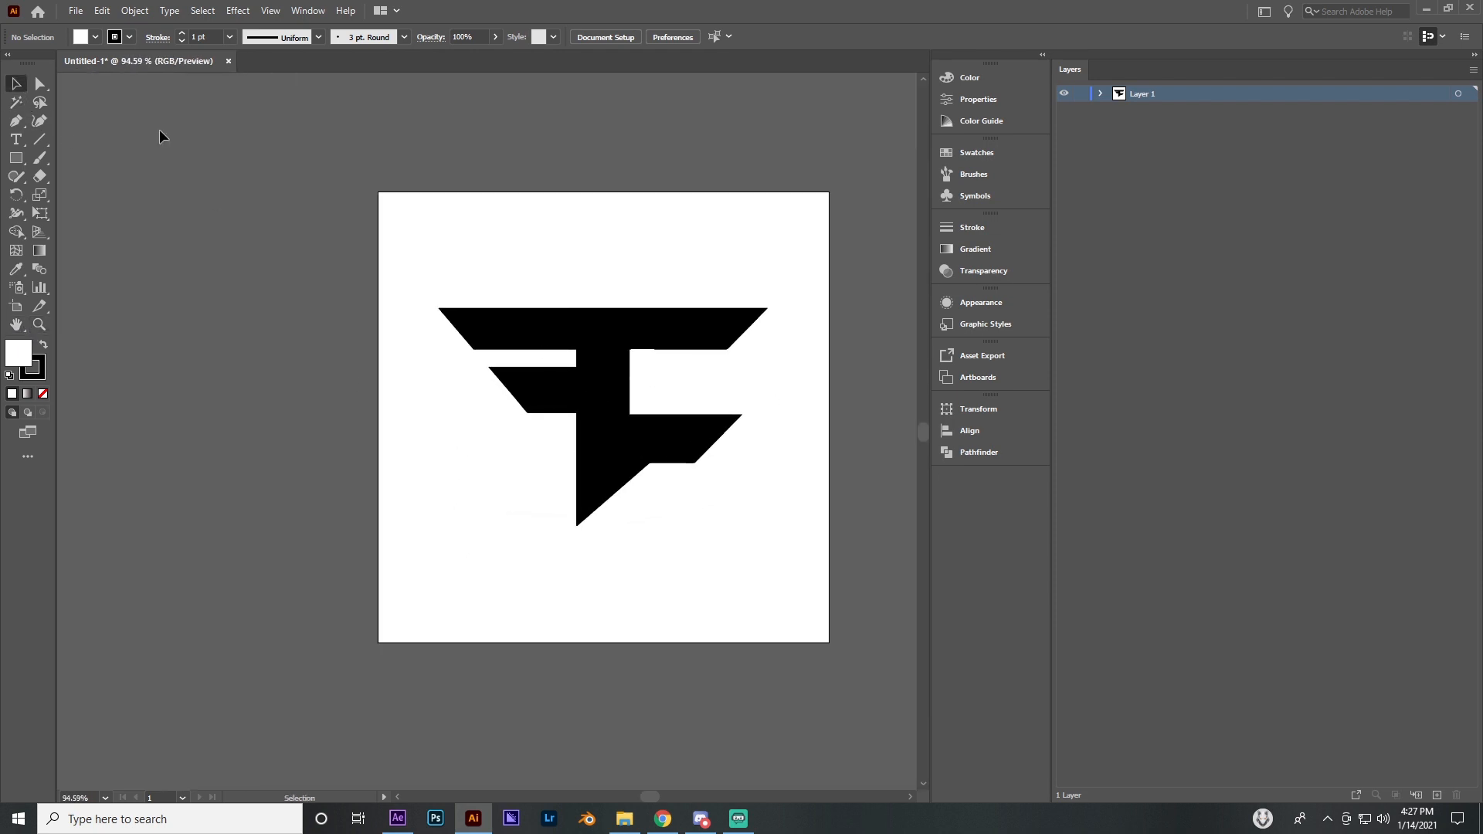
left_click(533, 317)
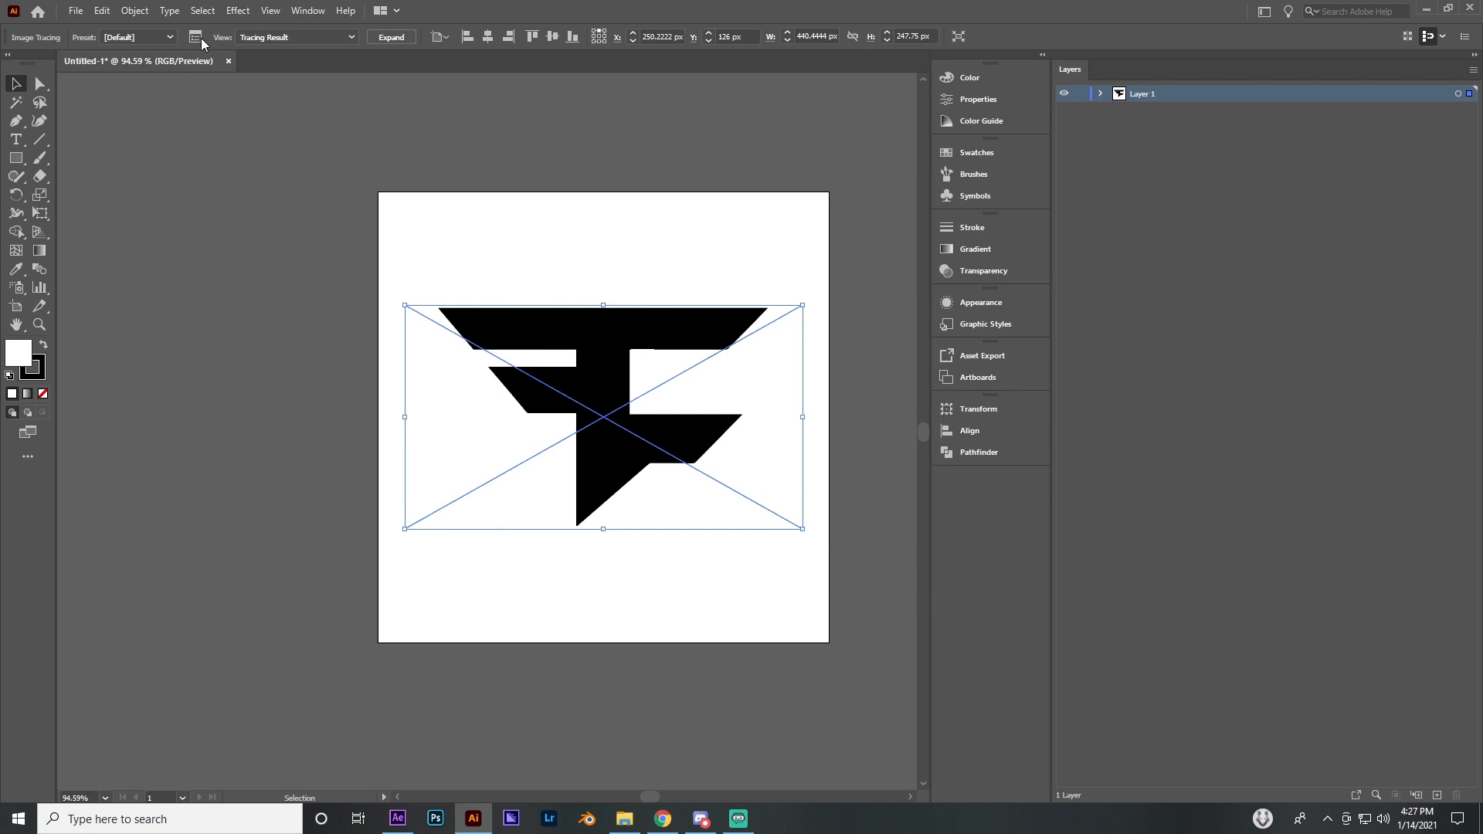
left_click(147, 37)
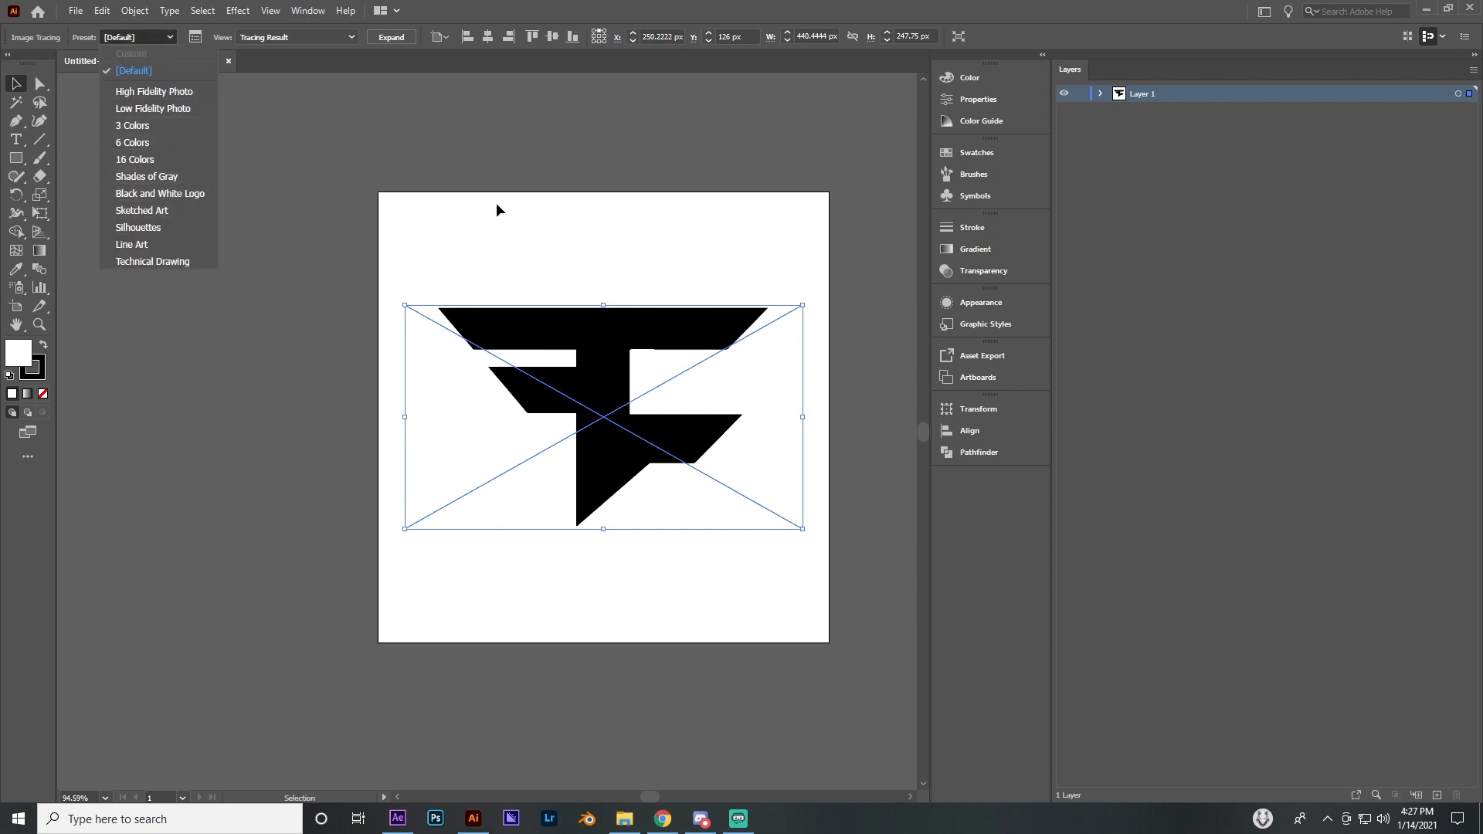
left_click(519, 247)
left_click(757, 266)
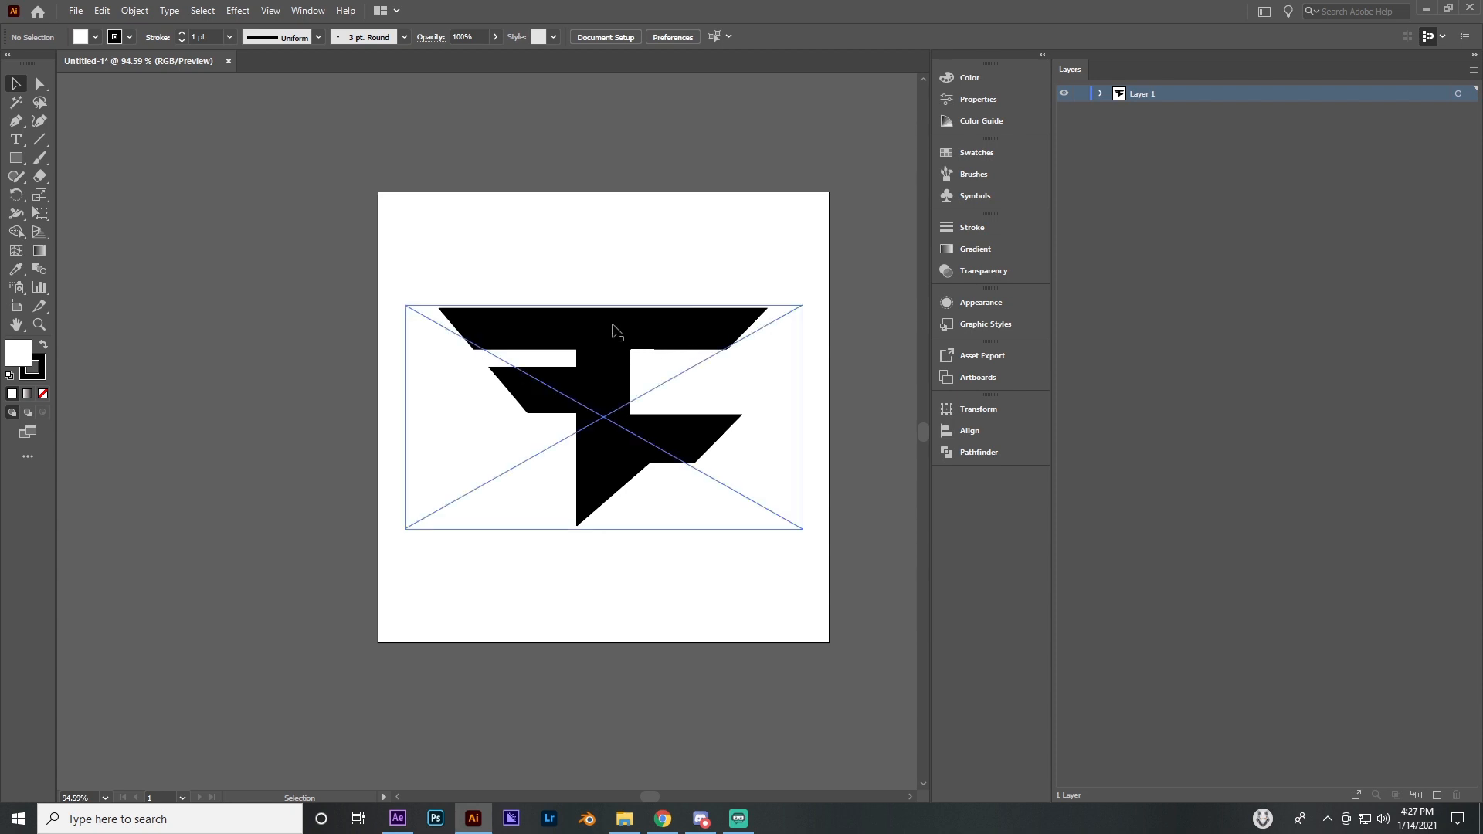
Inspect the corners and edges of the Image Trace result for clean, sharp outlines
left_click(549, 313)
scroll(476, 348, "down", 1)
left_click(40, 324)
mouse_move(616, 301)
left_mouse_down()
mouse_move(792, 324)
mouse_move(857, 394)
mouse_move(865, 371)
mouse_move(445, 378)
left_mouse_up()
left_click_drag(654, 393, 821, 420)
left_click_drag(567, 385, 808, 401)
left_click_drag(333, 334, 375, 331)
left_click_drag(570, 349, 440, 354)
left_click_drag(717, 358, 828, 362)
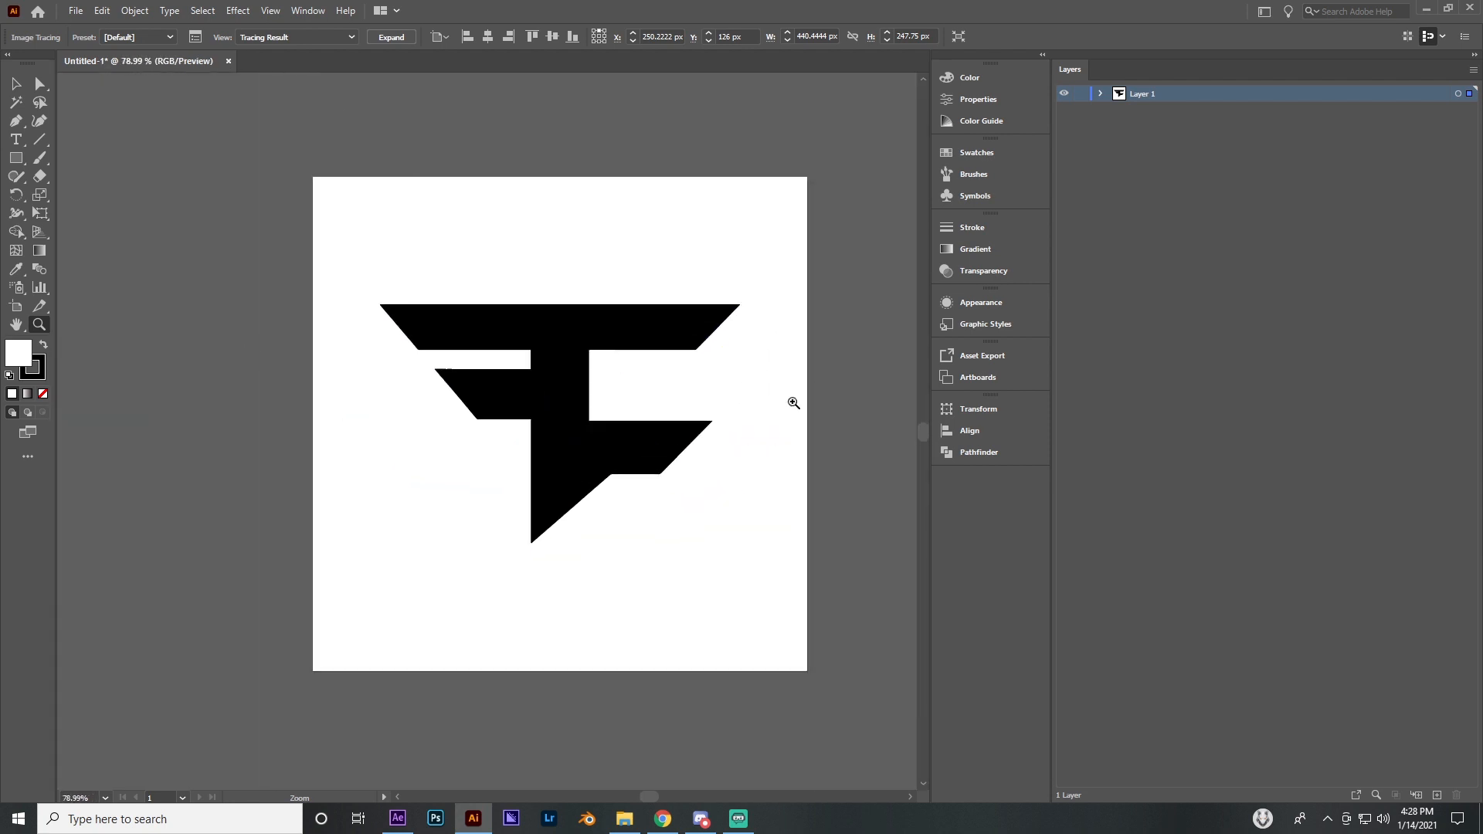
left_click(16, 83)
left_click(86, 110)
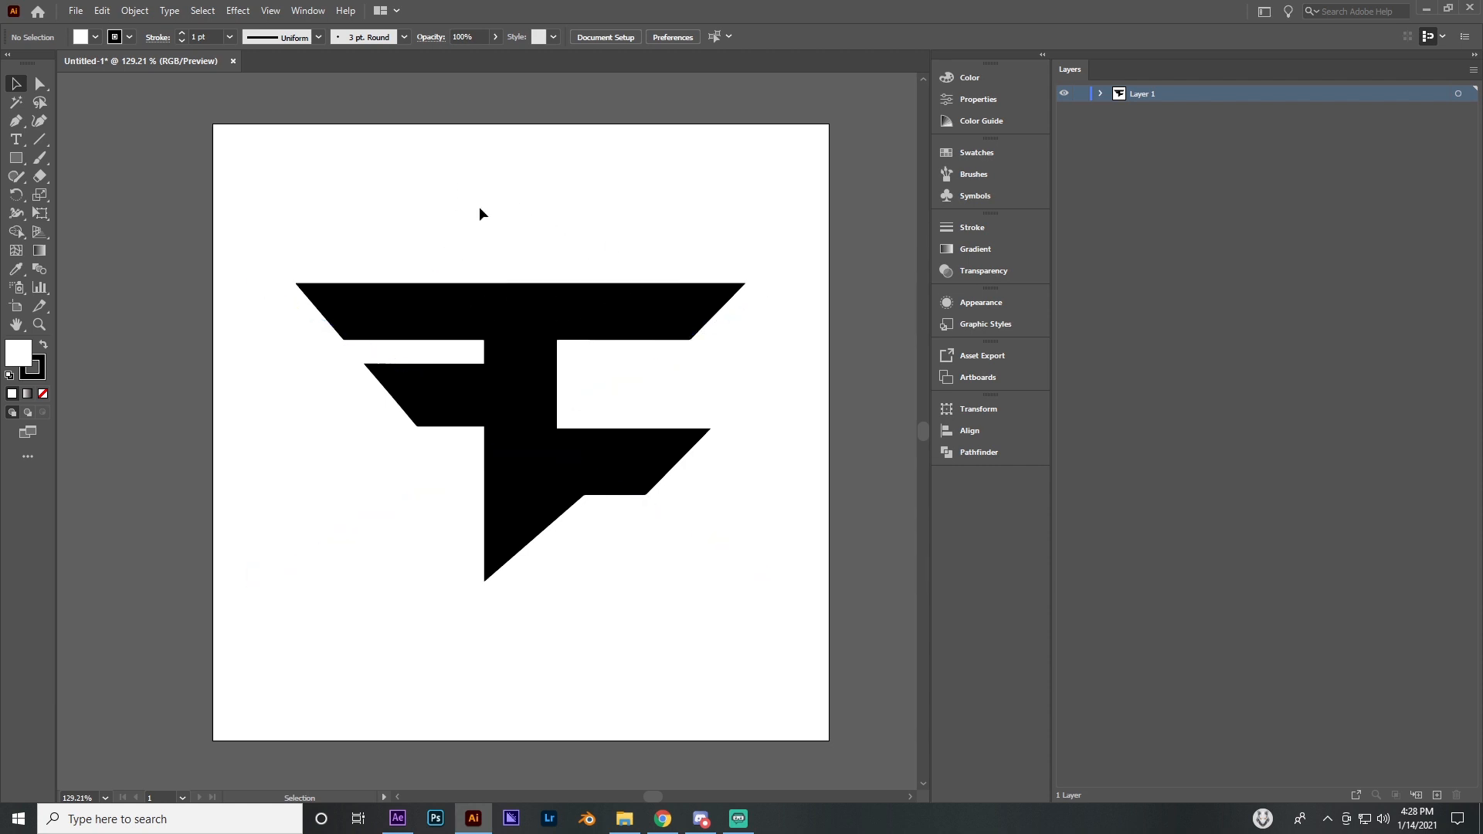
Expand the Image Trace result into editable vector paths and check the anchor points along the logo's outline
left_click(464, 332)
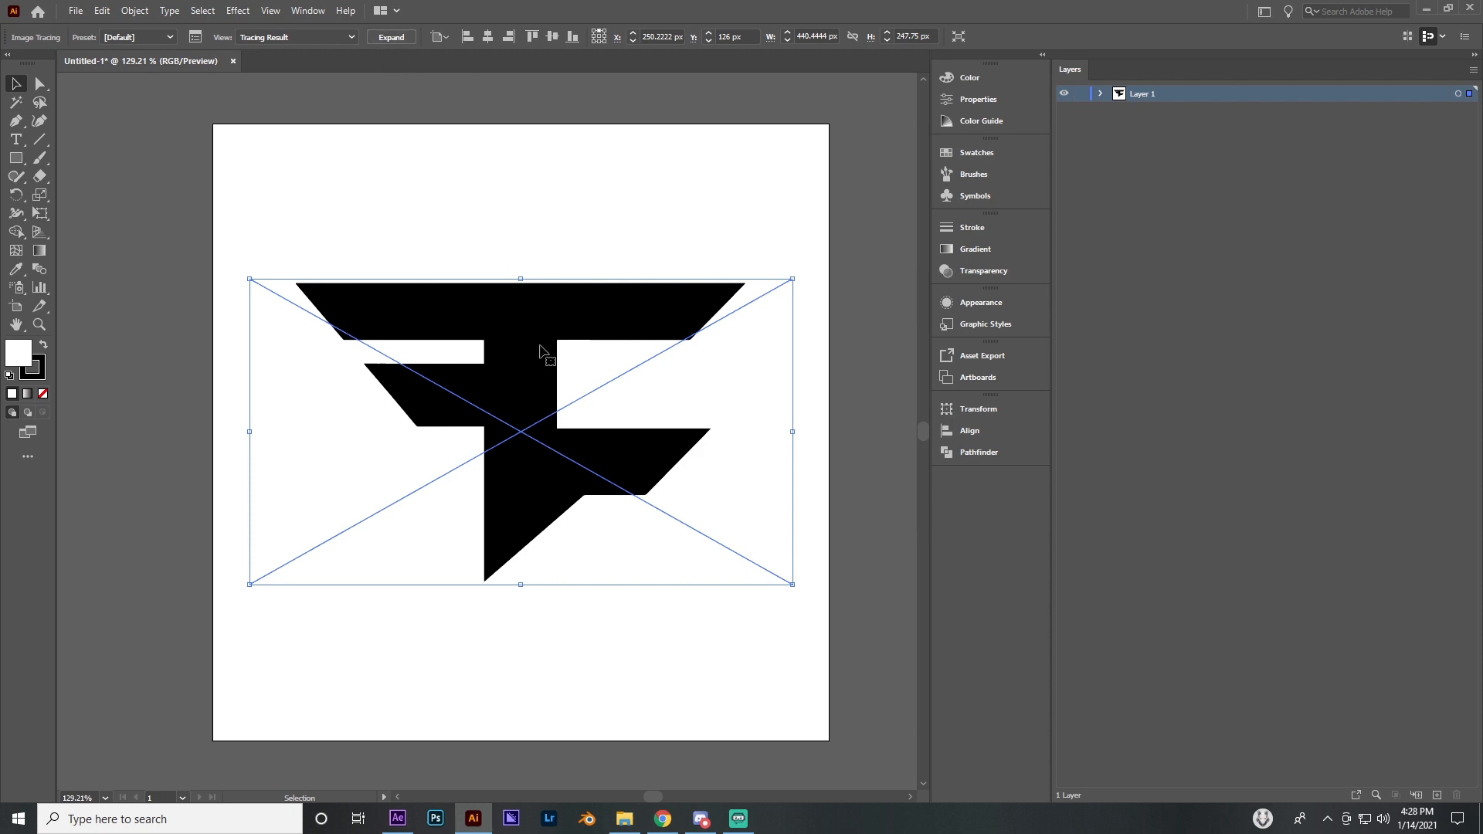
left_click(392, 37)
left_click(487, 207)
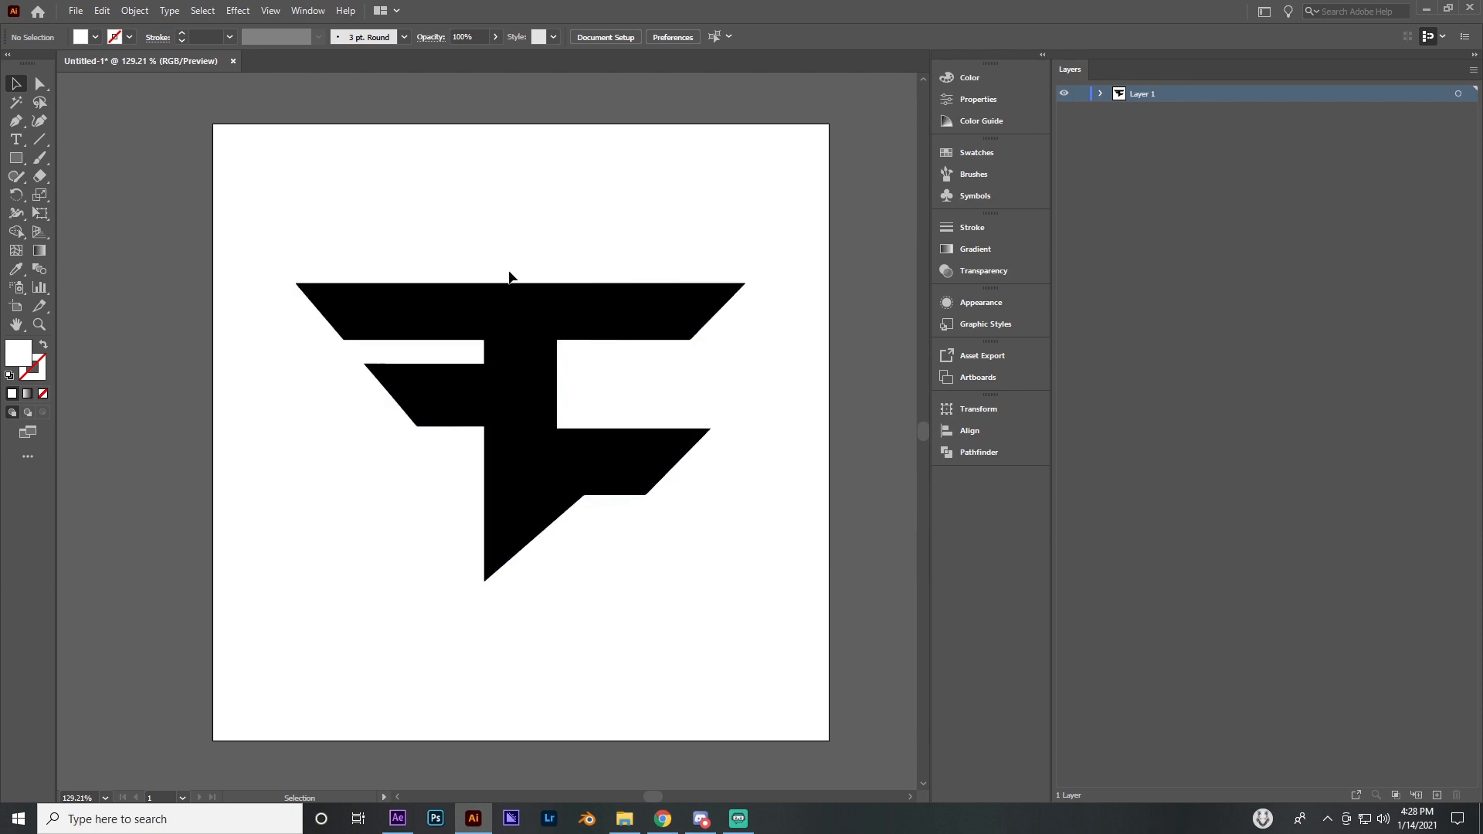
left_click(433, 322)
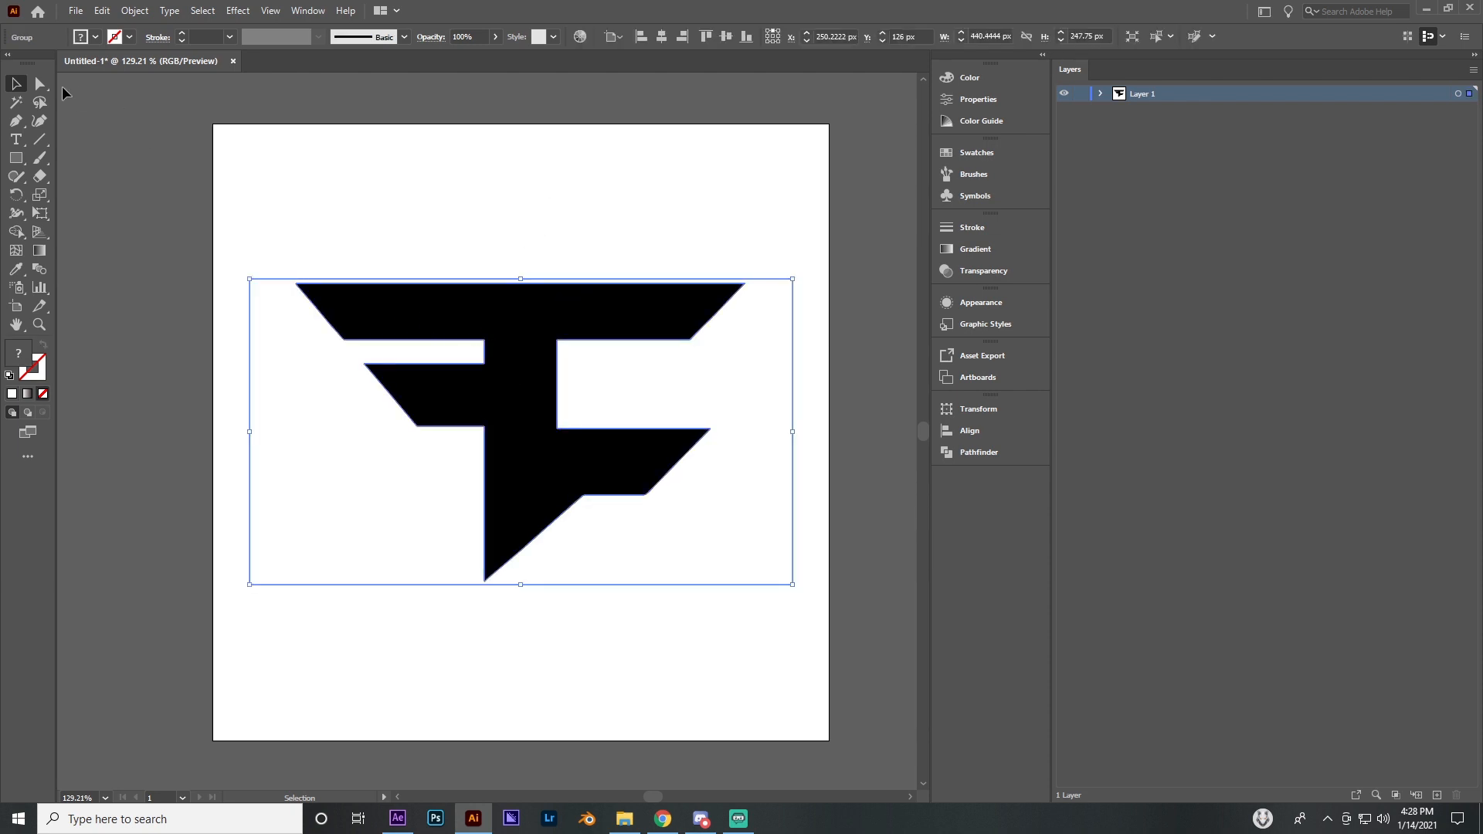
key("a")
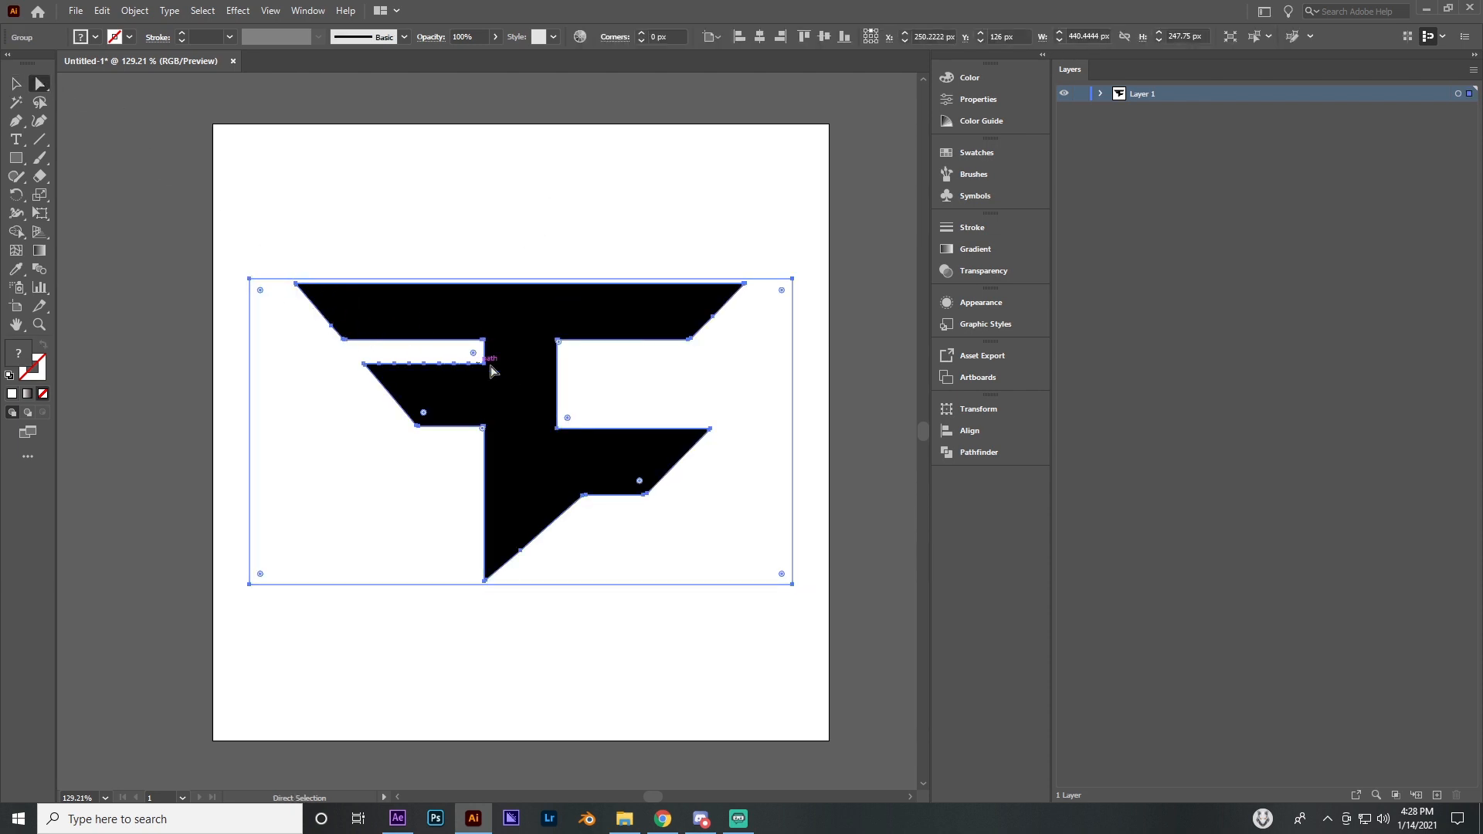
left_click(474, 167)
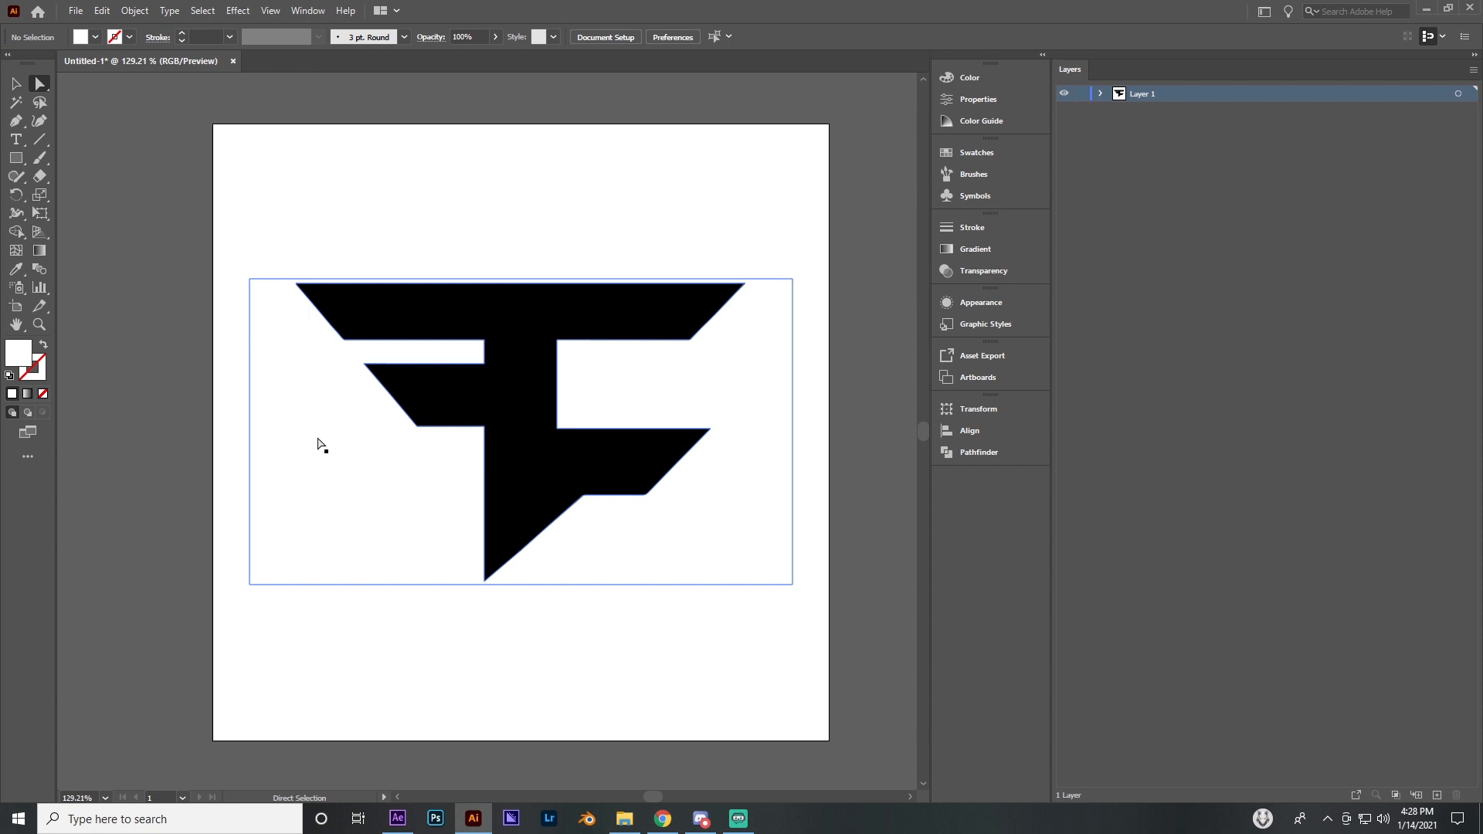
Delete the white background shape around the expanded logo, keeping only the black logo path
key("v")
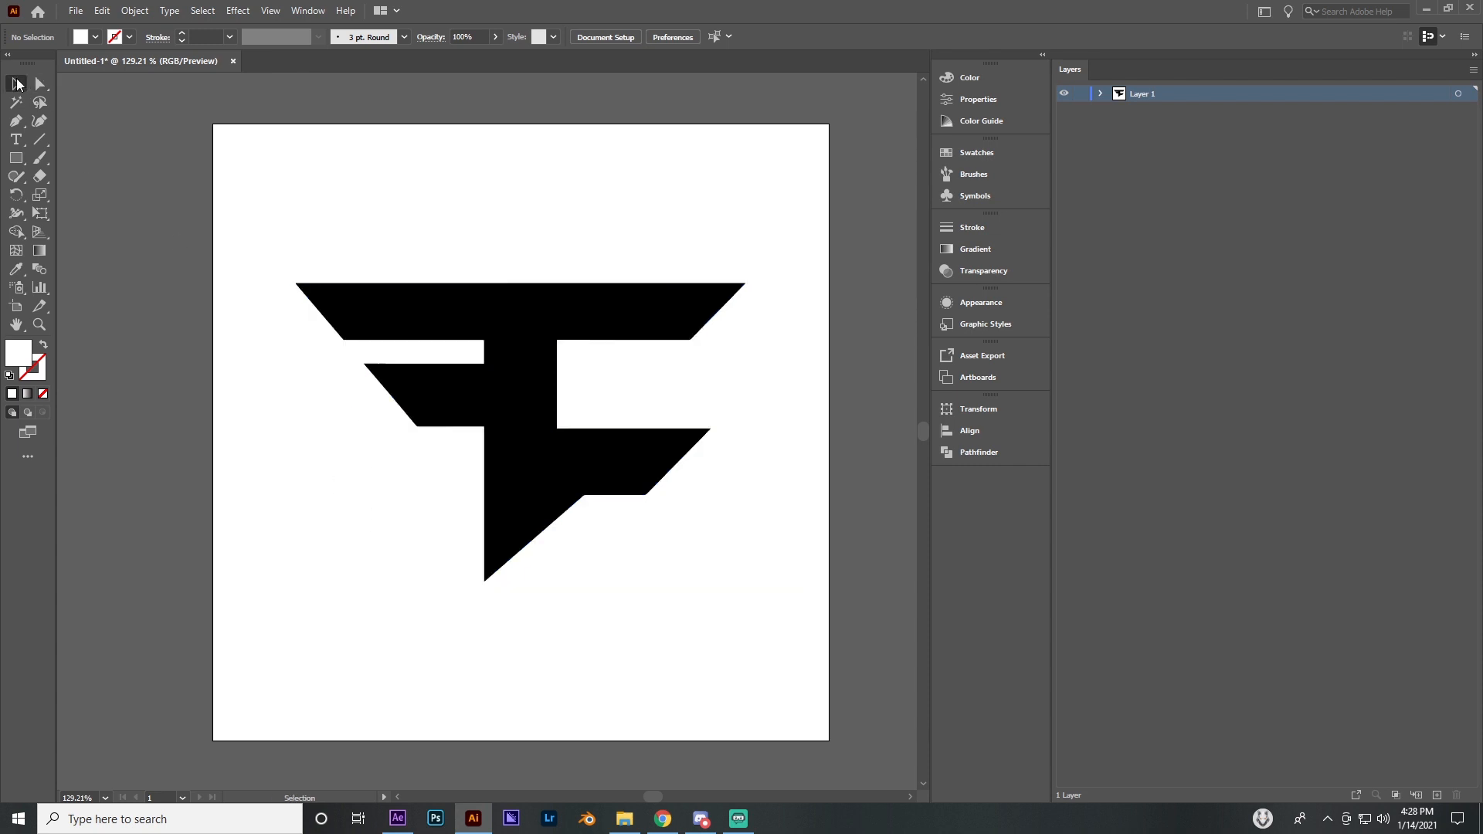
left_click(312, 415)
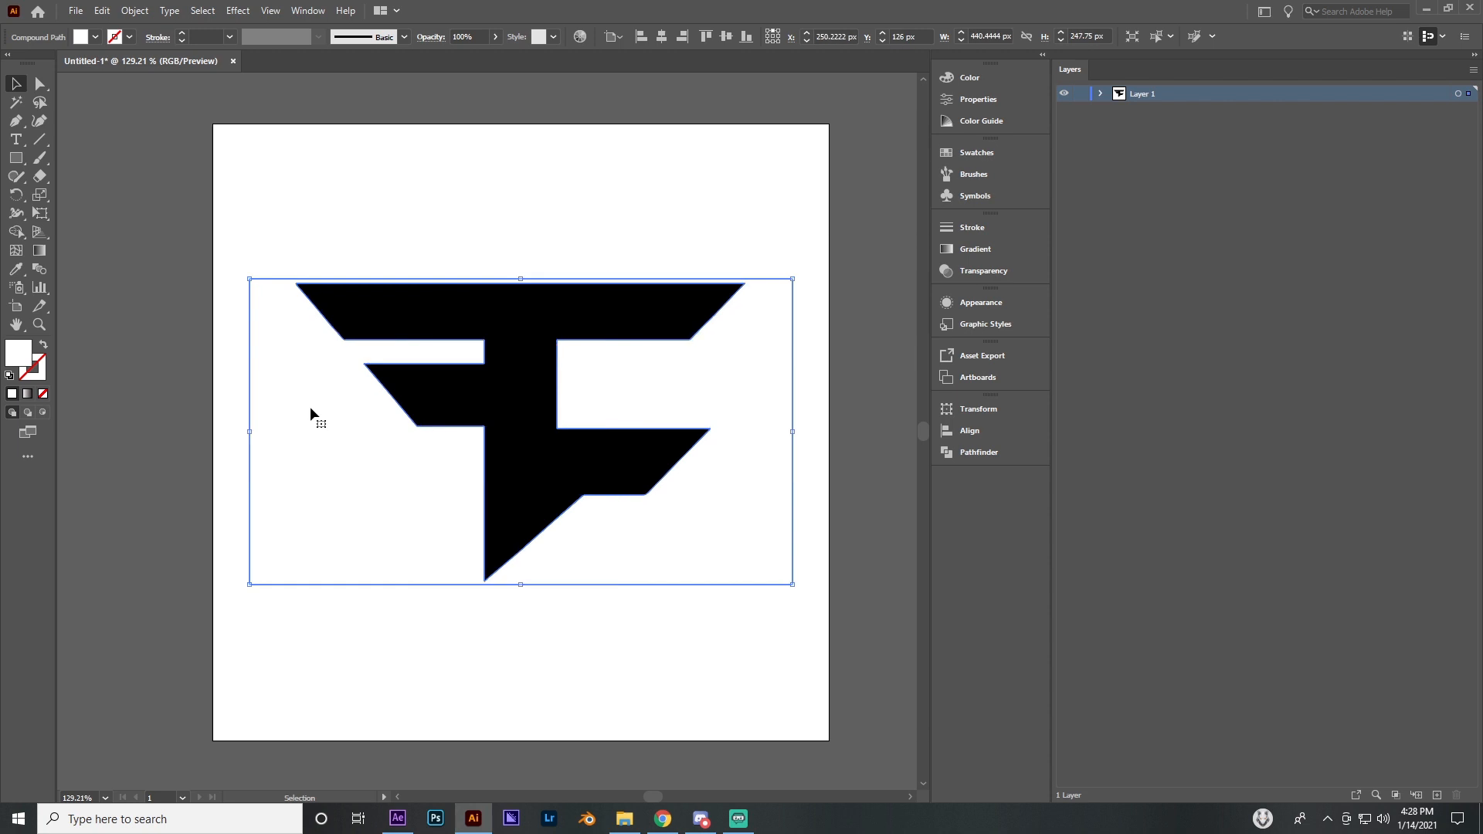
key("ctrl+shift+a")
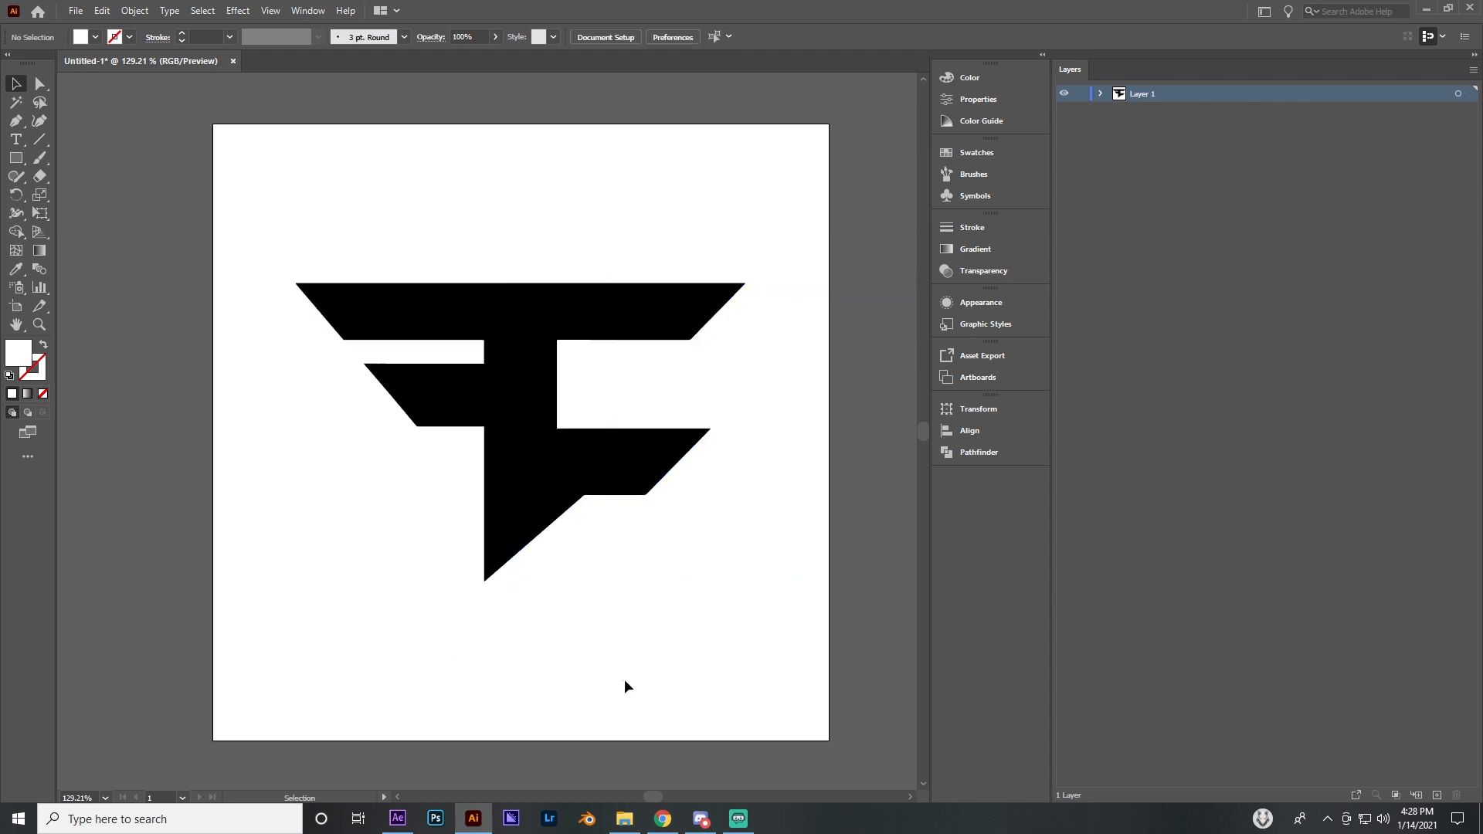
left_click(551, 327)
left_click(568, 229)
Save the document to the Desktop over the existing "faze logo ai" file in Adobe Illustrator format, version Illustrator 2020
left_click(74, 11)
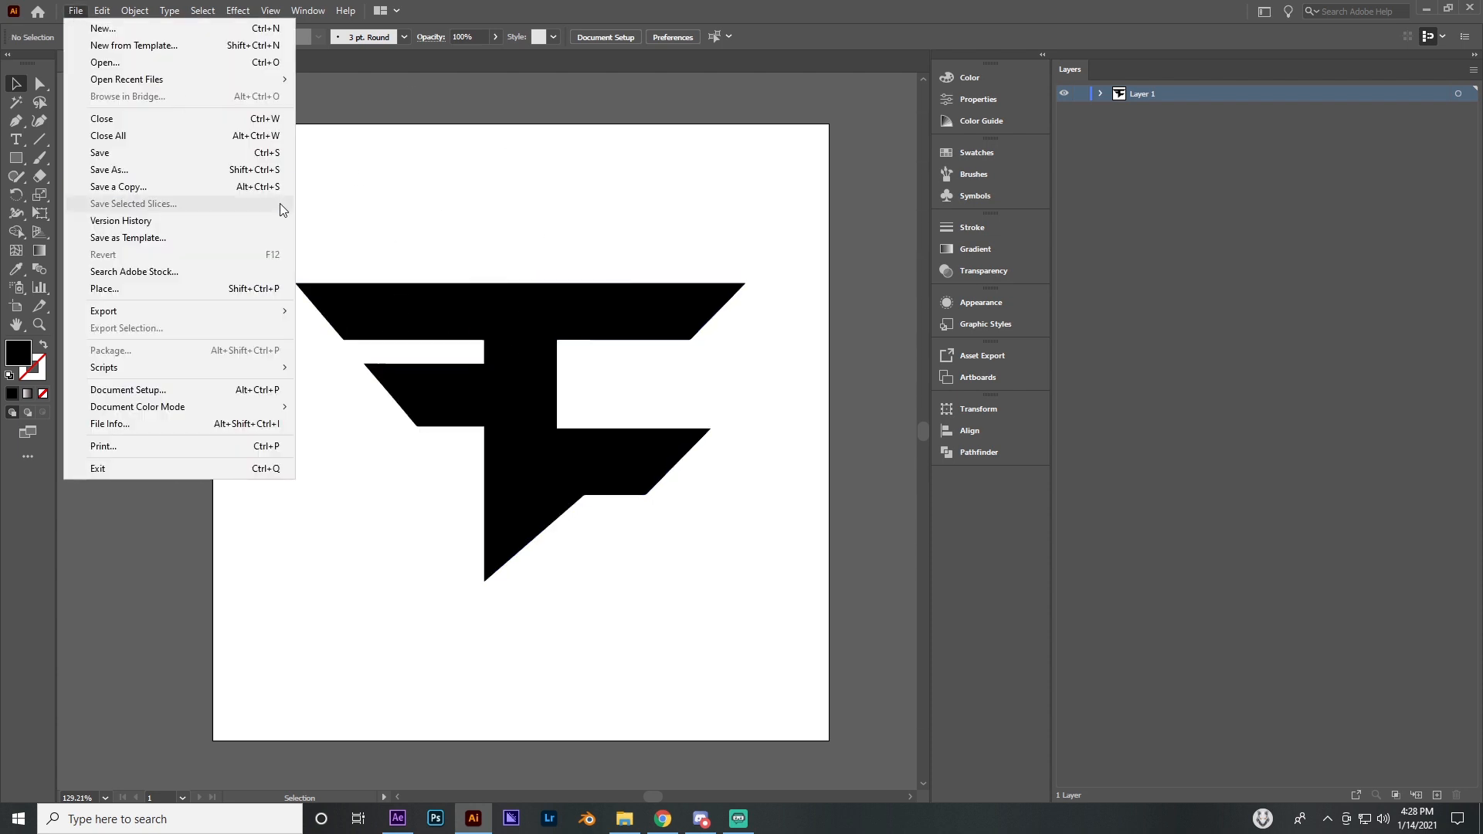
left_click(122, 170)
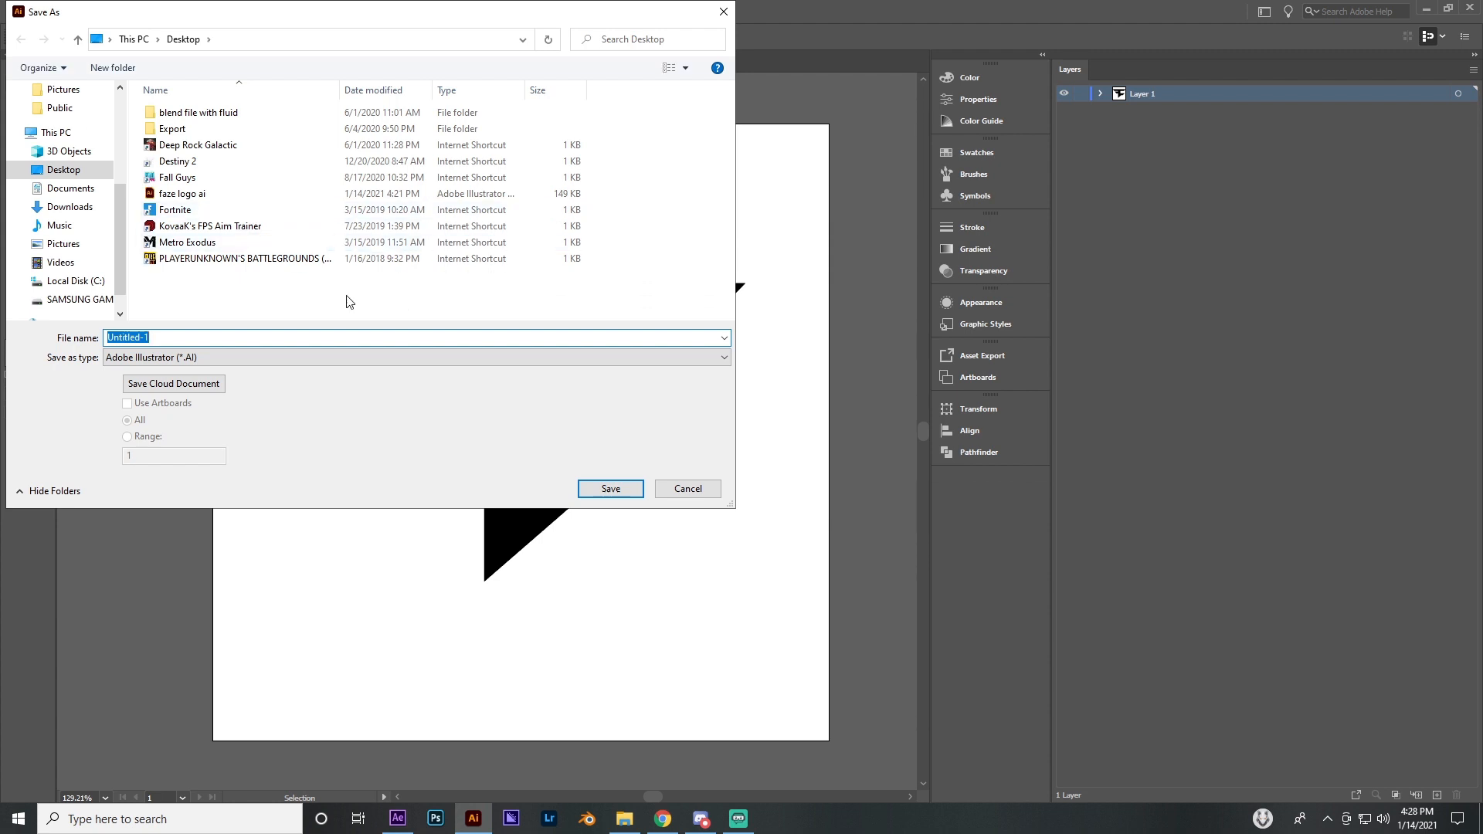
left_click(210, 199)
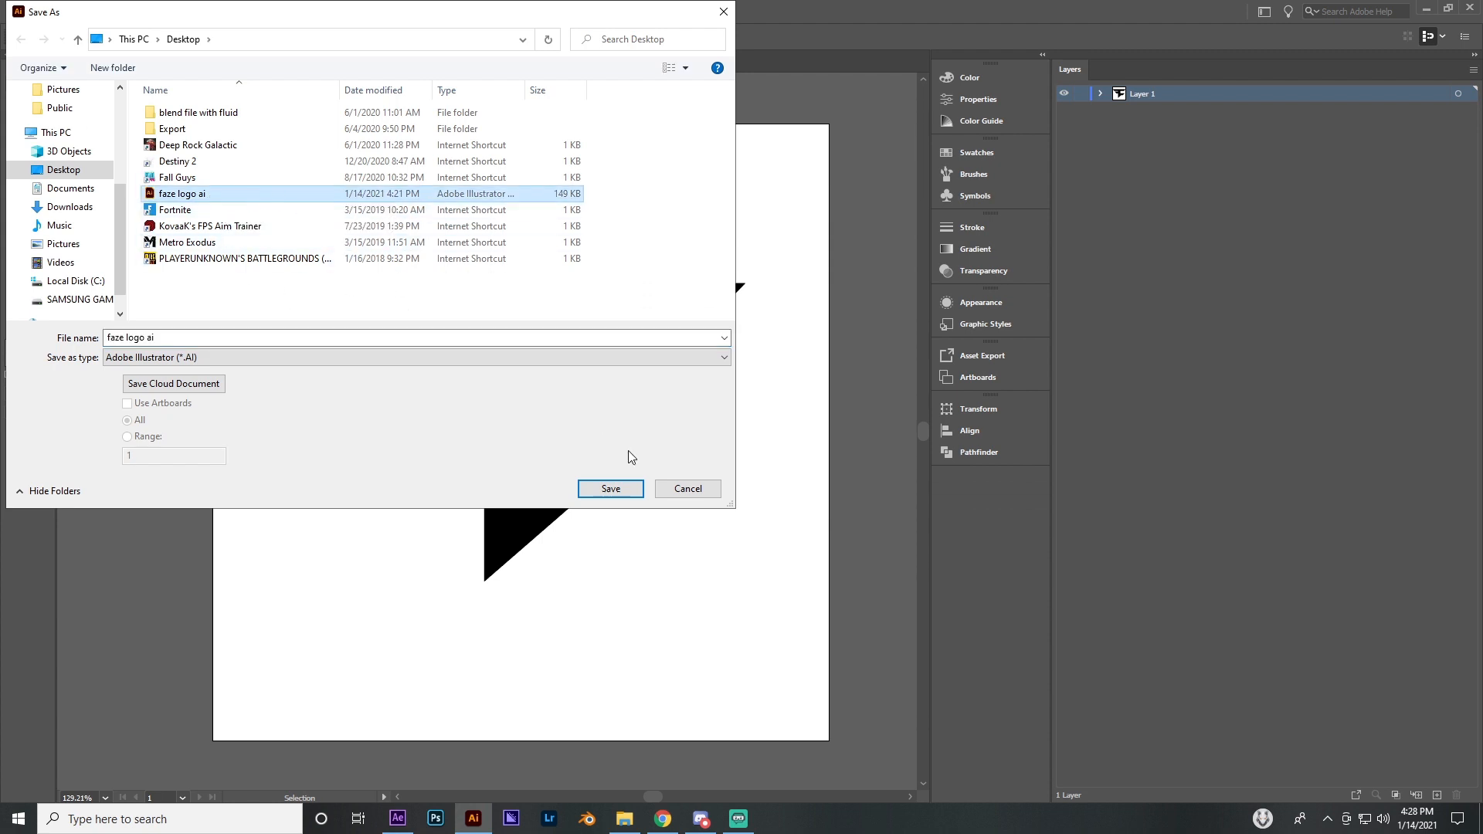
left_click(617, 489)
left_click(811, 466)
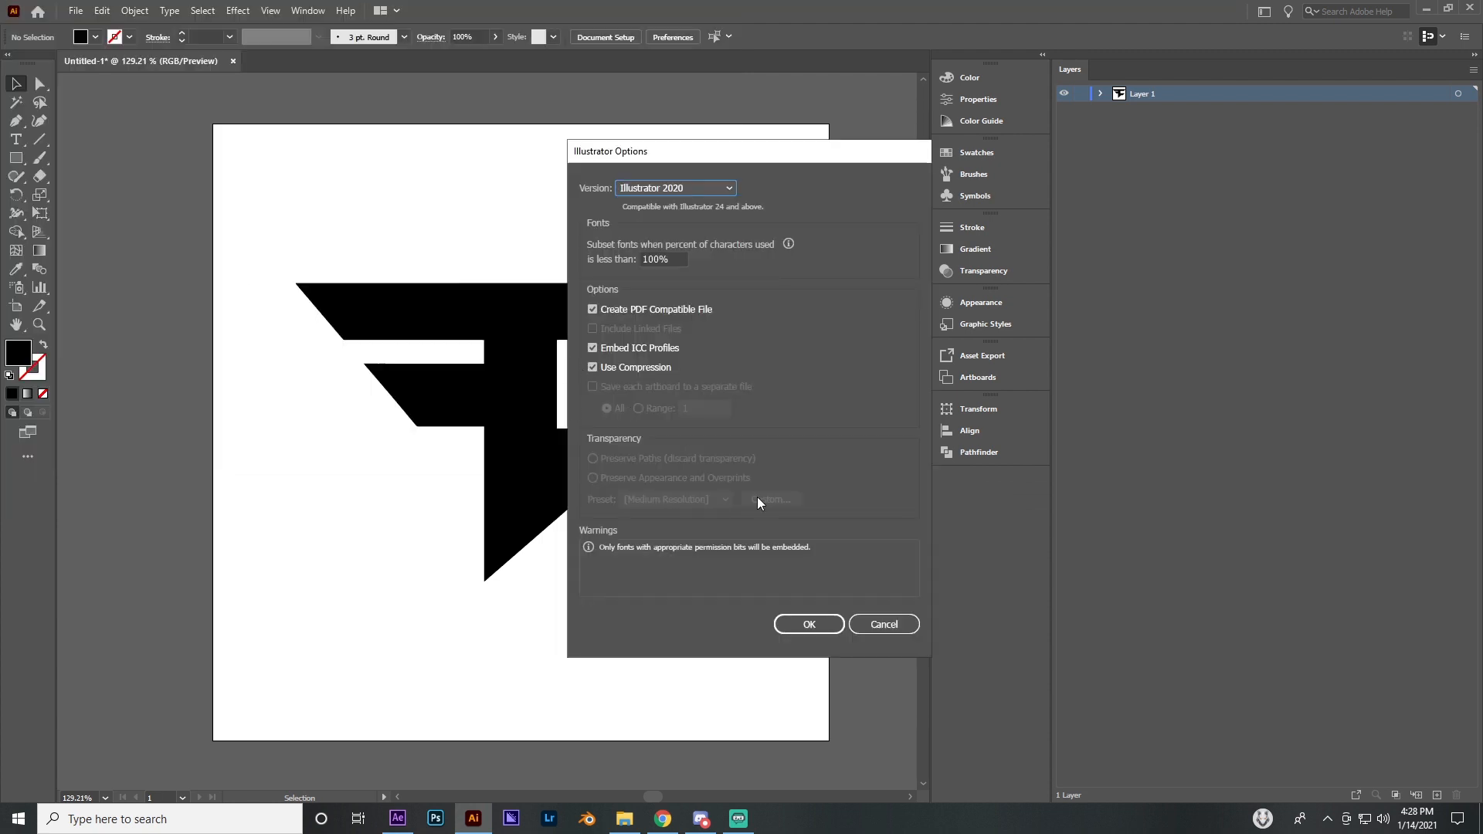
left_click(815, 622)
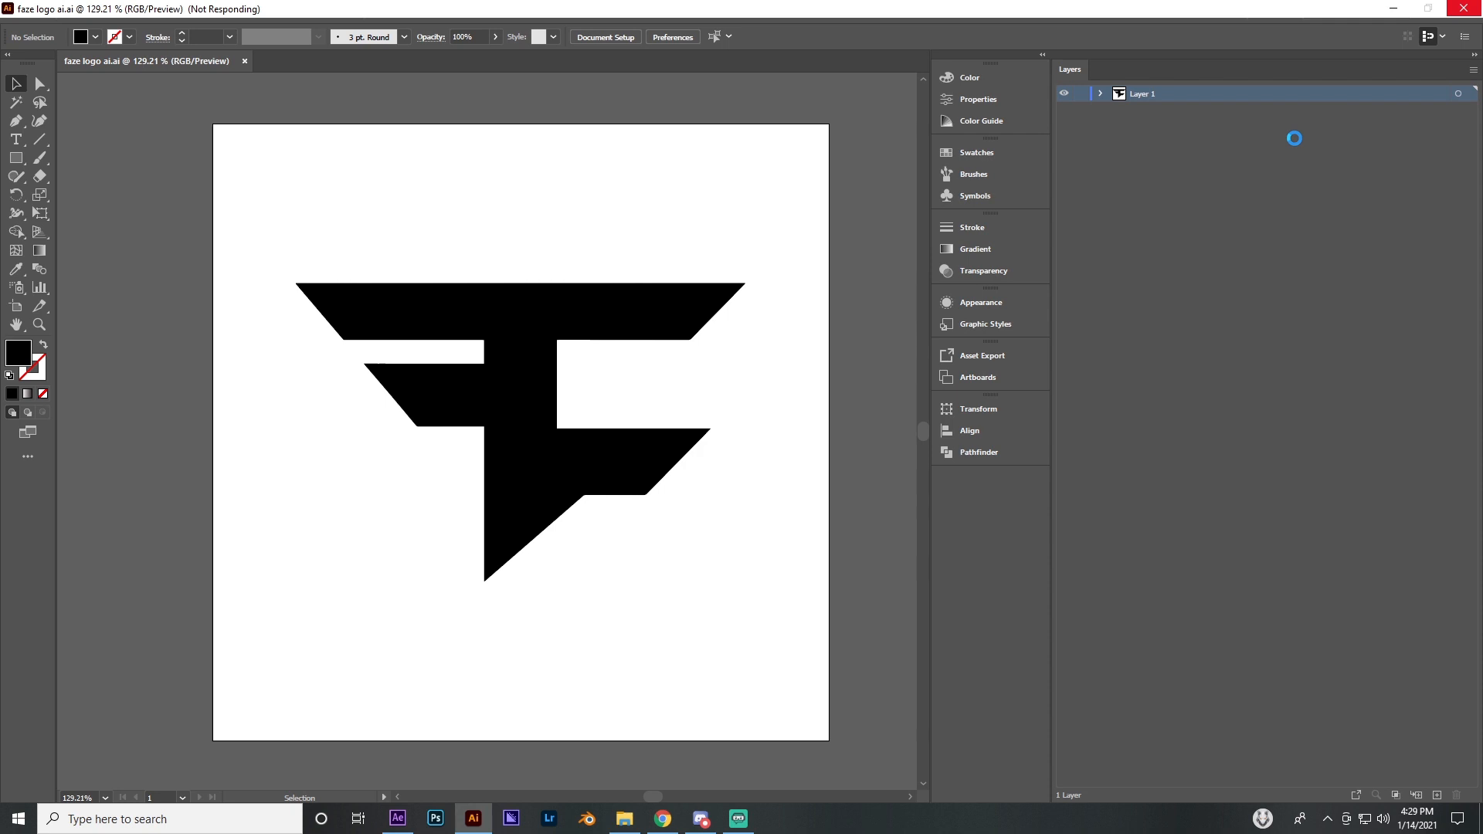
Switch to After Effects and import the "faze logo ai" Illustrator file from the Desktop folder into the project
key("alt+Tab")
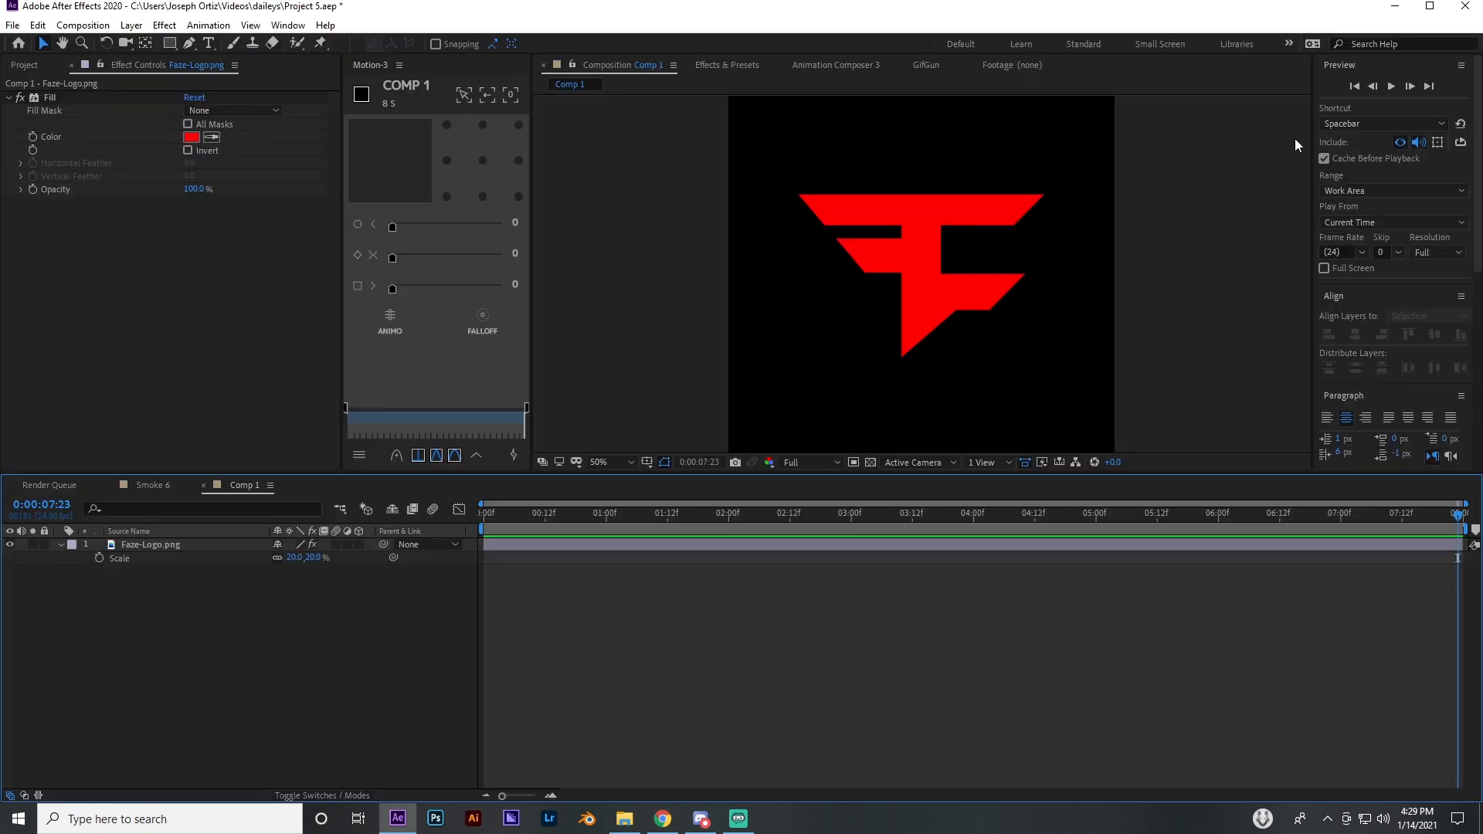
left_click(30, 67)
left_click(624, 819)
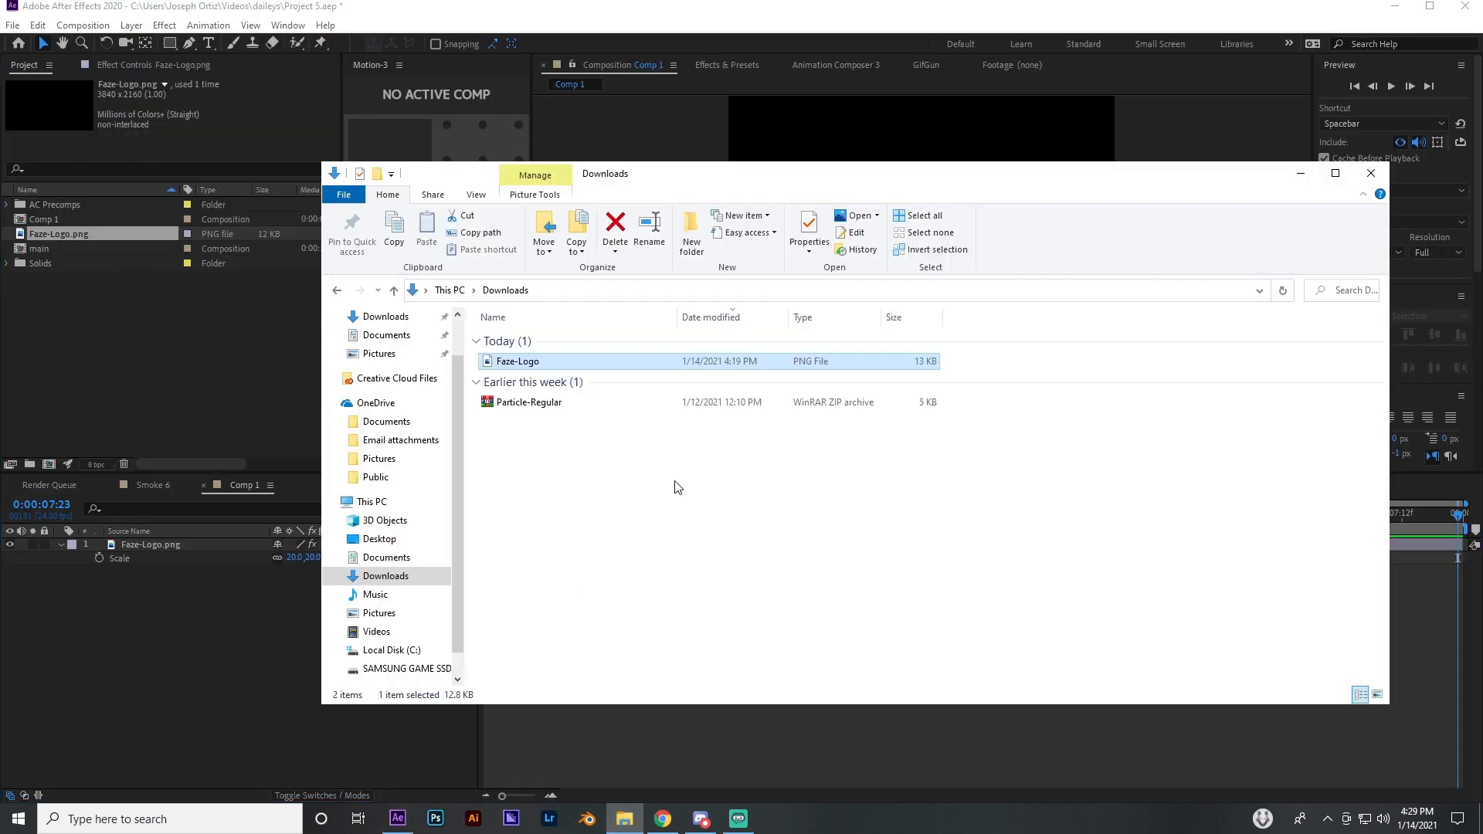
left_click(407, 613)
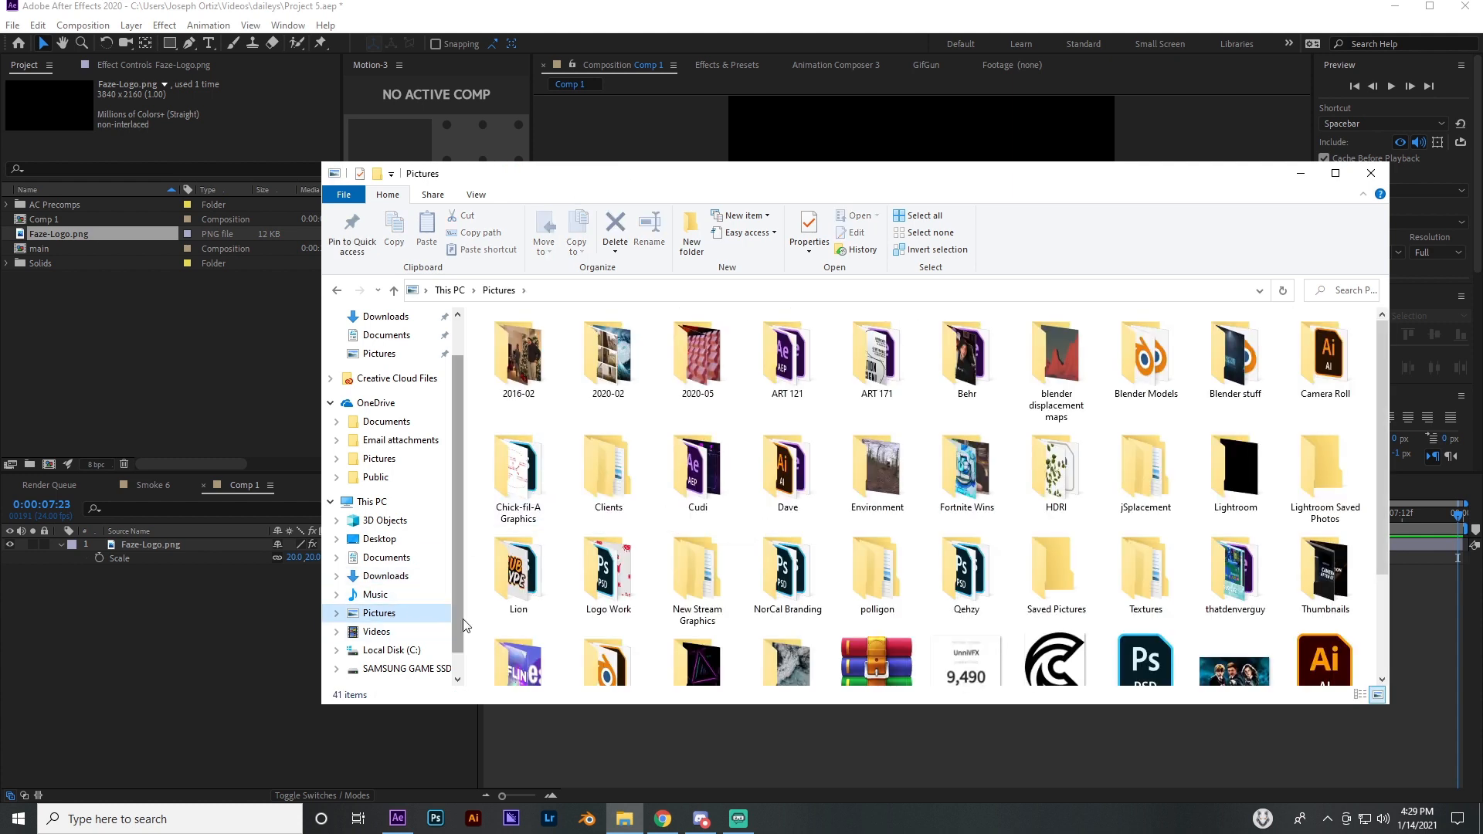
scroll(1094, 641, "down", 3)
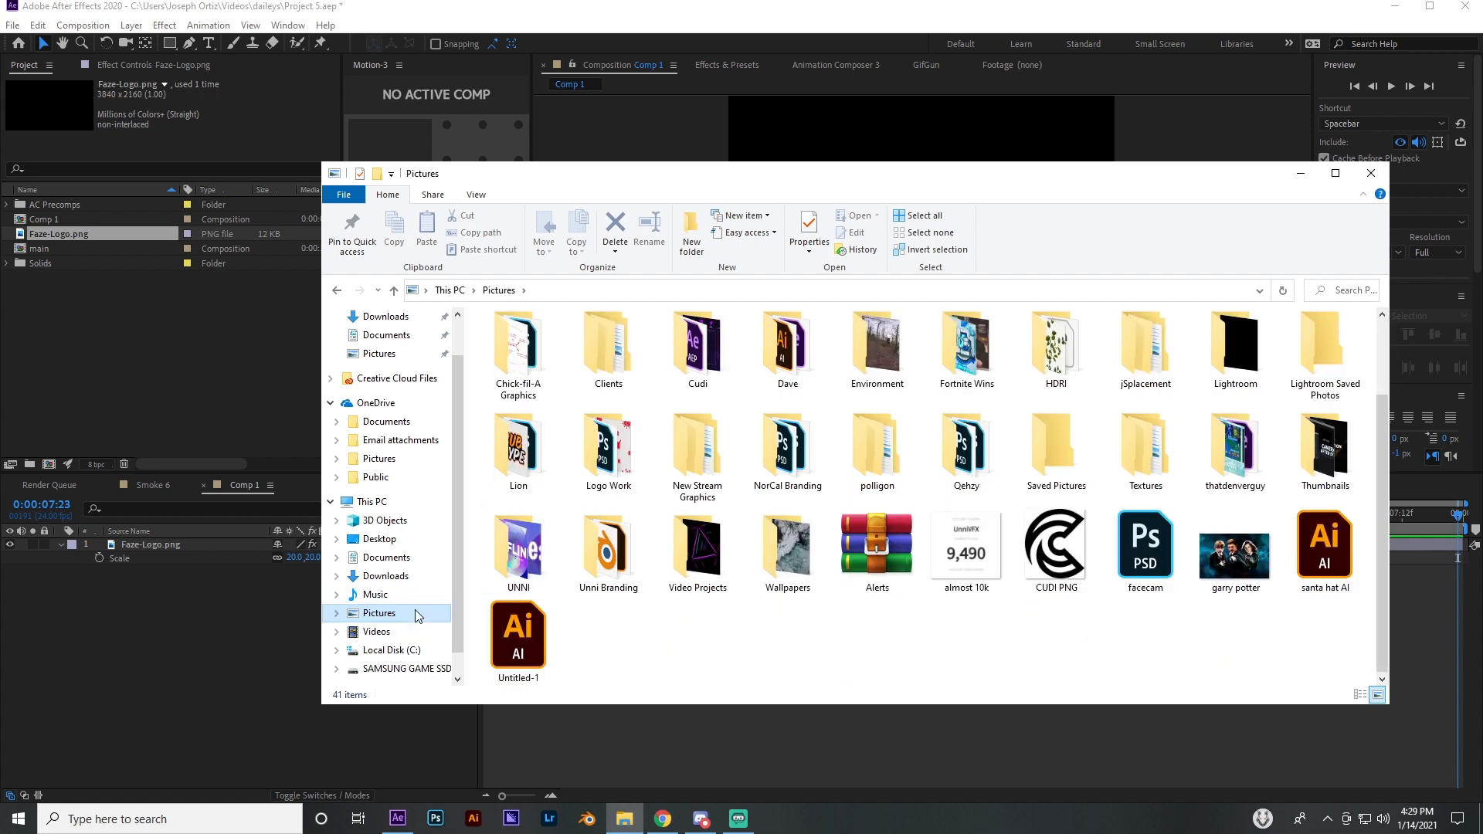
left_click(390, 576)
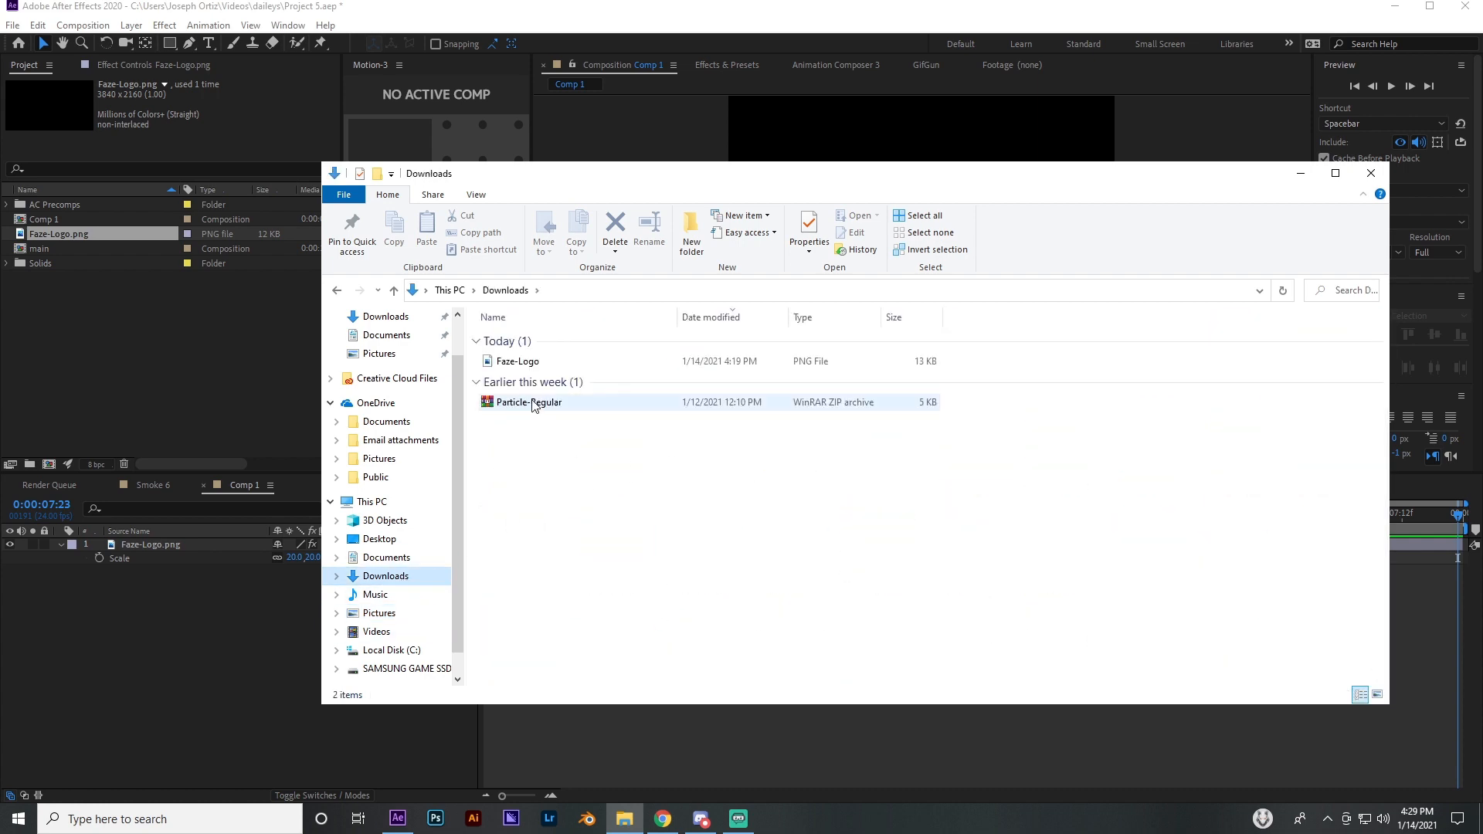
left_click(379, 539)
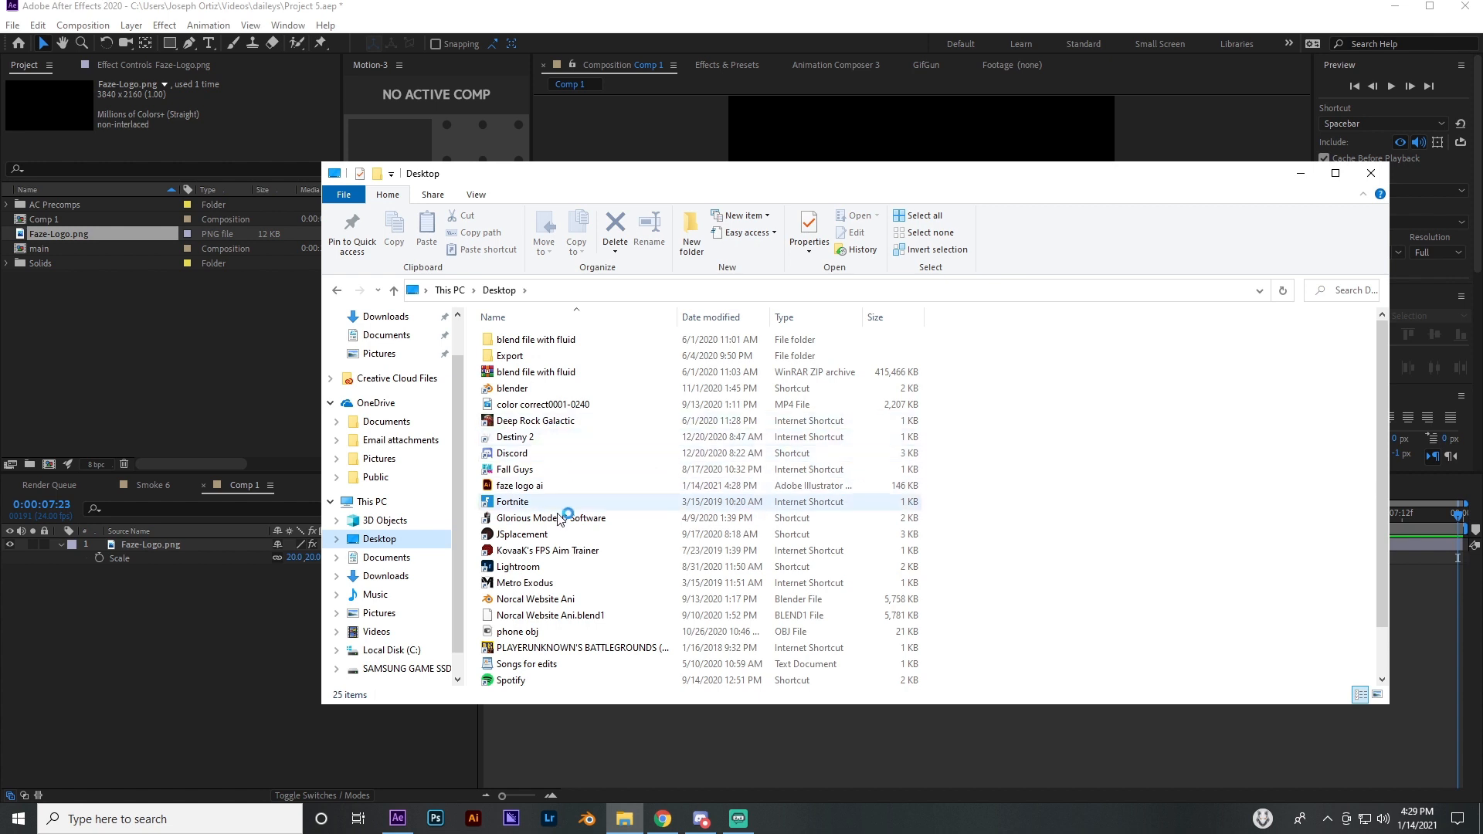
left_click_drag(535, 491, 178, 373)
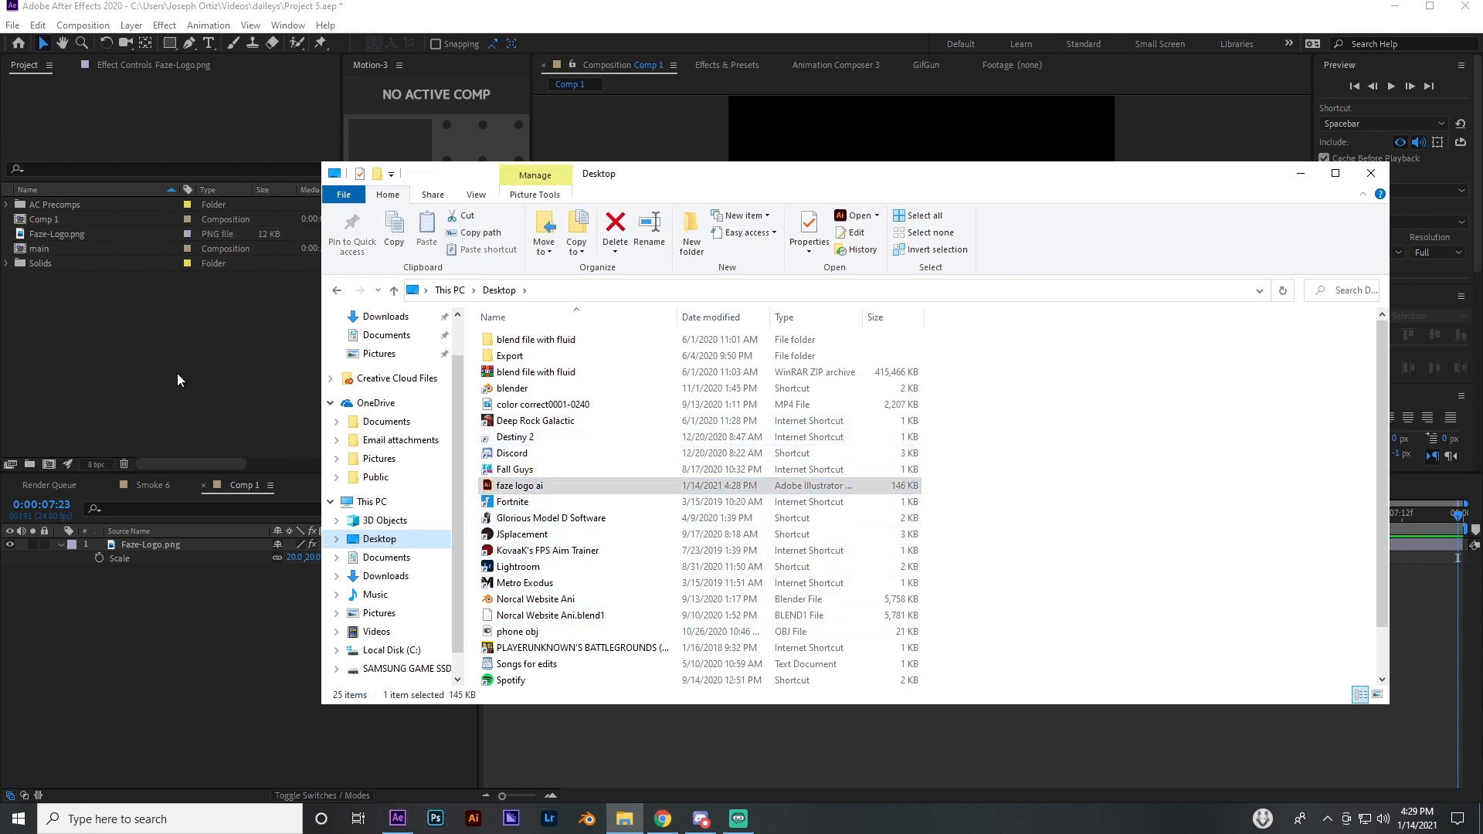
left_click(1298, 174)
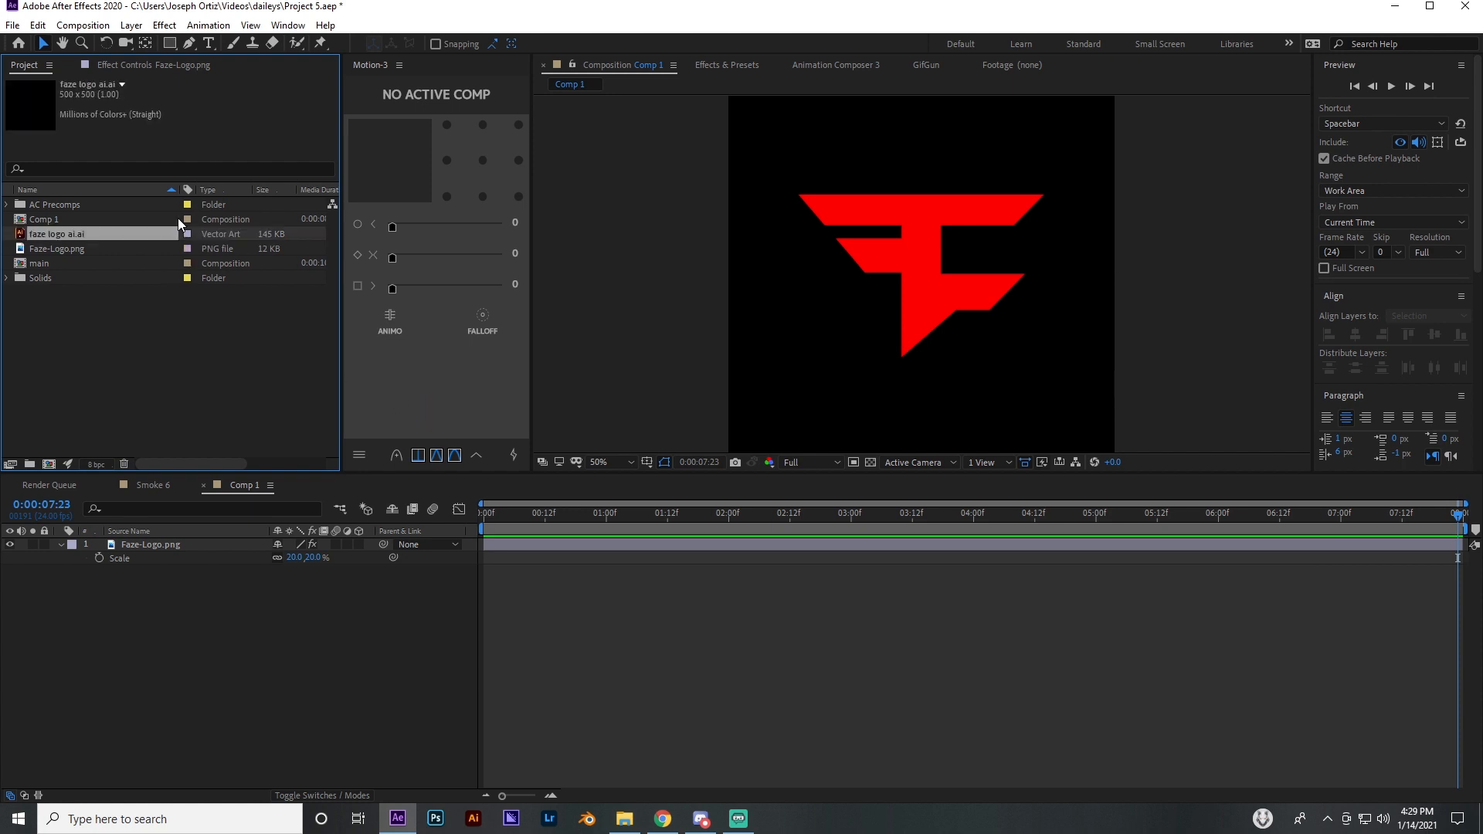
Delete the Faze-Logo.png layer from Comp 1 and remove its PNG footage from the project
left_click(163, 542)
key("Delete")
left_click(62, 248)
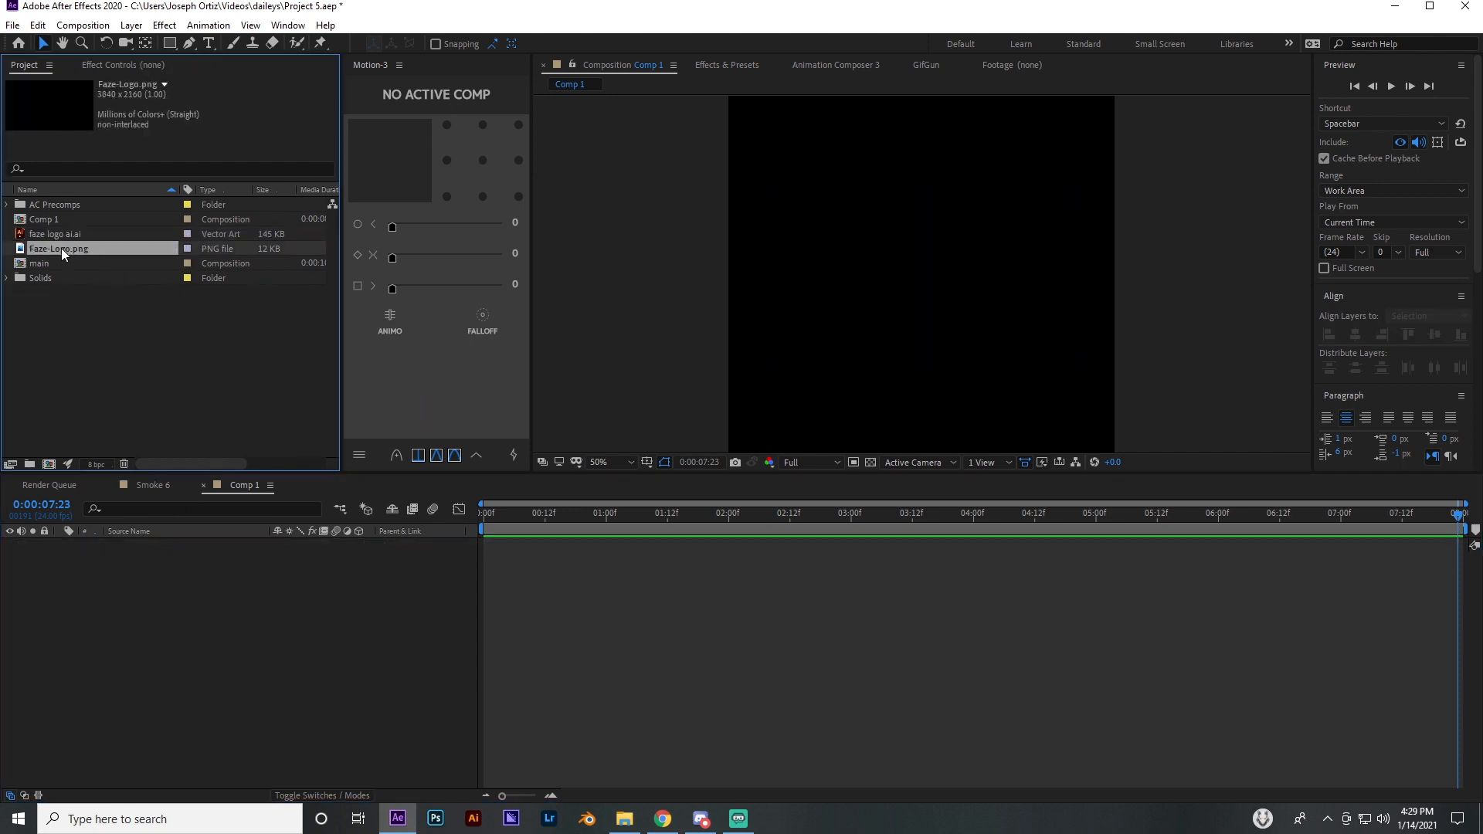
key("Delete")
Add the imported faze logo ai.ai footage to the Comp 1 timeline as a layer
left_click_drag(55, 234, 155, 587)
left_click(647, 592)
left_click(513, 547)
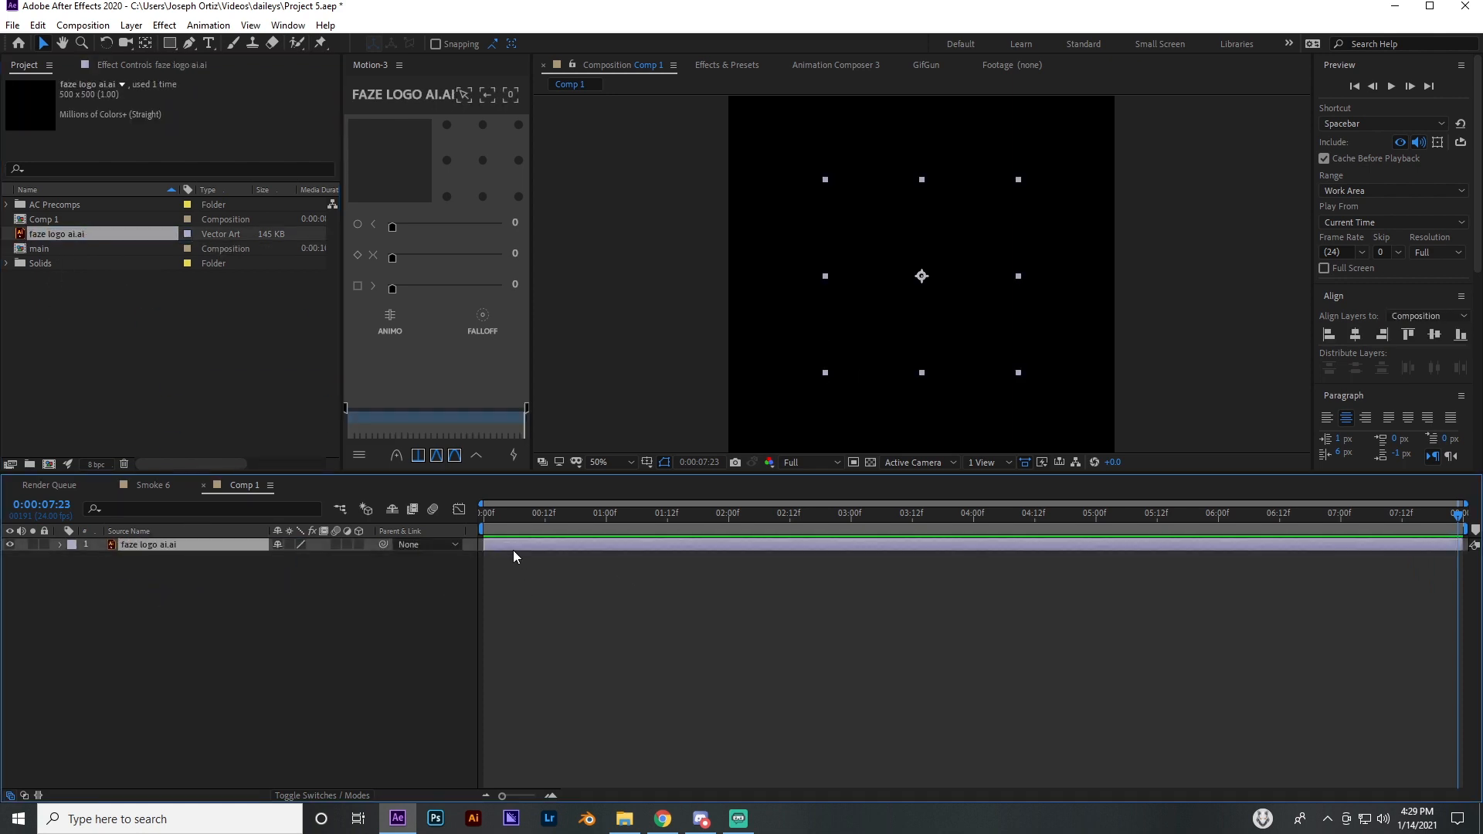
Apply a Fill effect to the faze logo ai.ai layer and set its color to white
key("ctrl+space")
type("fill")
key("Return")
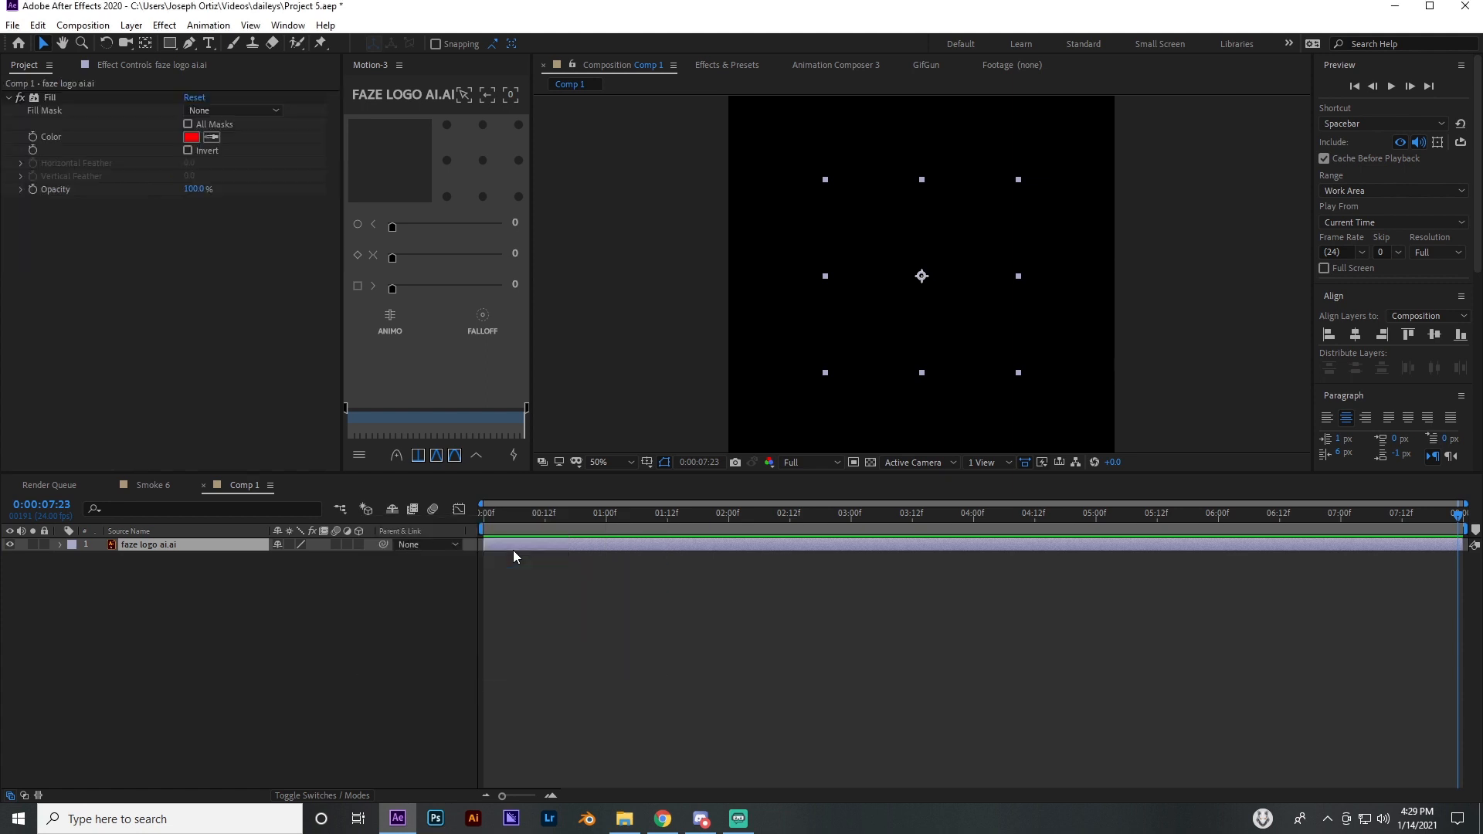
left_click(191, 138)
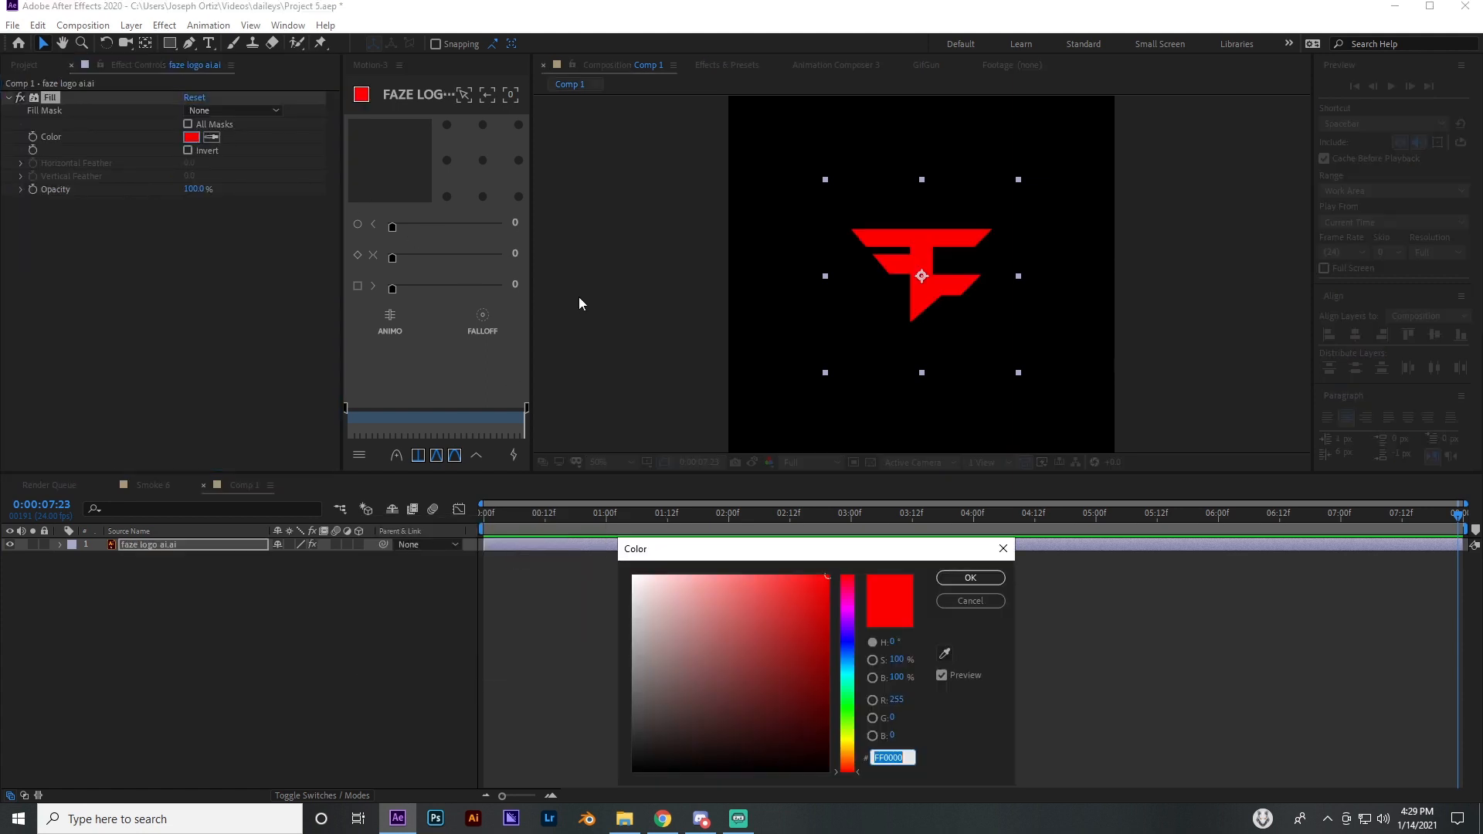
left_click(641, 575)
left_click(974, 580)
left_click(875, 642)
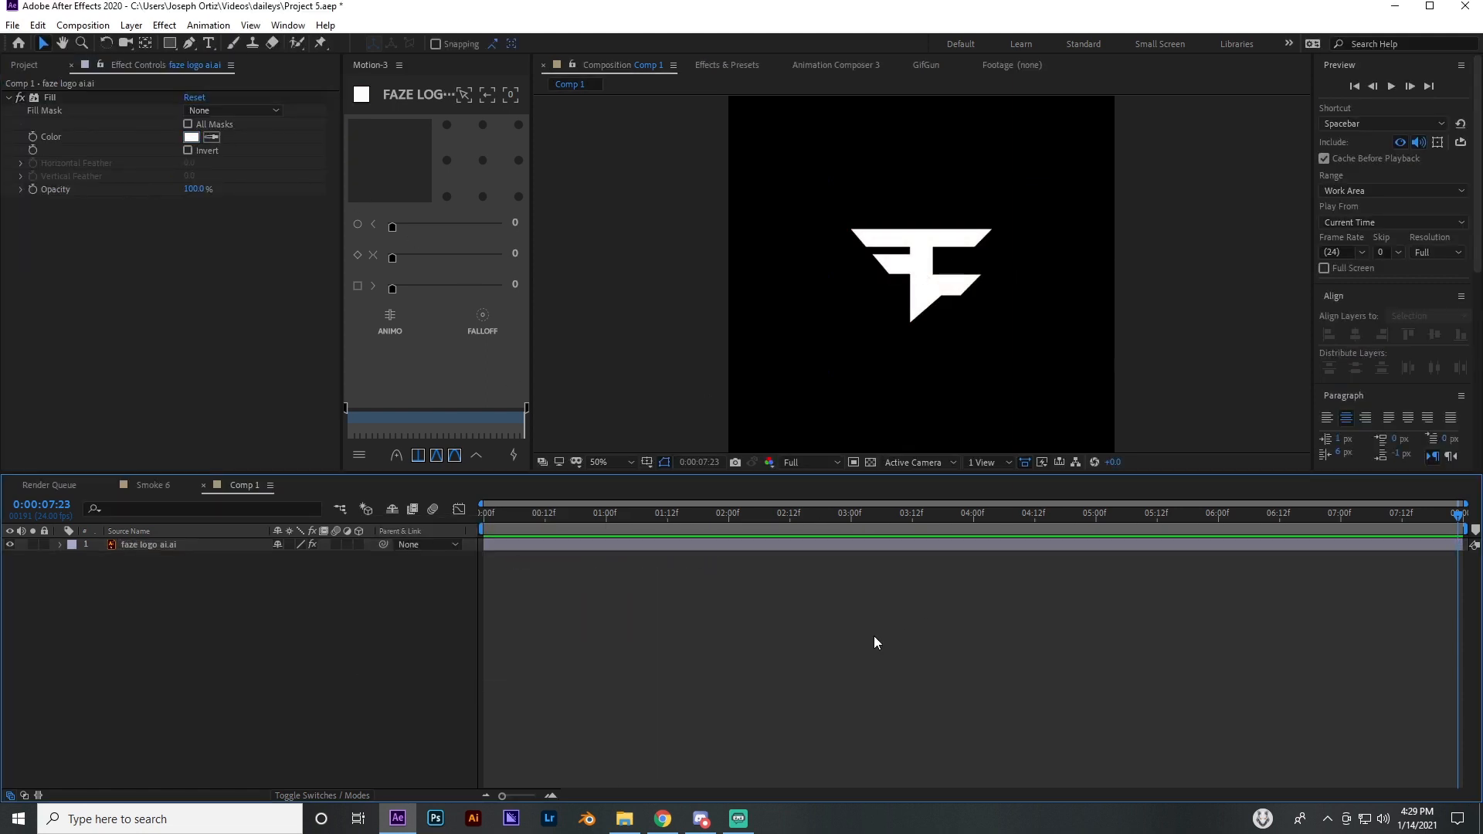
left_click(606, 546)
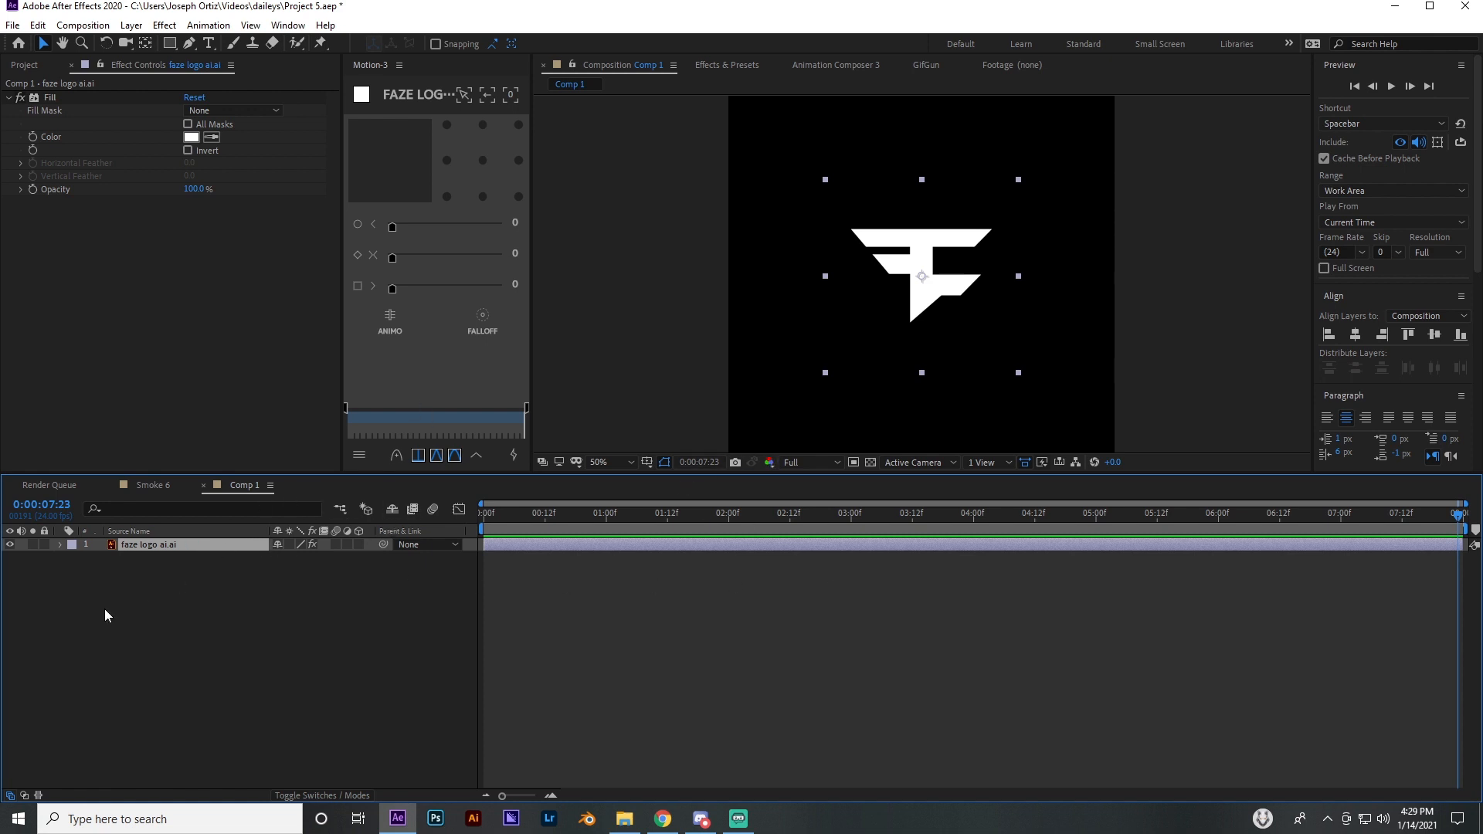
Create a shape layer from the faze logo ai.ai vector layer and delete the original faze logo ai.ai layer
right_click(158, 544)
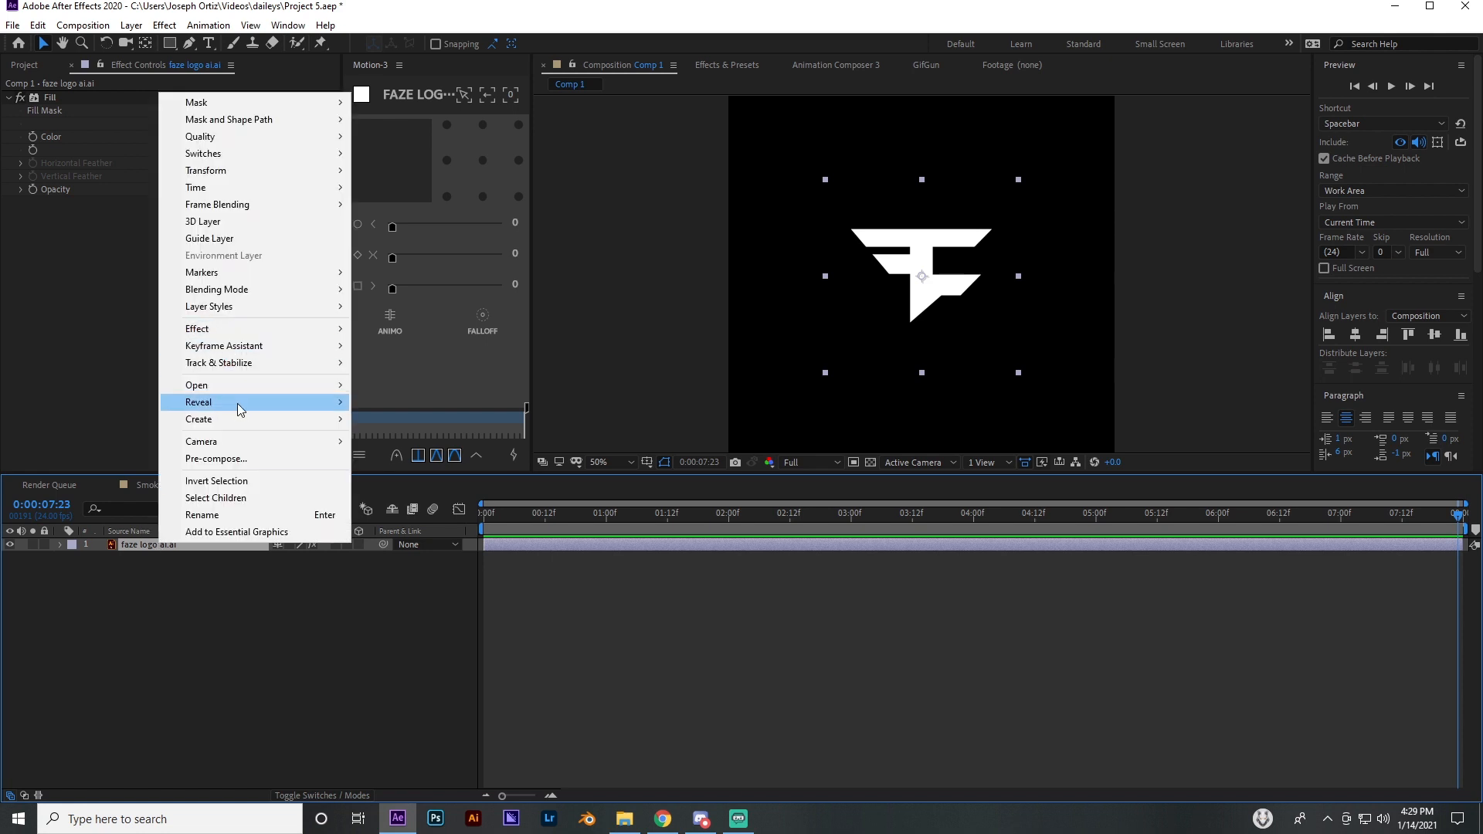
mouse_move(244, 420)
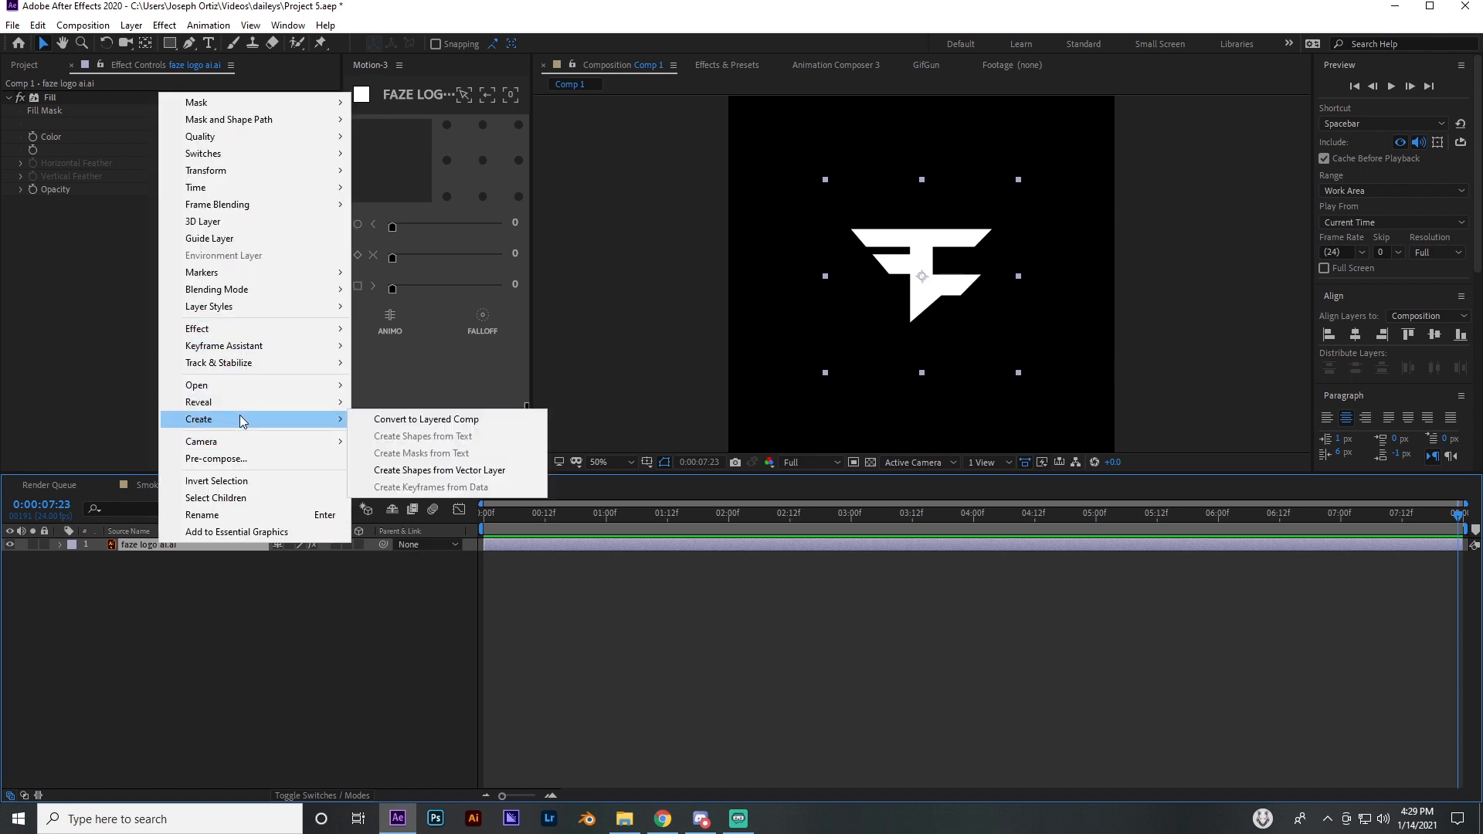
left_click(453, 471)
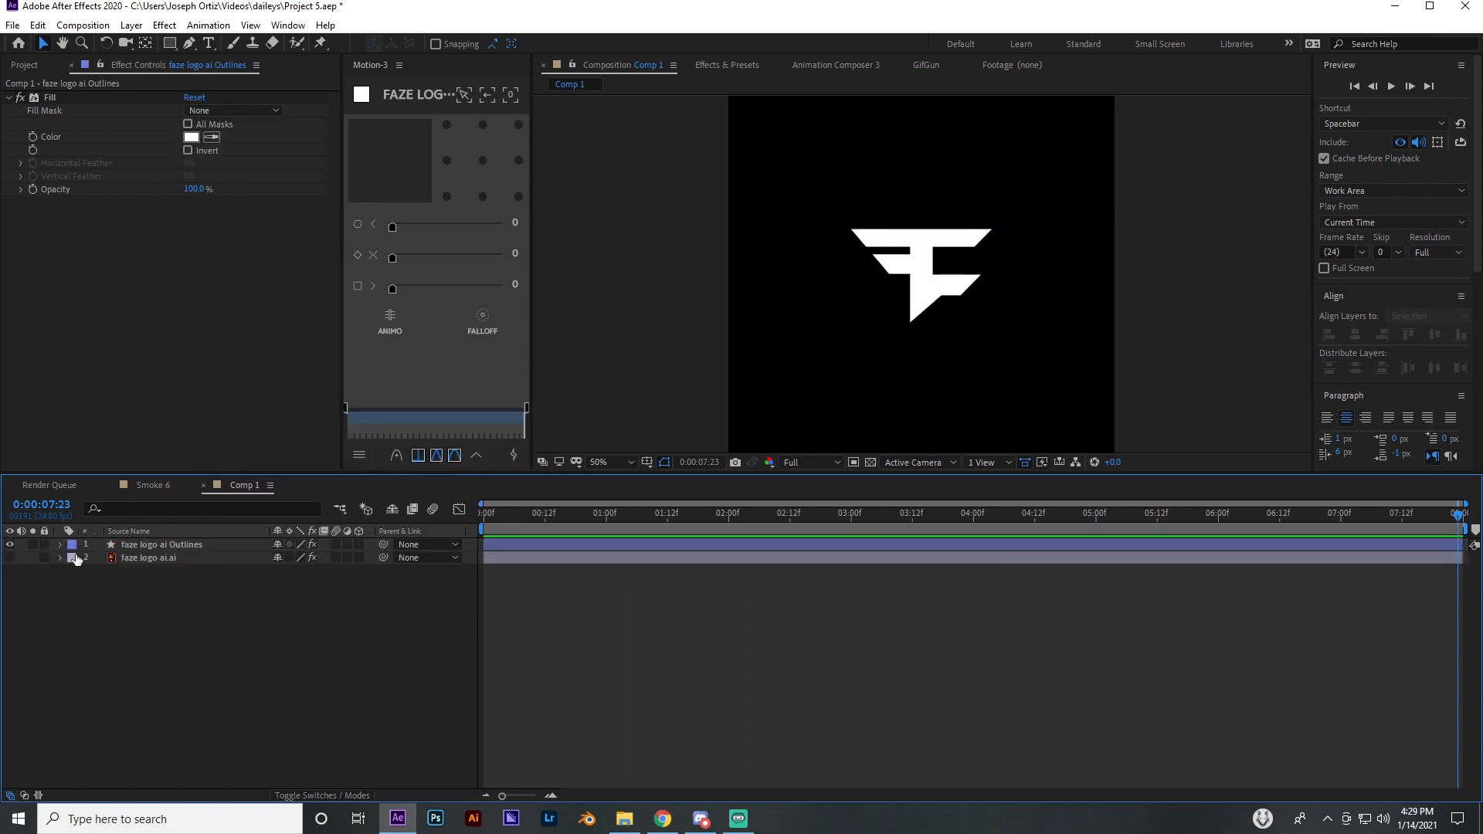
left_click(142, 556)
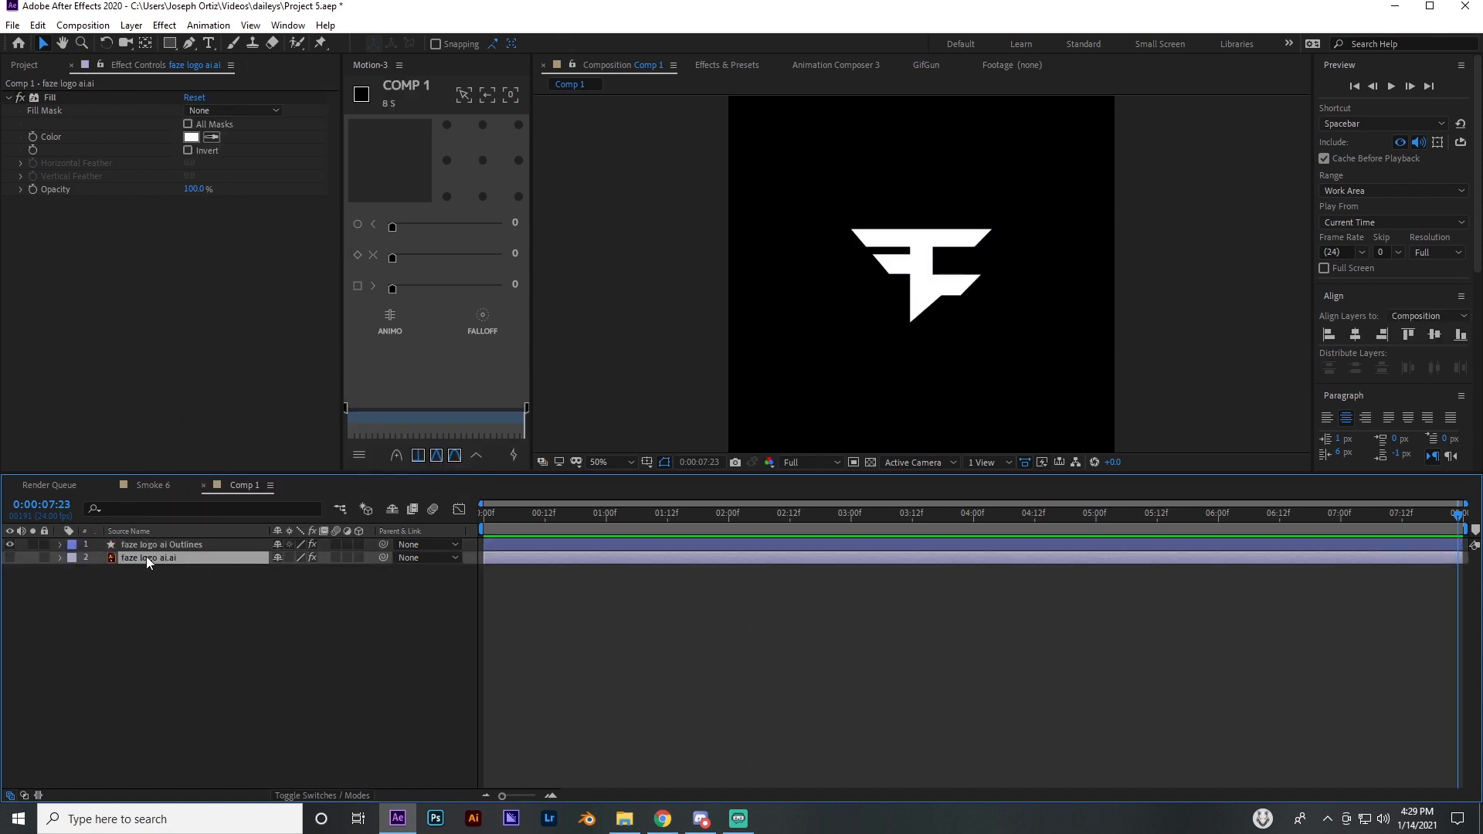
key("Delete")
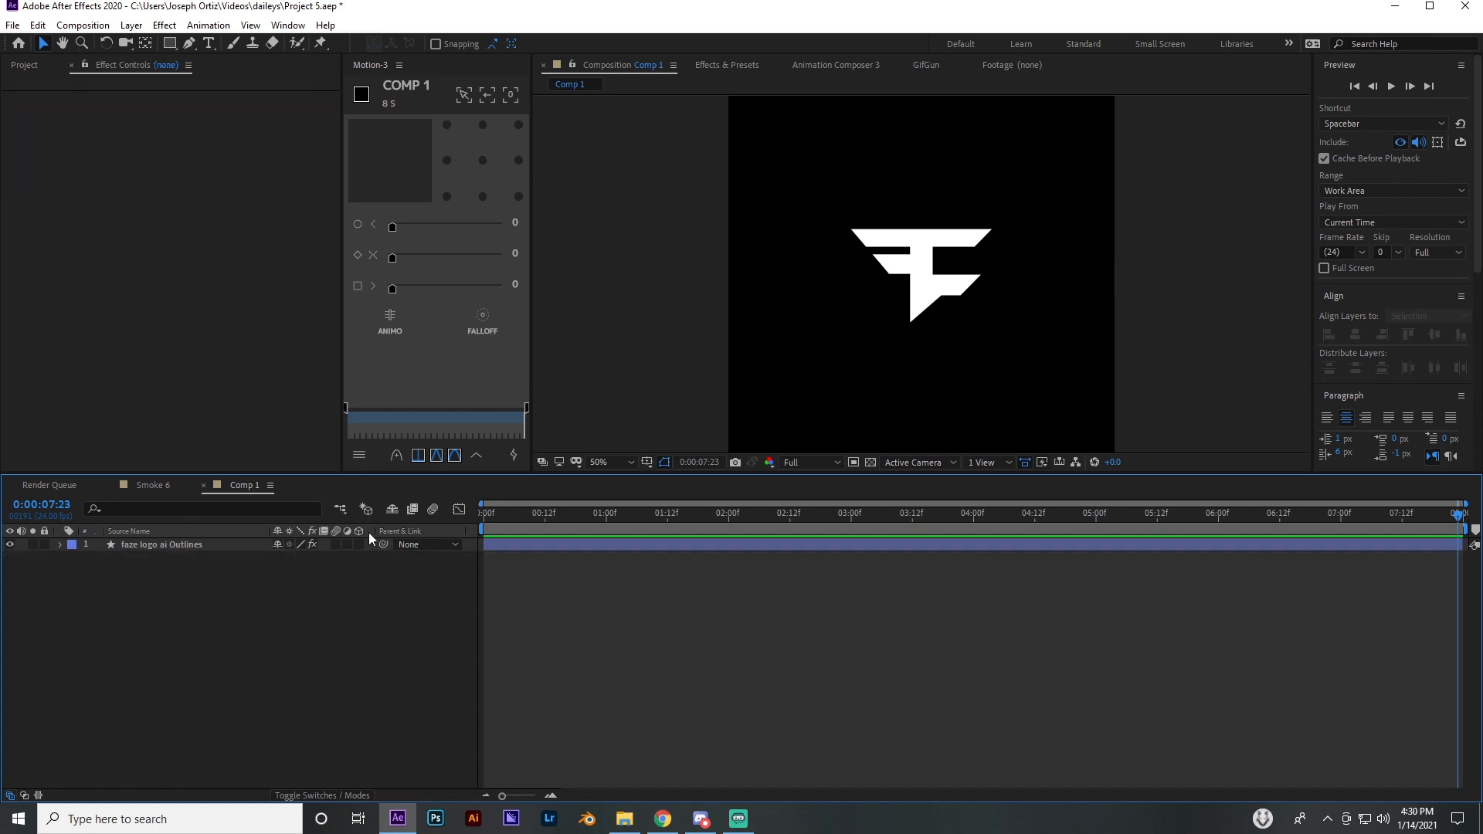
Examine the logo's edges up close and its Path 1 vector points inside Group 1 of the outlines layer
scroll(954, 249, "up", 5)
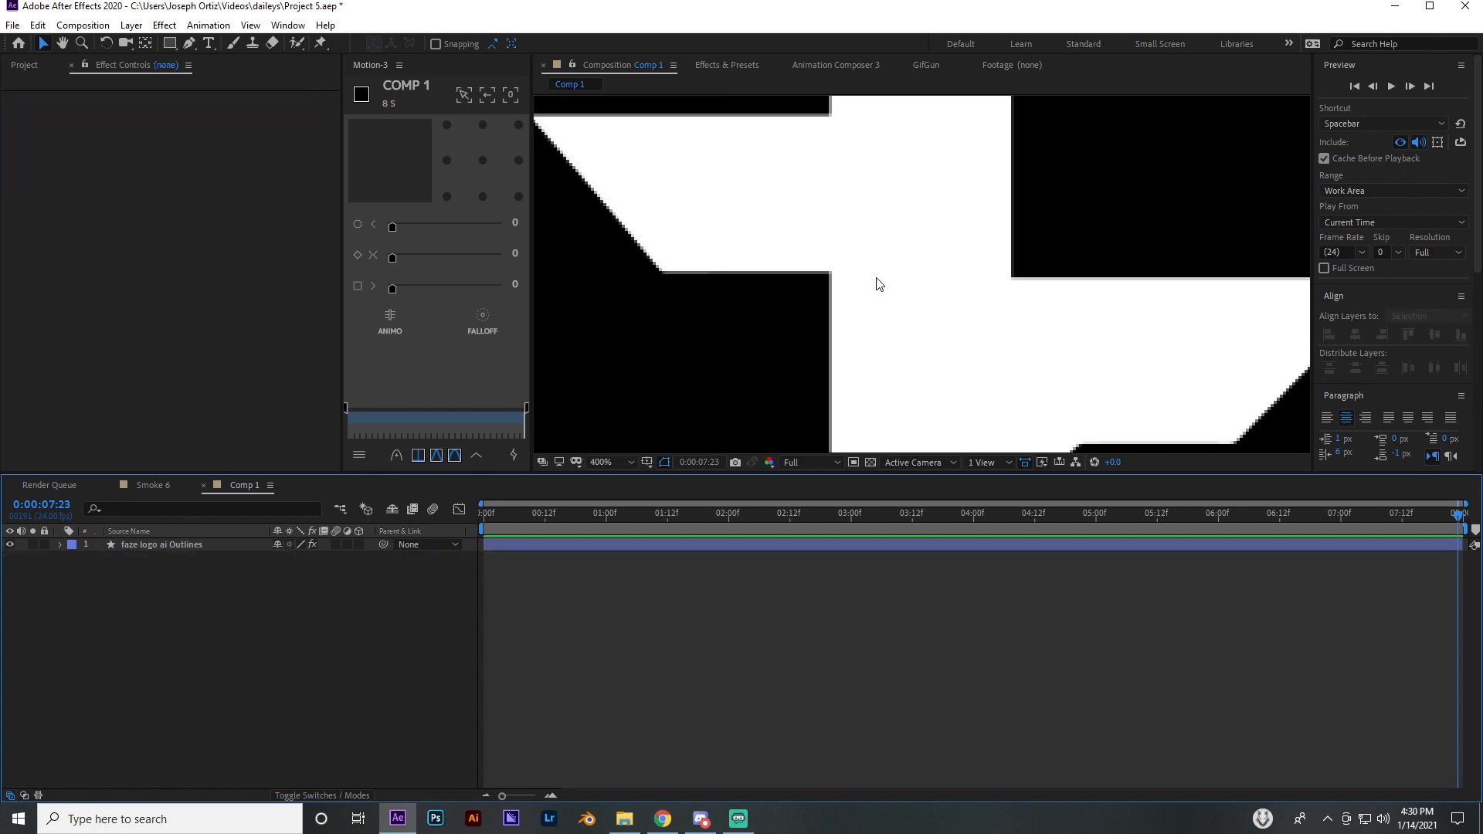
left_click(531, 546)
scroll(839, 323, "down", 3)
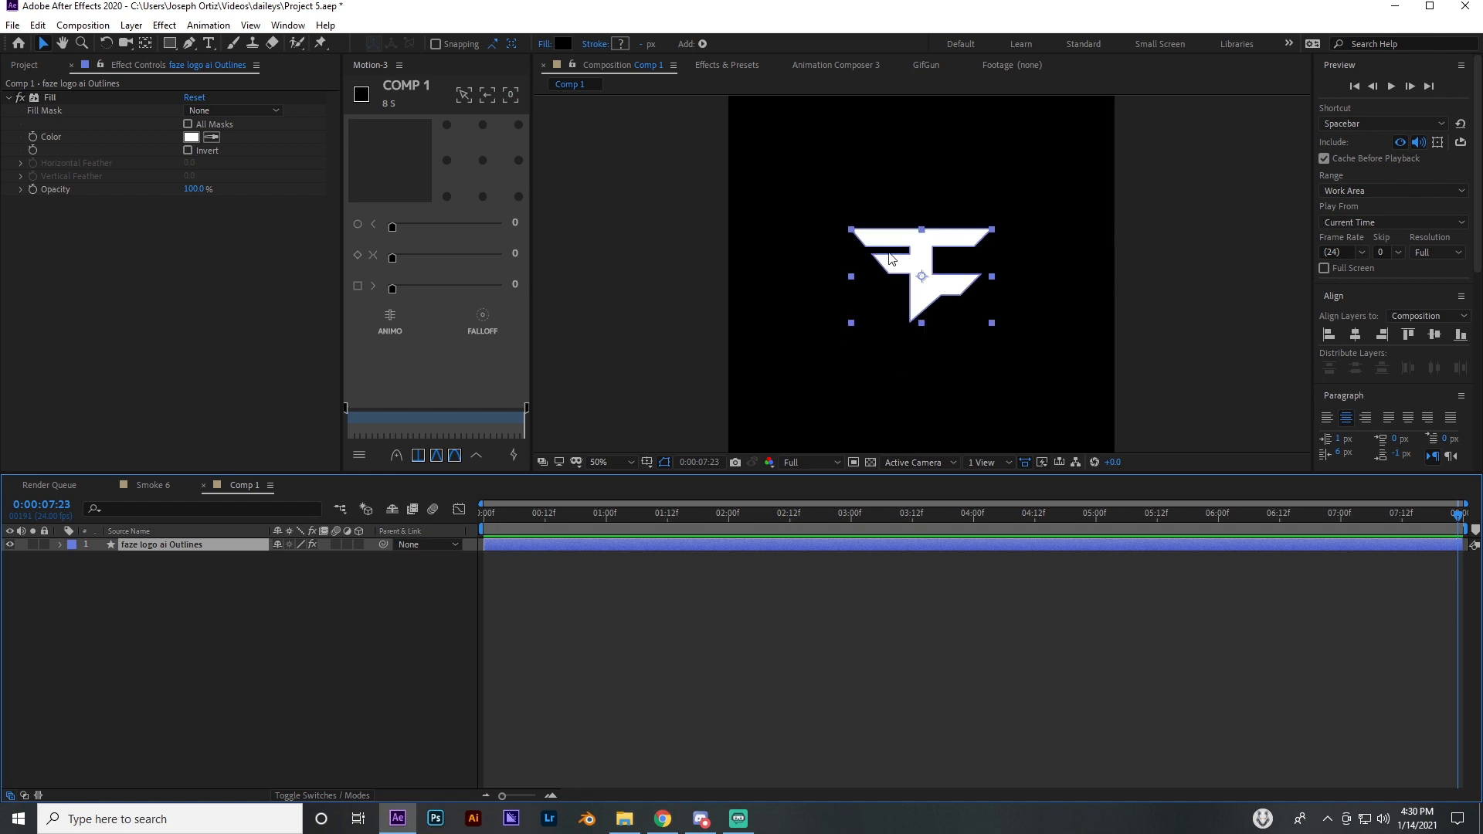
scroll(886, 284, "up", 1)
left_click(59, 545)
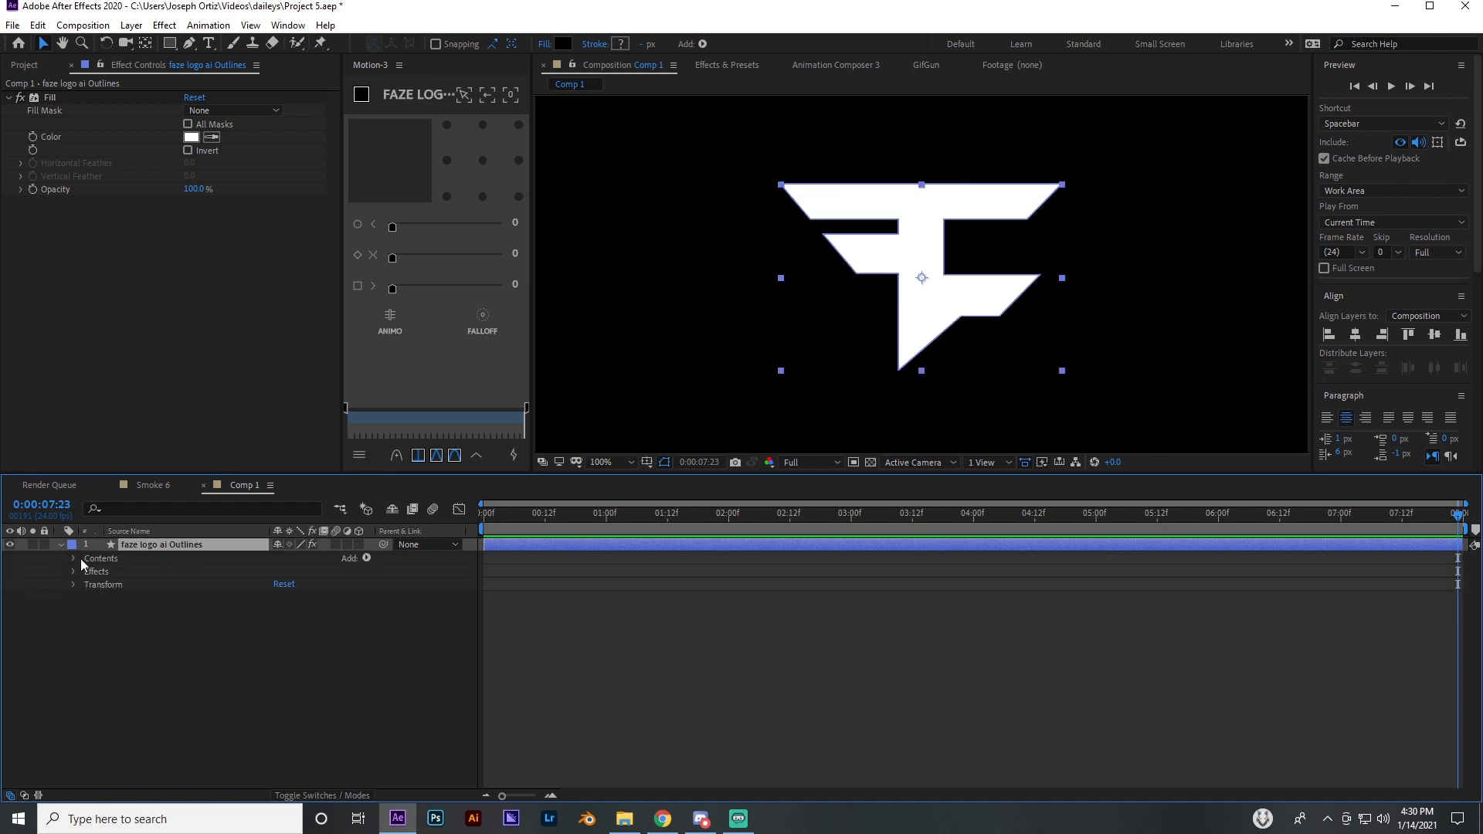
left_click(73, 557)
left_click(87, 573)
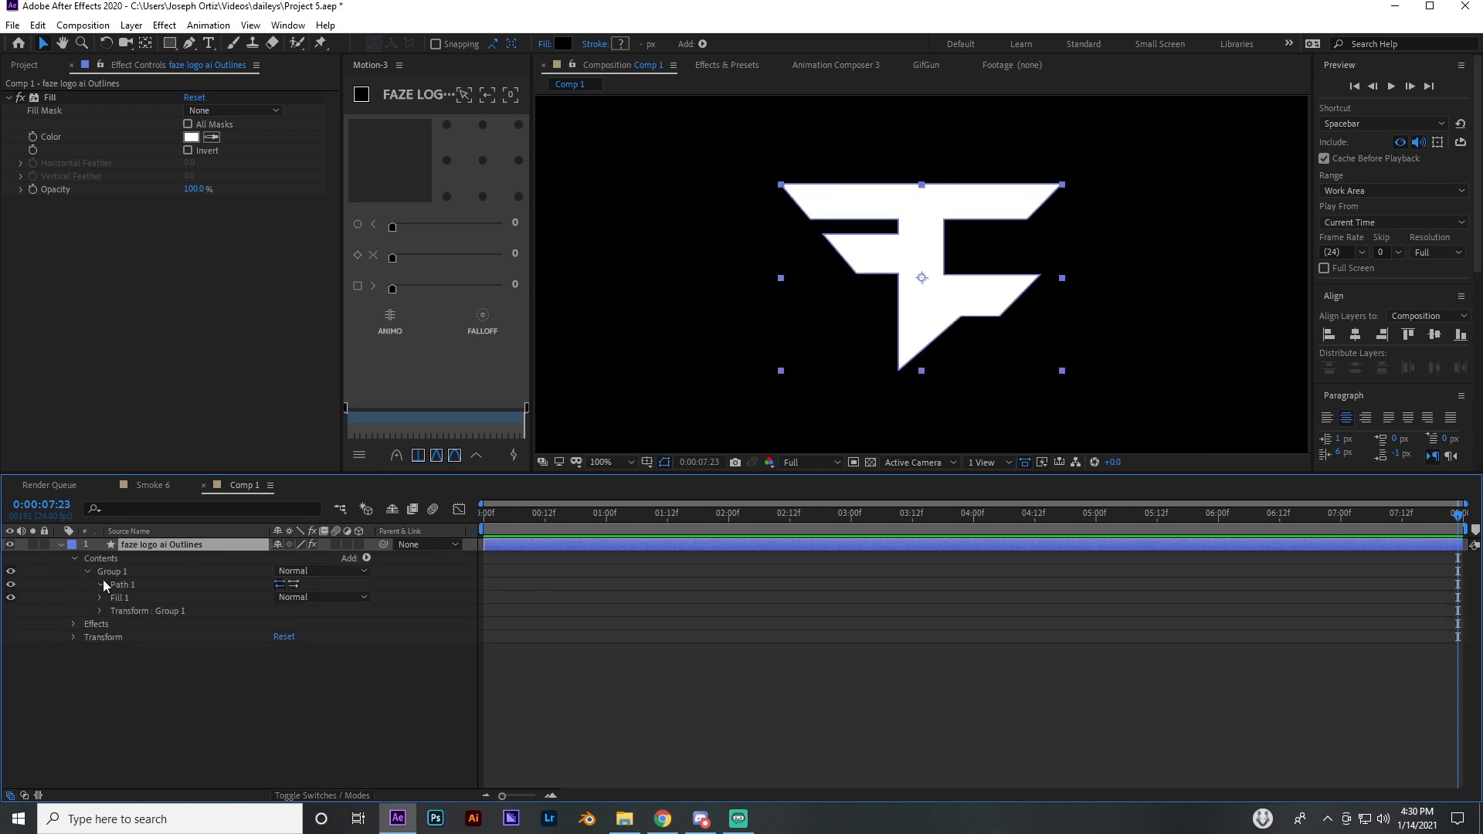
left_click(101, 585)
left_click(127, 585)
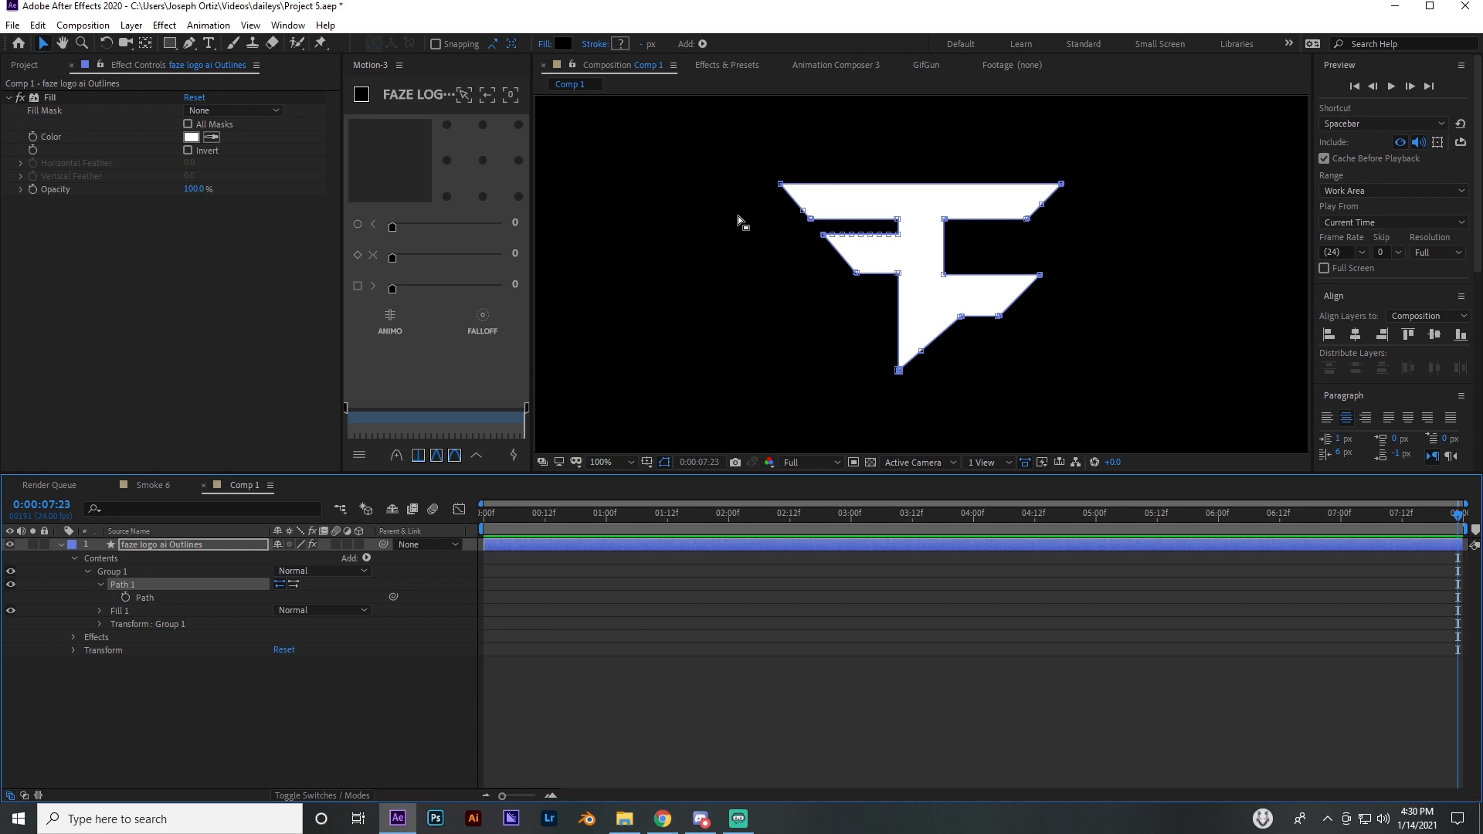
scroll(849, 310, "down", 4)
scroll(849, 308, "up", 1)
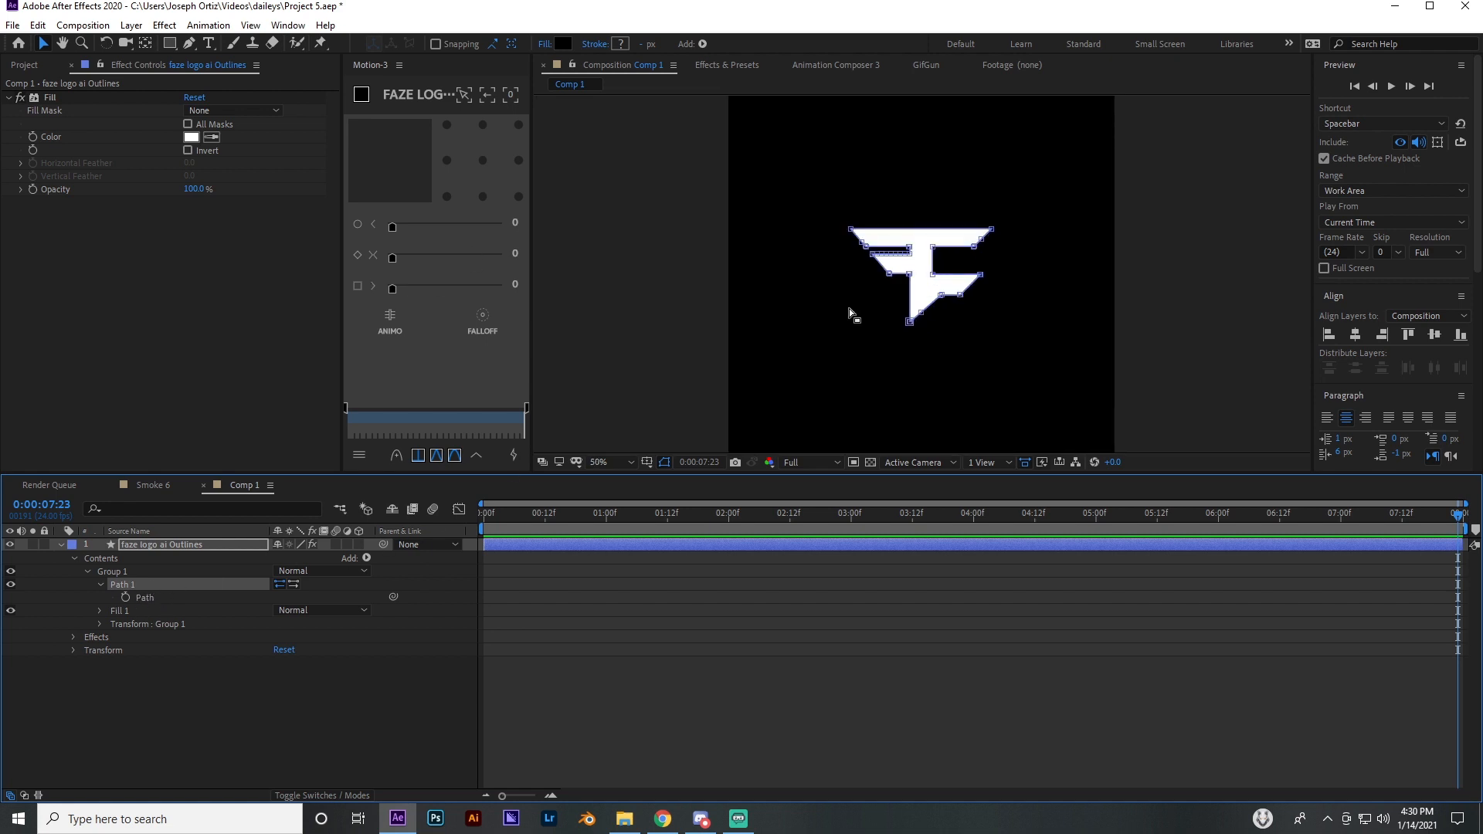
left_click(604, 465)
left_click(610, 479)
left_click(708, 670)
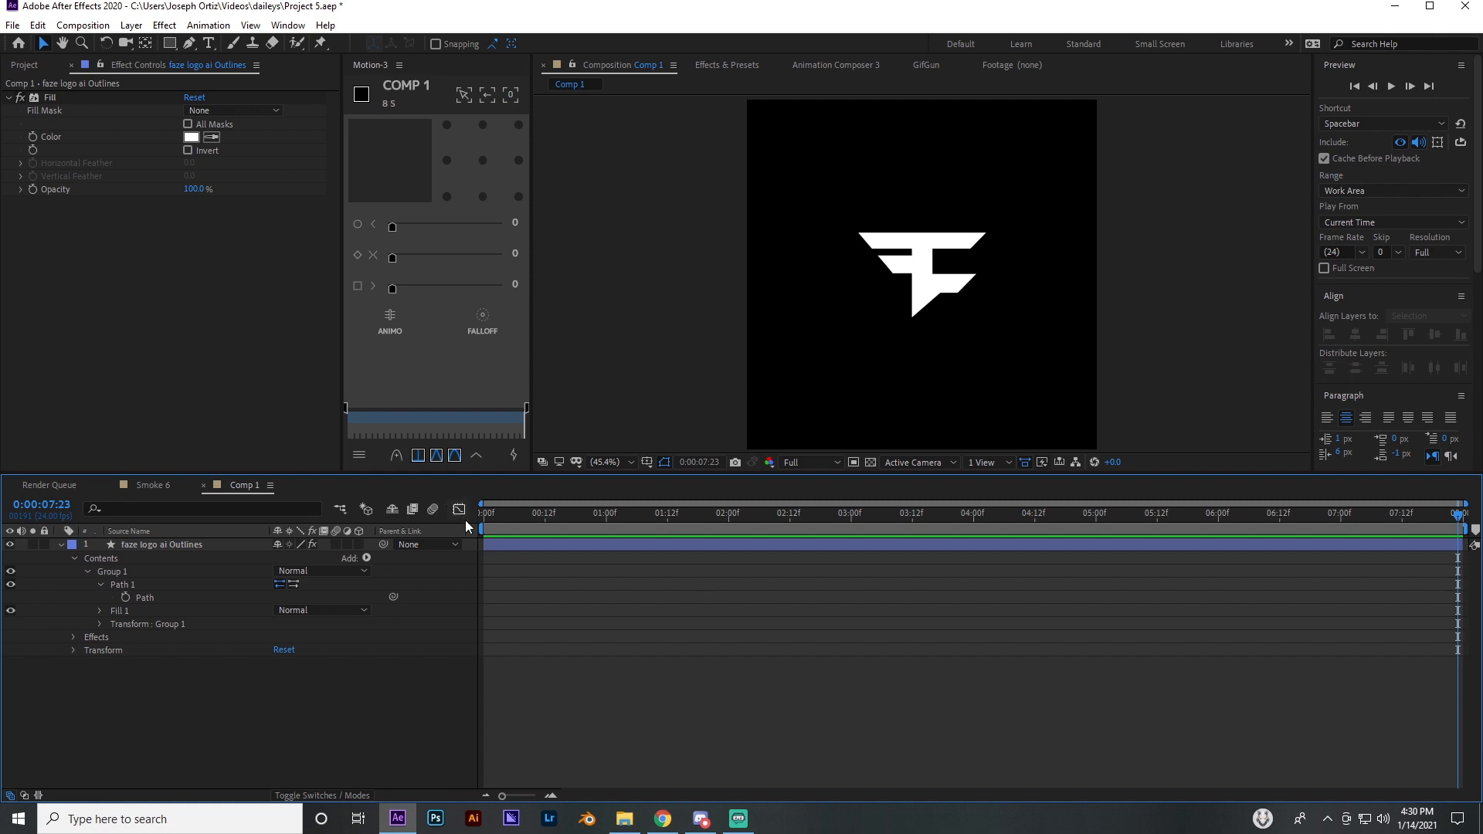
left_click(60, 545)
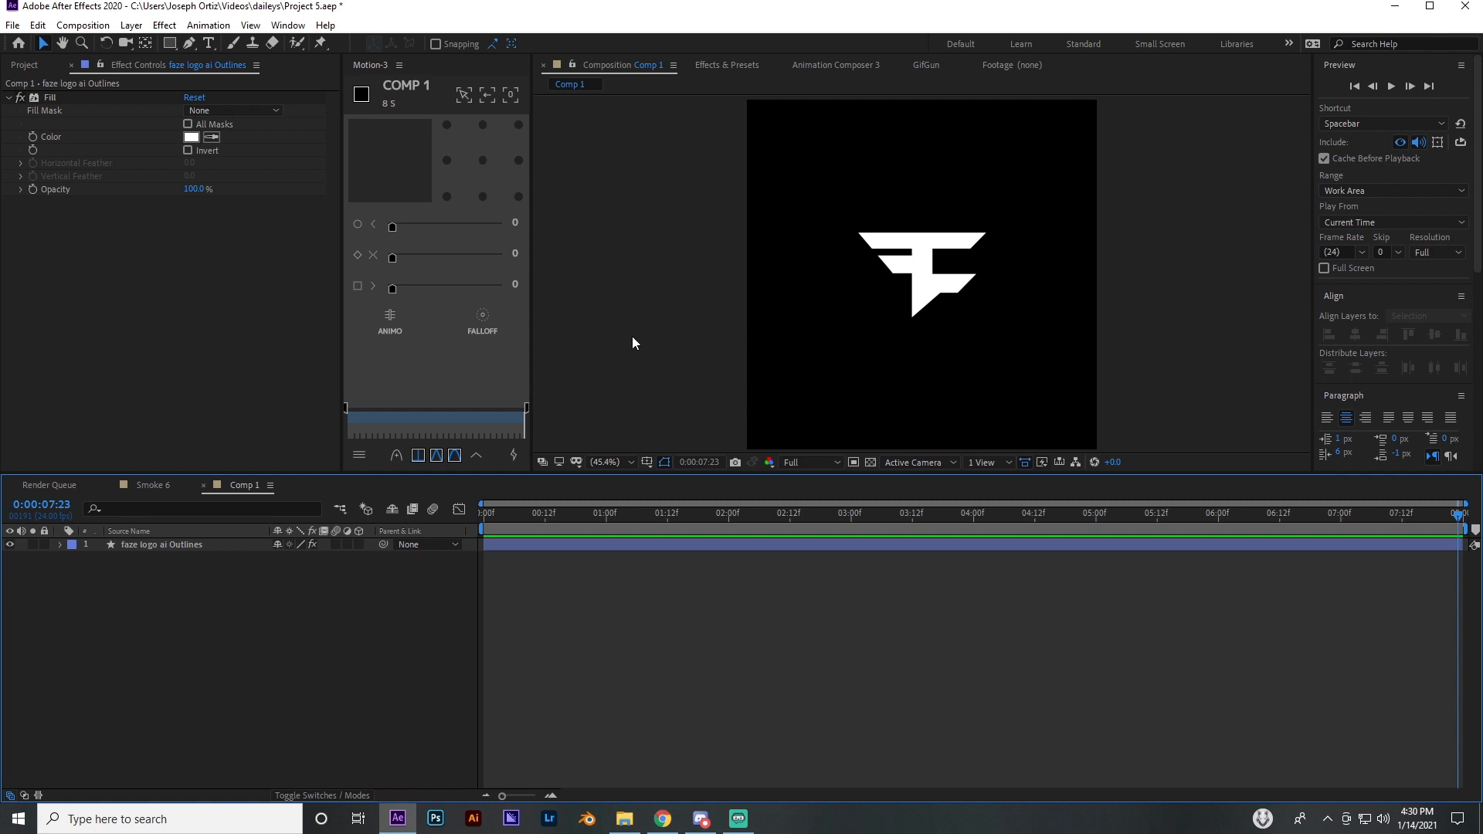
Center the outlines layer horizontally and vertically in the composition and set a Position keyframe at 2 seconds
left_click_drag(770, 507, 726, 496)
left_click(664, 543)
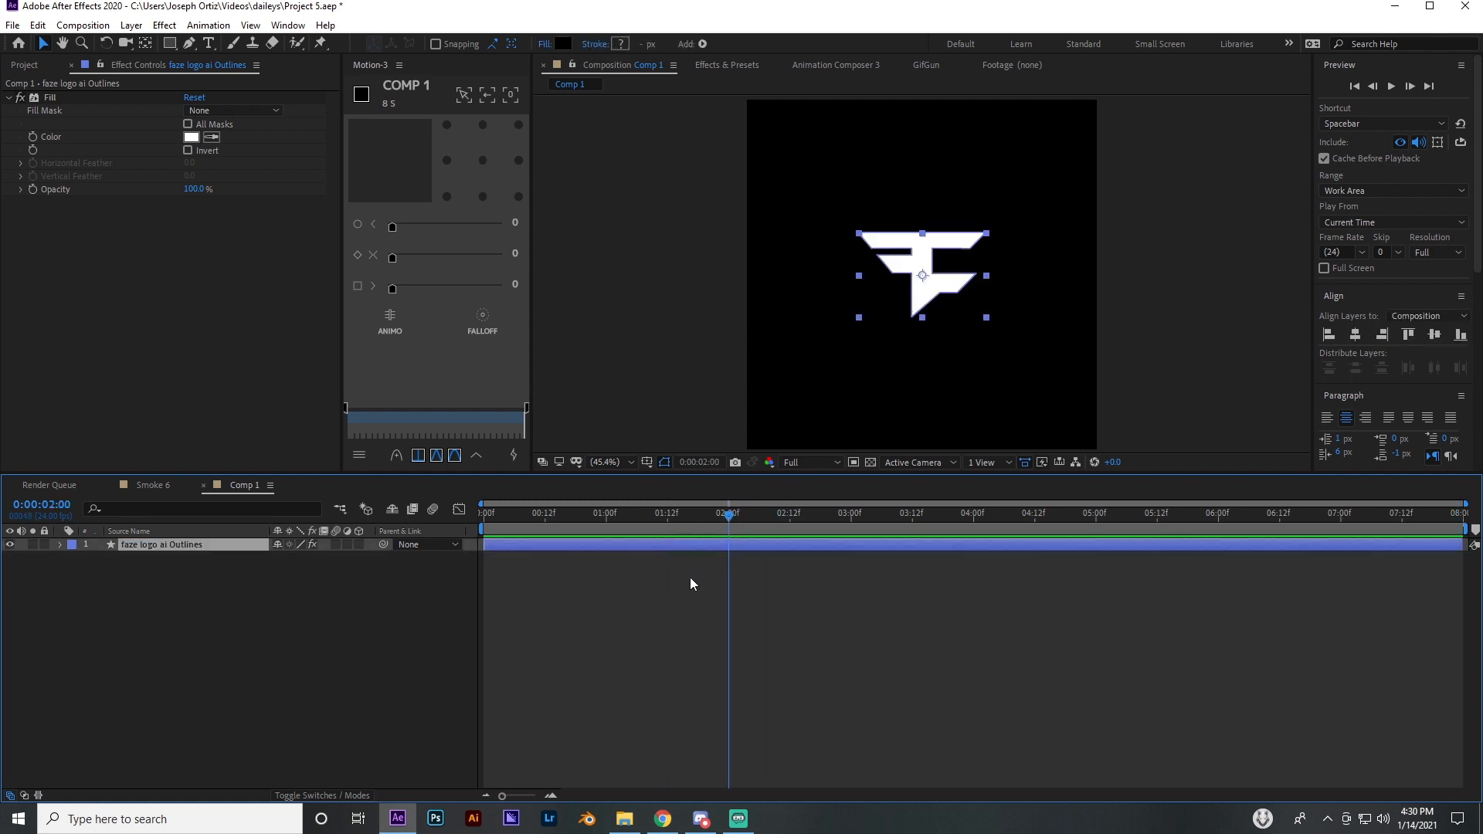
key("p")
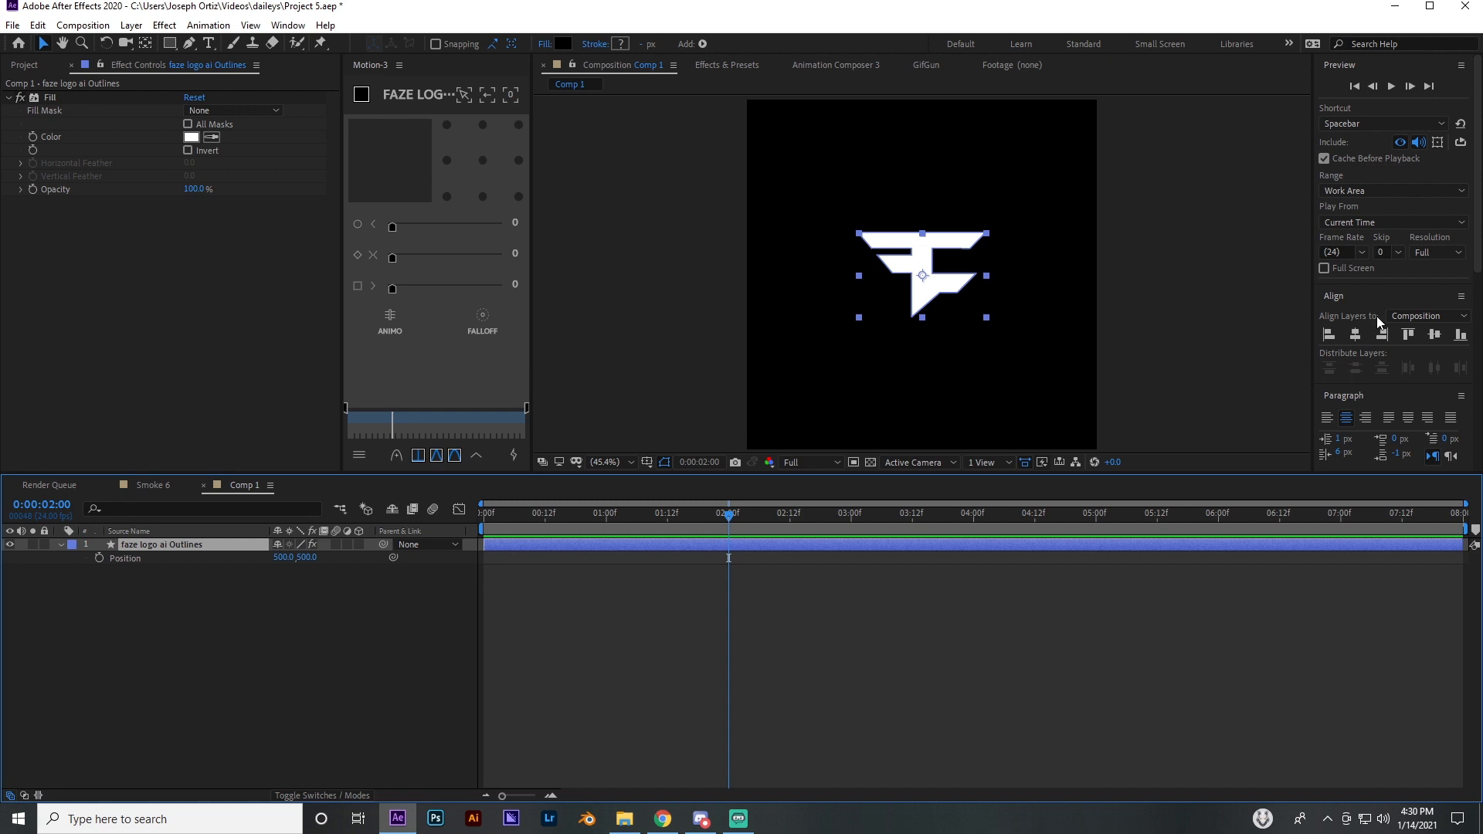
left_click(1355, 333)
left_click(1429, 335)
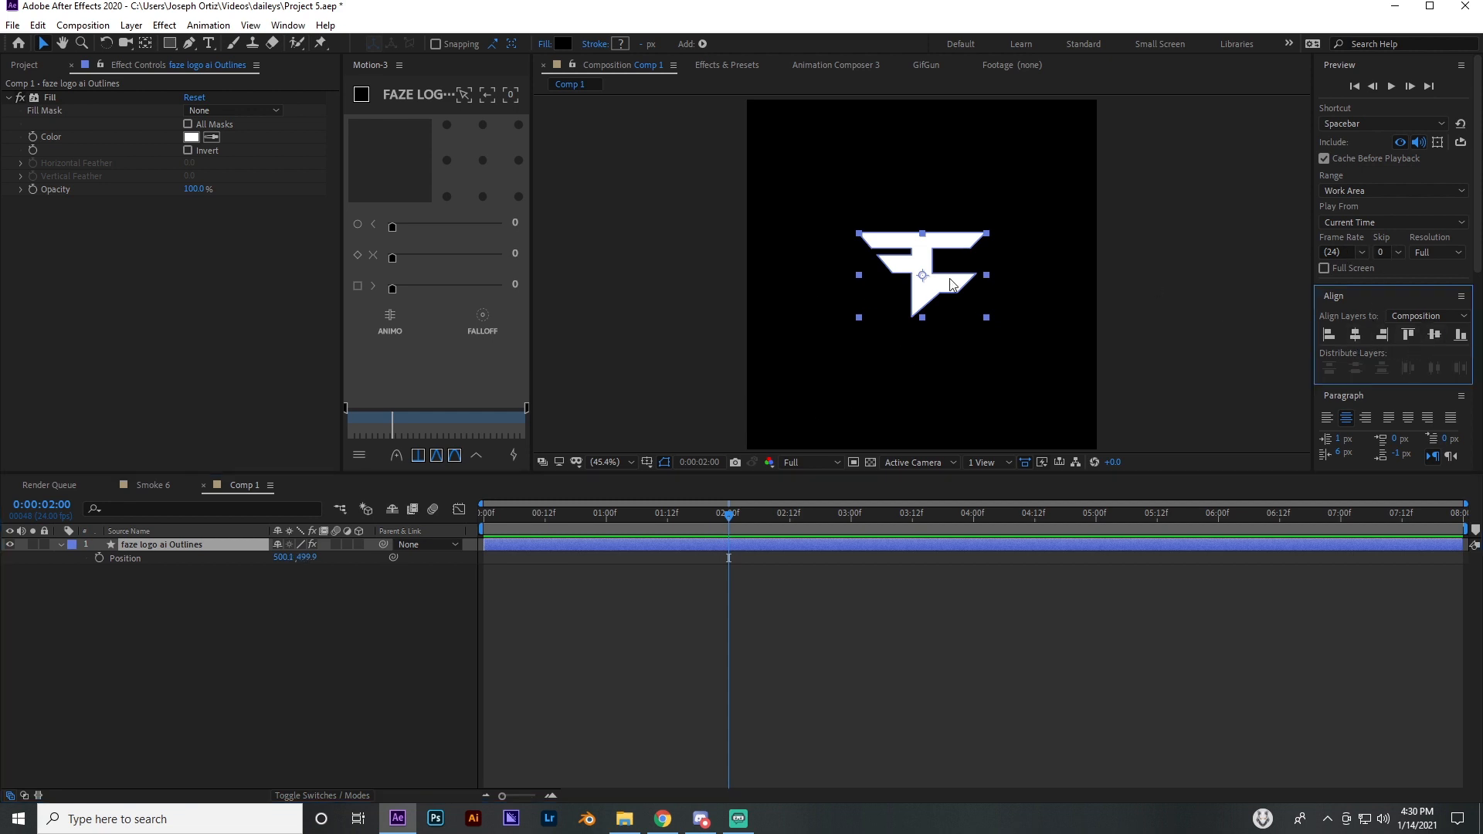
left_click(98, 558)
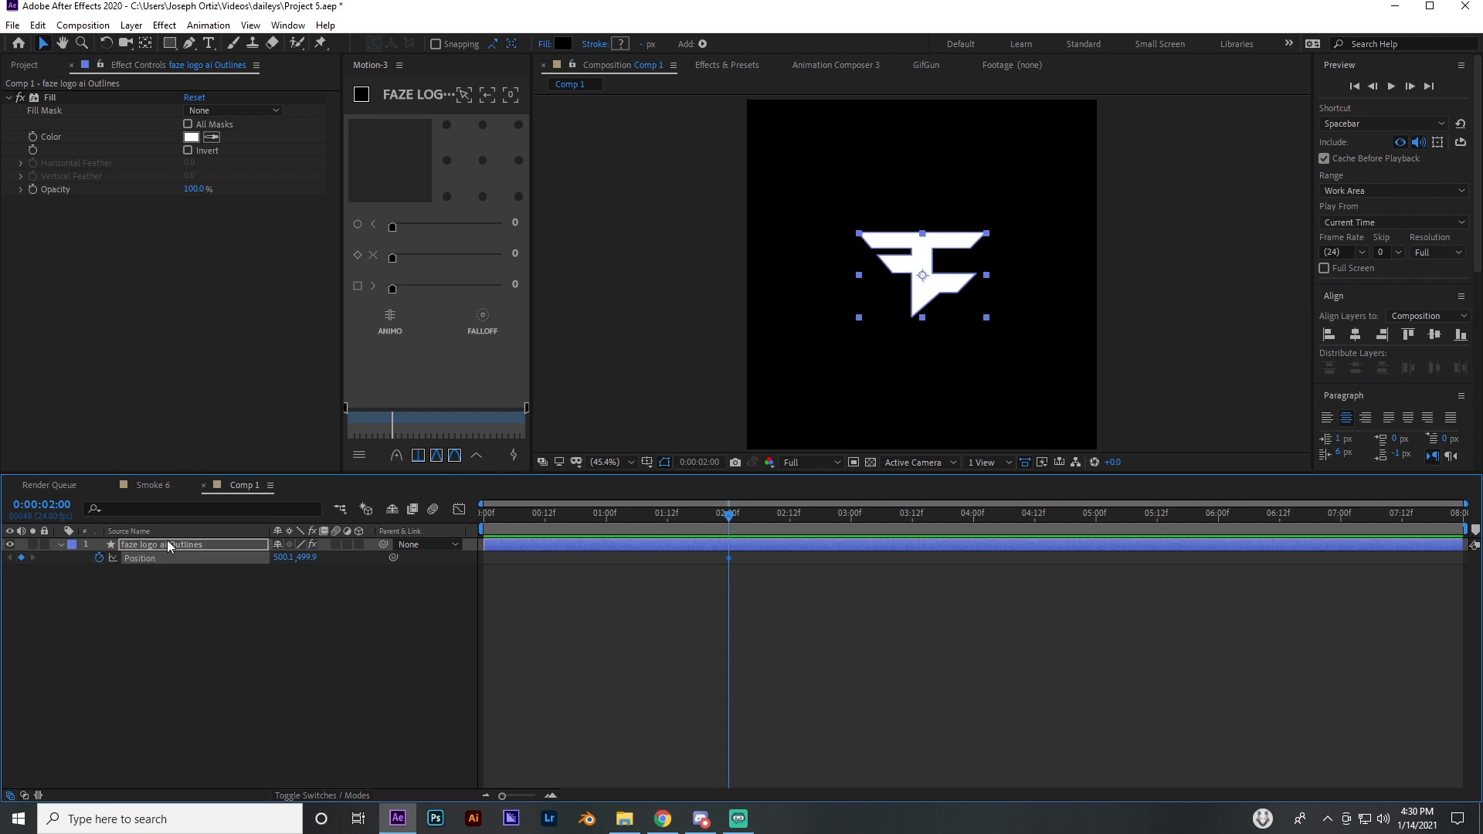
At 0 seconds, keyframe the logo's X position to -323.9 so it starts off-screen left of the frame
left_click_drag(733, 525, 484, 517)
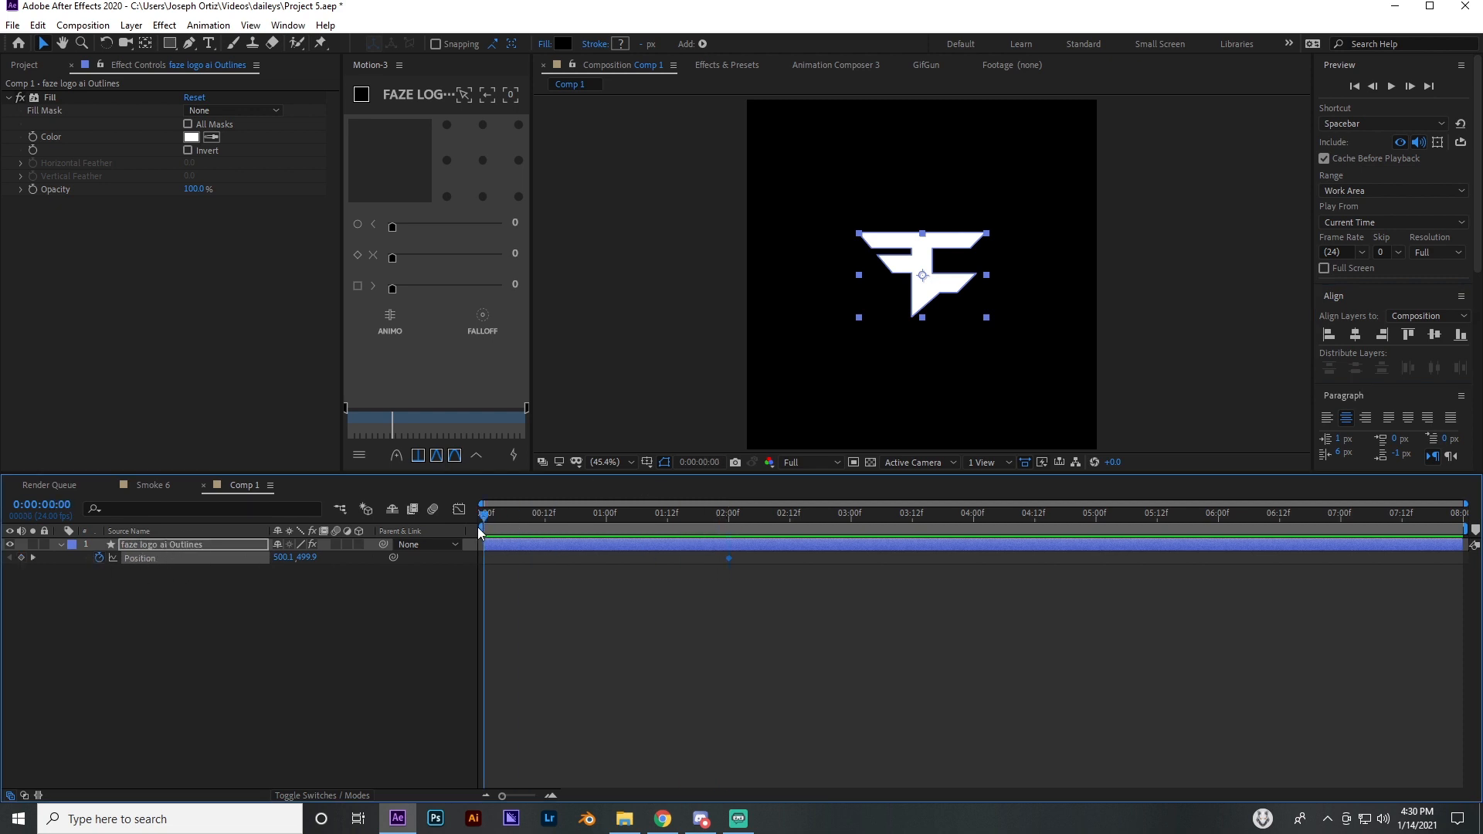
left_click_drag(284, 557, 199, 556)
left_click_drag(484, 518, 454, 558)
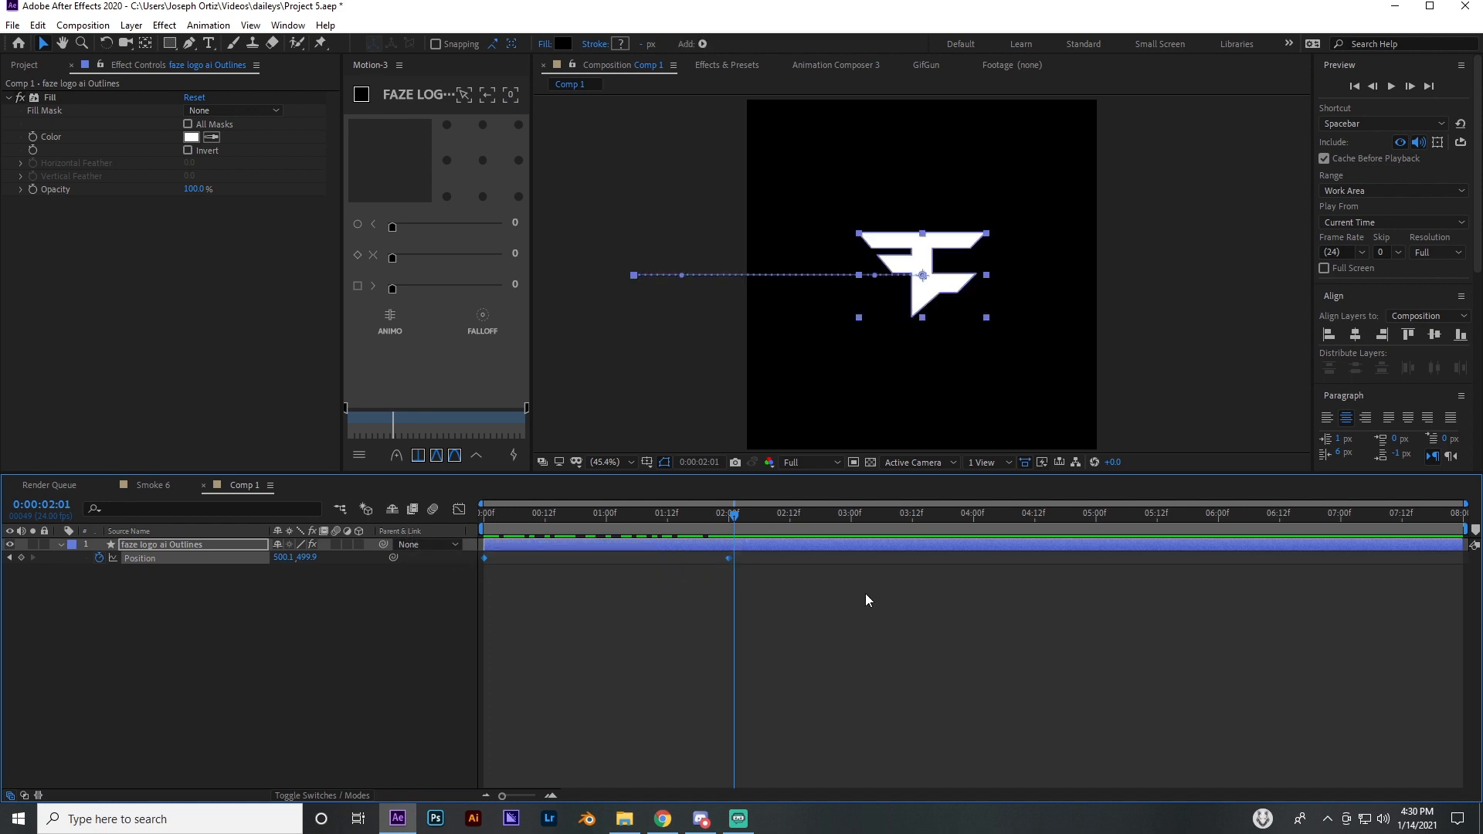
Apply Easy Ease to both Position keyframes of the outlines layer
right_click(731, 560)
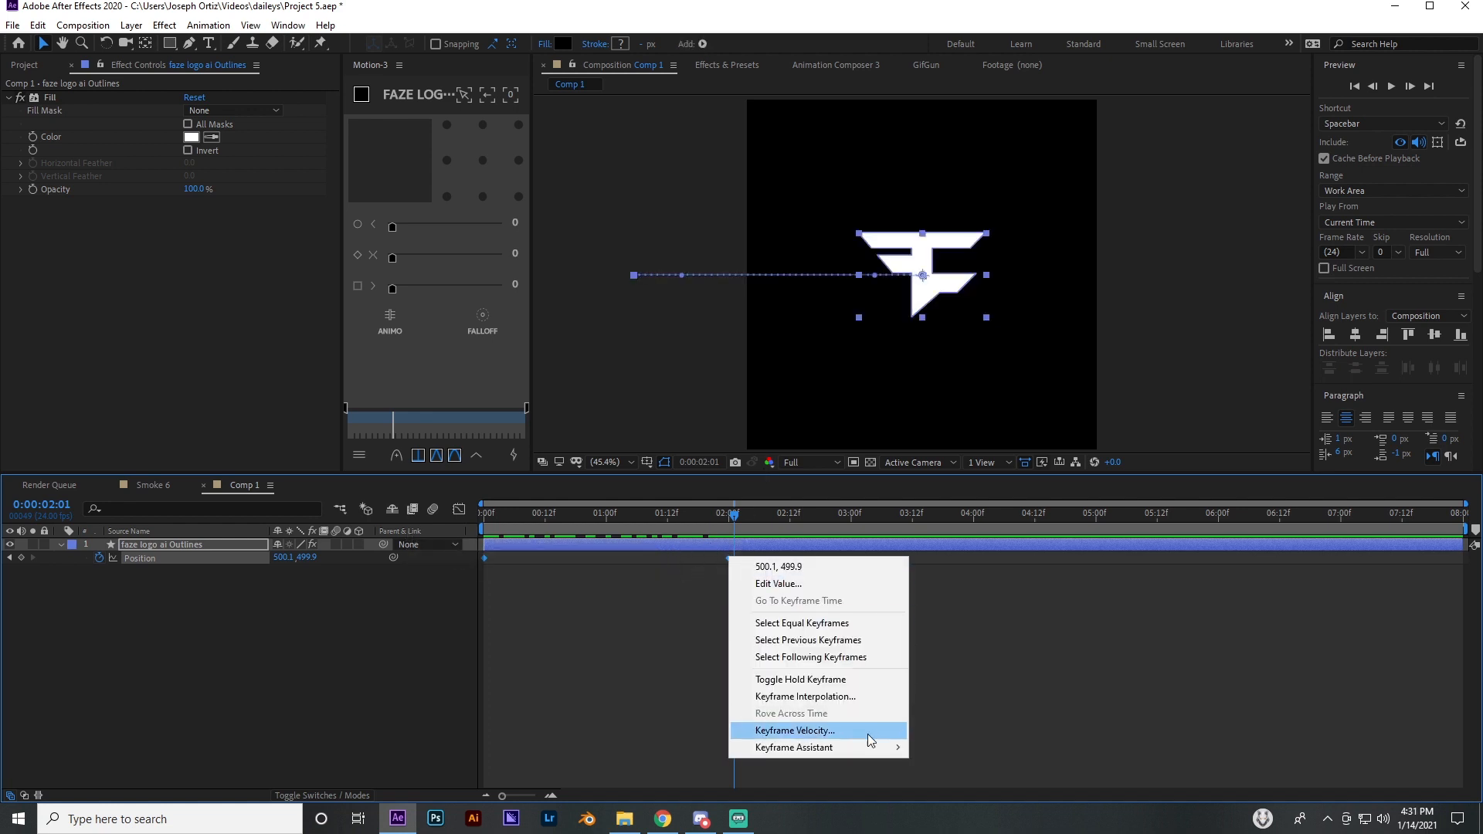
mouse_move(857, 748)
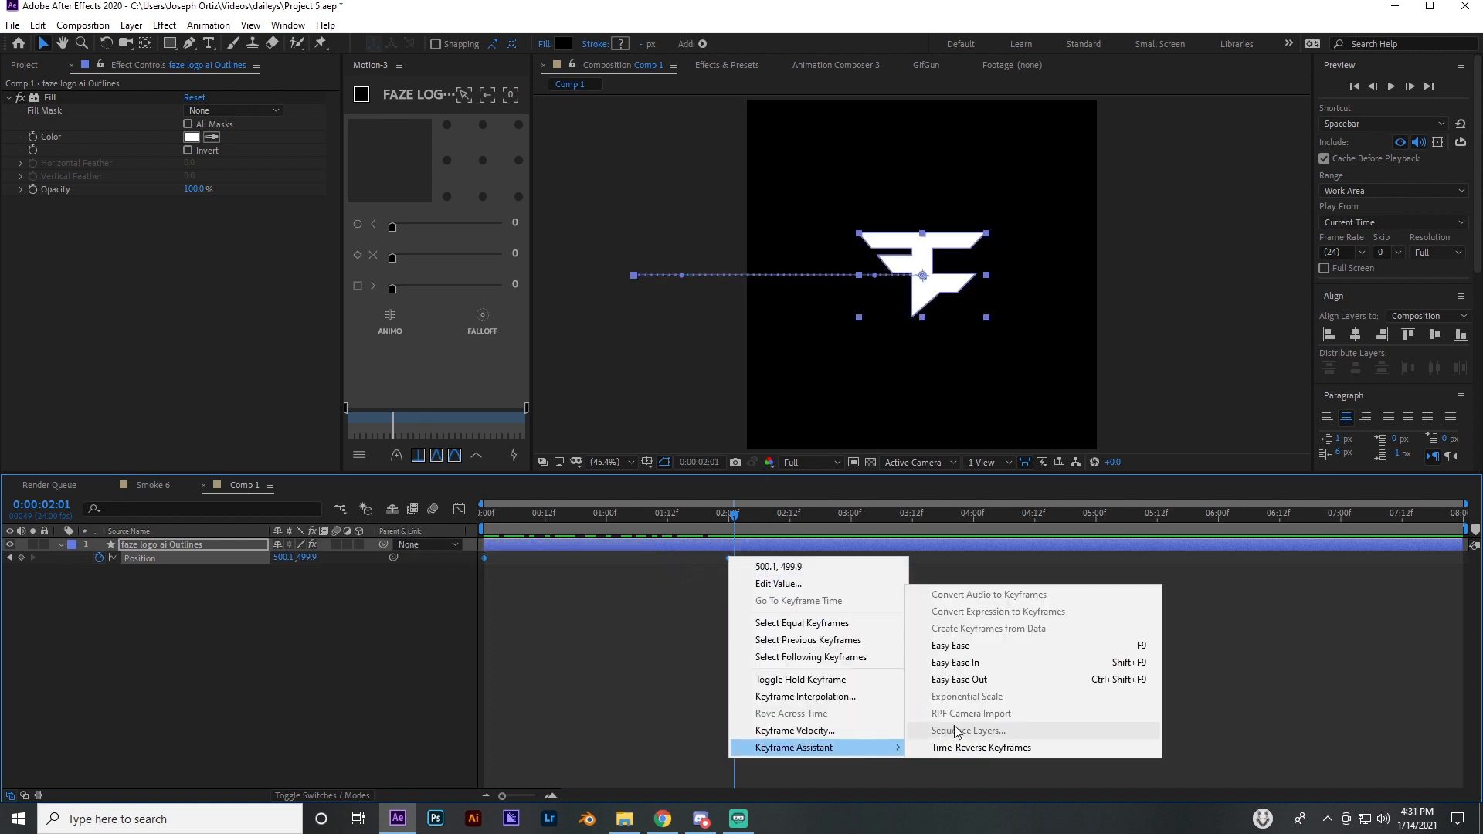
left_click(975, 651)
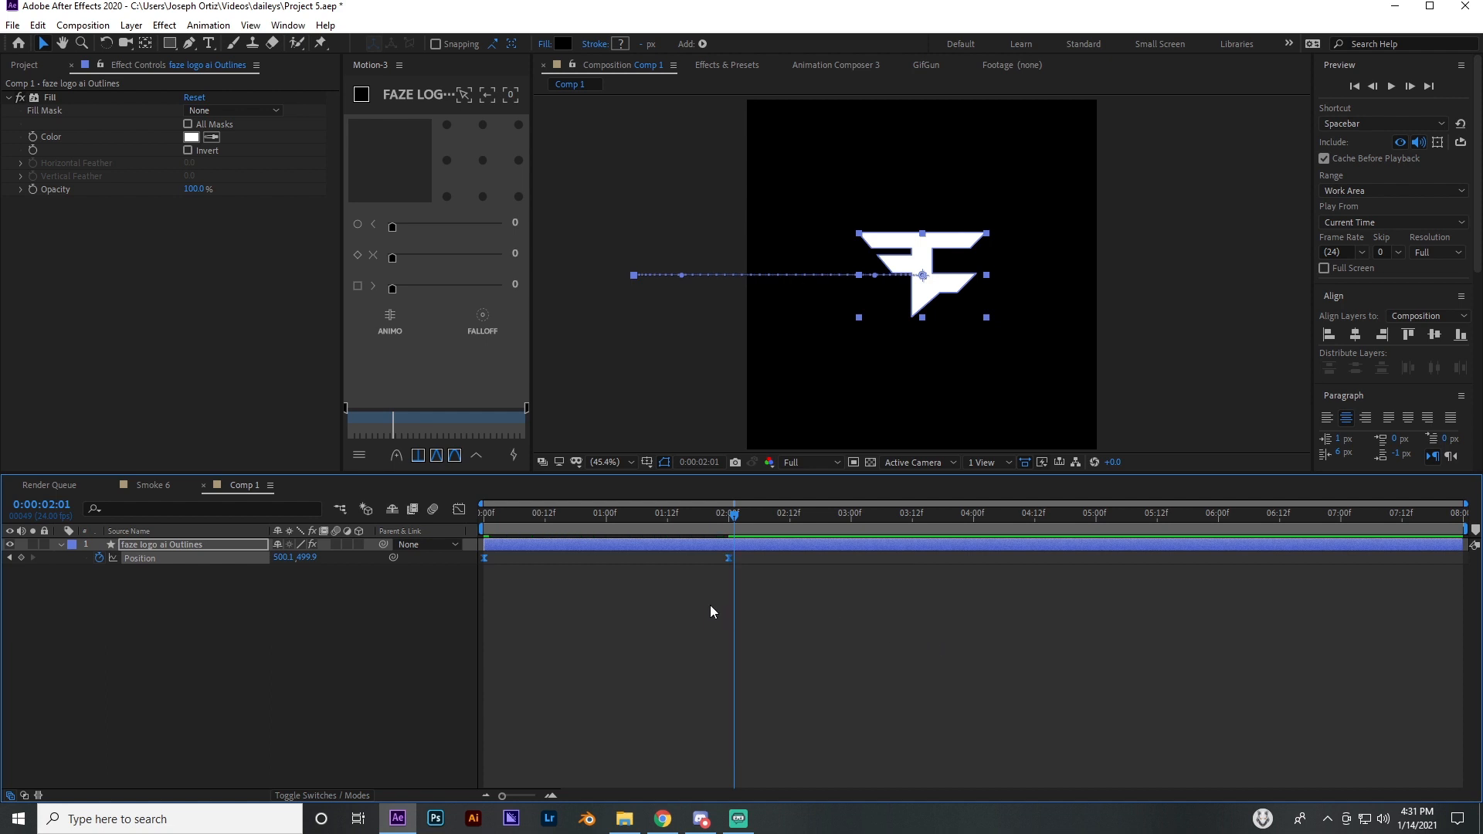
Open the Position keyframes in the Graph Editor with the speed graph shown
left_click(600, 591)
left_click_drag(740, 572, 476, 558)
left_click(457, 510)
right_click(558, 607)
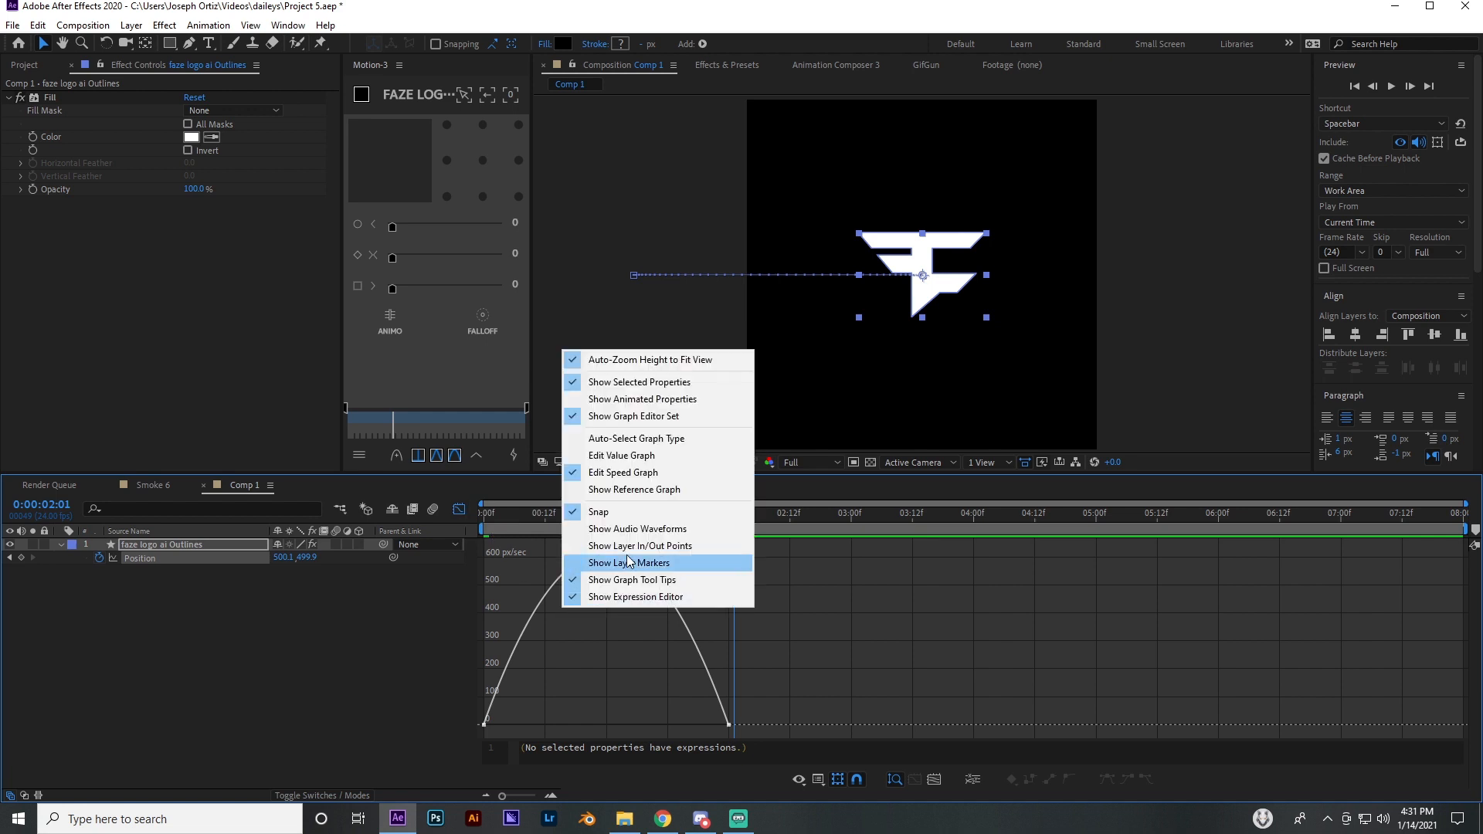
left_click(647, 458)
right_click(592, 604)
left_click(645, 457)
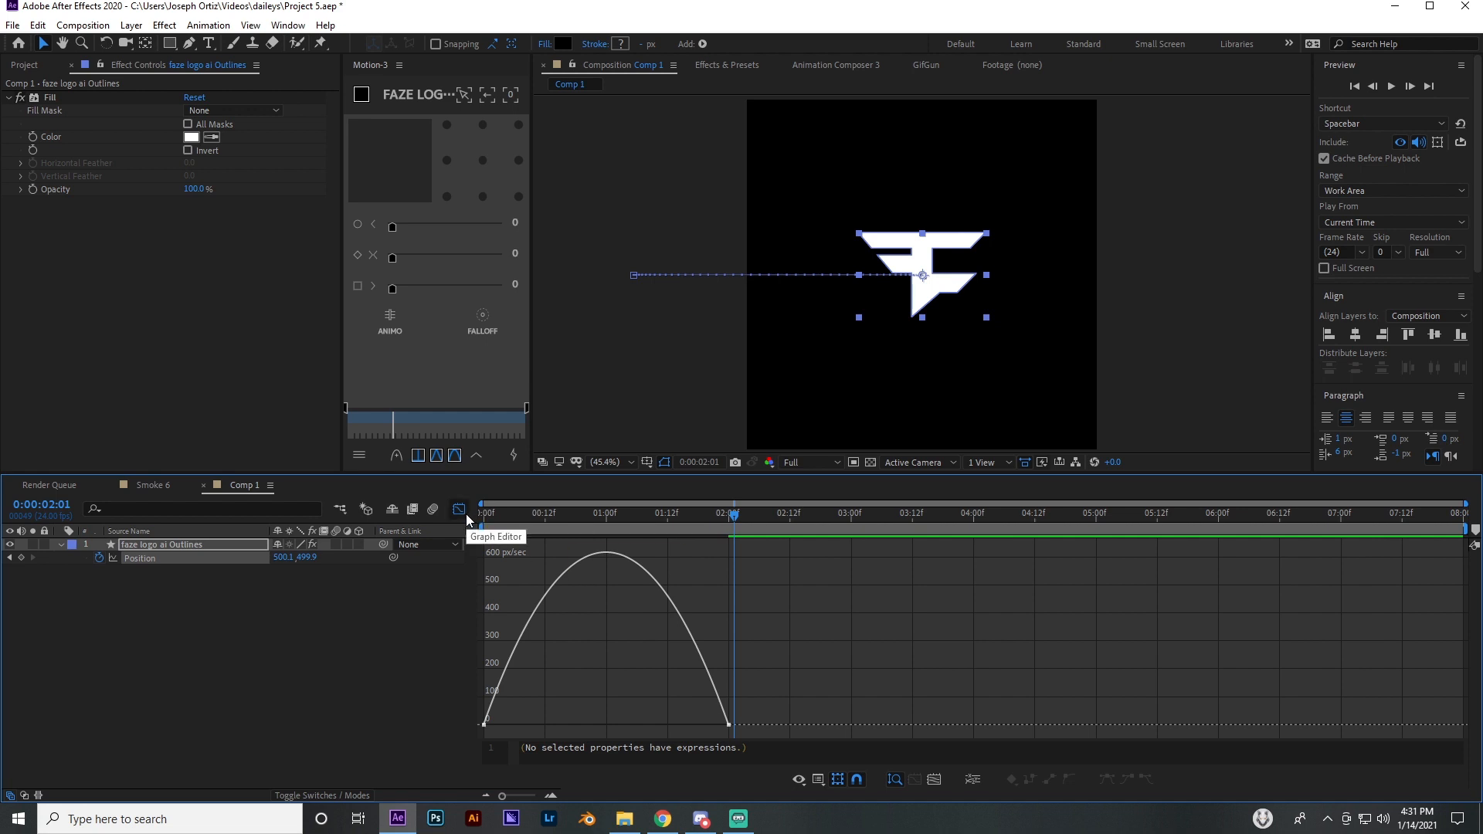
Lengthen the end keyframe's incoming ease in the speed graph so the speed peaks early, and close the Graph Editor
left_click_drag(757, 699, 662, 735)
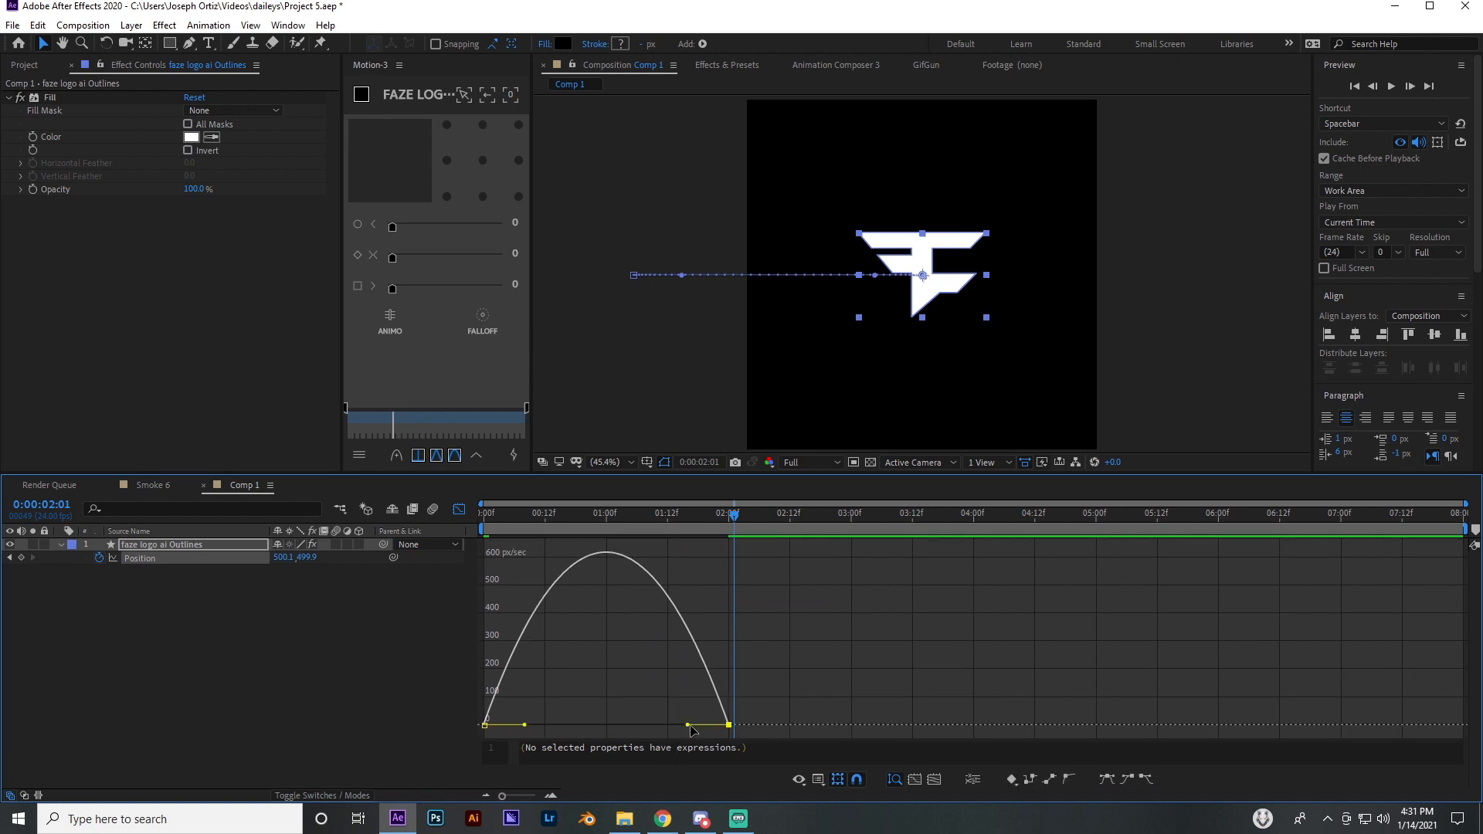
left_click_drag(688, 726, 639, 734)
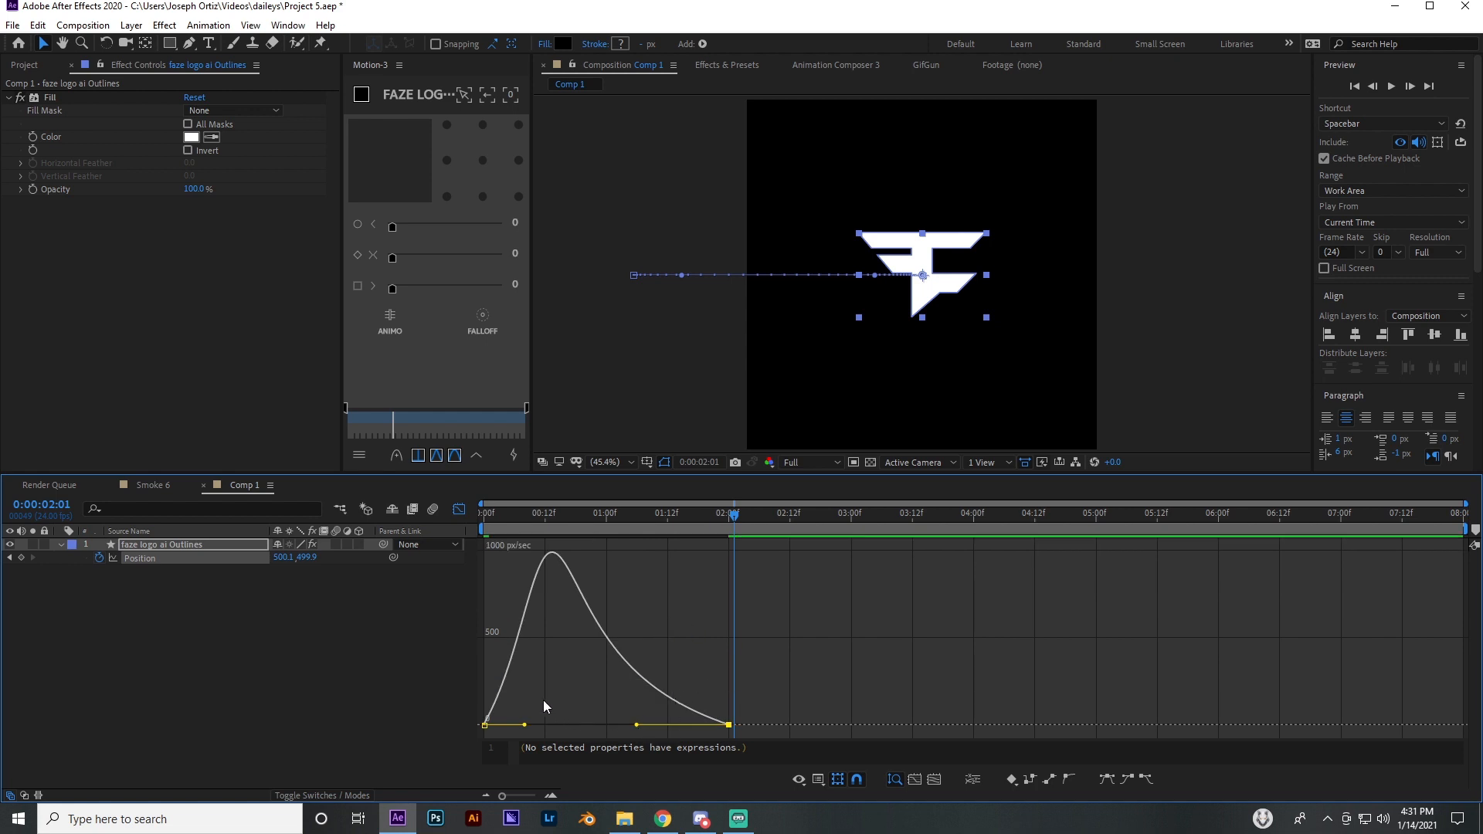
left_click_drag(541, 687, 472, 740)
left_click(530, 726)
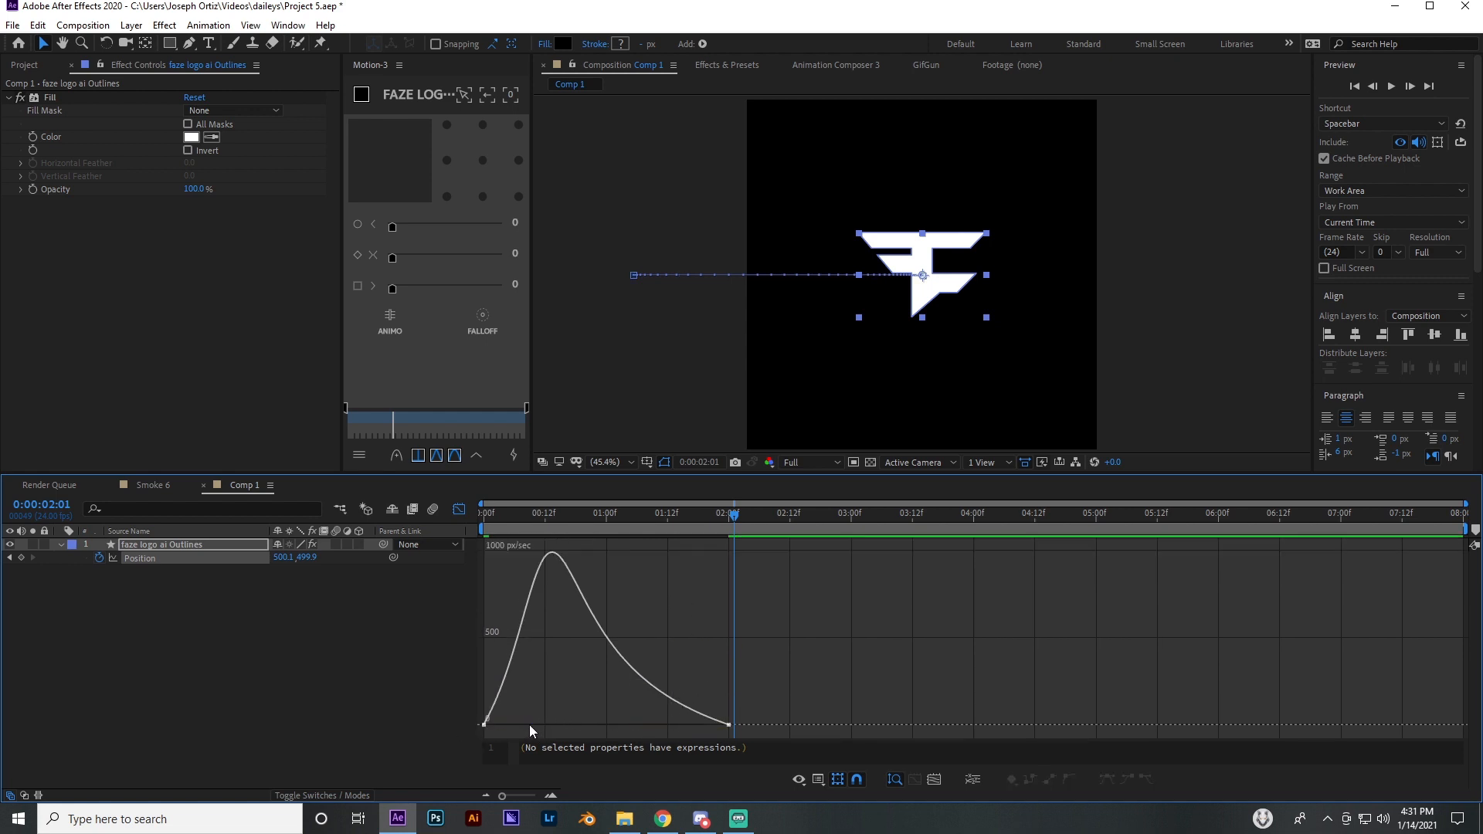
left_click(486, 725)
left_click(460, 510)
Scrub through the first two seconds to review the logo's slide-in, stopping at 2 seconds
left_click_drag(494, 517, 729, 550)
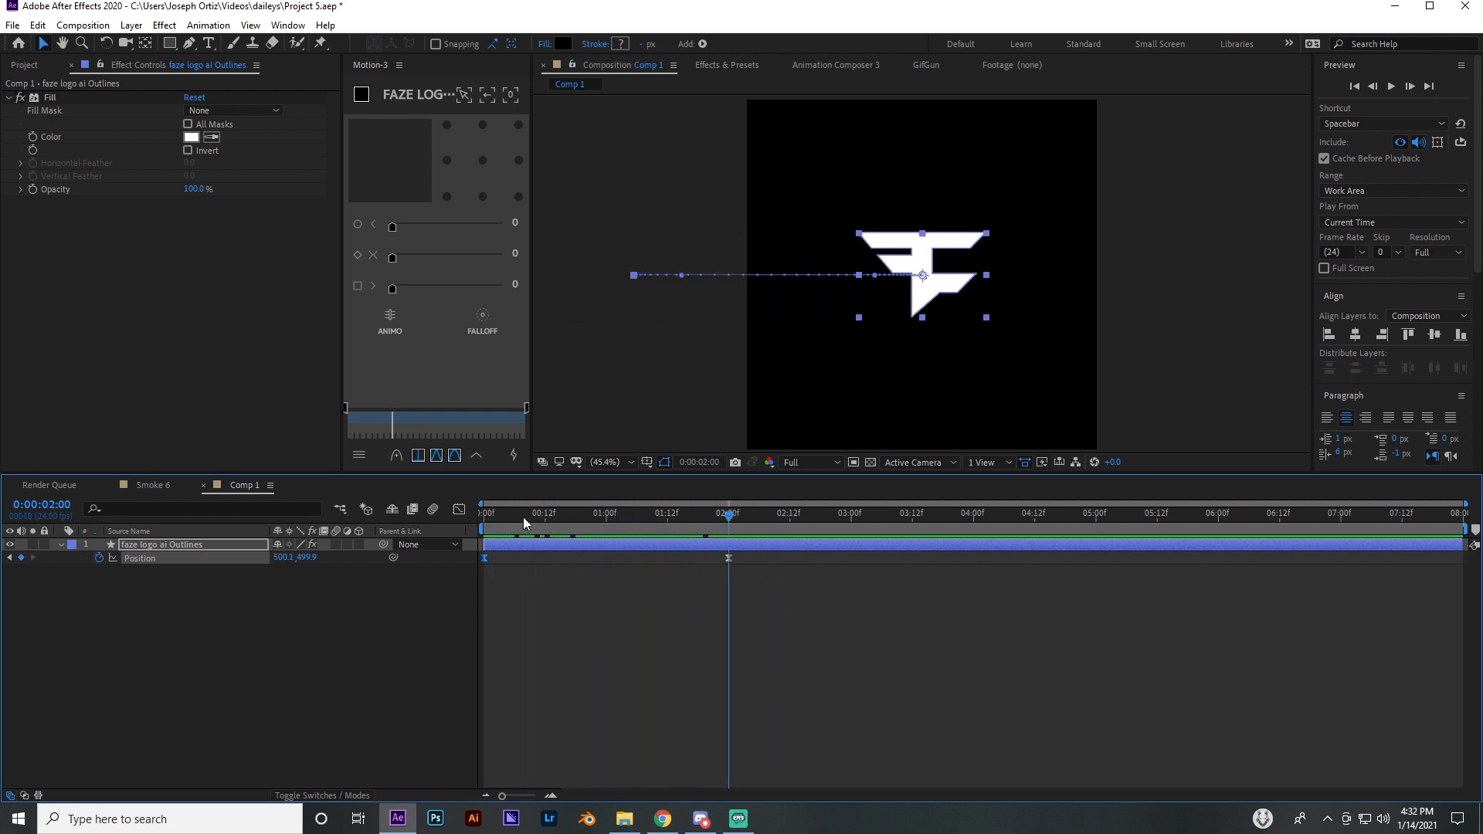
left_click_drag(524, 523, 718, 550)
scroll(900, 267, "up", 2)
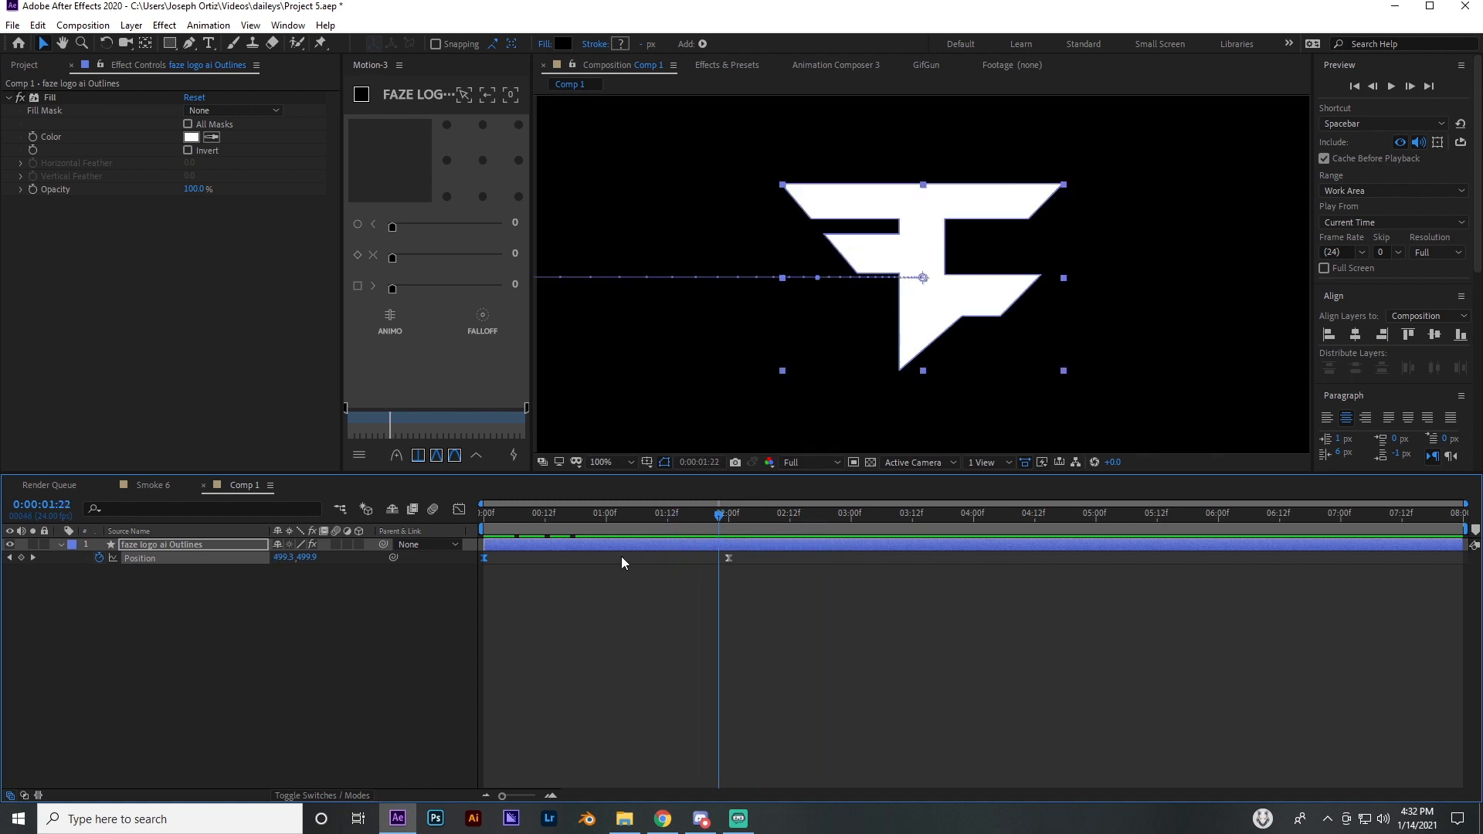
left_click_drag(720, 520, 729, 521)
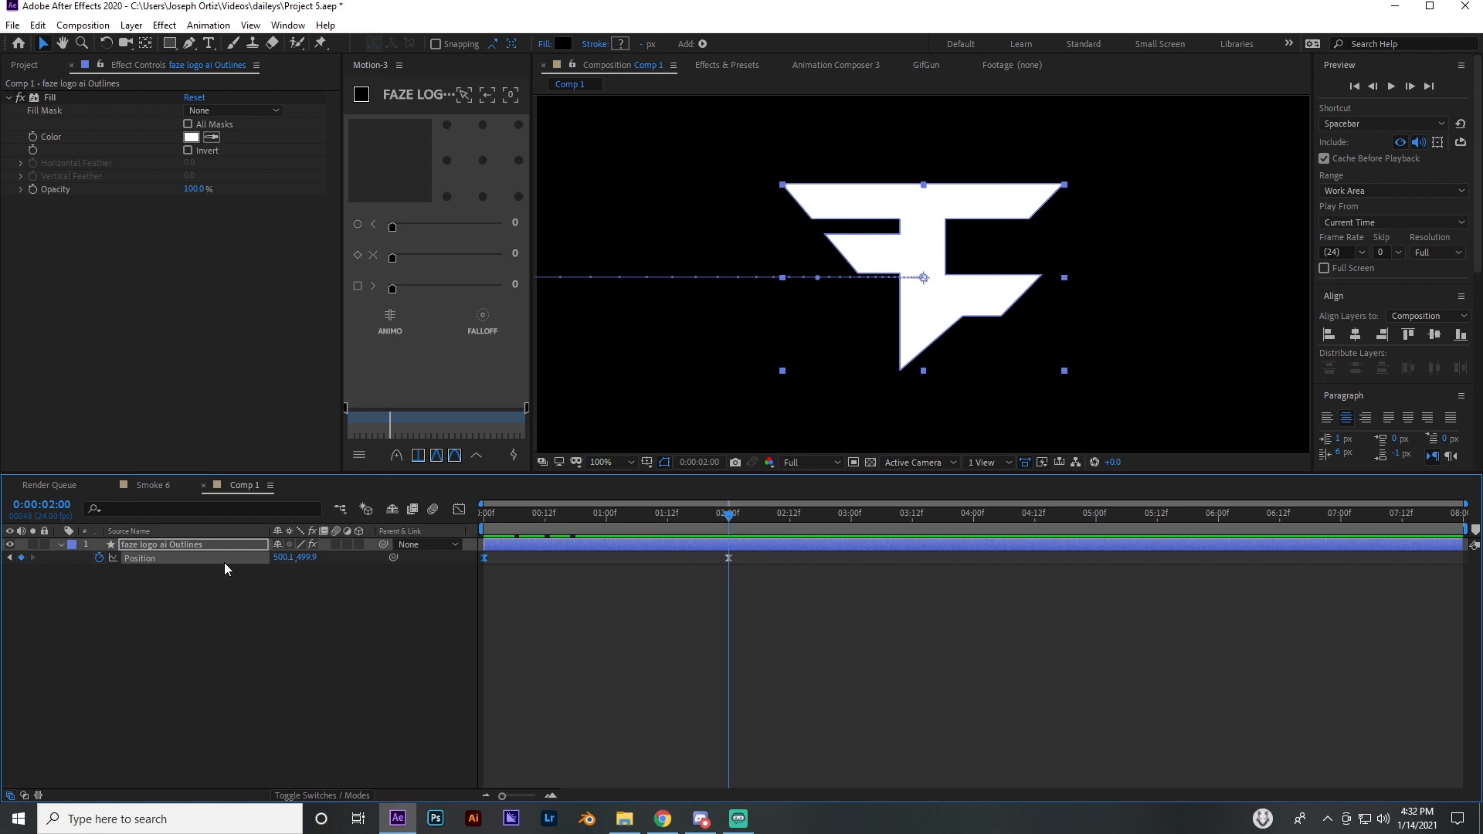
left_click(692, 582)
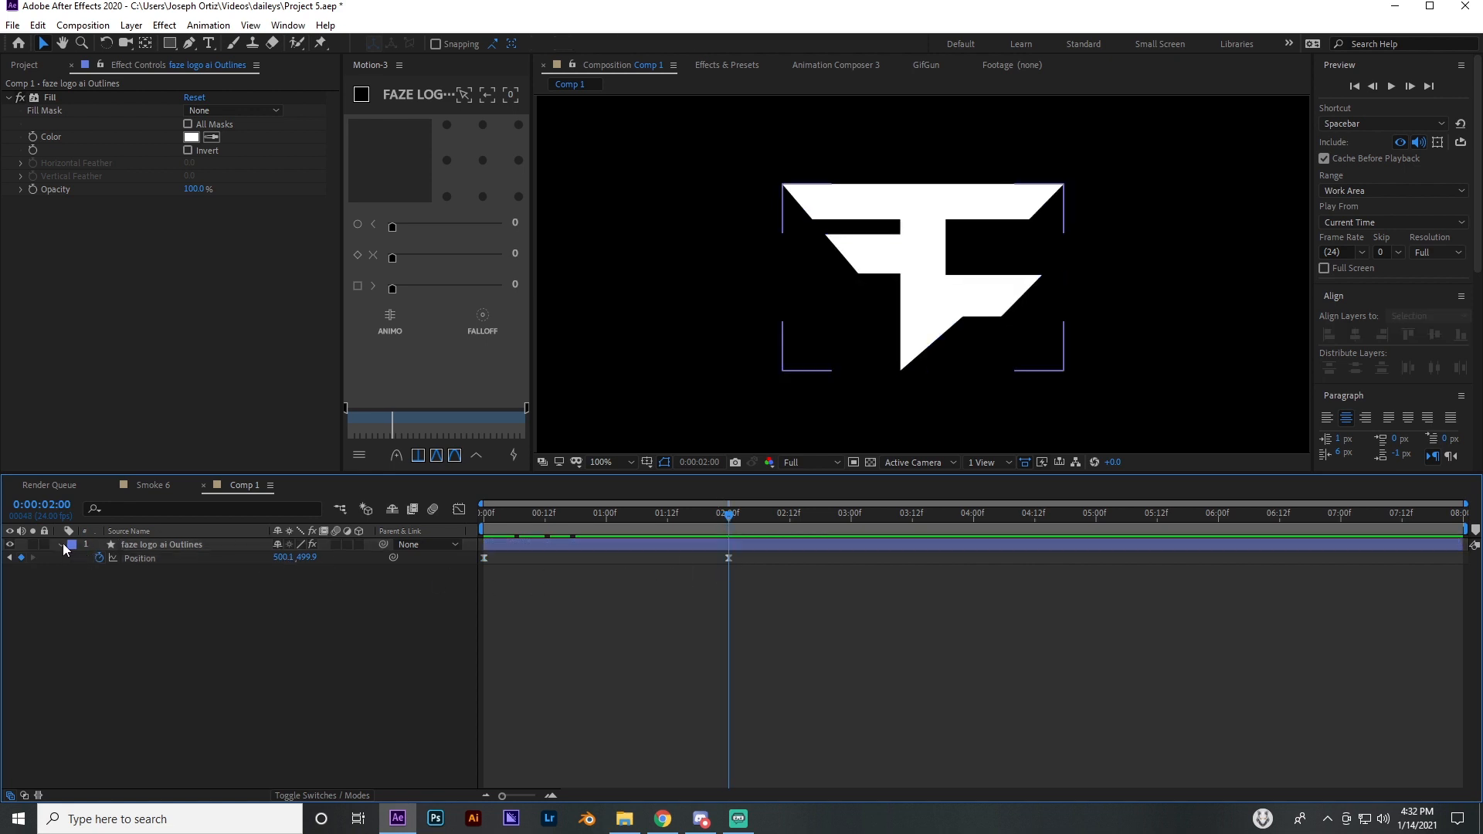
Add Path keyframes to Path 1 of the outlines layer's Group 1 at 2 seconds and at 0 seconds
left_click(61, 545)
left_click(74, 559)
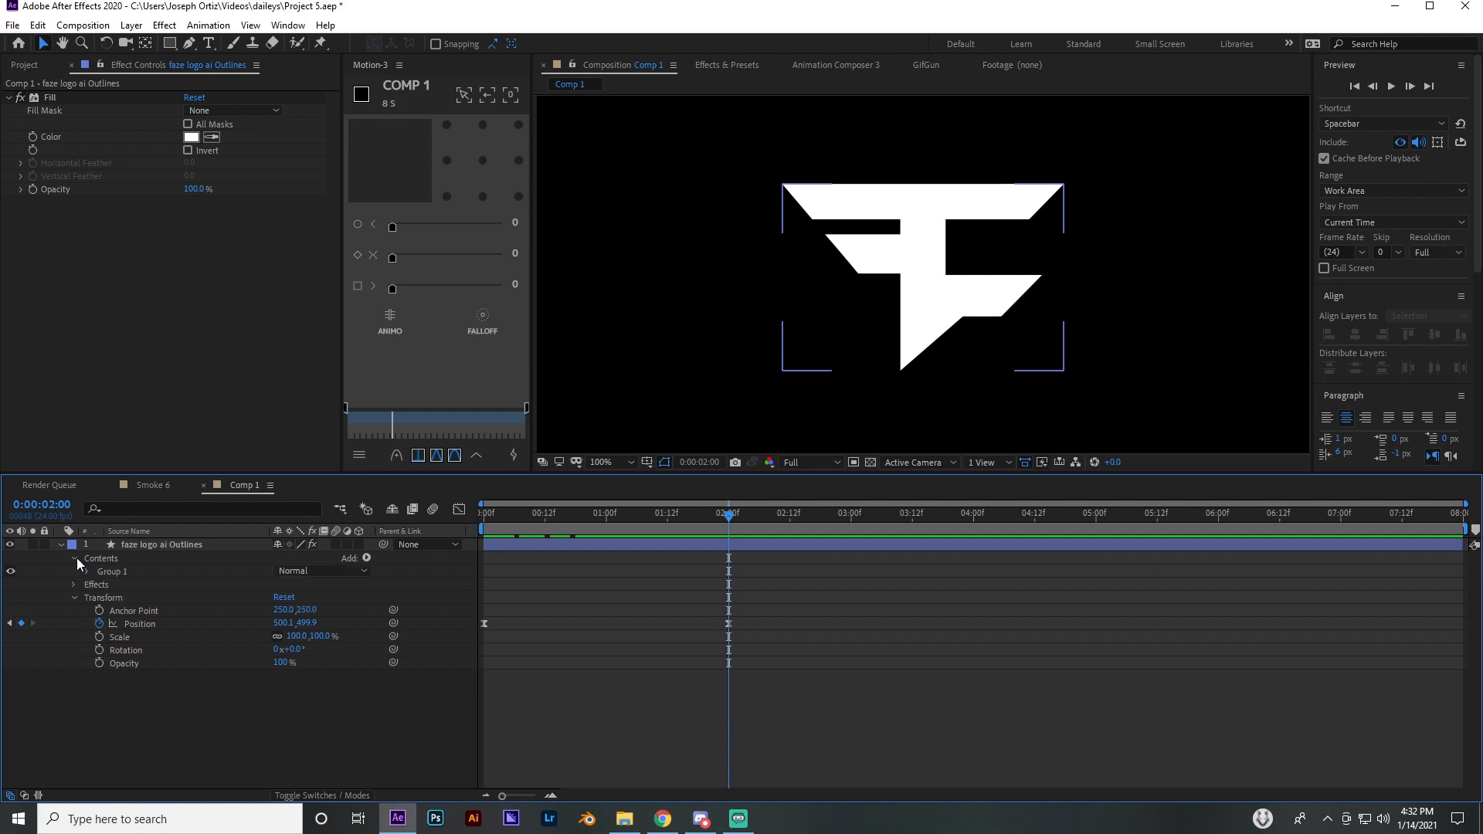
left_click(86, 572)
left_click(100, 584)
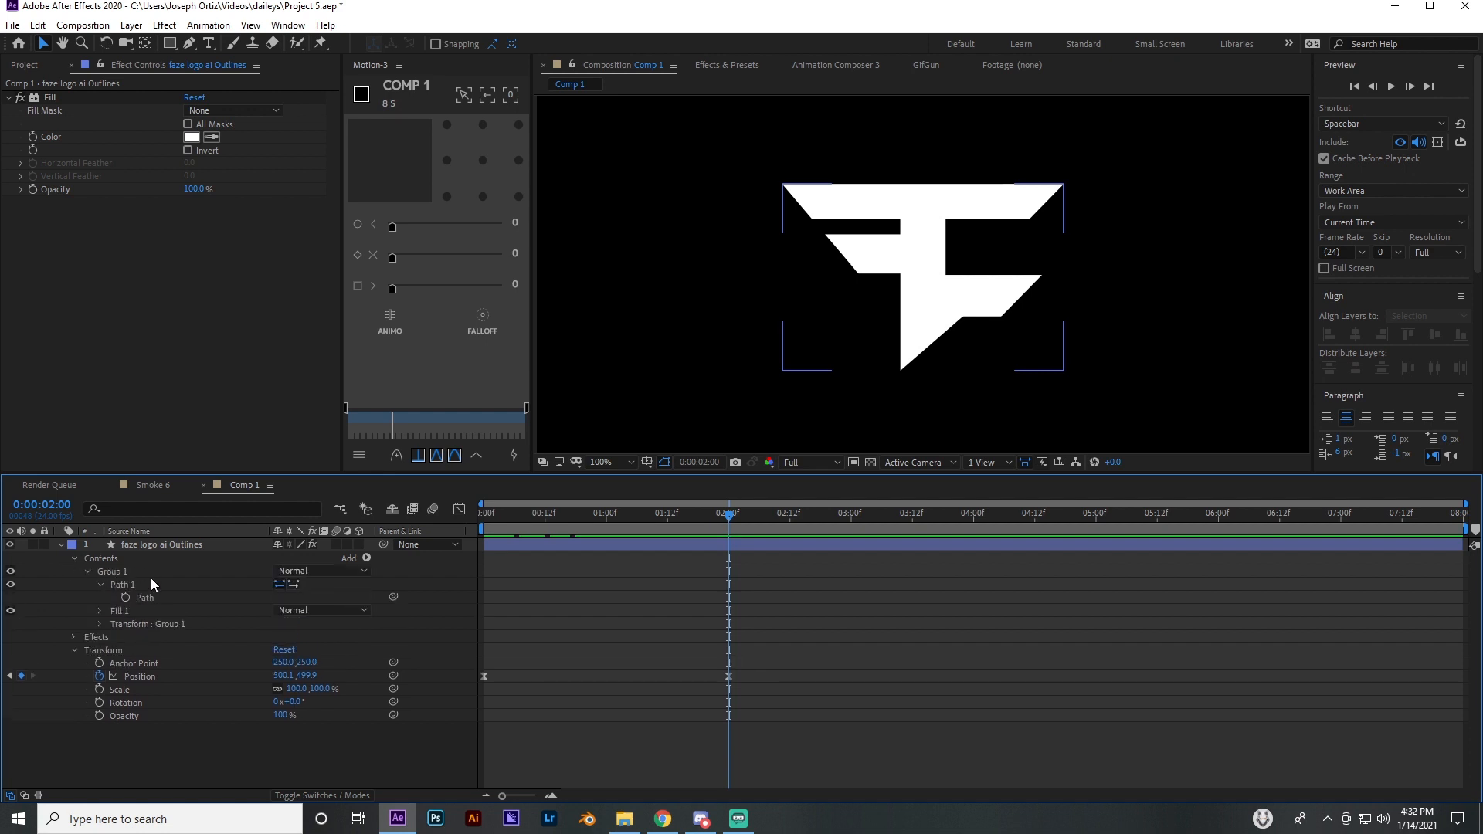
left_click(126, 597)
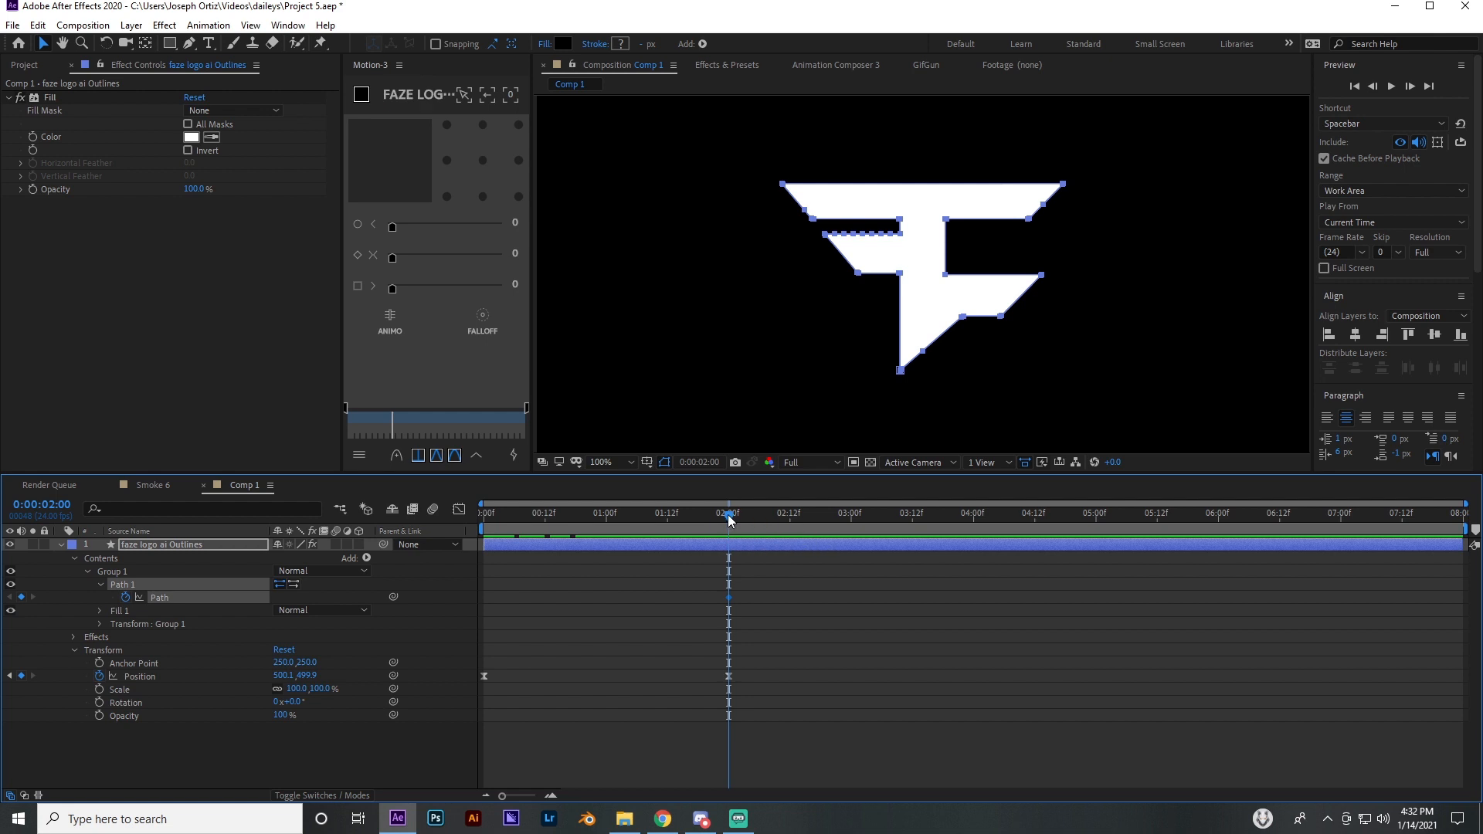
left_click_drag(729, 515, 476, 532)
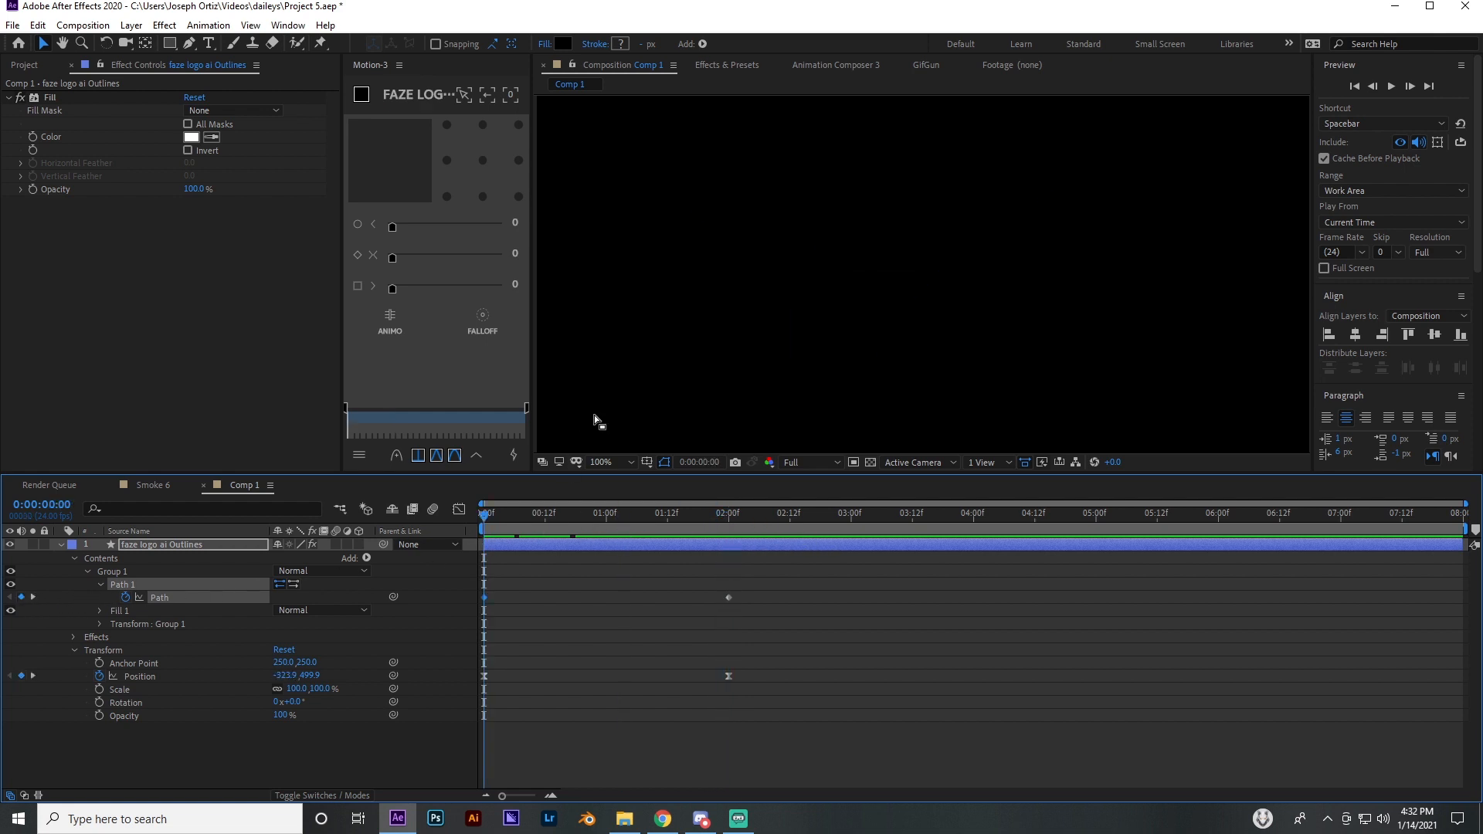
key("comma")
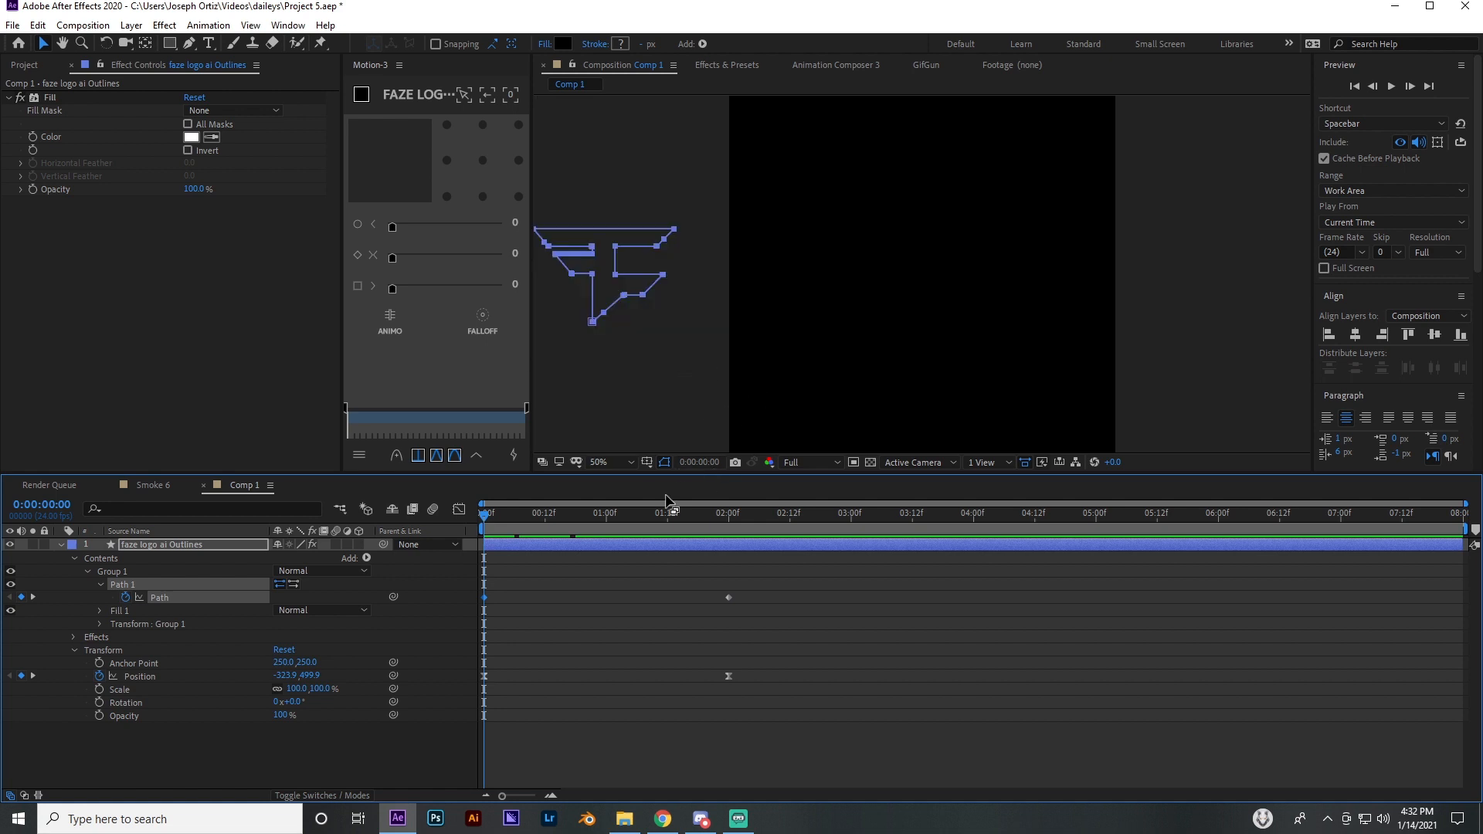
At 1 second, move the point group at the upper bar's left end outward to lengthen that bar, keyframing the Path
left_click_drag(485, 516, 609, 516)
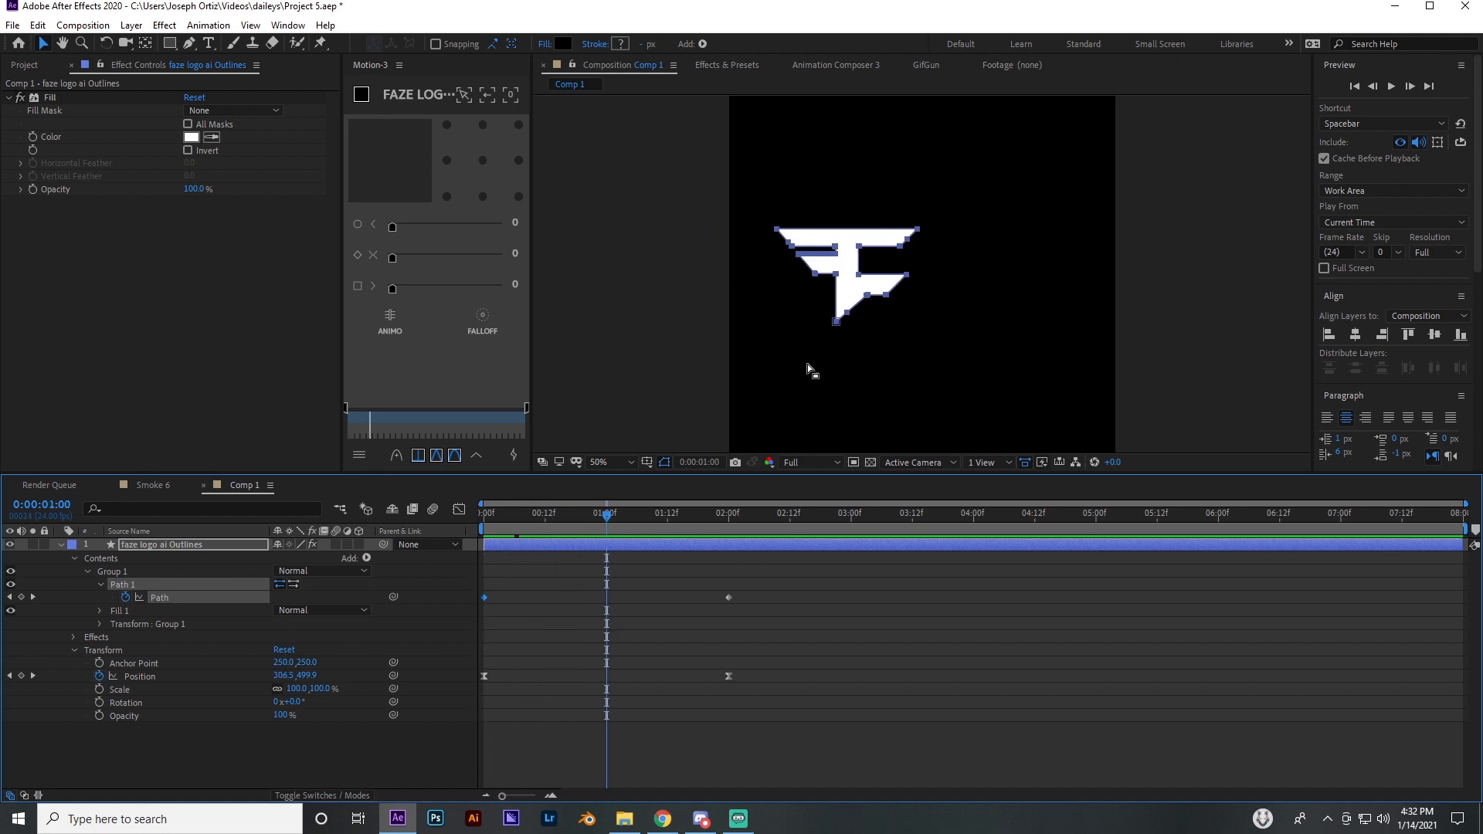
scroll(890, 294, "up", 4)
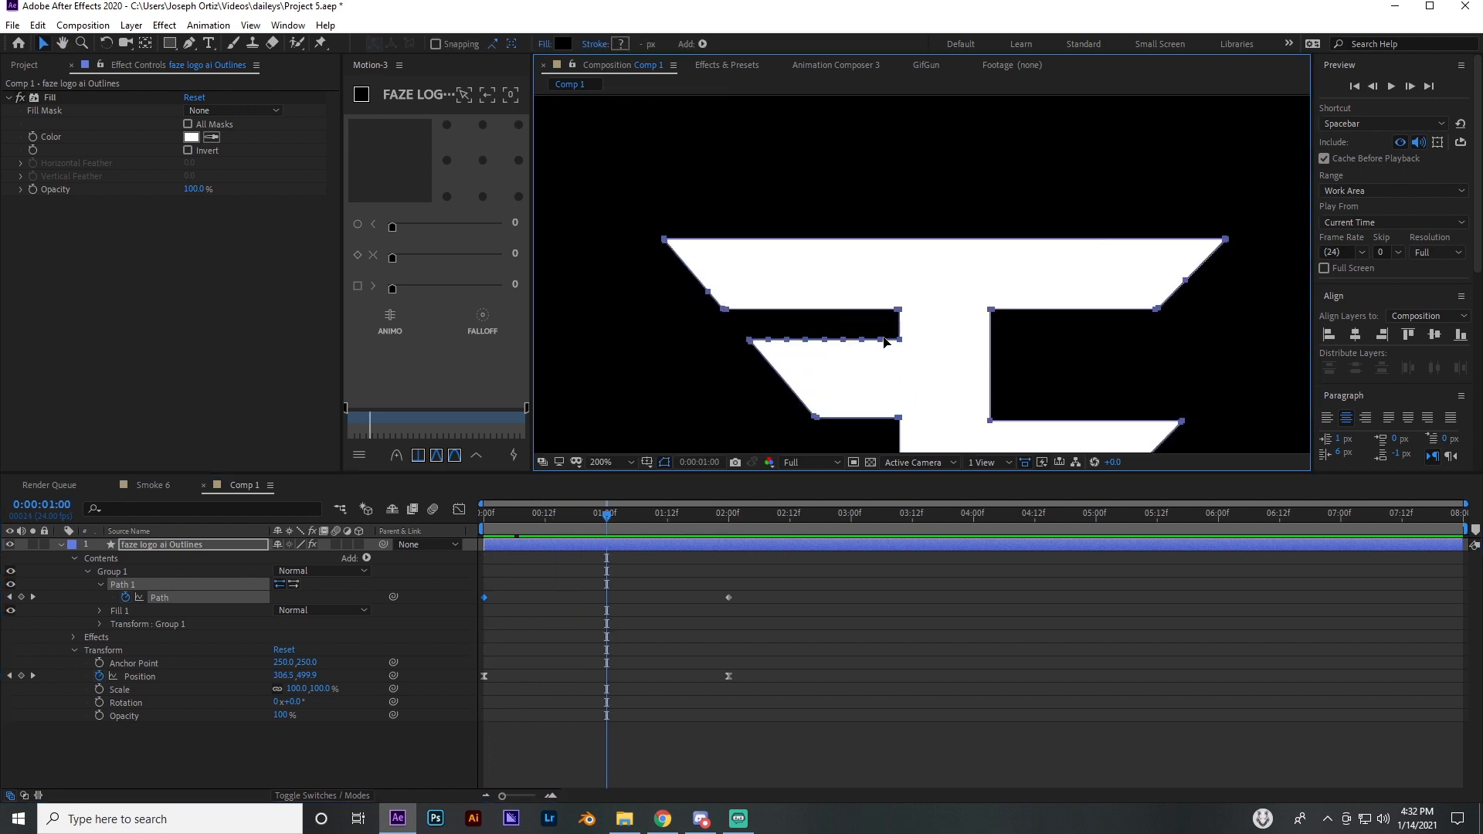
left_click_drag(890, 293, 891, 287)
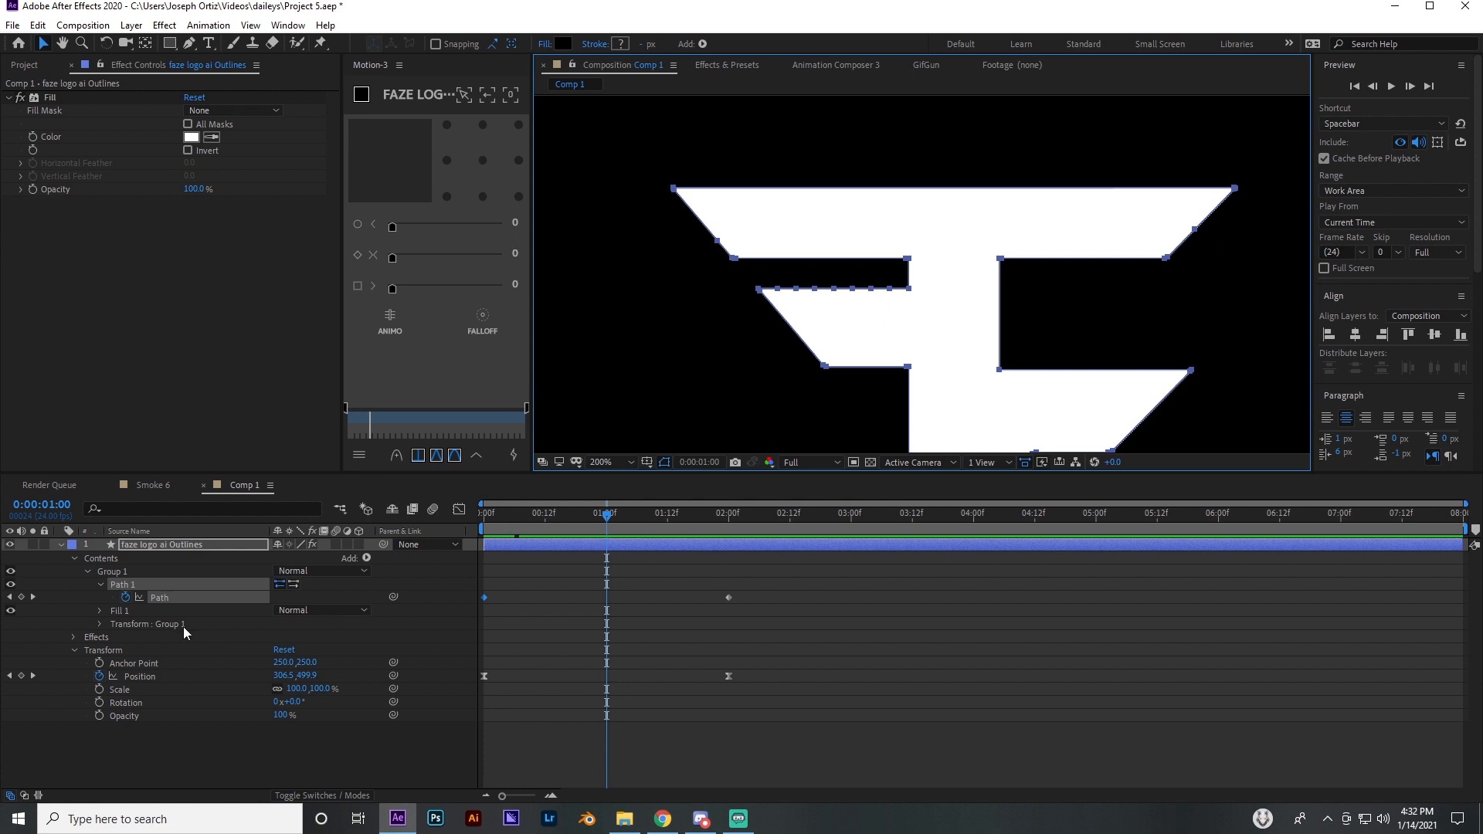
left_click(160, 598)
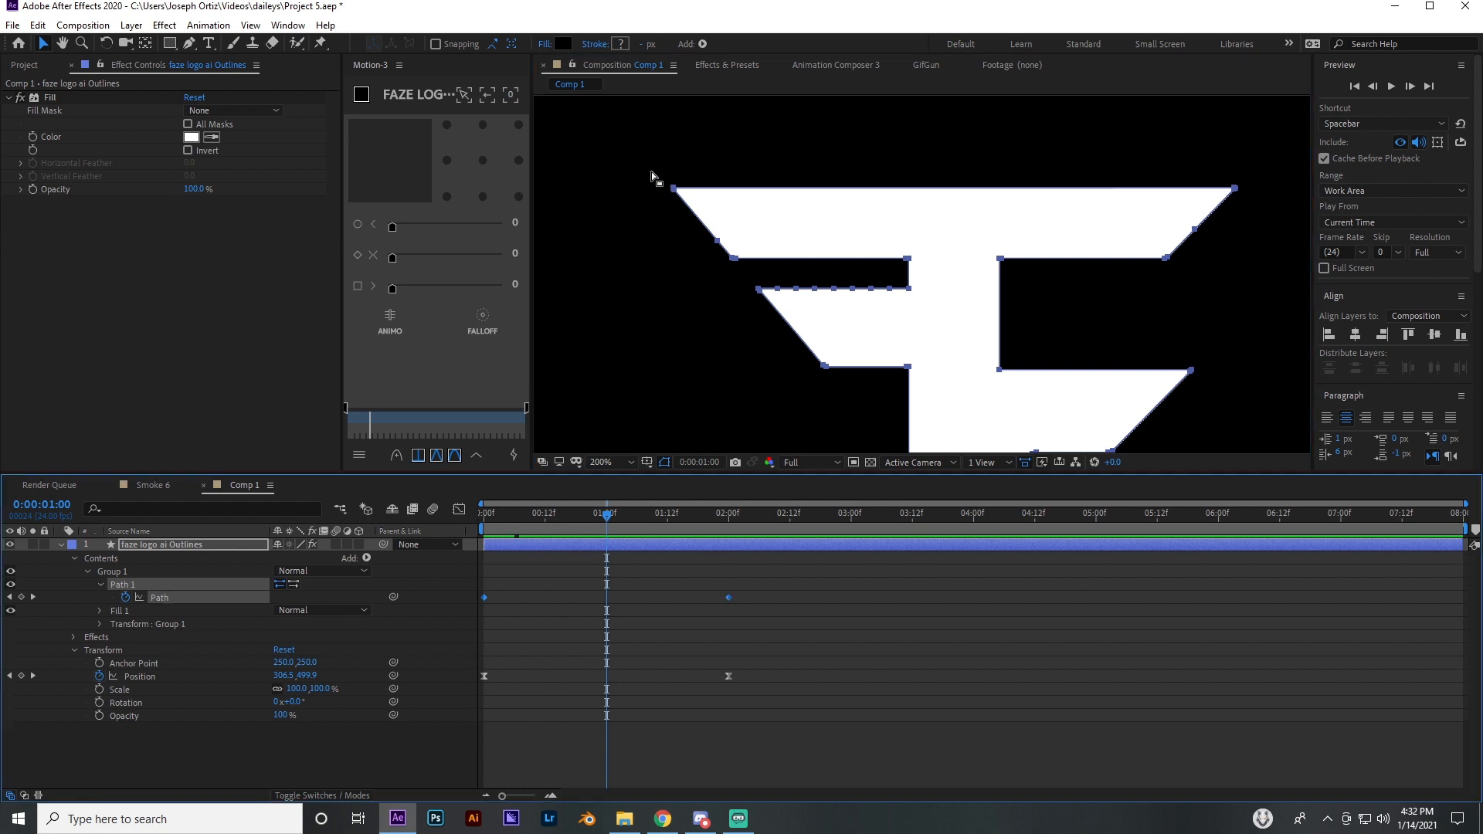
left_click_drag(651, 176, 749, 283)
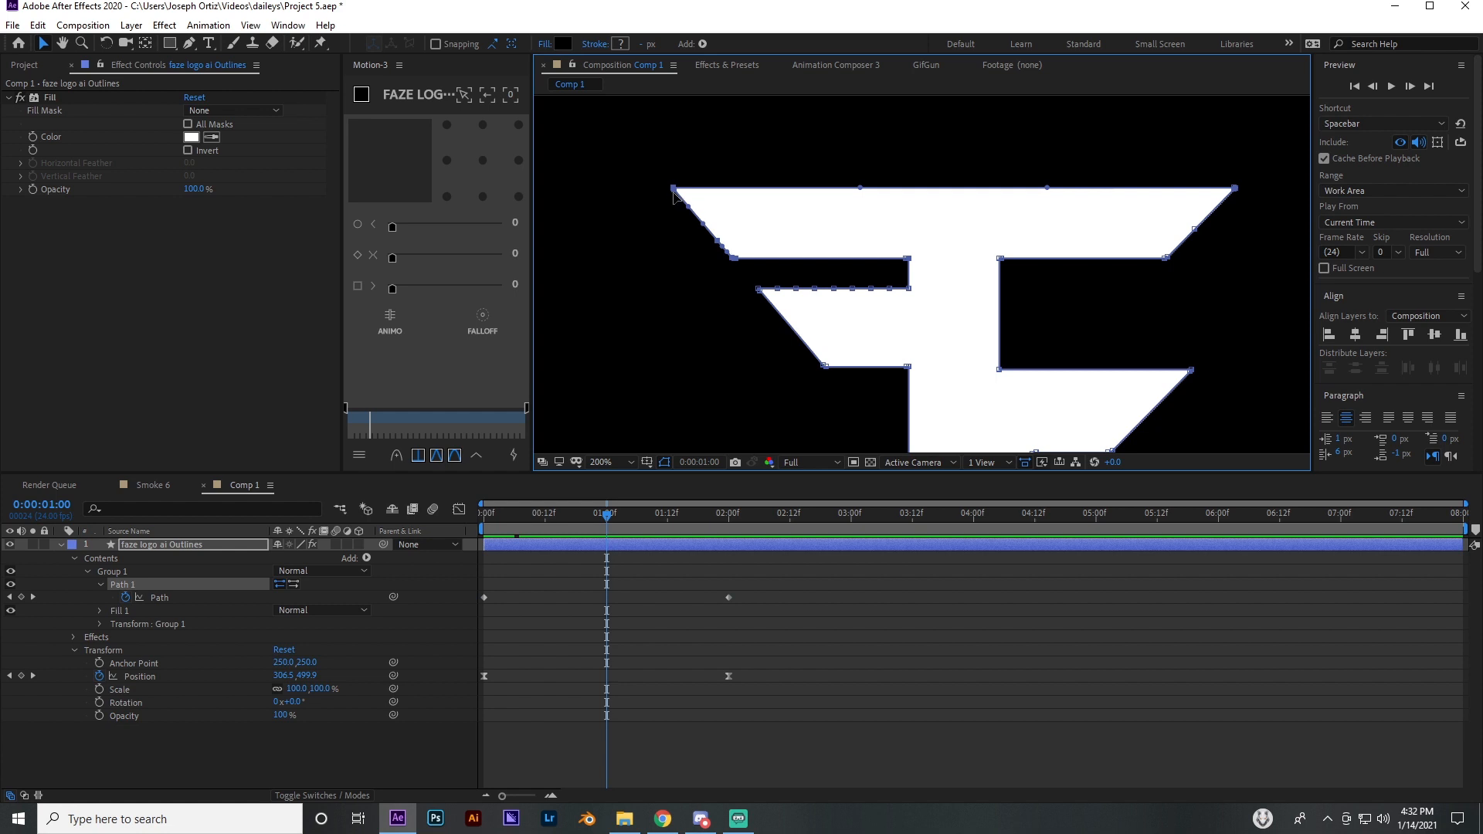
left_click_drag(647, 172, 772, 286)
left_click_drag(675, 193, 564, 206)
key("comma")
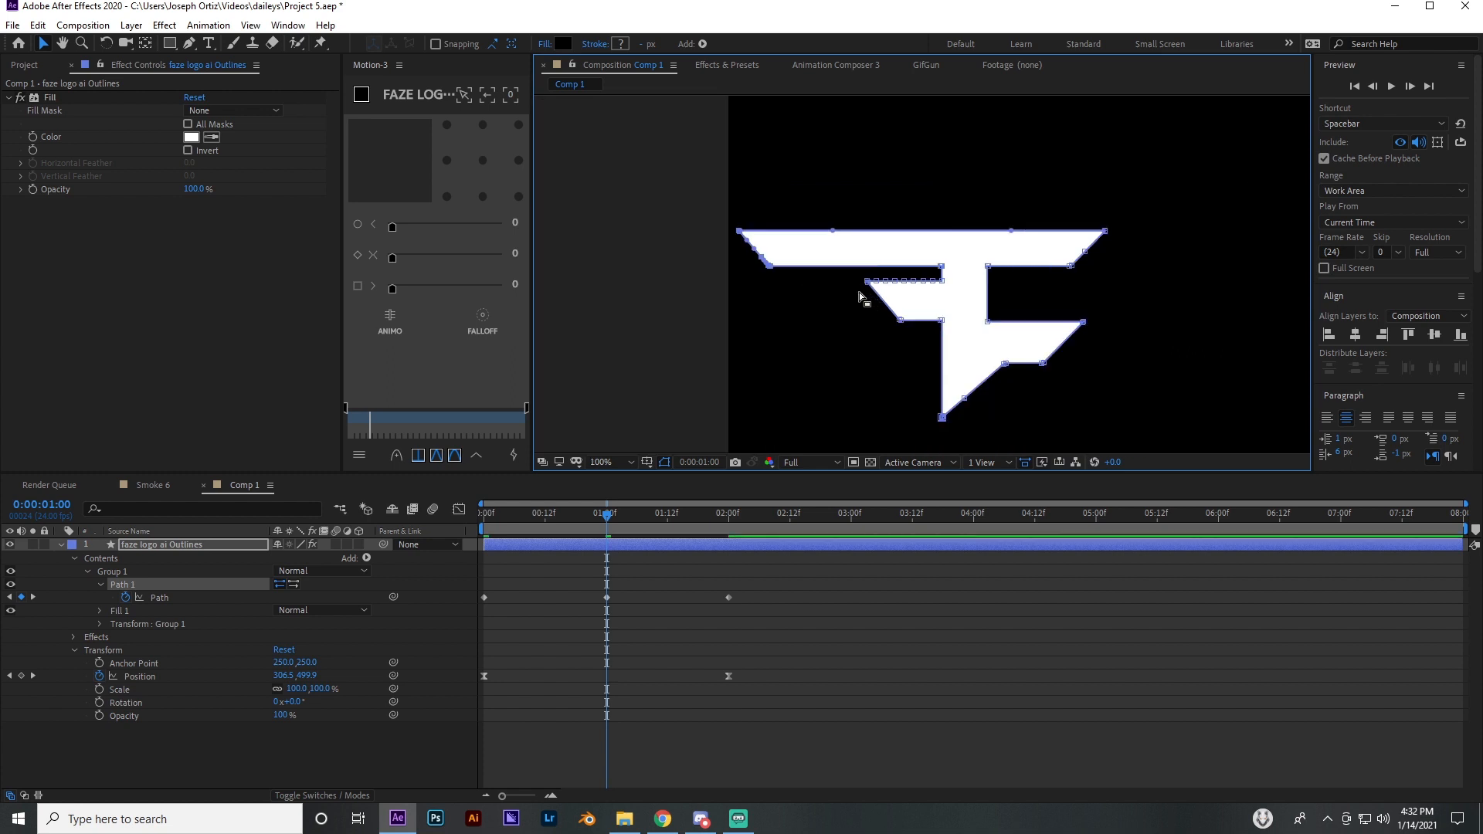
Try to lengthen the lower bar by moving its left end points outward at 1 second, and undo it
left_click_drag(844, 283, 915, 340)
left_click_drag(900, 325, 815, 330)
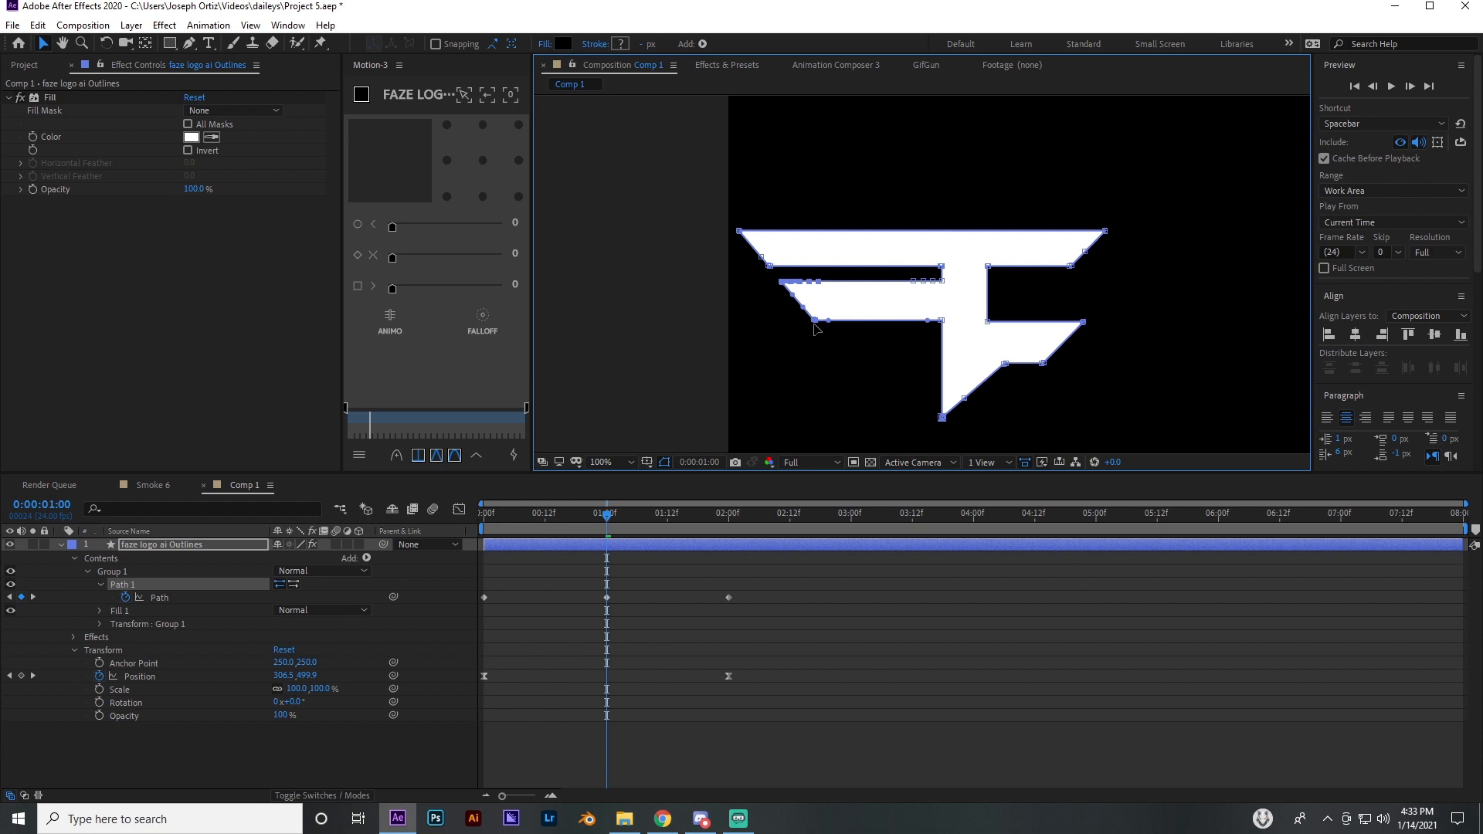
key("period")
key("ctrl+z")
key("ctrl+z")
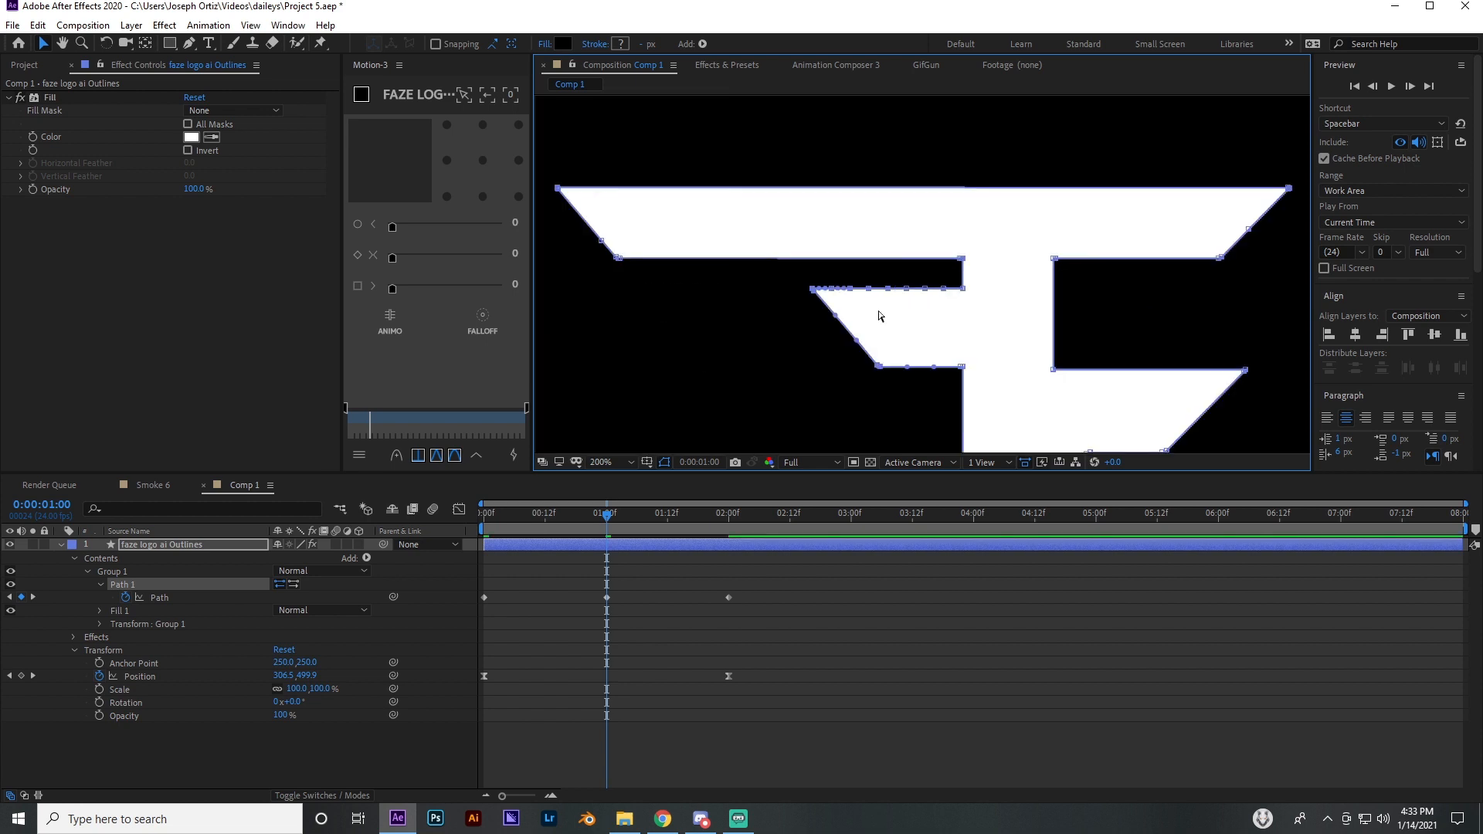
Lengthen the lower bar's left end outward at 1 second so it stretches along with the upper bar
left_click_drag(686, 169, 695, 369)
key("comma")
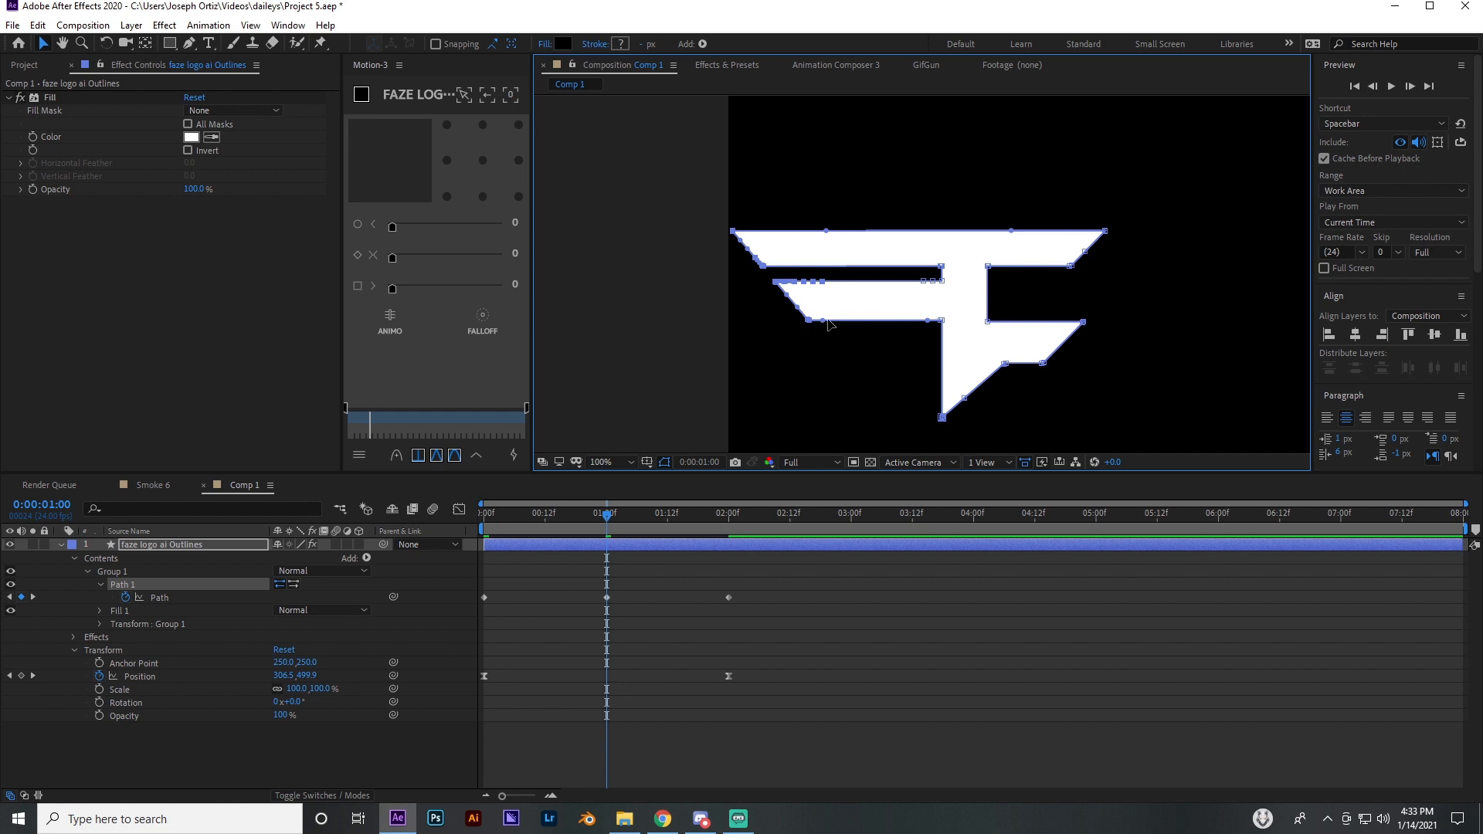
Try to move the left end points of both bars slightly inward, and undo it
left_click_drag(808, 321, 839, 322)
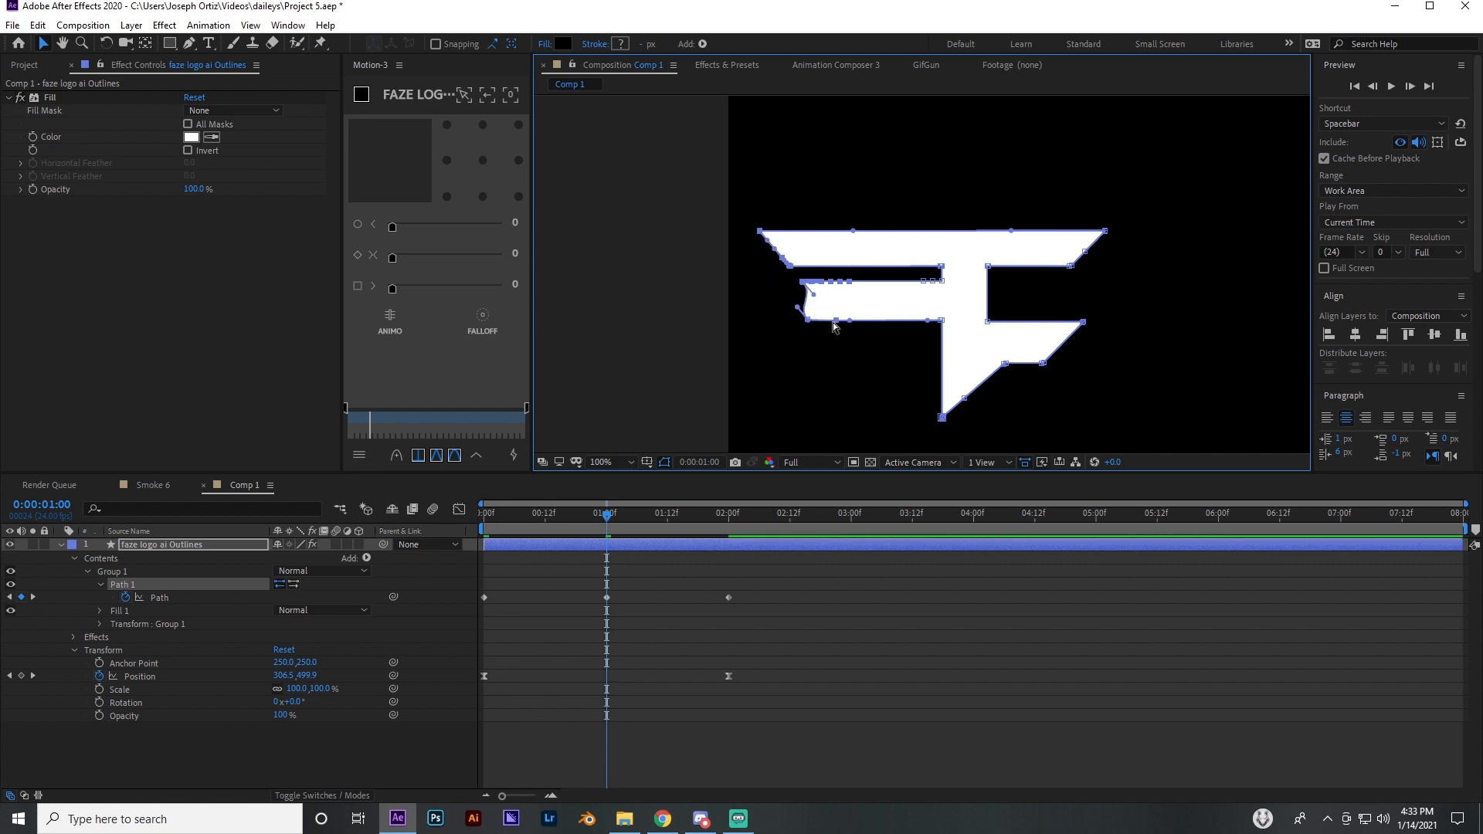
key("ctrl+z")
key("ctrl+z")
Shorten both bars' stretched left ends together at 1 second, fine-tuning their length while scrubbing through the motion
left_click_drag(806, 208, 856, 327)
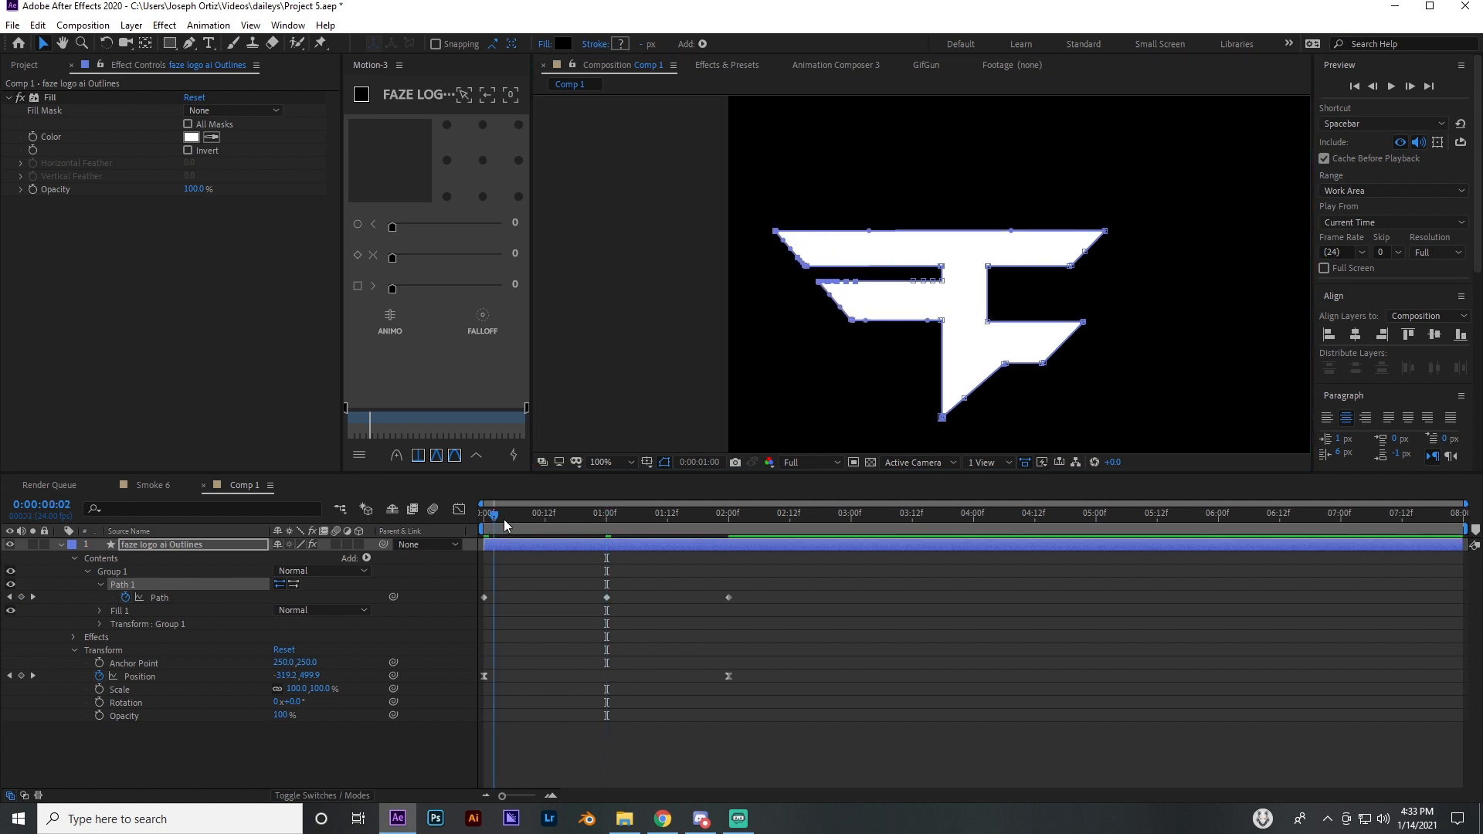
left_click_drag(504, 519, 607, 545)
left_click_drag(757, 213, 849, 325)
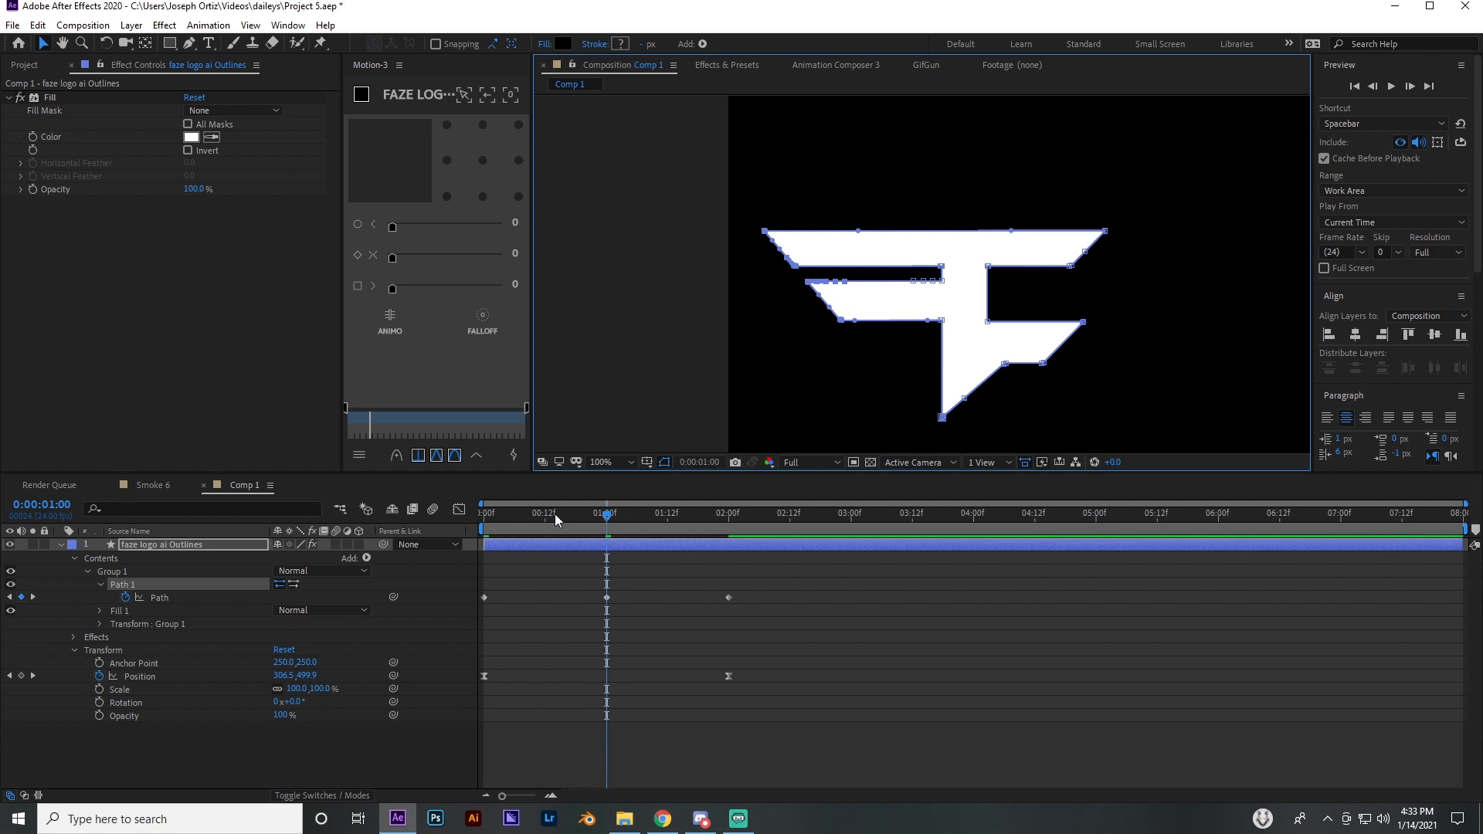
left_click_drag(554, 513, 609, 549)
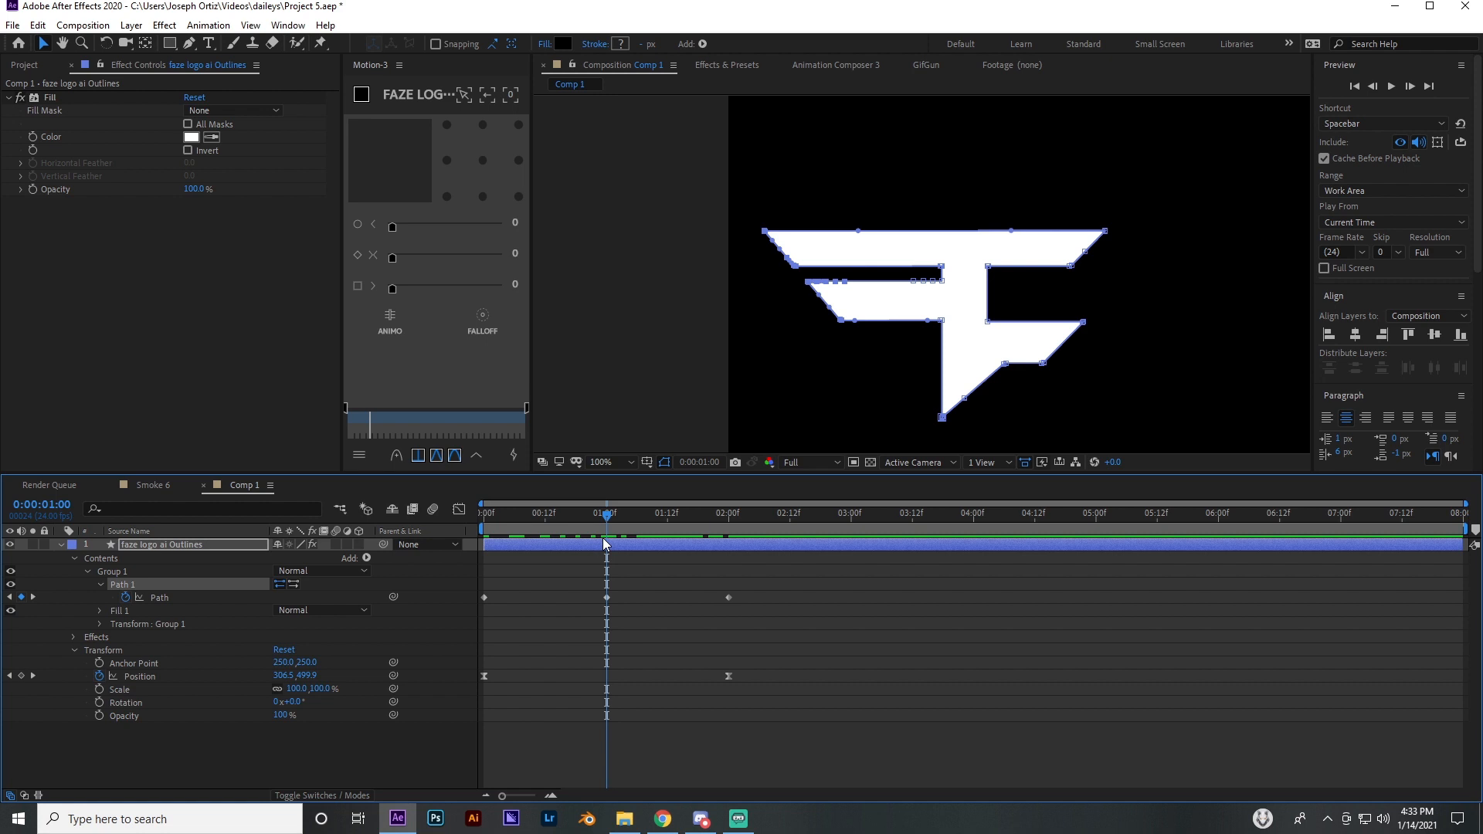
Apply Easy Ease to all three Path keyframes of Path 1
left_click_drag(779, 599, 479, 601)
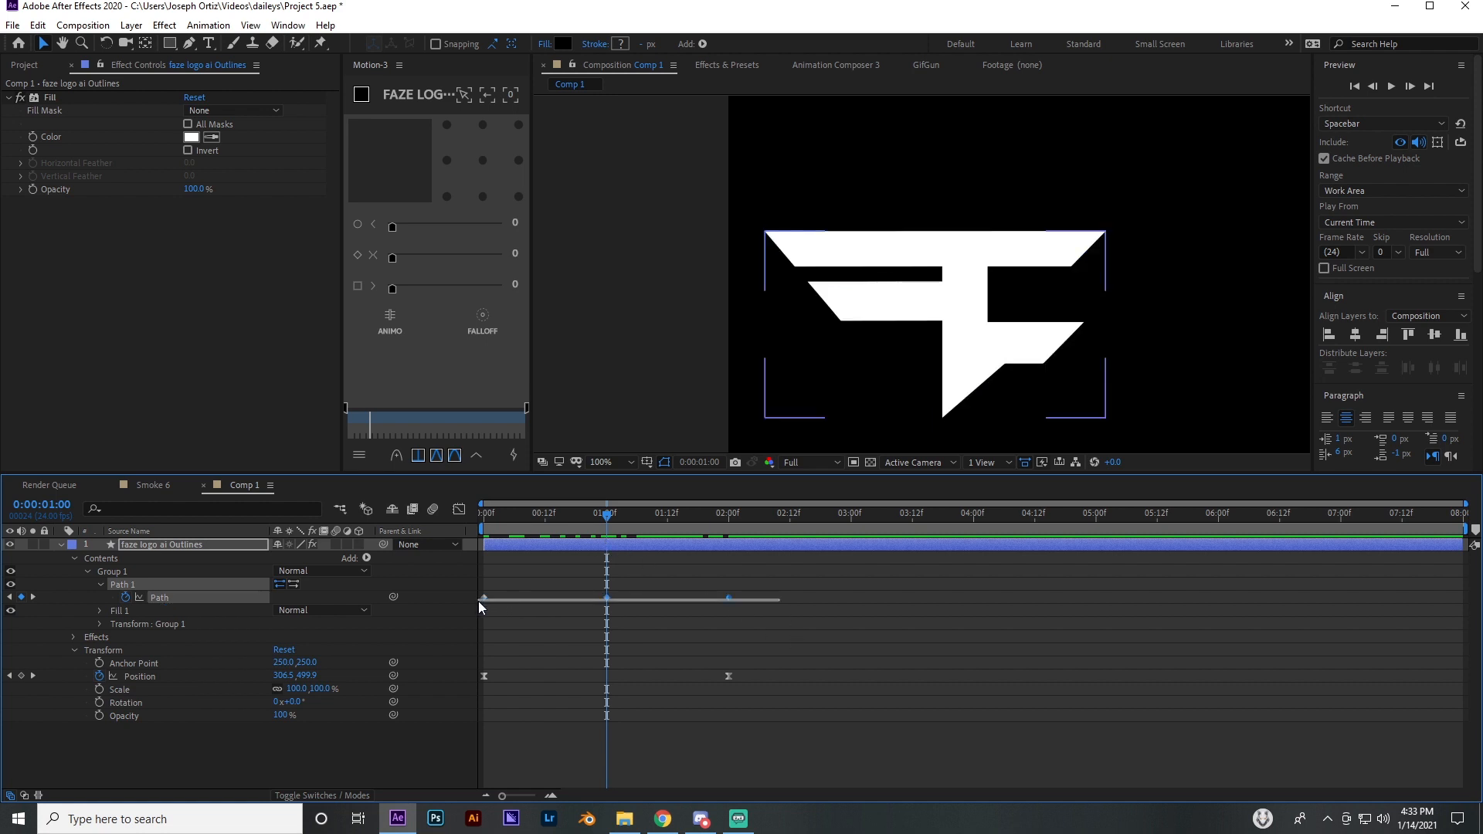
right_click(606, 598)
mouse_move(676, 787)
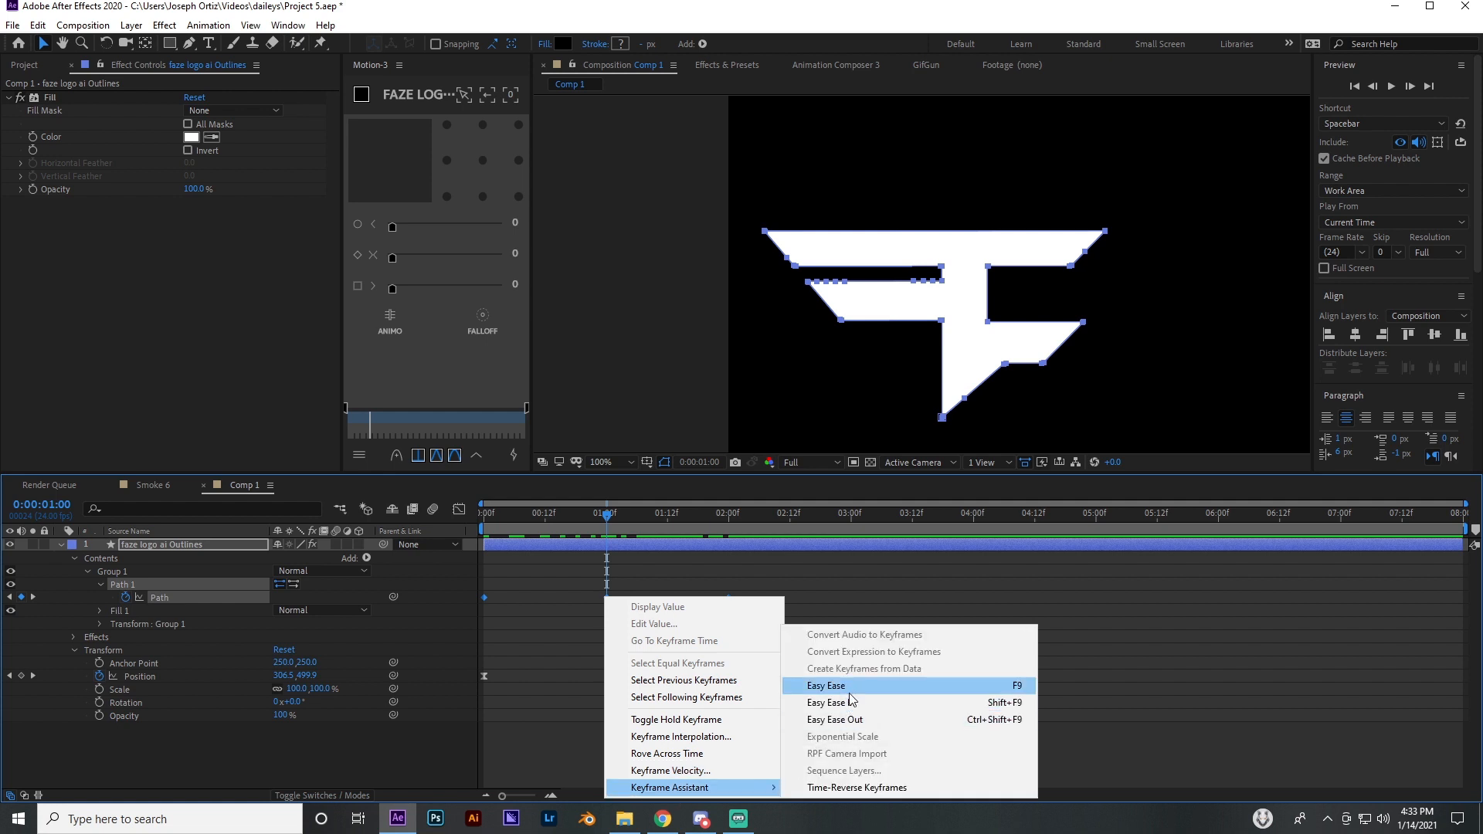
left_click(848, 690)
Open the Path keyframes in the Graph Editor, set to edit the speed graph
left_click(459, 509)
right_click(606, 618)
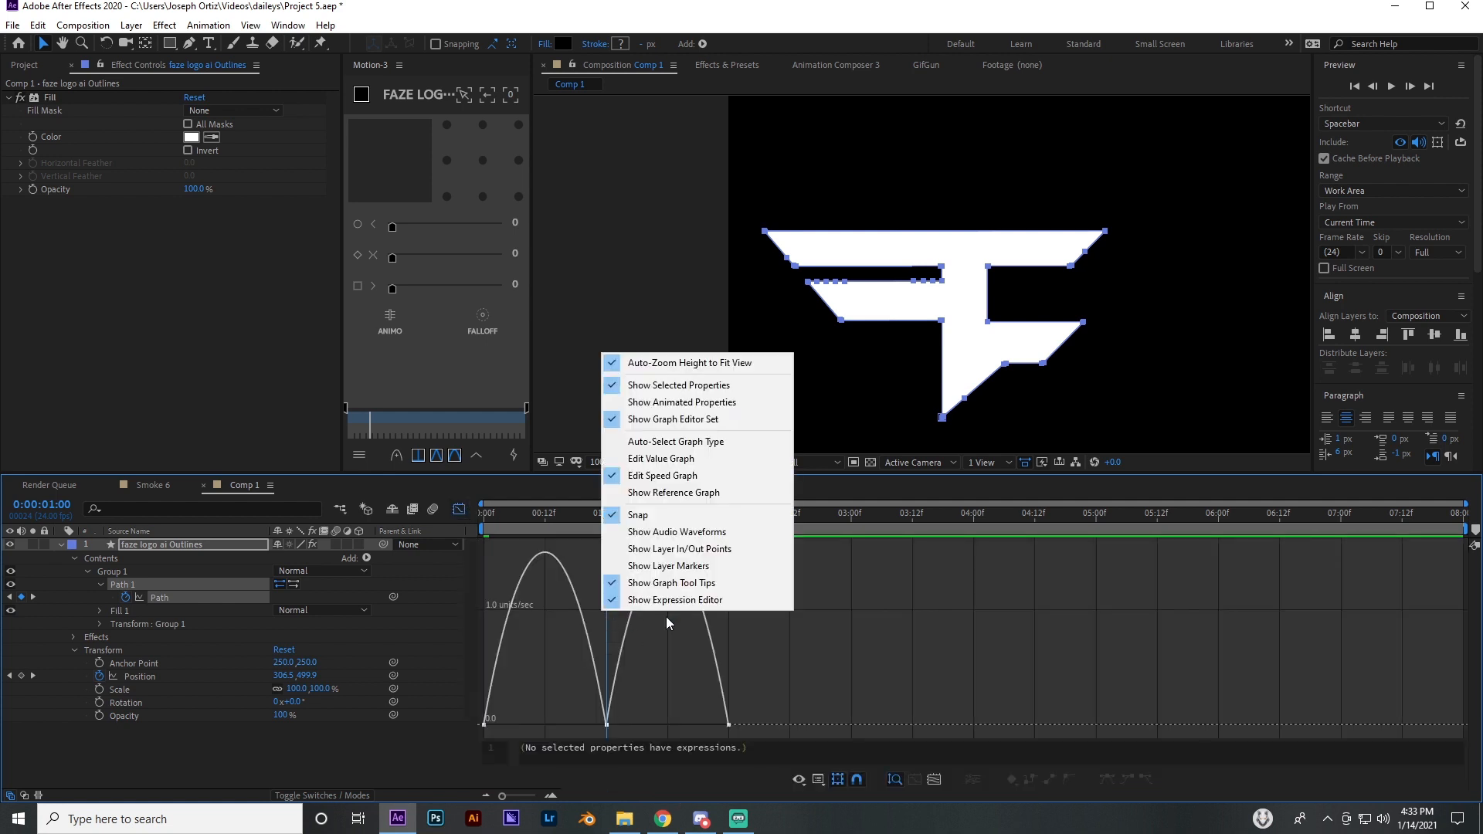
left_click(677, 461)
right_click(590, 605)
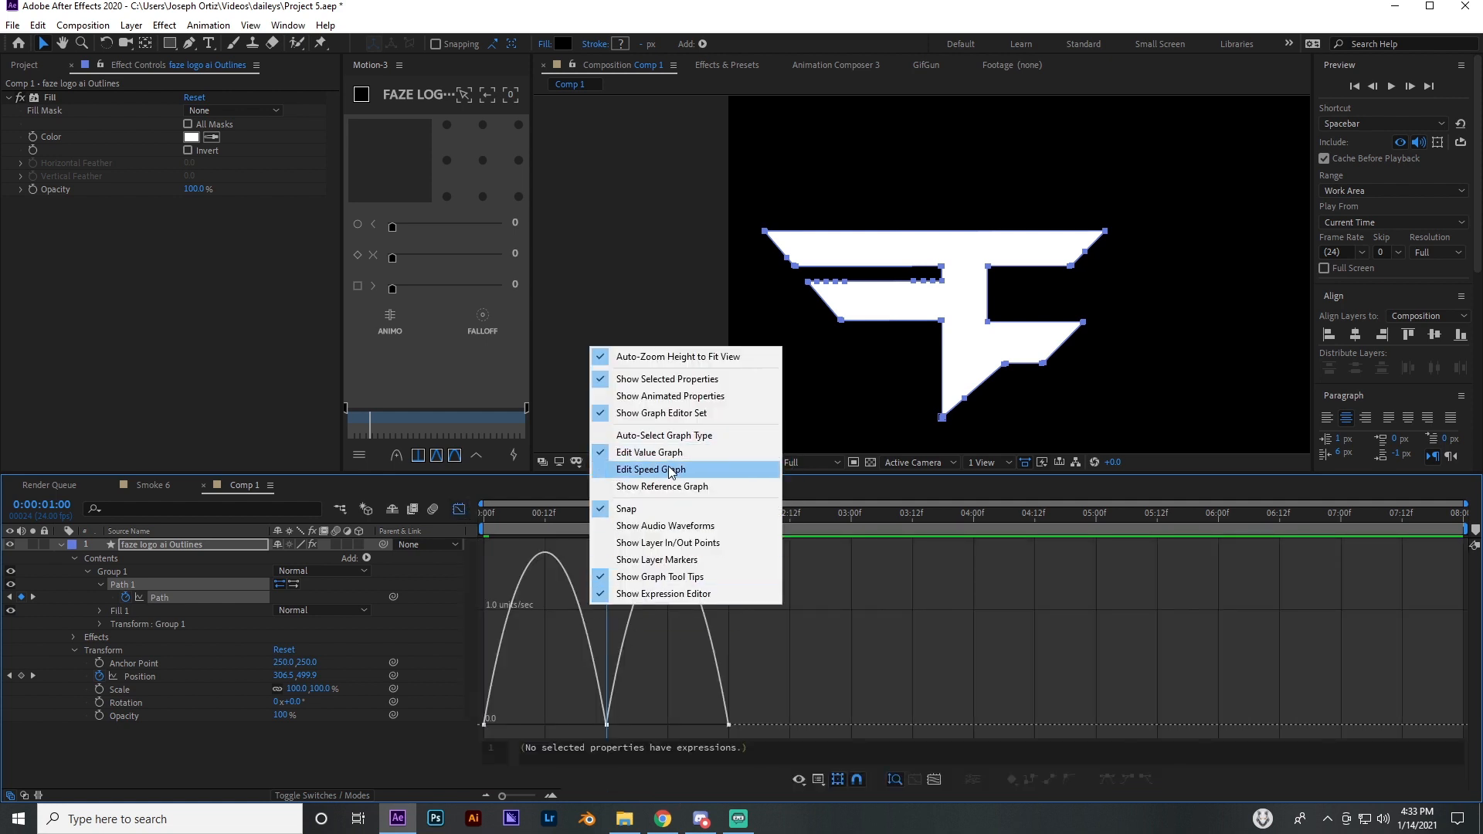
left_click(669, 469)
Lengthen the ease handles on both sides of the Path keyframe at 1 second in the speed graph
left_click(461, 514)
left_click_drag(638, 583, 479, 610)
left_click(461, 512)
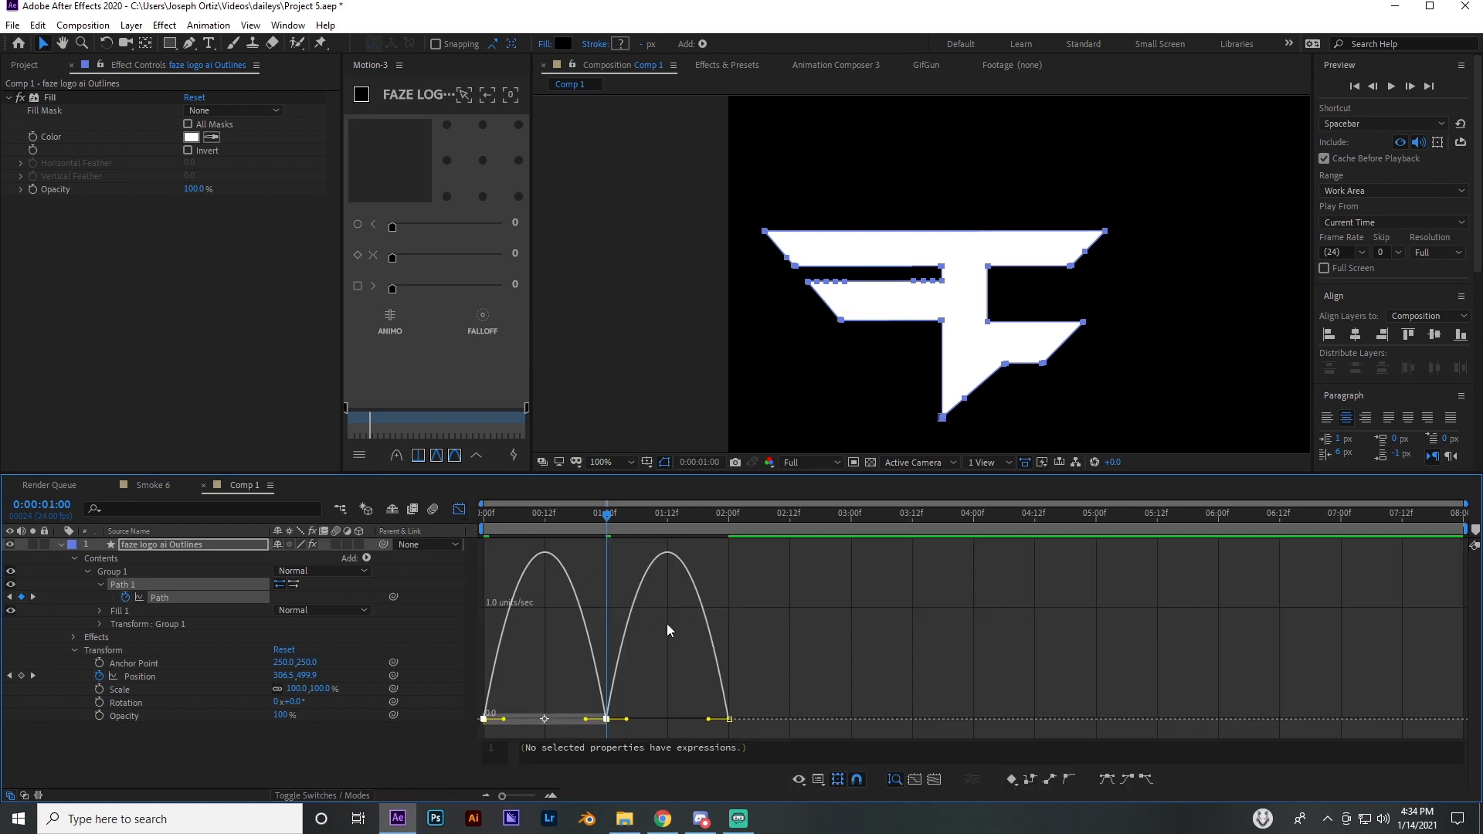
left_click(460, 512)
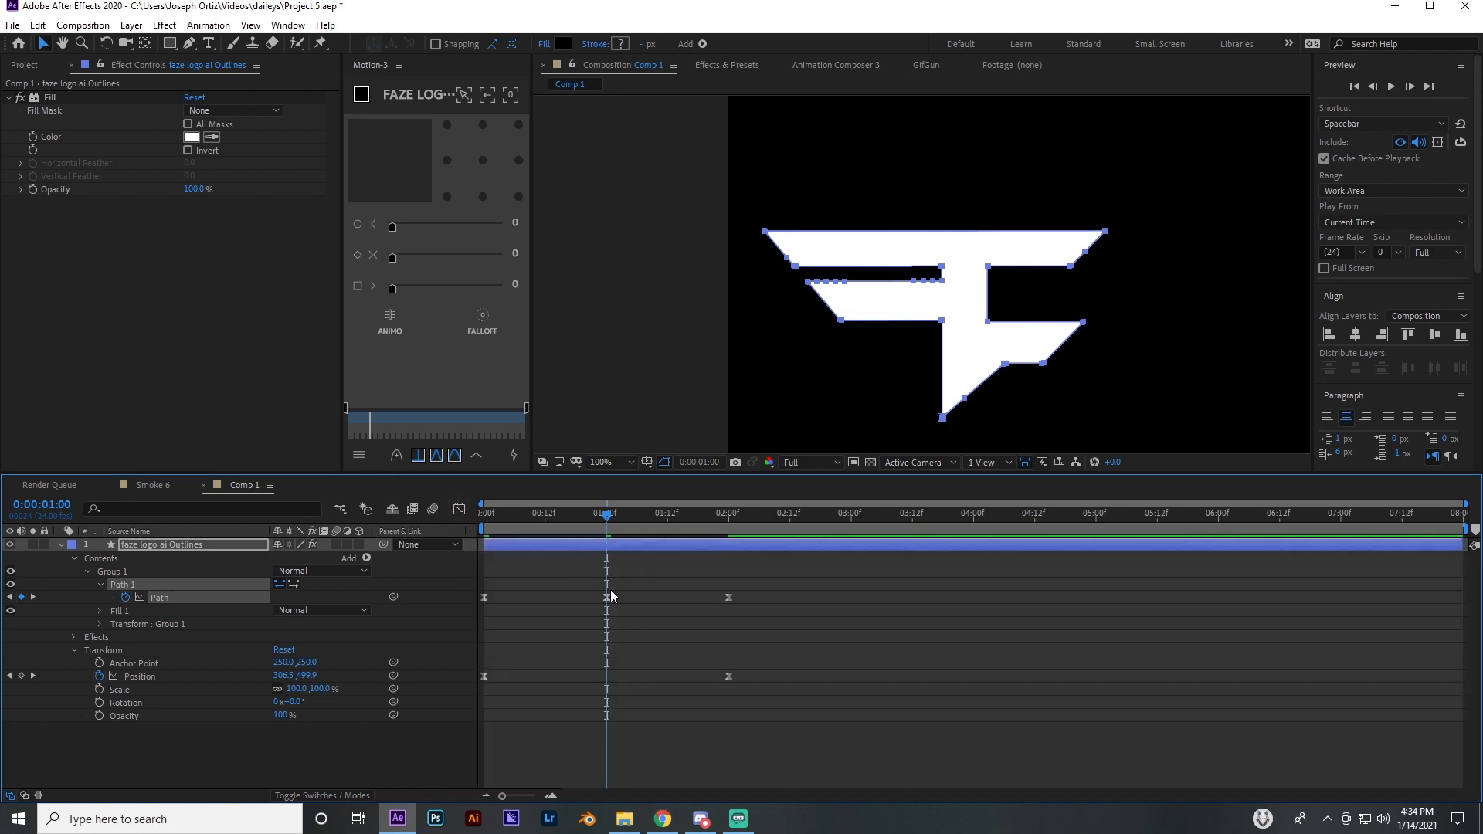
left_click_drag(610, 595, 479, 609)
left_click(458, 510)
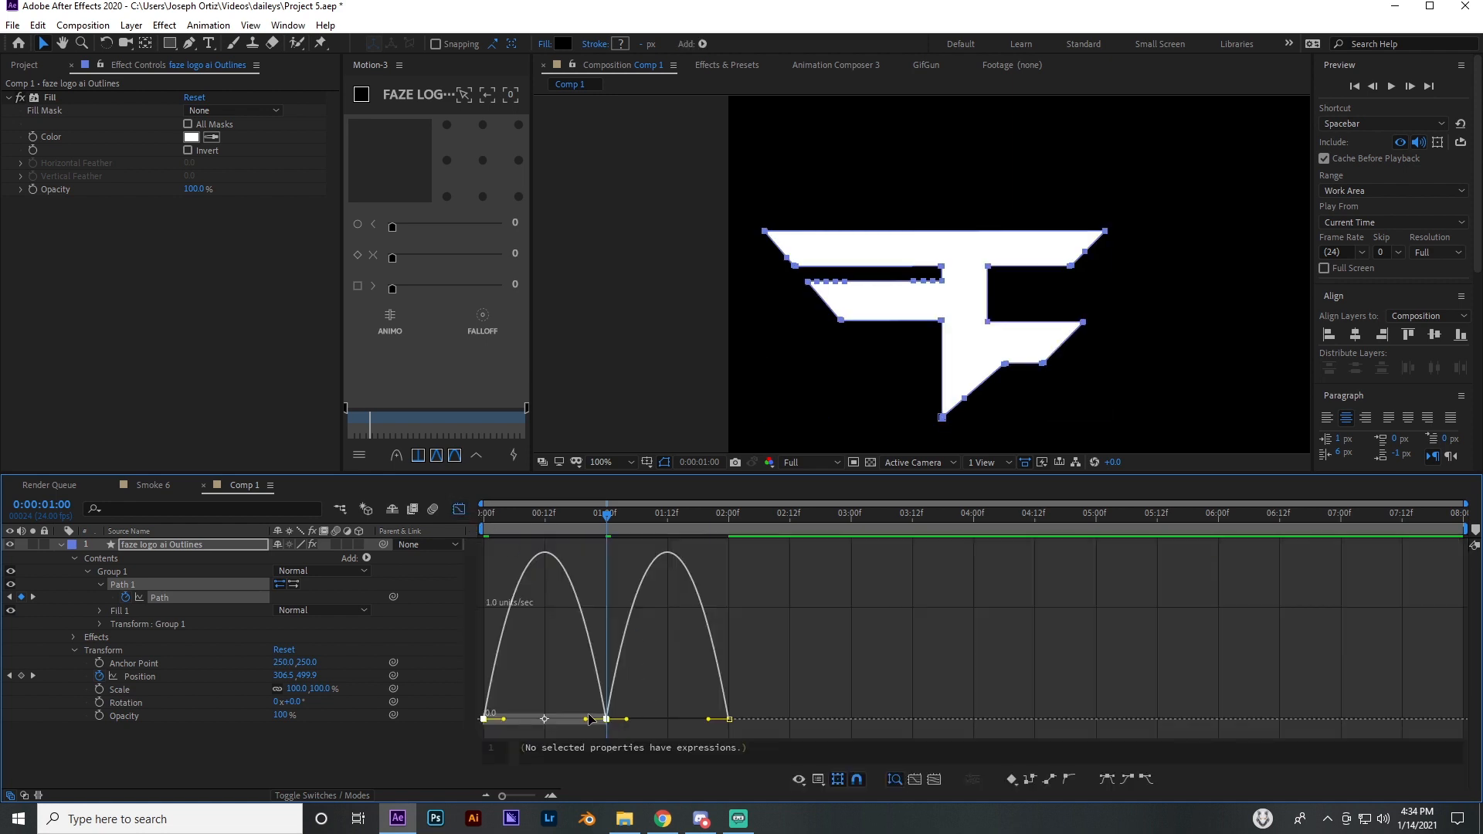
left_click_drag(586, 719, 667, 726)
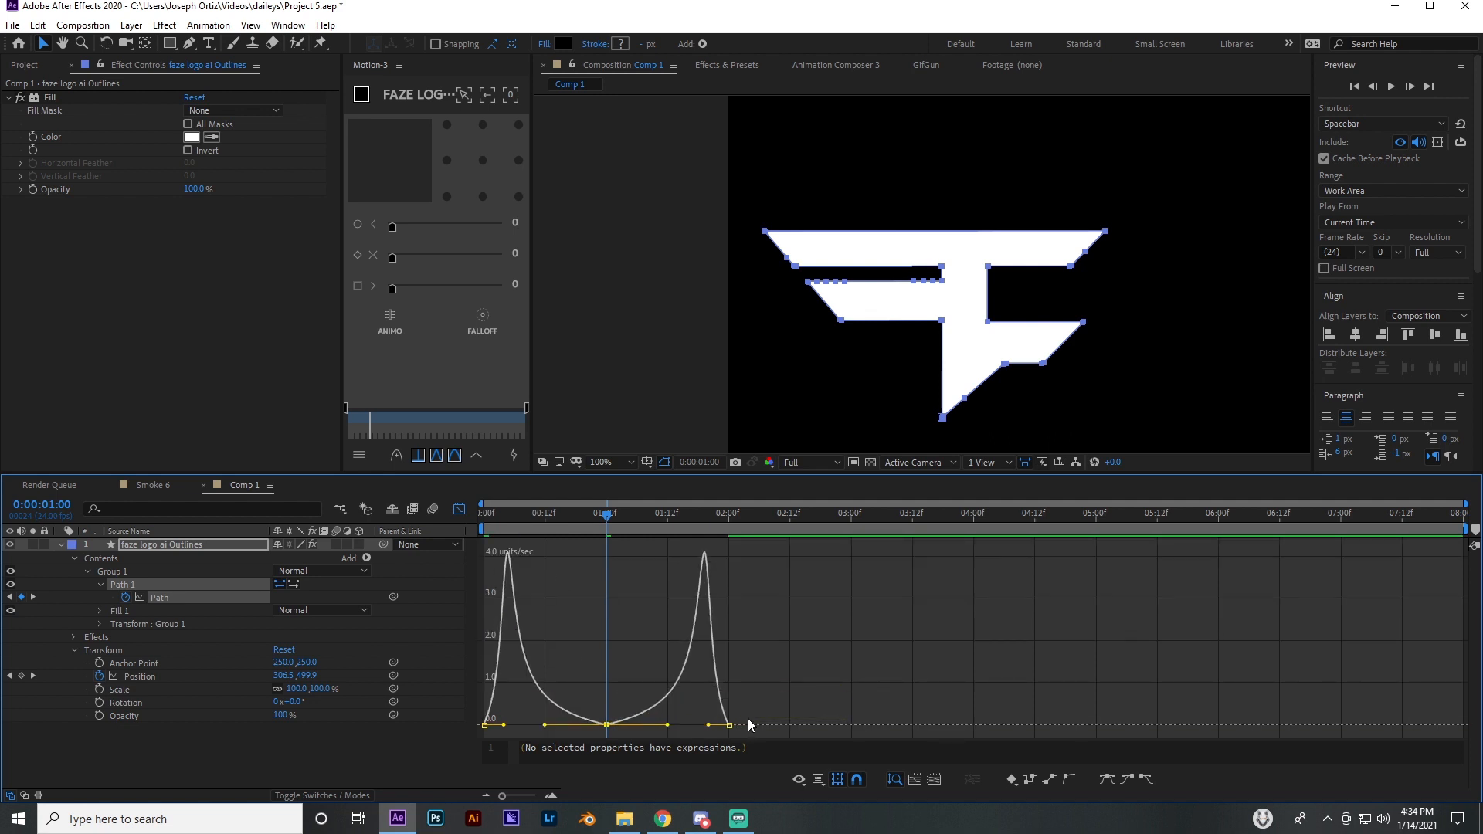
Scrub through the first two seconds to review the stretch timing, with the Graph Editor open and closed
left_click_drag(509, 521, 703, 560)
key("comma")
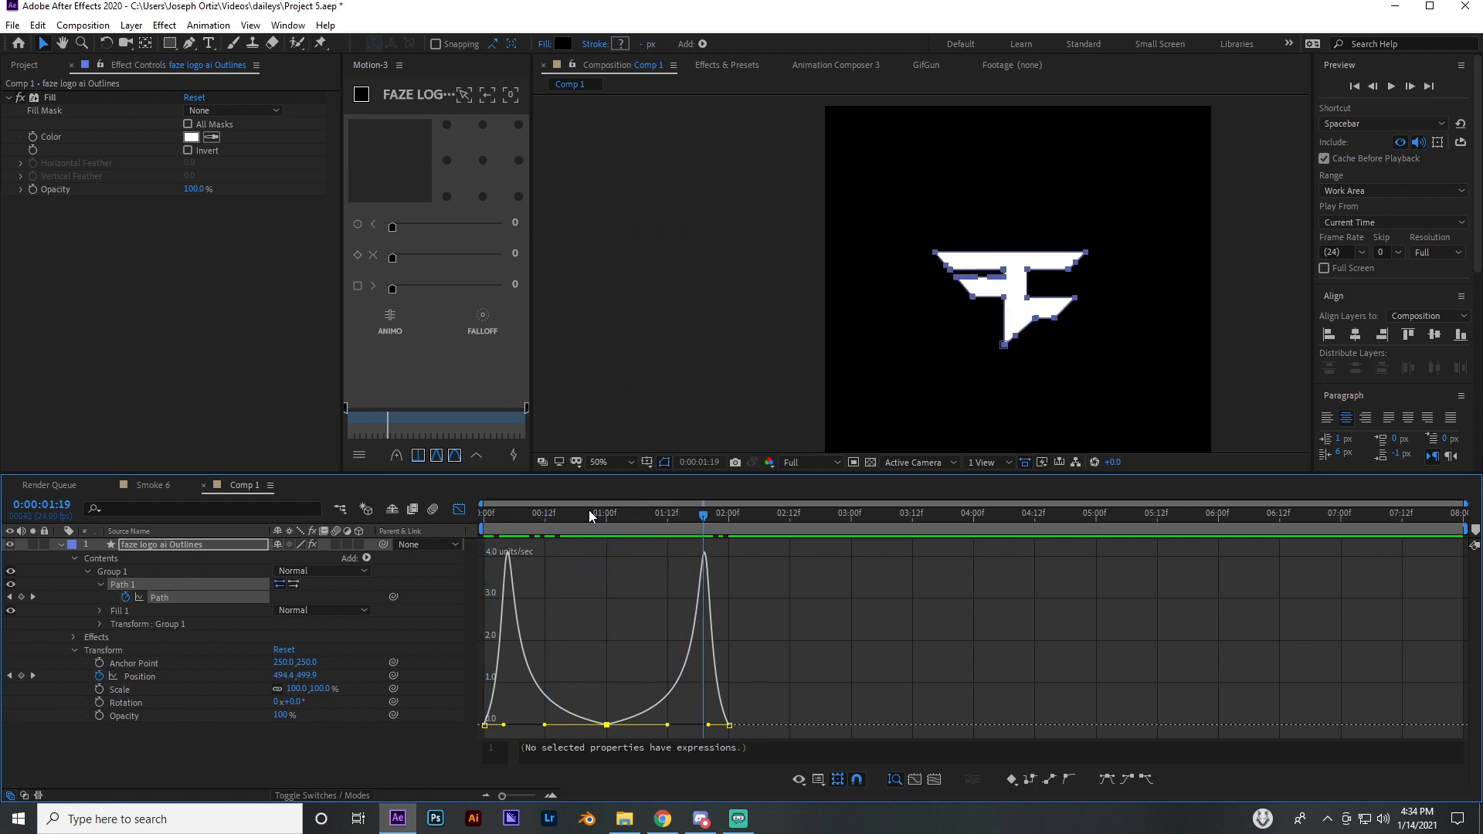
left_click_drag(588, 510, 673, 526)
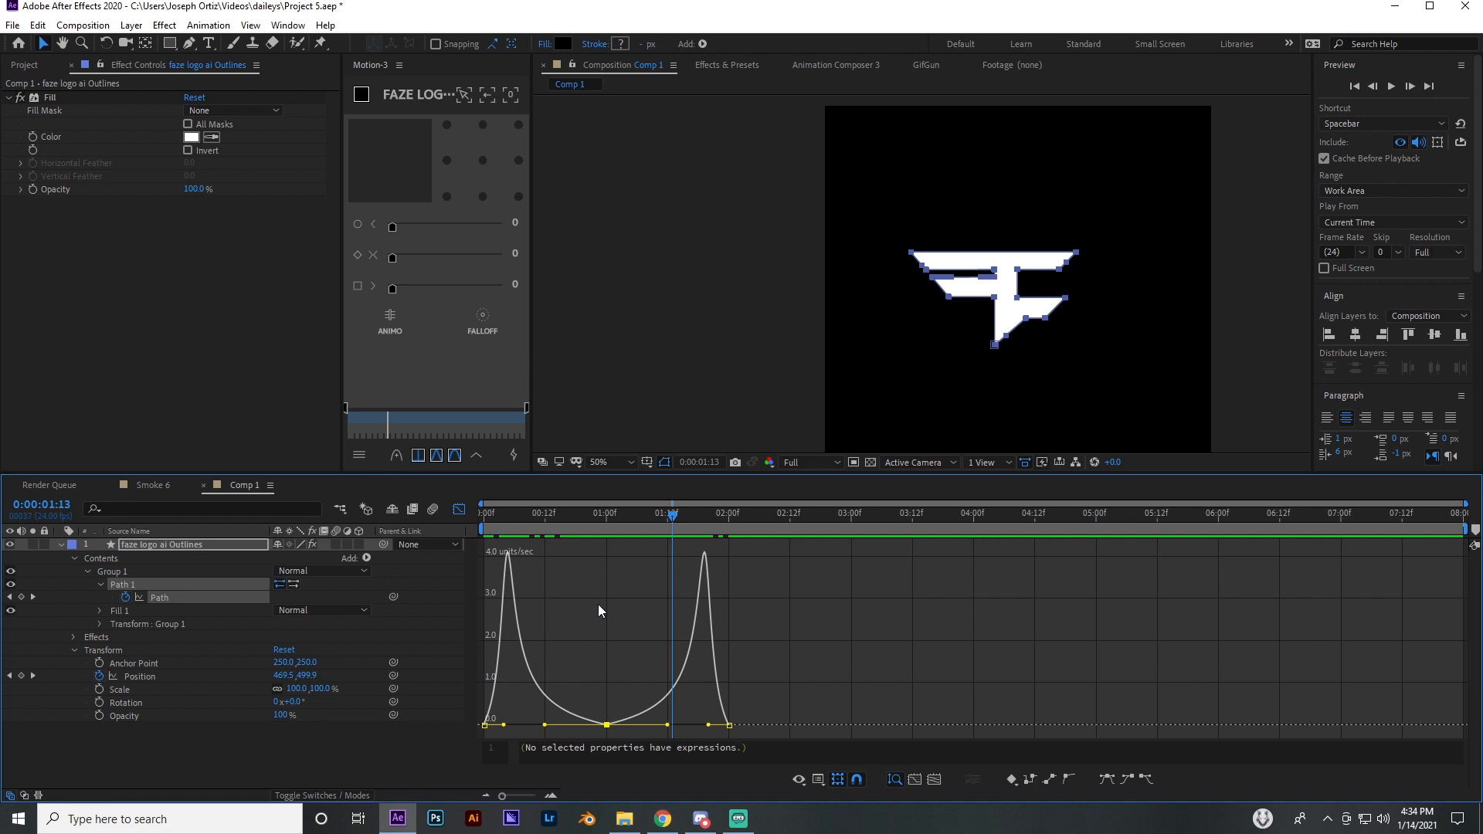
left_click(459, 510)
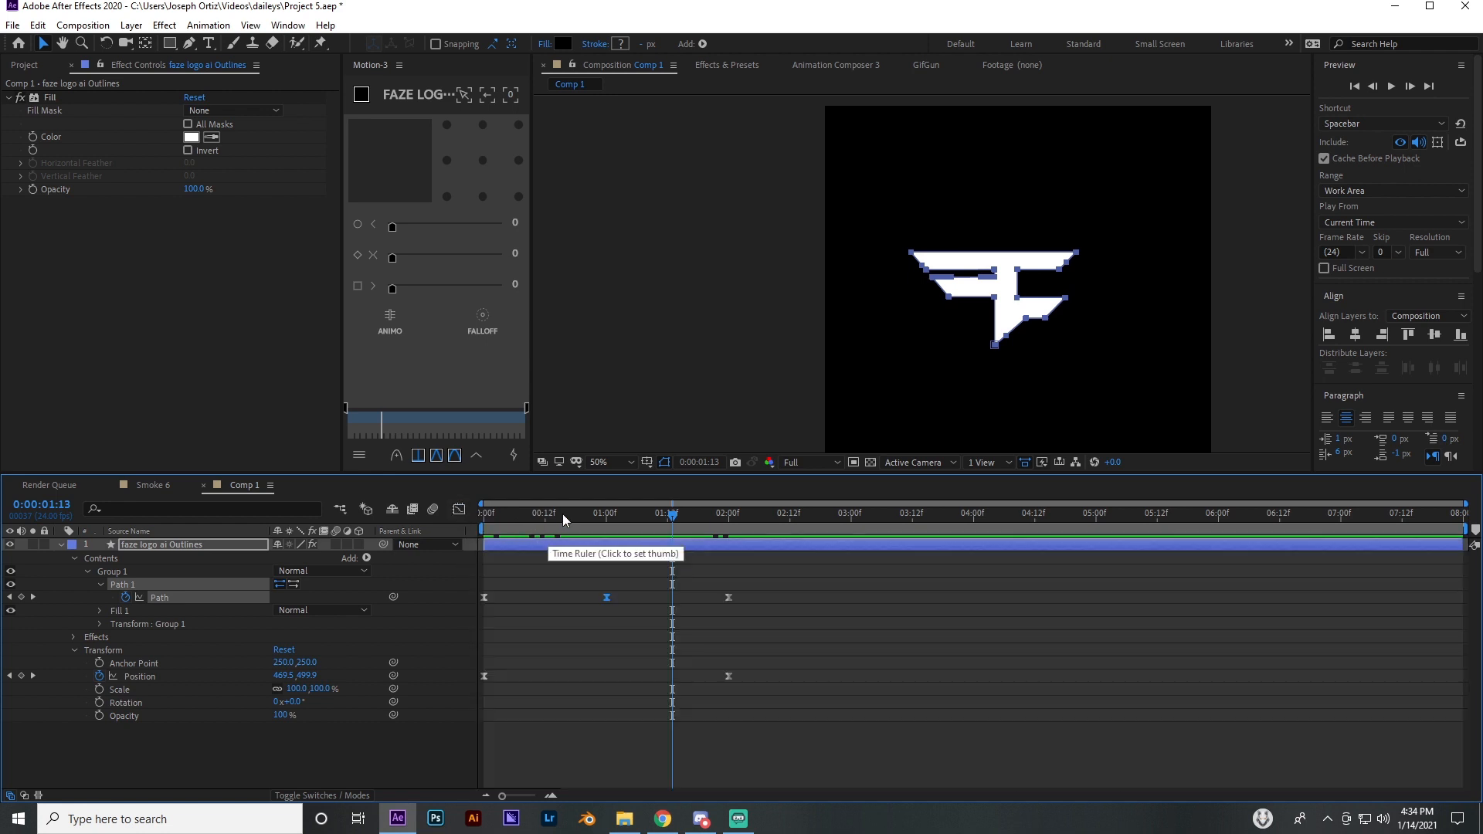
left_click_drag(563, 513, 637, 522)
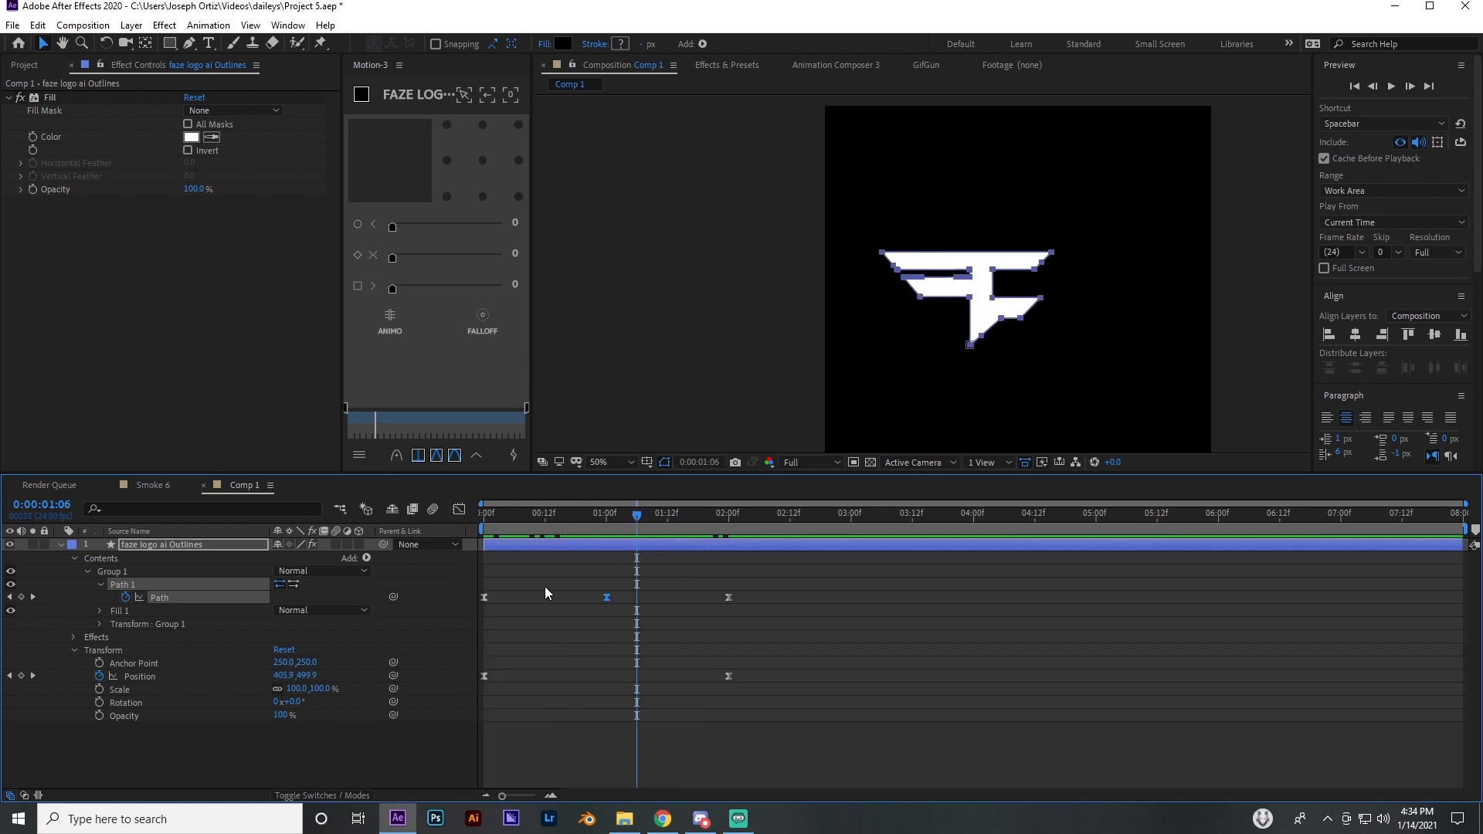
In the speed graph, collapse the ease handles at 1 second and lengthen the last Path keyframe's incoming ease
left_click(459, 510)
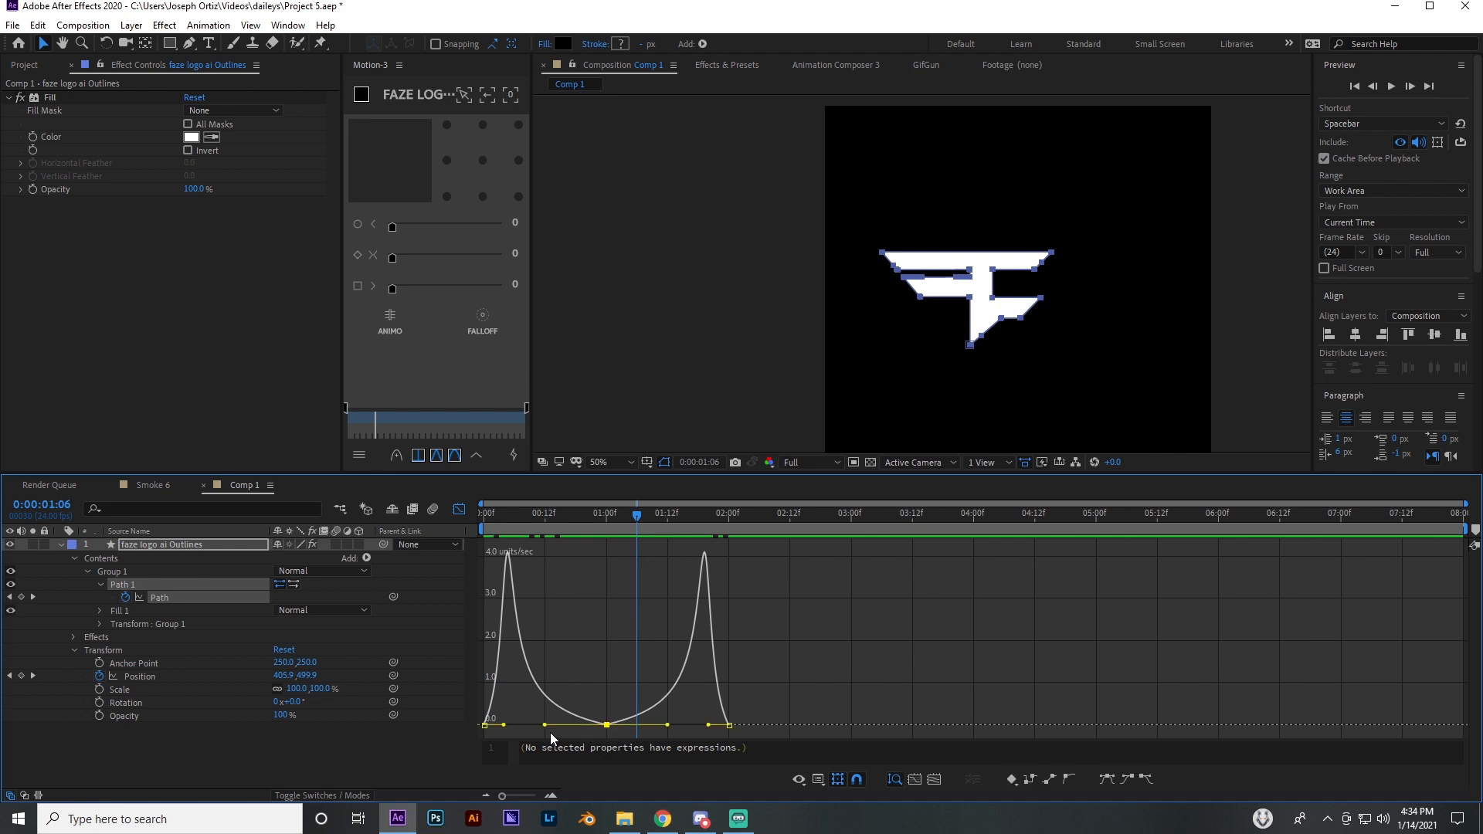
left_click_drag(545, 725, 606, 726)
left_click_drag(490, 524, 606, 545)
left_click(709, 725)
left_click_drag(702, 728, 657, 734)
left_click(511, 723)
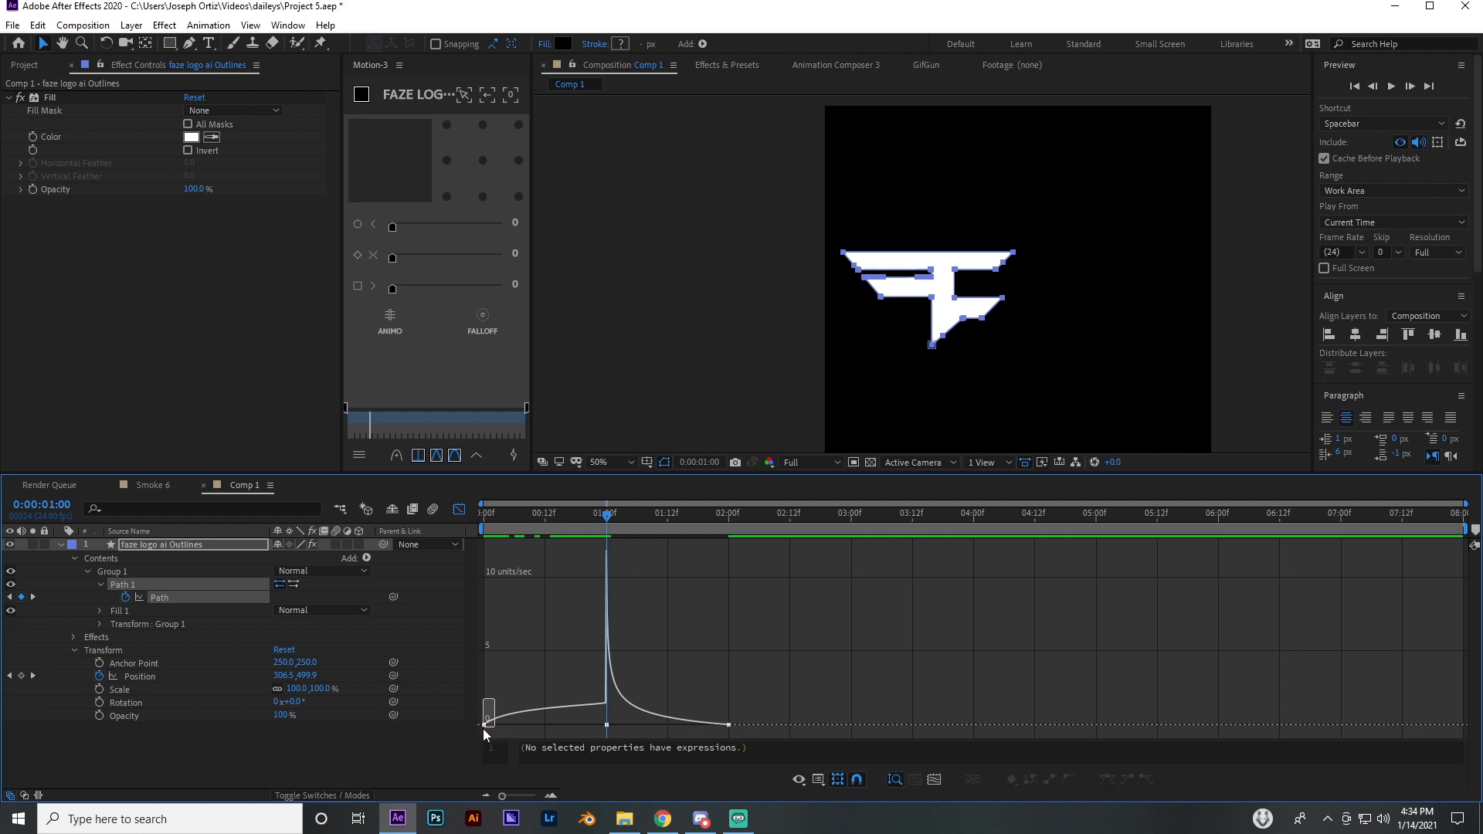
Try a longer outgoing ease on the first Path keyframe, scrub to check it, and shorten the handle again
left_click(484, 726)
left_click_drag(469, 721, 547, 725)
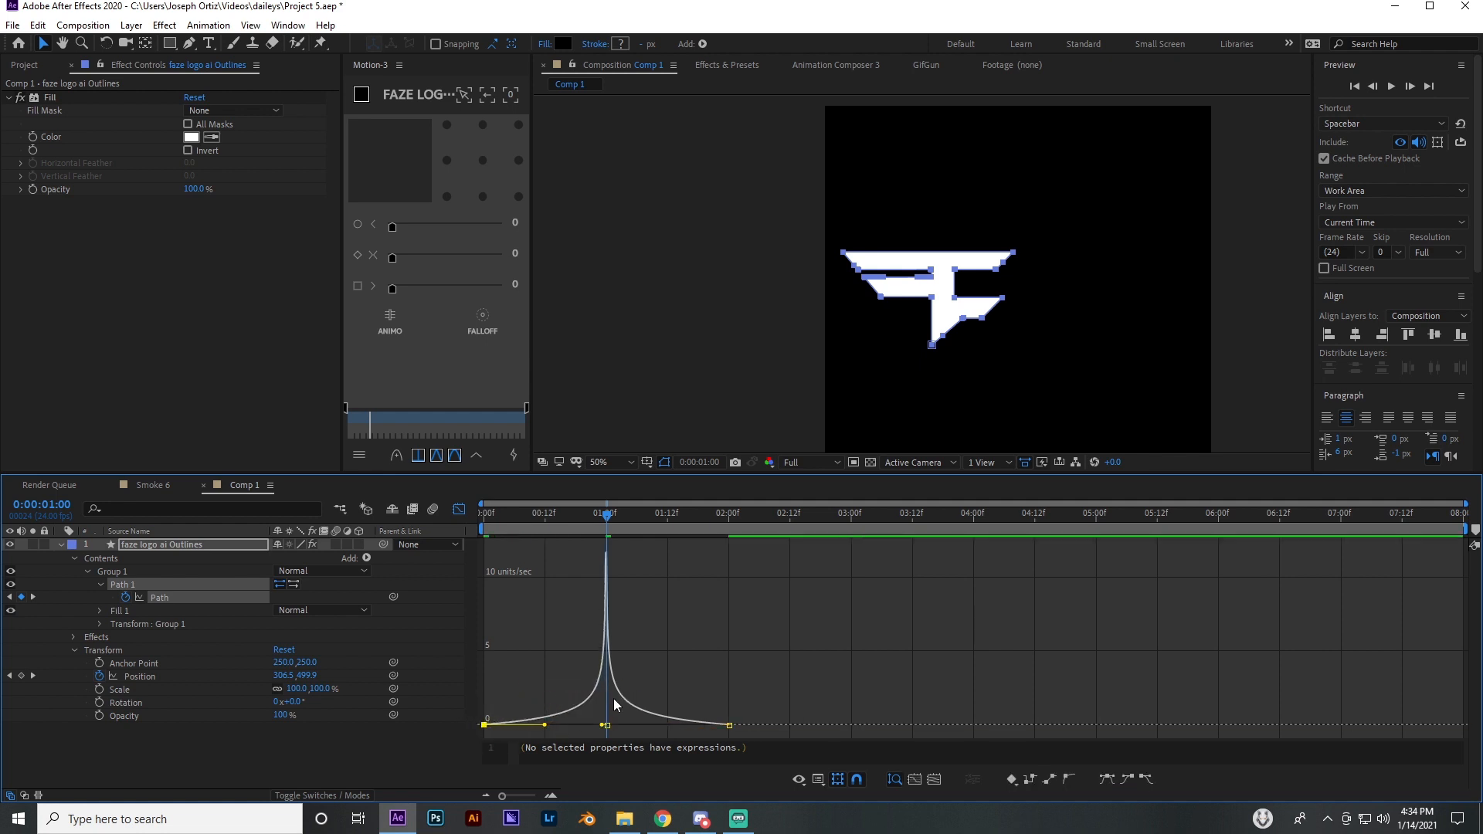
left_click_drag(495, 522, 592, 572)
left_click_drag(544, 725, 518, 730)
Lengthen the last Path keyframe's incoming ease slightly, and scrub through the animation to check it
left_click(728, 724)
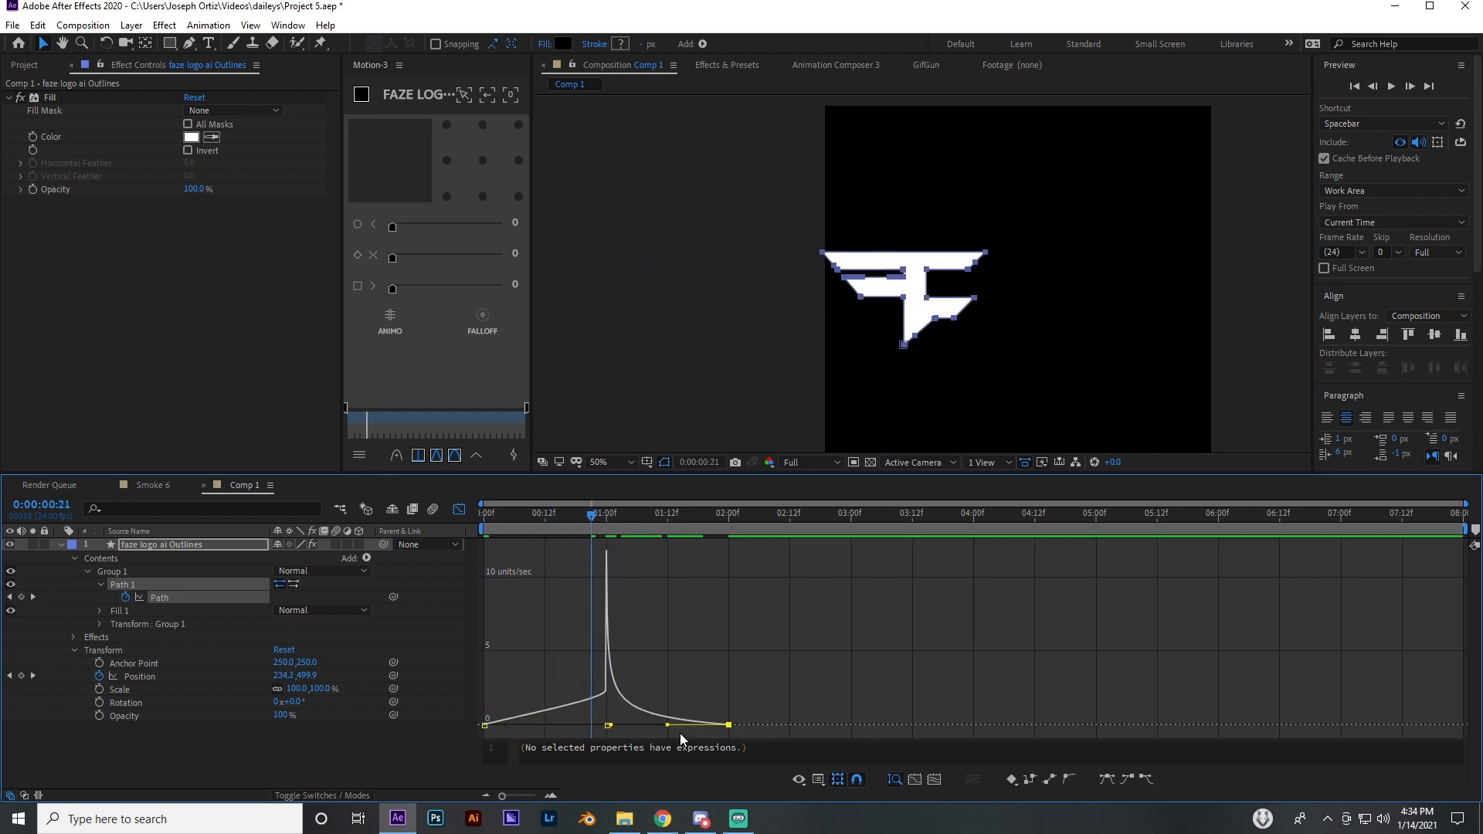
mouse_move(667, 724)
left_mouse_down()
mouse_move(691, 726)
mouse_move(661, 726)
left_mouse_up()
left_click(671, 654)
left_click_drag(499, 509, 682, 553)
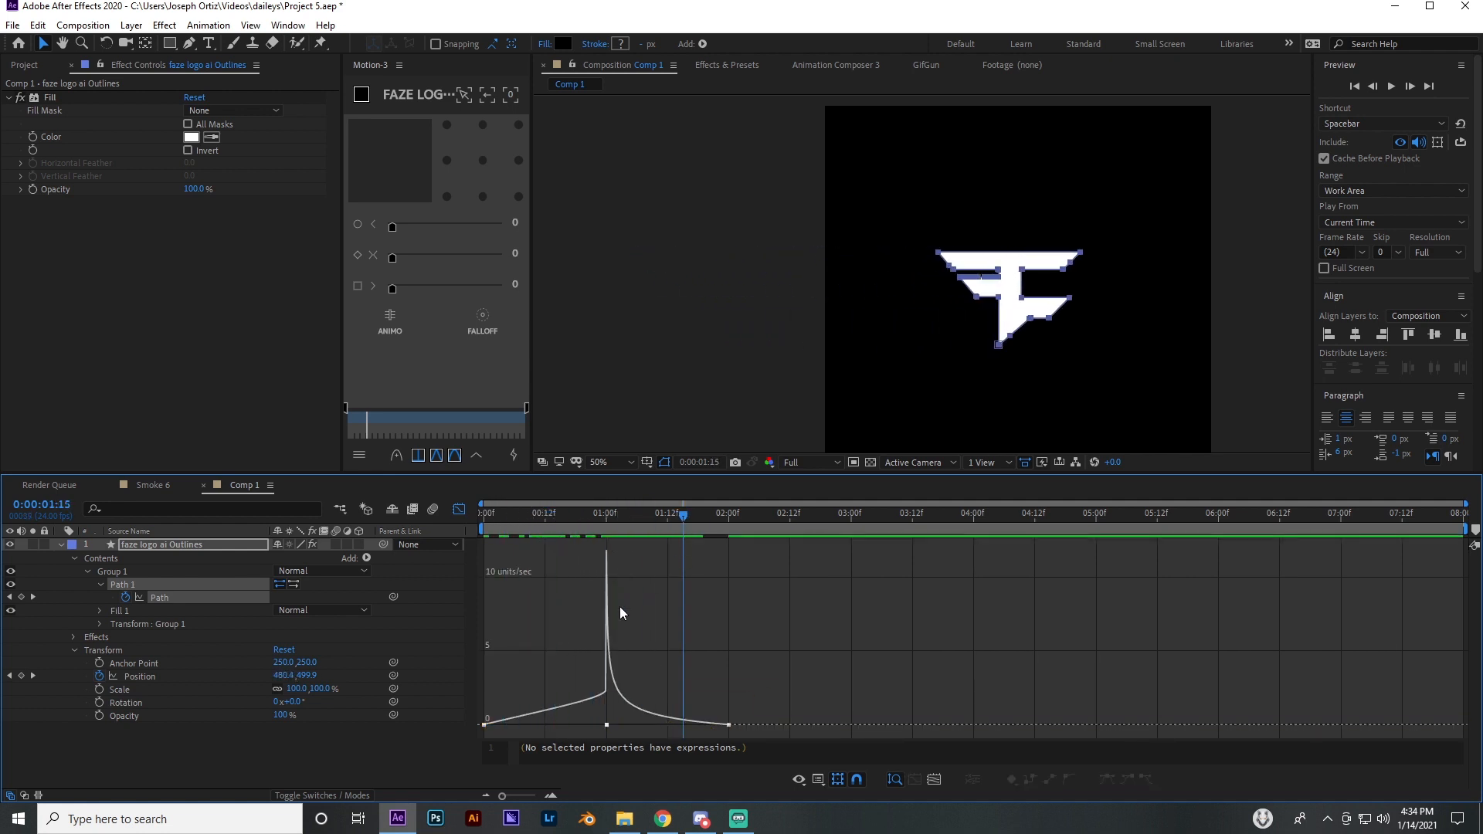
Collapse the first Path keyframe's outgoing ease handle, close the Graph Editor, and scrub through the stretch
left_click_drag(536, 682, 485, 728)
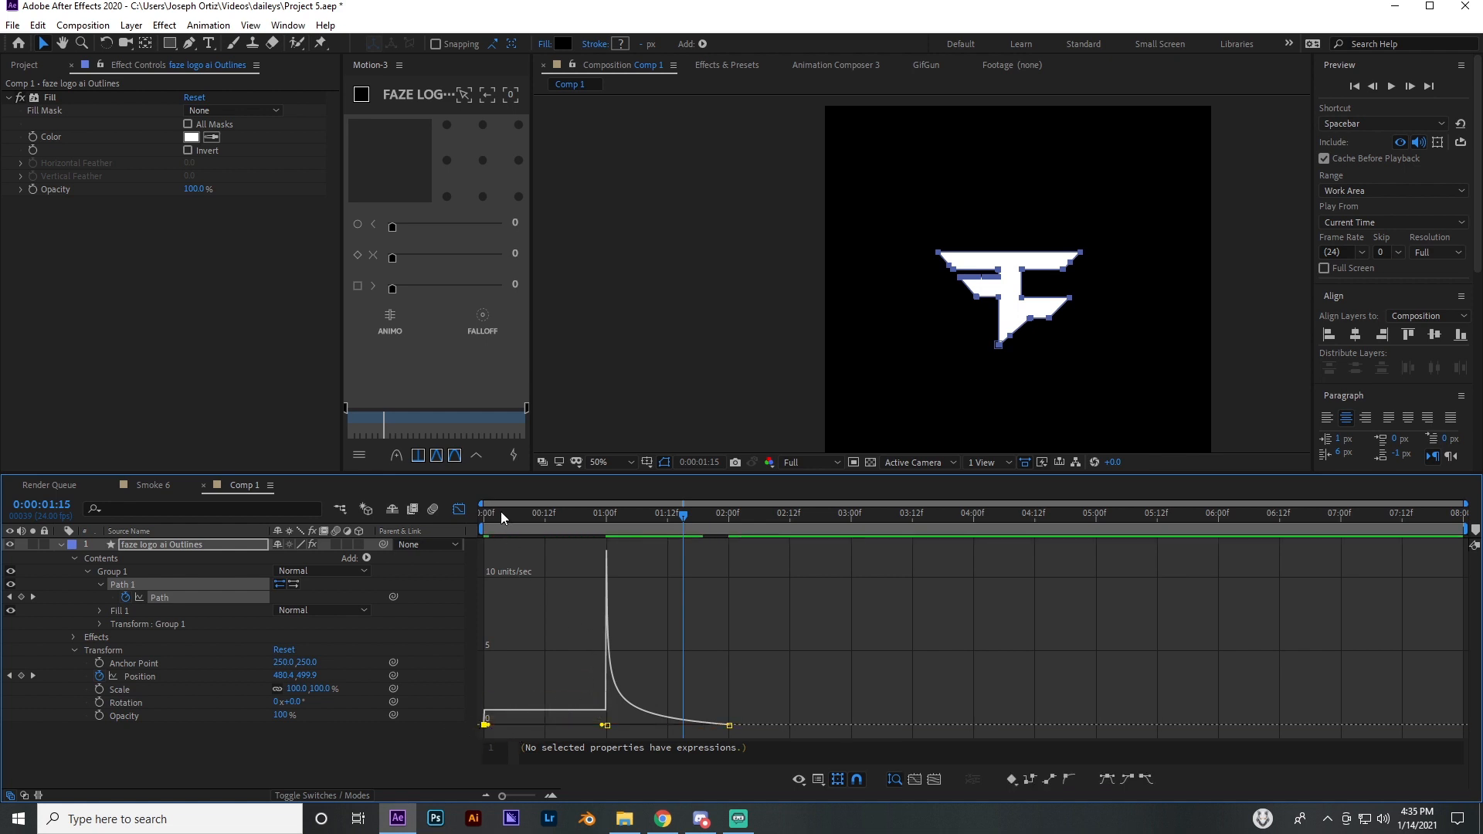
left_click_drag(500, 511, 693, 562)
left_click(458, 511)
left_click_drag(527, 520, 596, 576)
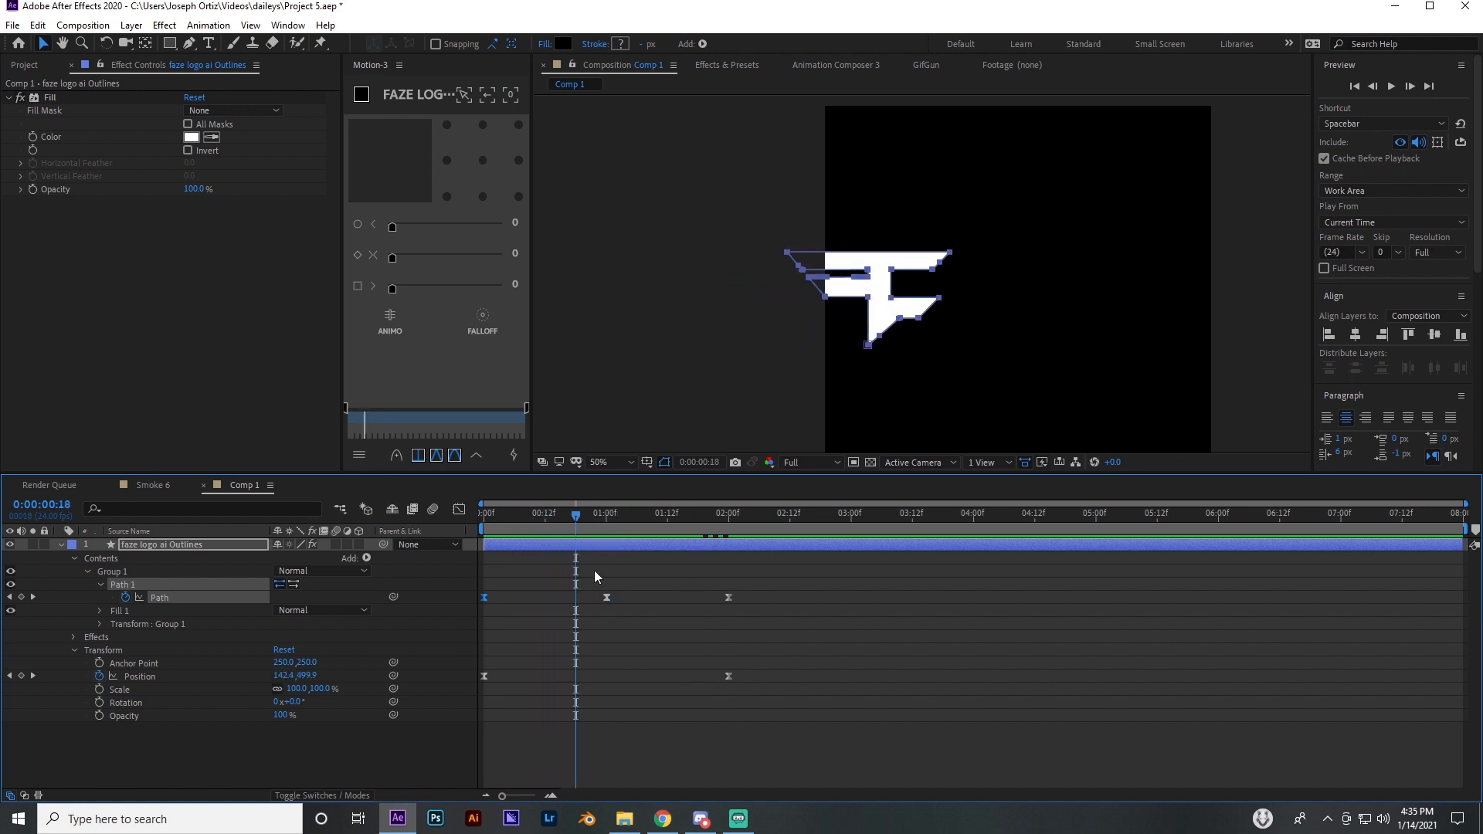
Lengthen the incoming ease of the Path keyframe at 1 second so the speed peaks at the start, and scrub to check
left_click(459, 509)
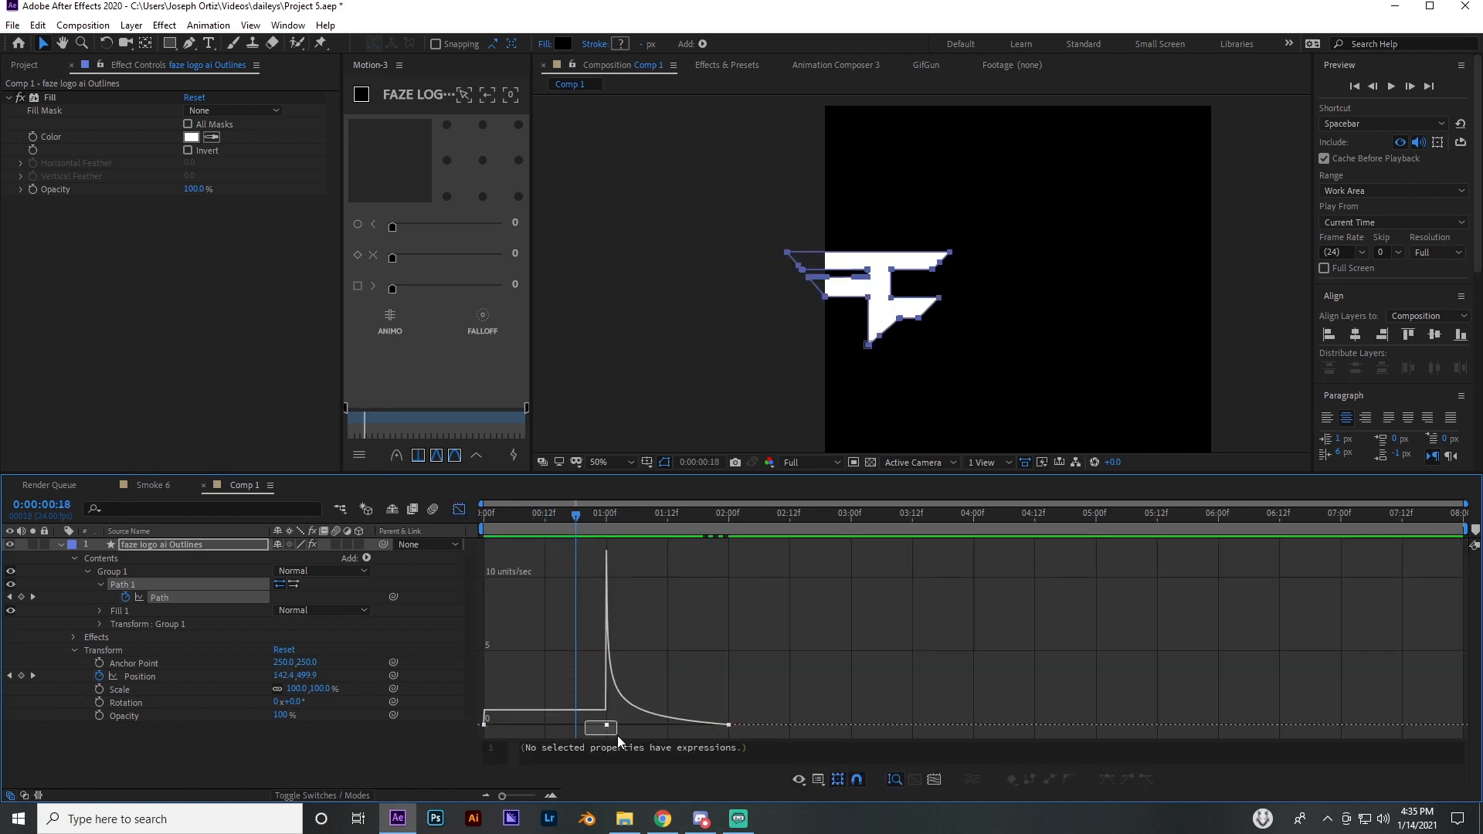
left_click_drag(585, 721, 508, 726)
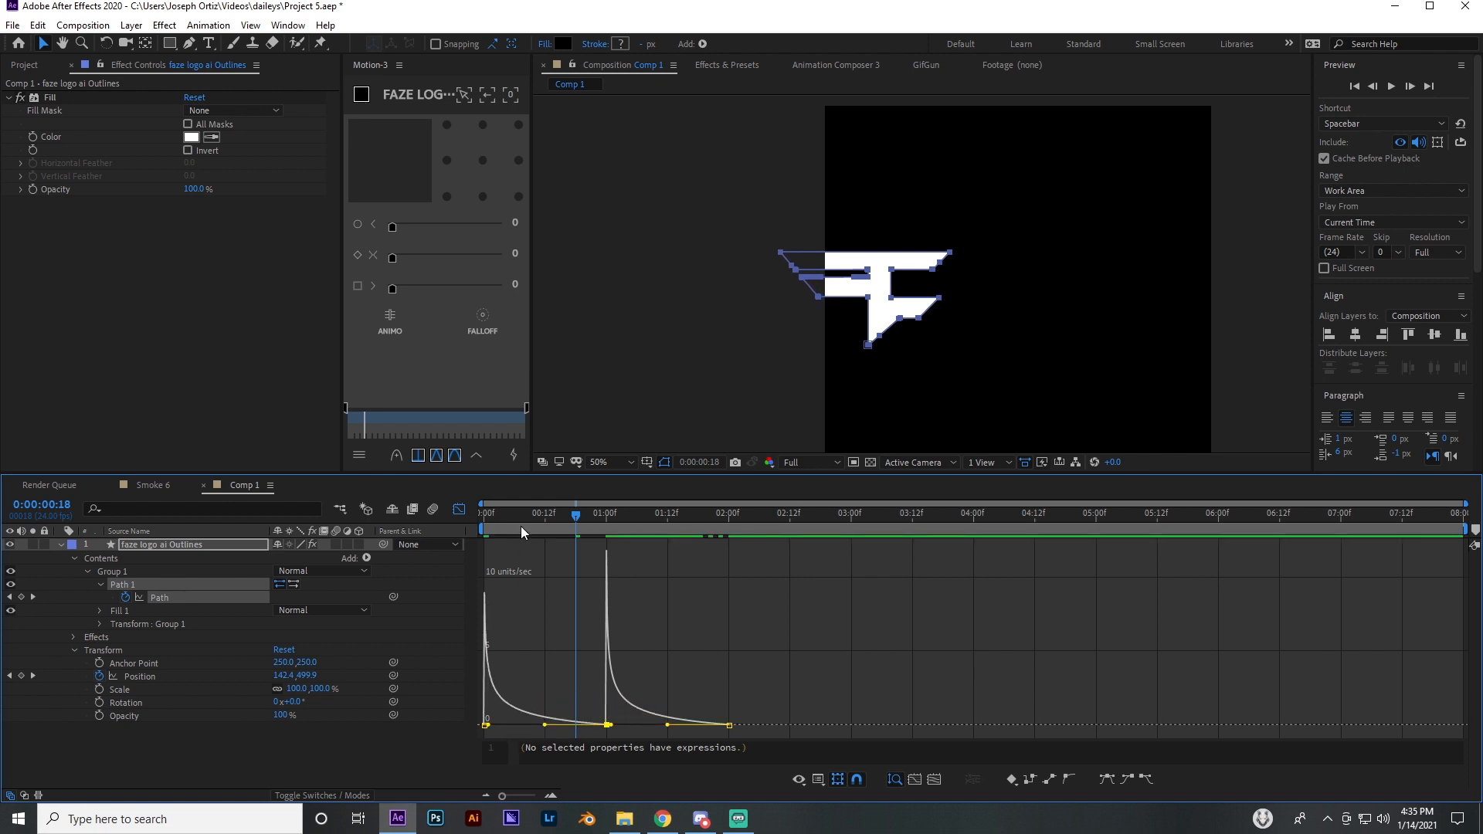
mouse_move(521, 526)
left_mouse_down()
mouse_move(502, 531)
mouse_move(637, 542)
mouse_move(479, 549)
mouse_move(522, 548)
mouse_move(509, 548)
left_mouse_up()
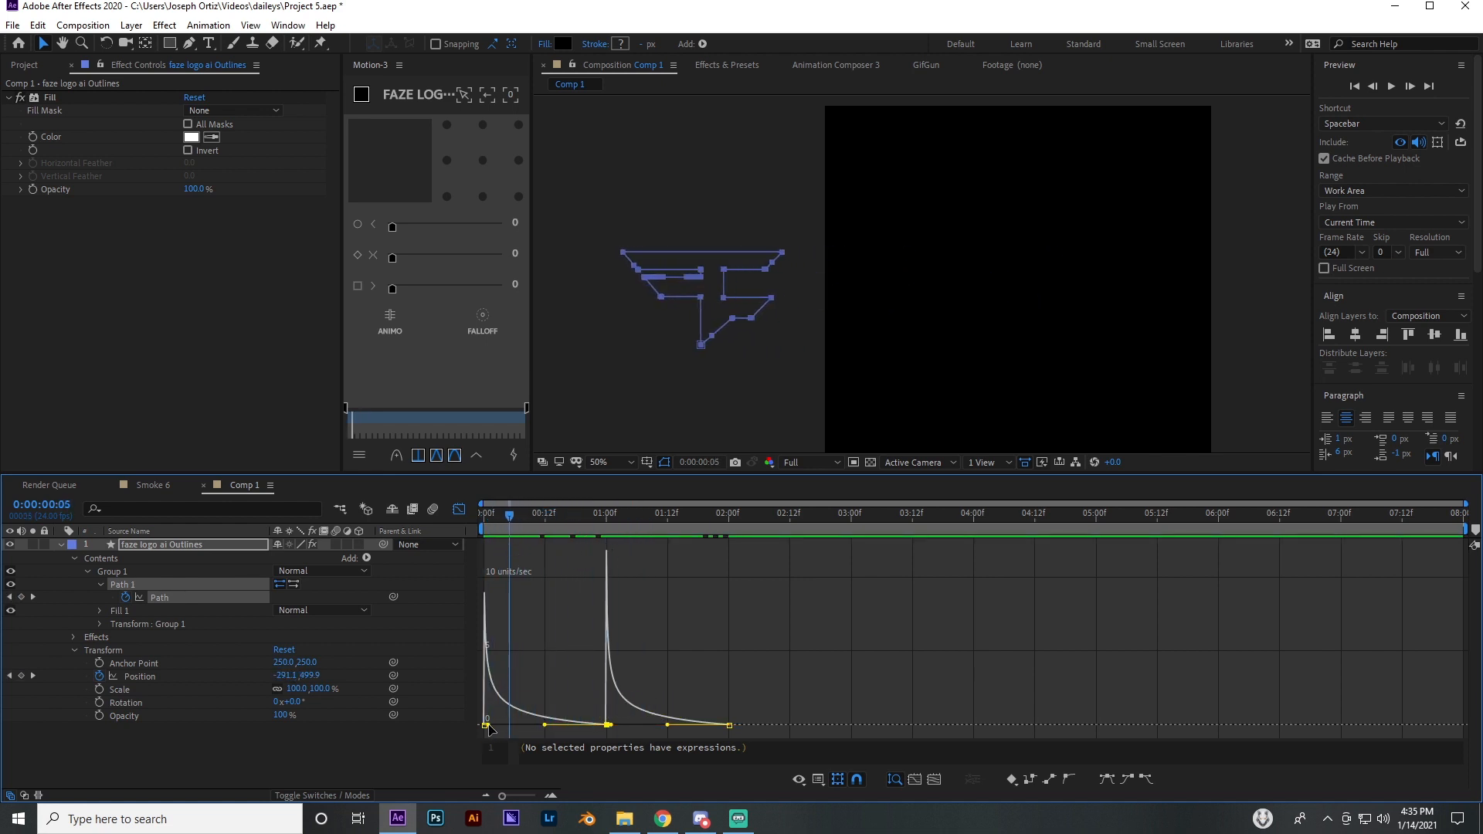
Lengthen the outgoing eases of the first and middle Path keyframes, close the Graph Editor, and scrub through the stretch
left_click_drag(488, 725, 529, 727)
left_click_drag(509, 528, 627, 567)
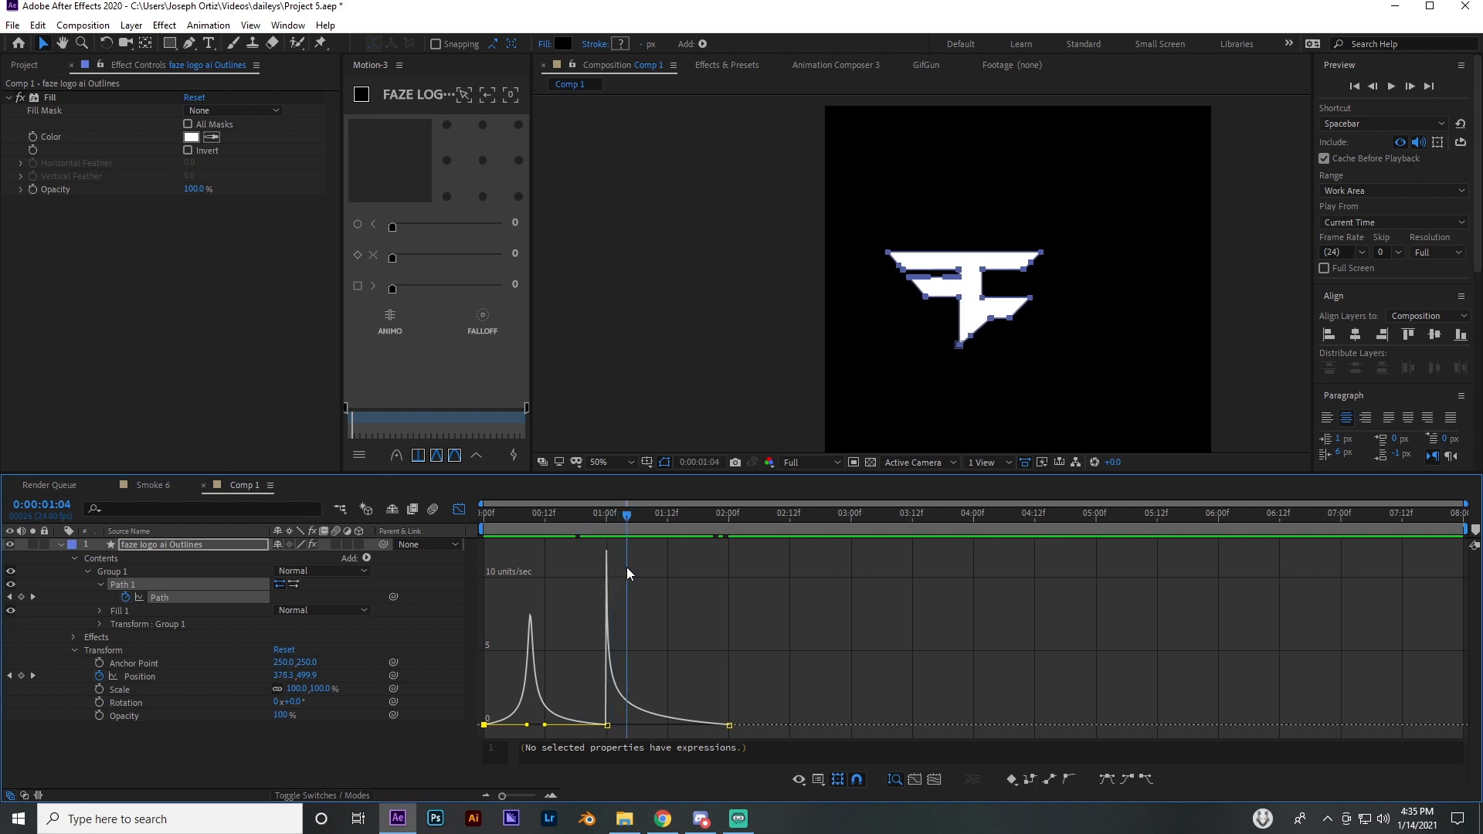
left_click_drag(585, 703, 632, 728)
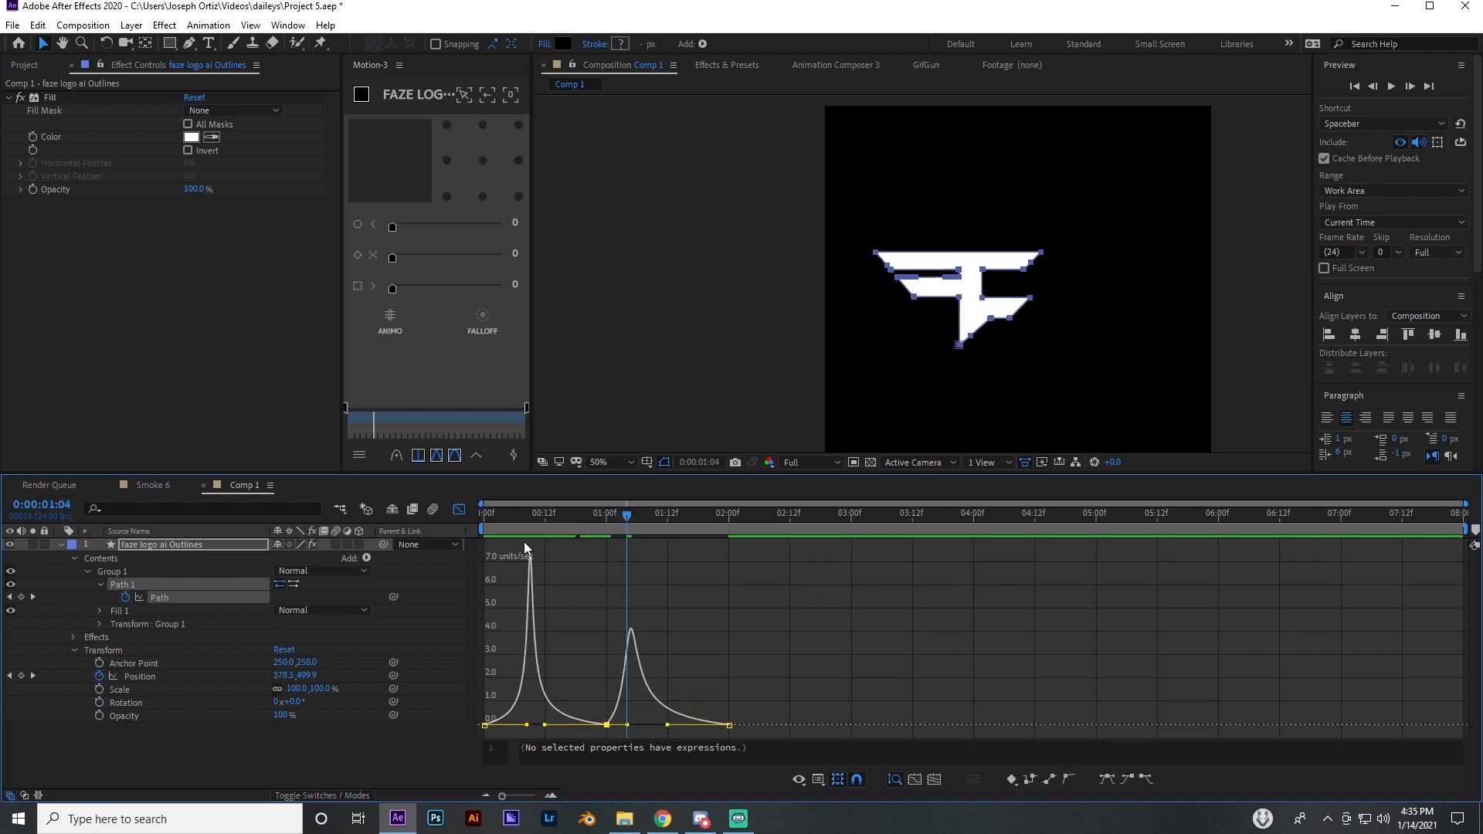
left_click_drag(524, 541, 755, 556)
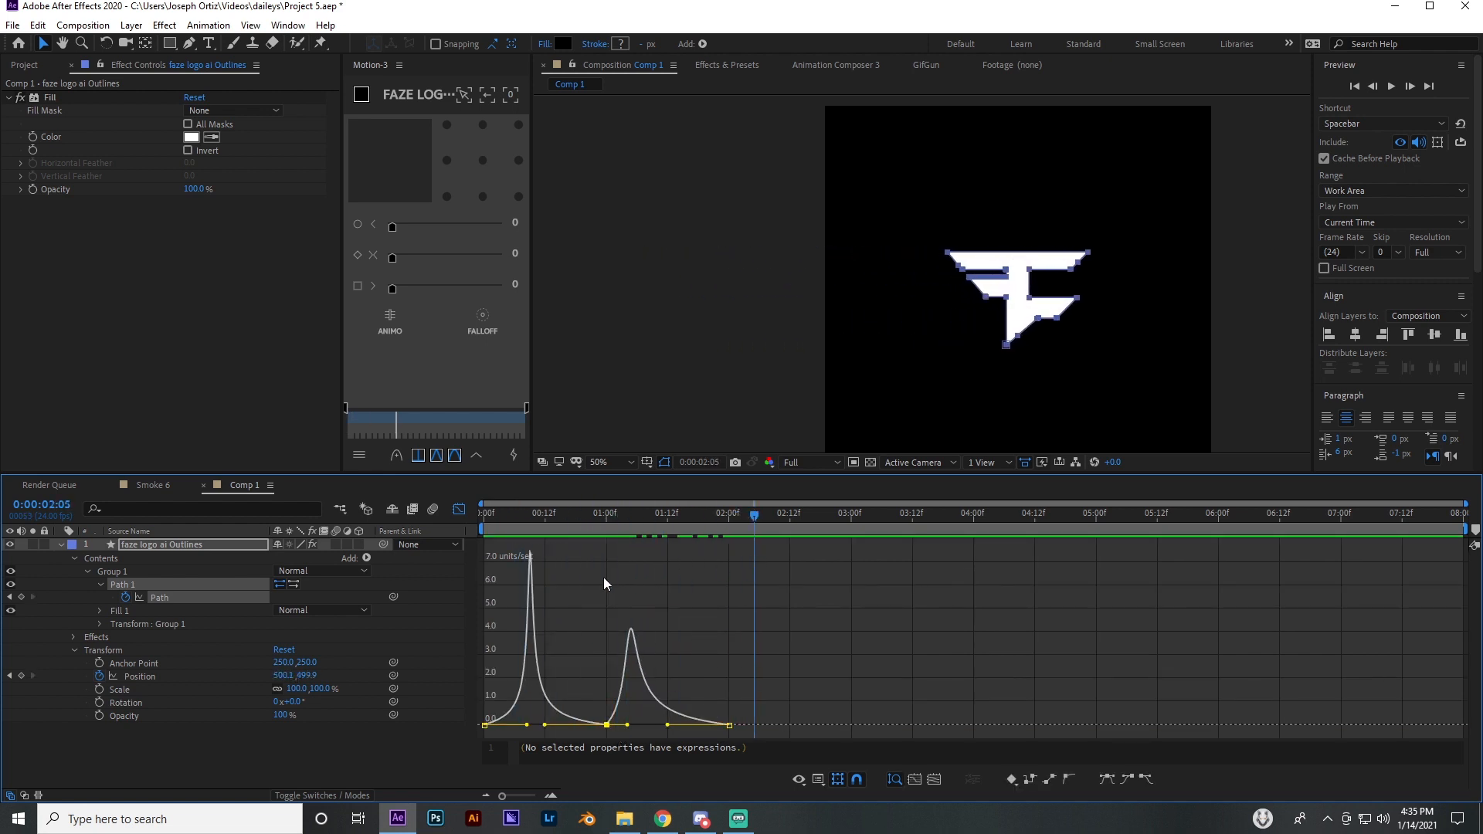
left_click(459, 509)
left_click_drag(526, 533, 667, 541)
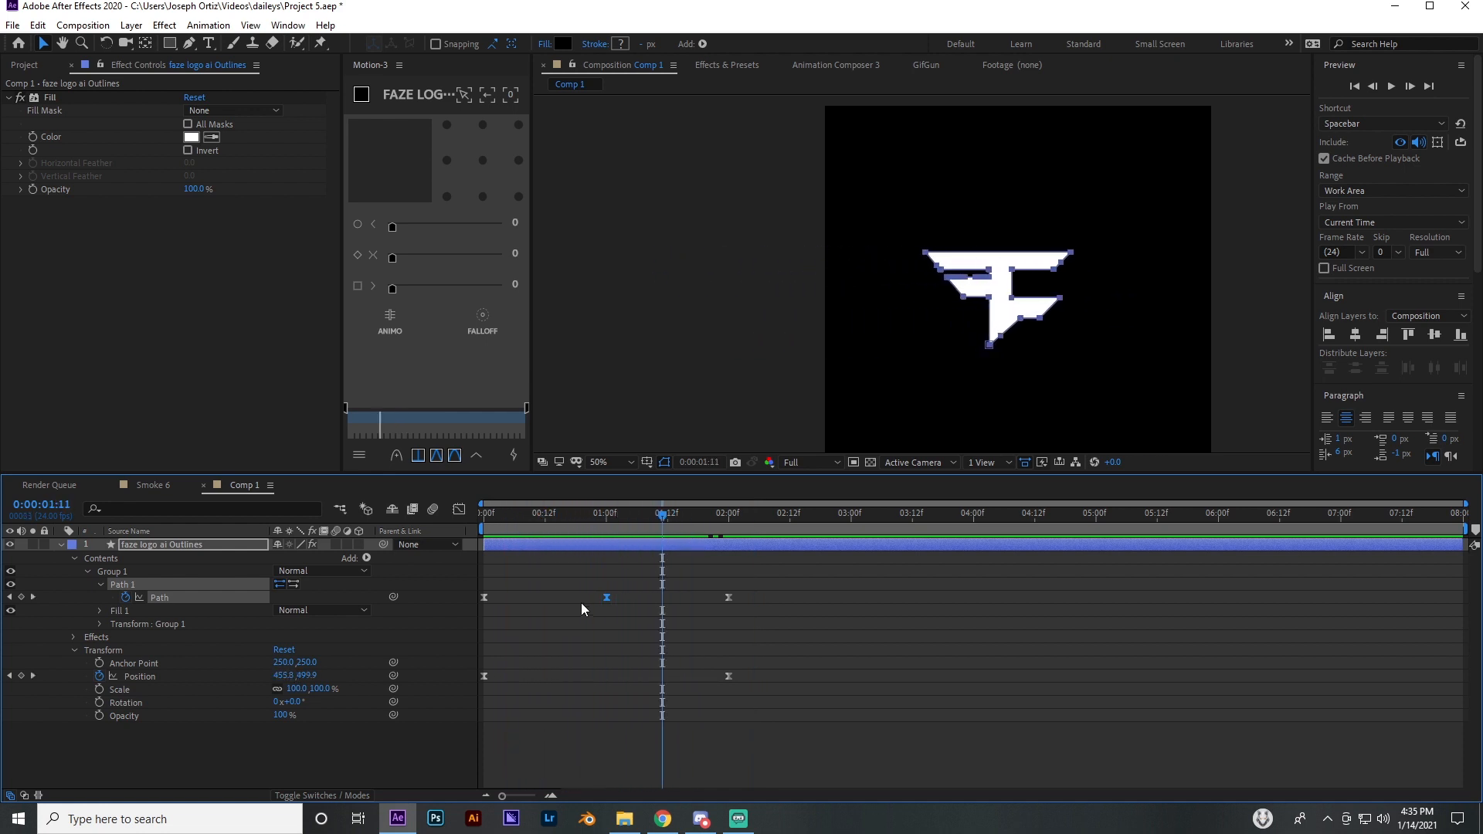
Try the middle Path keyframe much earlier and then at 0:00:01:11, scrubbing through the animation to compare the timing
left_click_drag(606, 596, 529, 595)
left_click(550, 591)
left_click_drag(506, 526, 730, 539)
left_click_drag(530, 596, 661, 596)
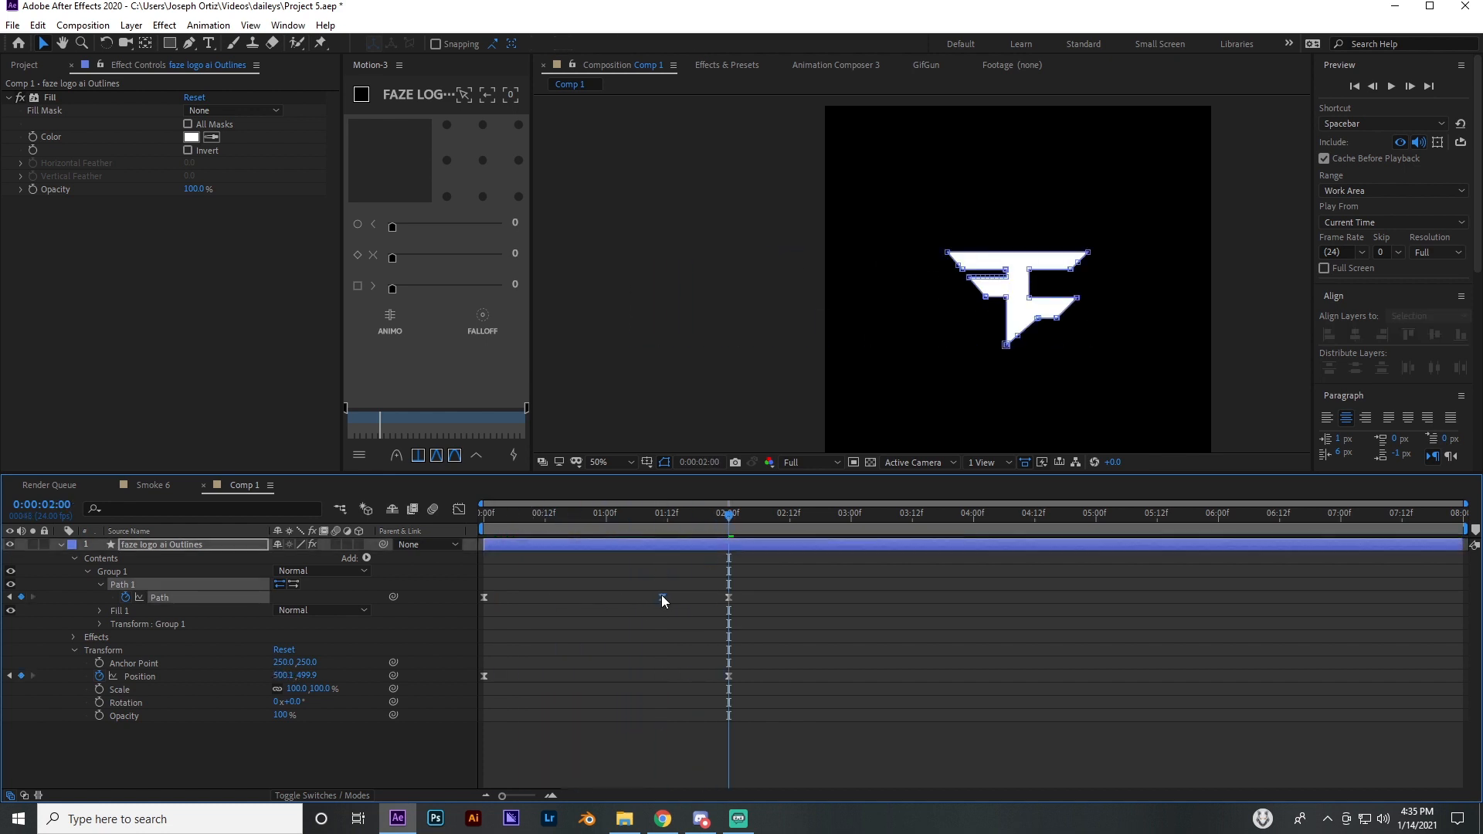
left_click(565, 515)
left_click_drag(610, 520, 662, 539)
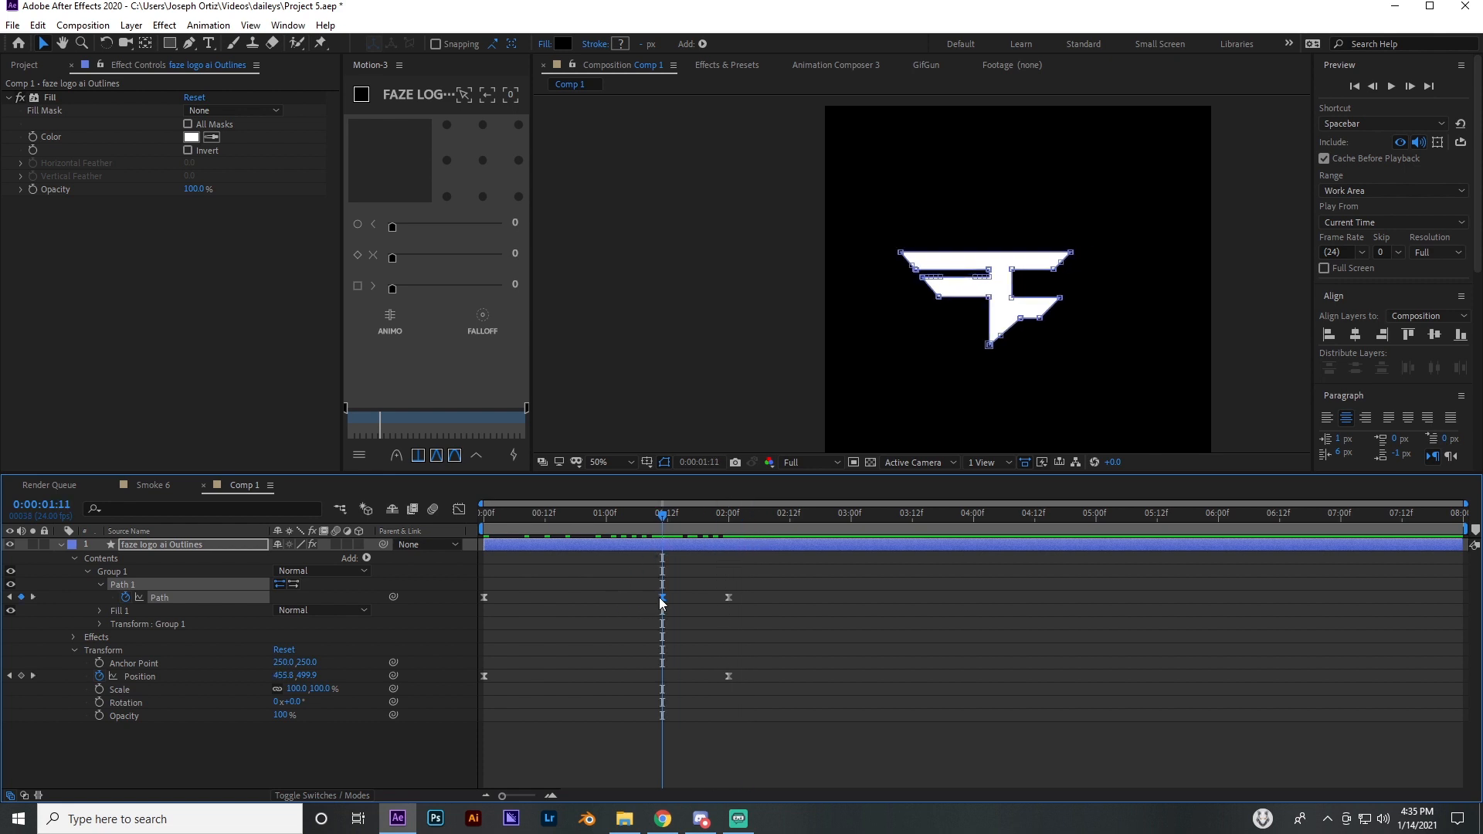
Move the middle Path keyframe to 0:00:01:01, scrub through the stretch, and examine the logo's left bars up close
left_click_drag(662, 598, 610, 598)
left_click(633, 602)
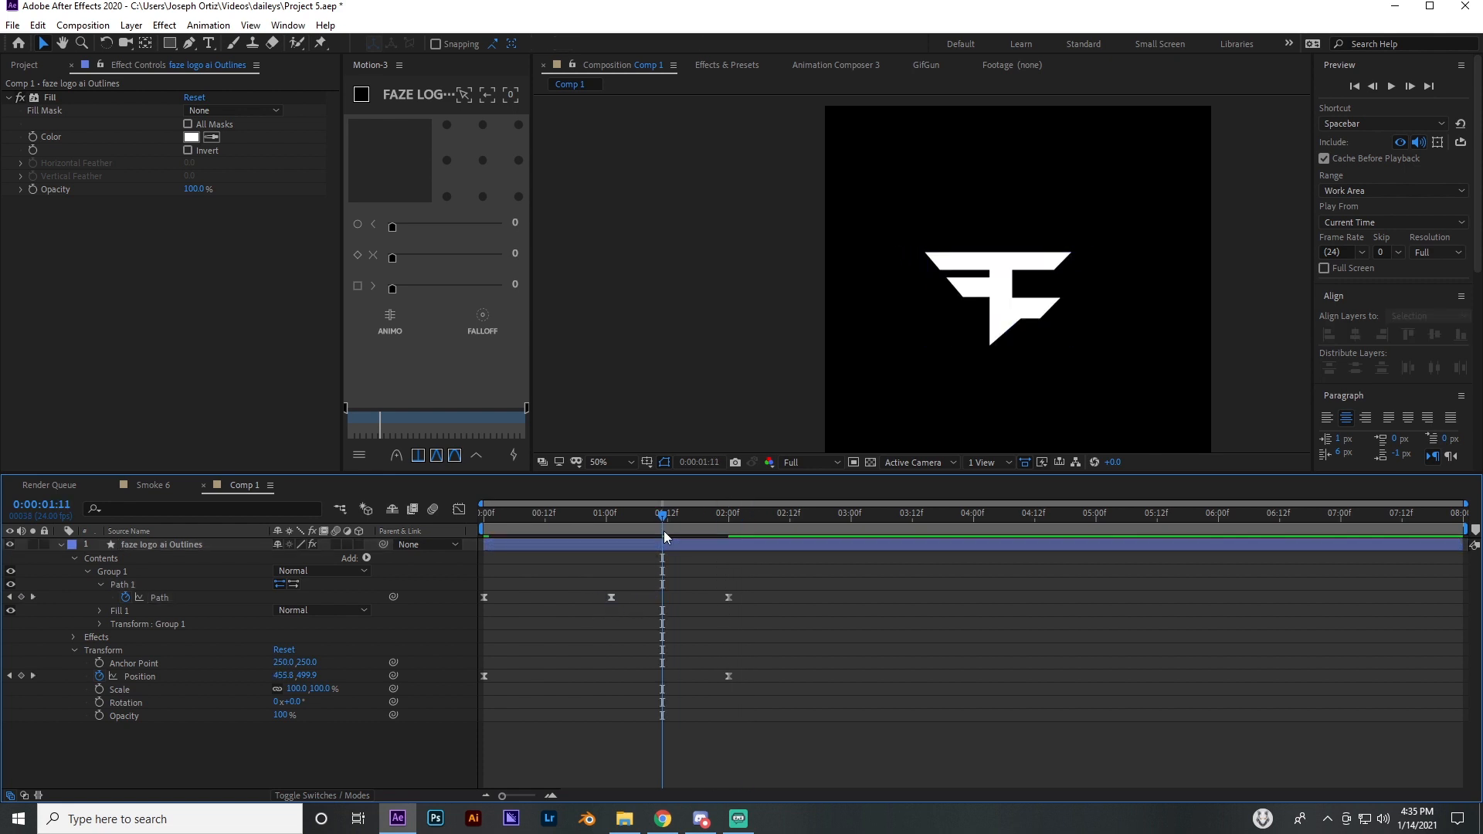
mouse_move(664, 531)
left_mouse_down()
mouse_move(580, 519)
mouse_move(697, 534)
mouse_move(596, 535)
mouse_move(693, 535)
mouse_move(672, 535)
left_mouse_up()
scroll(991, 285, "up", 4)
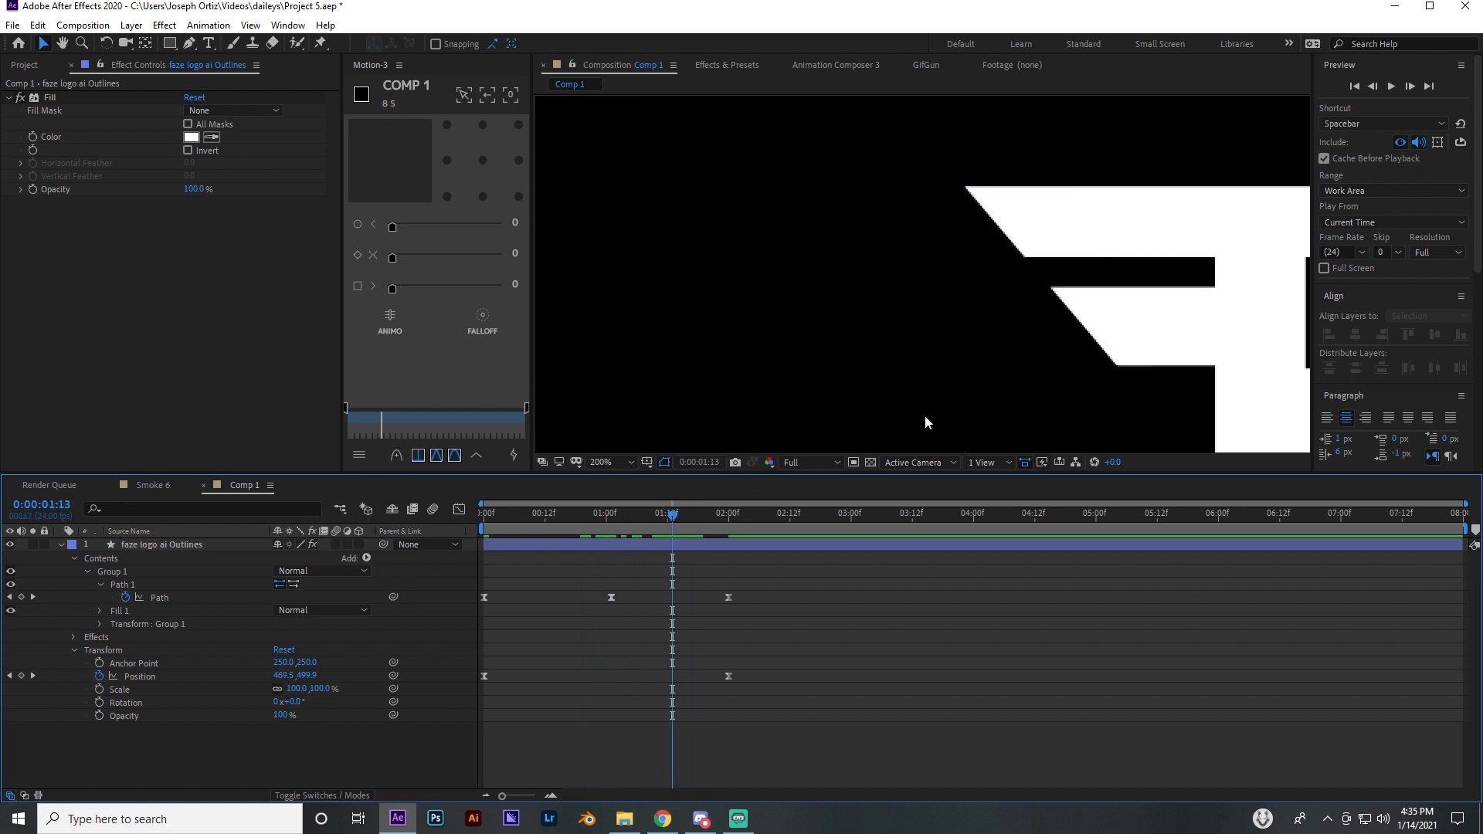
left_click_drag(605, 526, 612, 523)
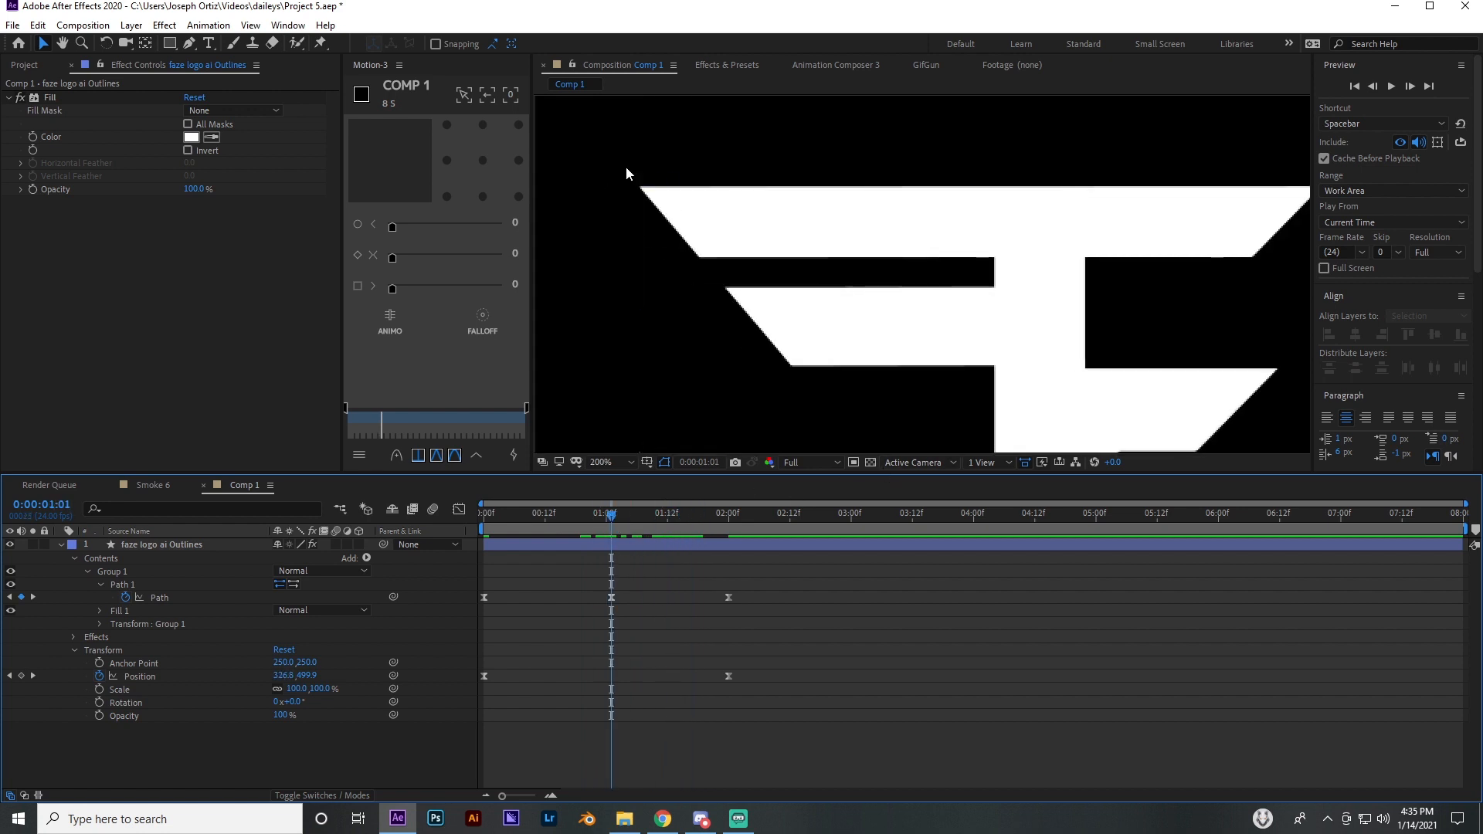
left_click_drag(626, 165, 719, 264)
scroll(812, 325, "down", 4)
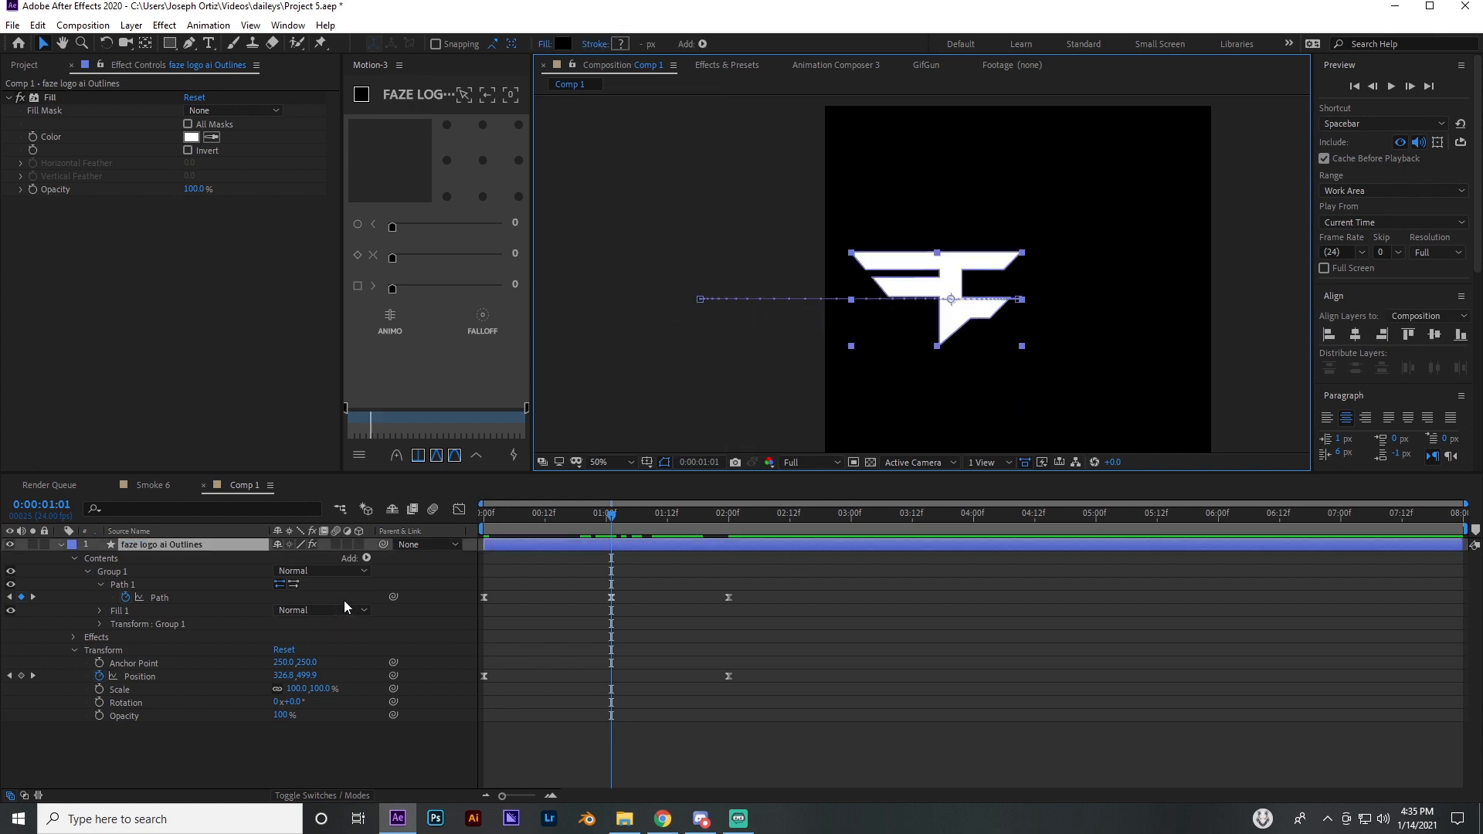
scroll(946, 279, "up", 4)
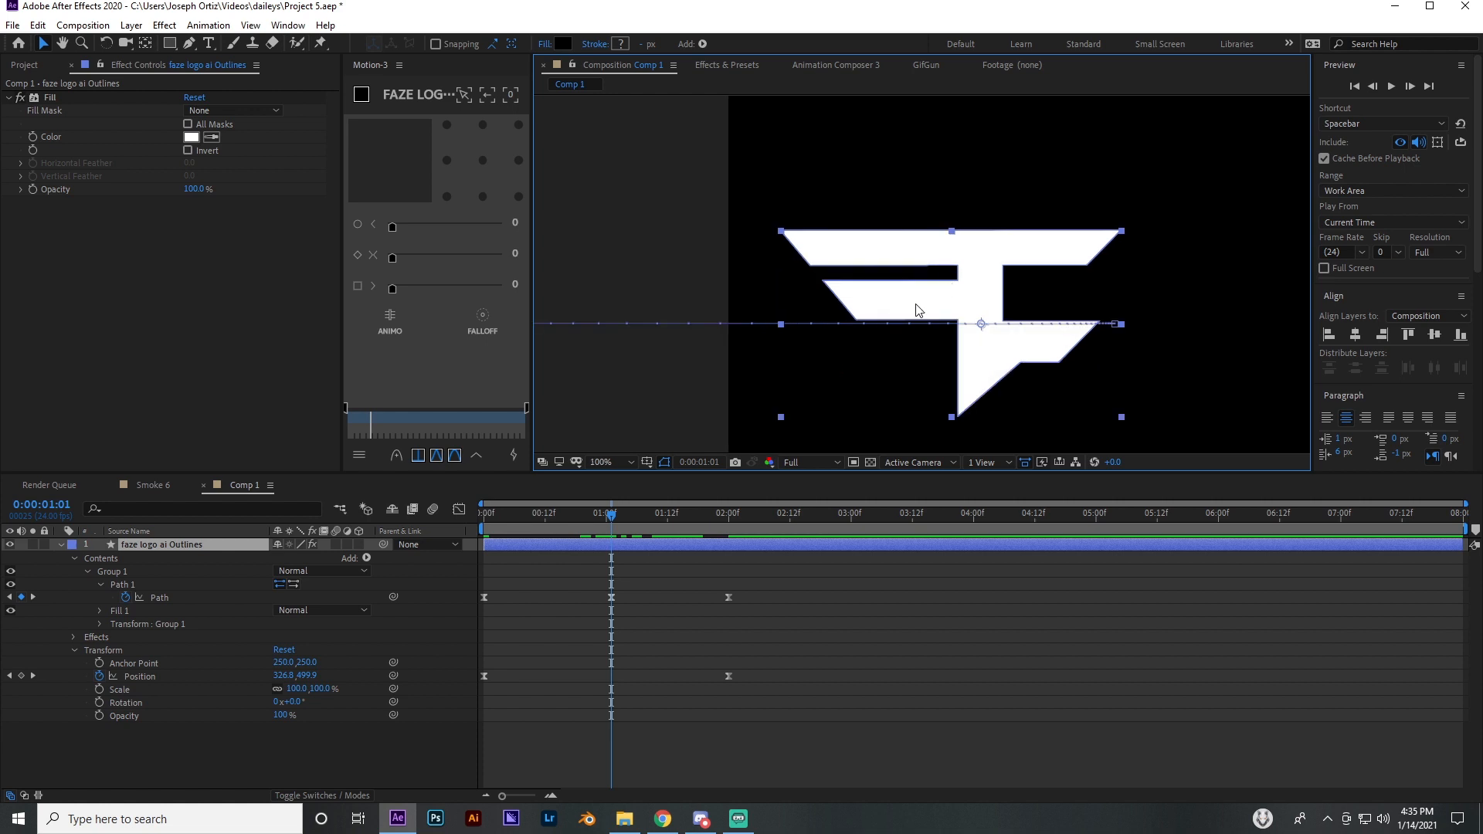
scroll(693, 324, "down", 4)
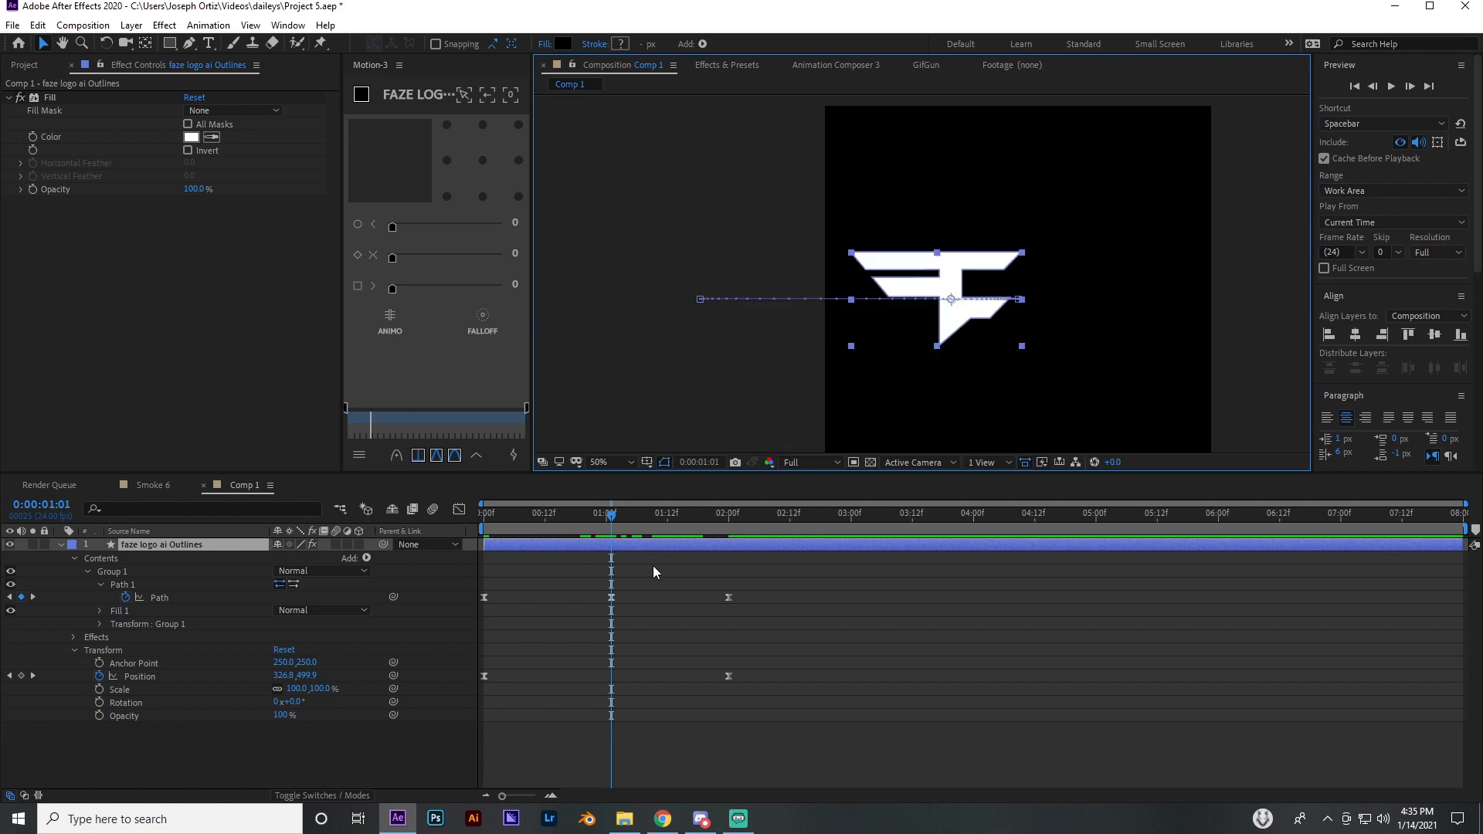
Try extending the logo's right bar tips outward on the Path keyframe at 0:00:01:01, scrub to check, and undo the recent changes
mouse_move(641, 524)
left_mouse_down()
mouse_move(763, 532)
mouse_move(495, 528)
mouse_move(613, 526)
left_mouse_up()
left_click(611, 597)
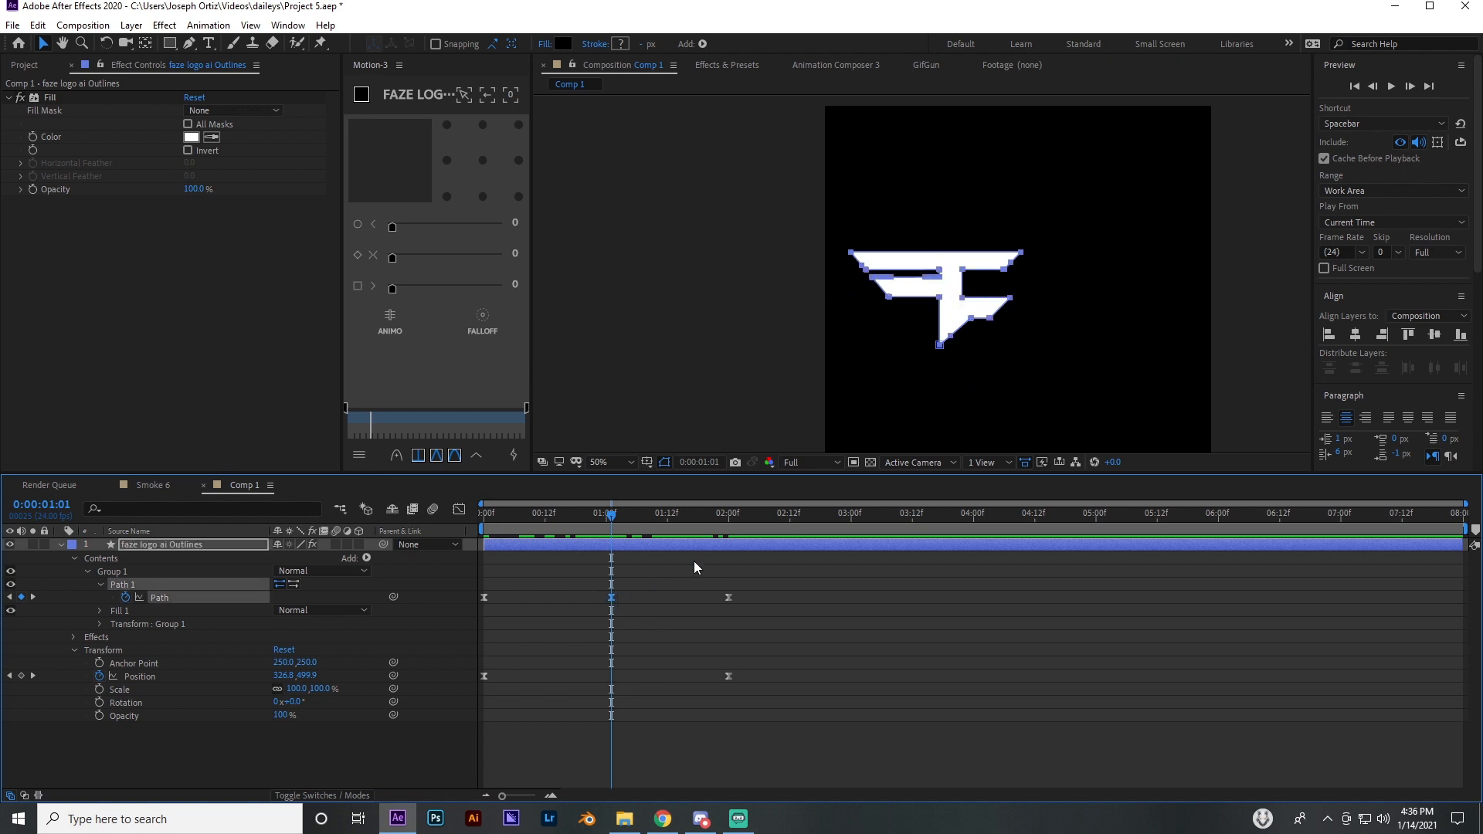
left_click_drag(1062, 238, 1014, 323)
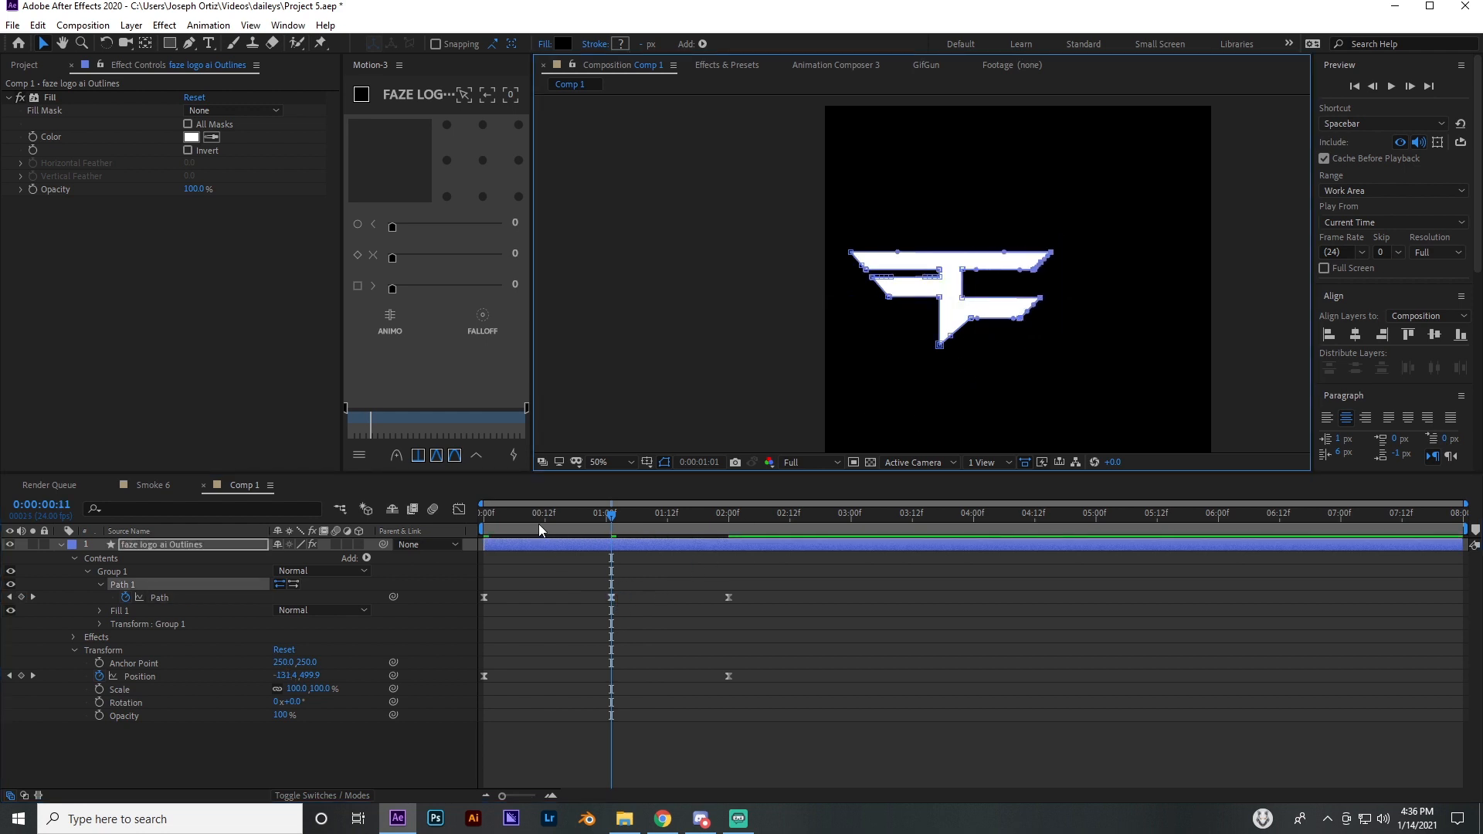
left_click_drag(539, 524, 745, 536)
key("ctrl+z")
key("ctrl+z")
key("ctrl+z")
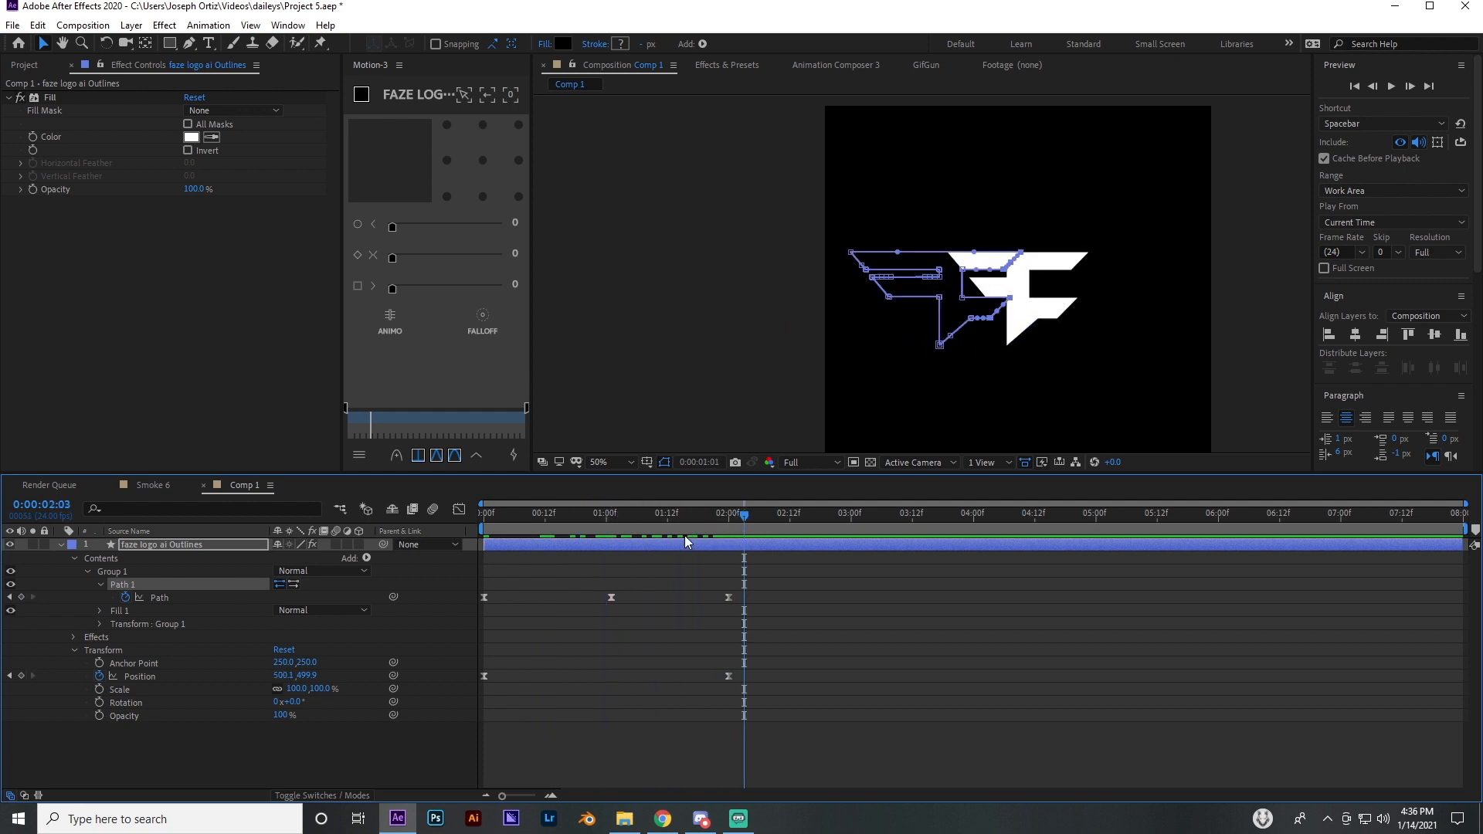
Move the middle Path keyframe to just before 1 second and scrub through the animation to check the stretch
left_click_drag(661, 515, 636, 525)
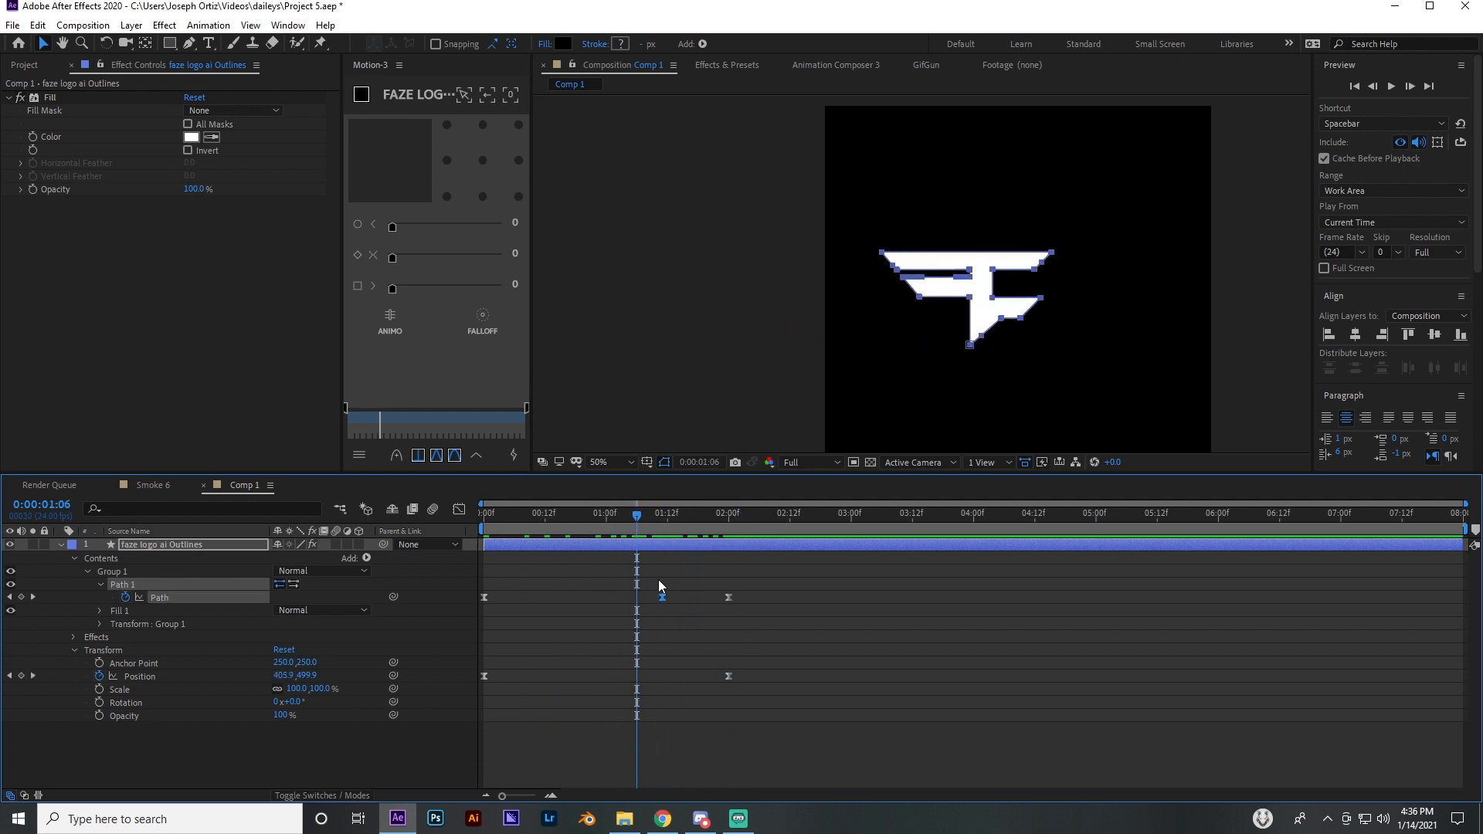
left_click_drag(662, 597, 601, 597)
left_click_drag(578, 530, 703, 533)
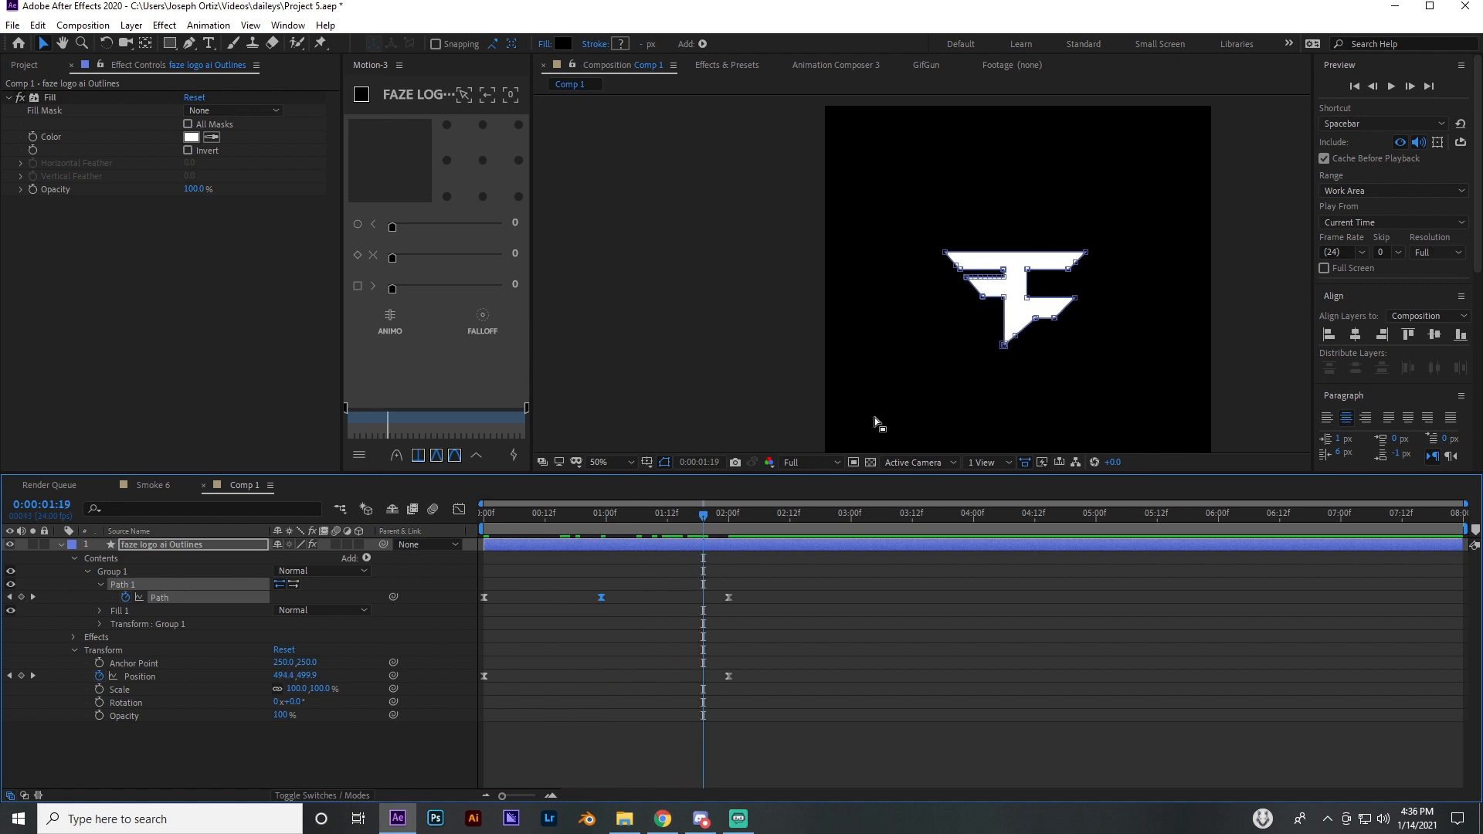
Try raising the logo's top bar at 0:00:01:19 by moving its path points up, undo it, and deselect the layer
scroll(1001, 284, "up", 2)
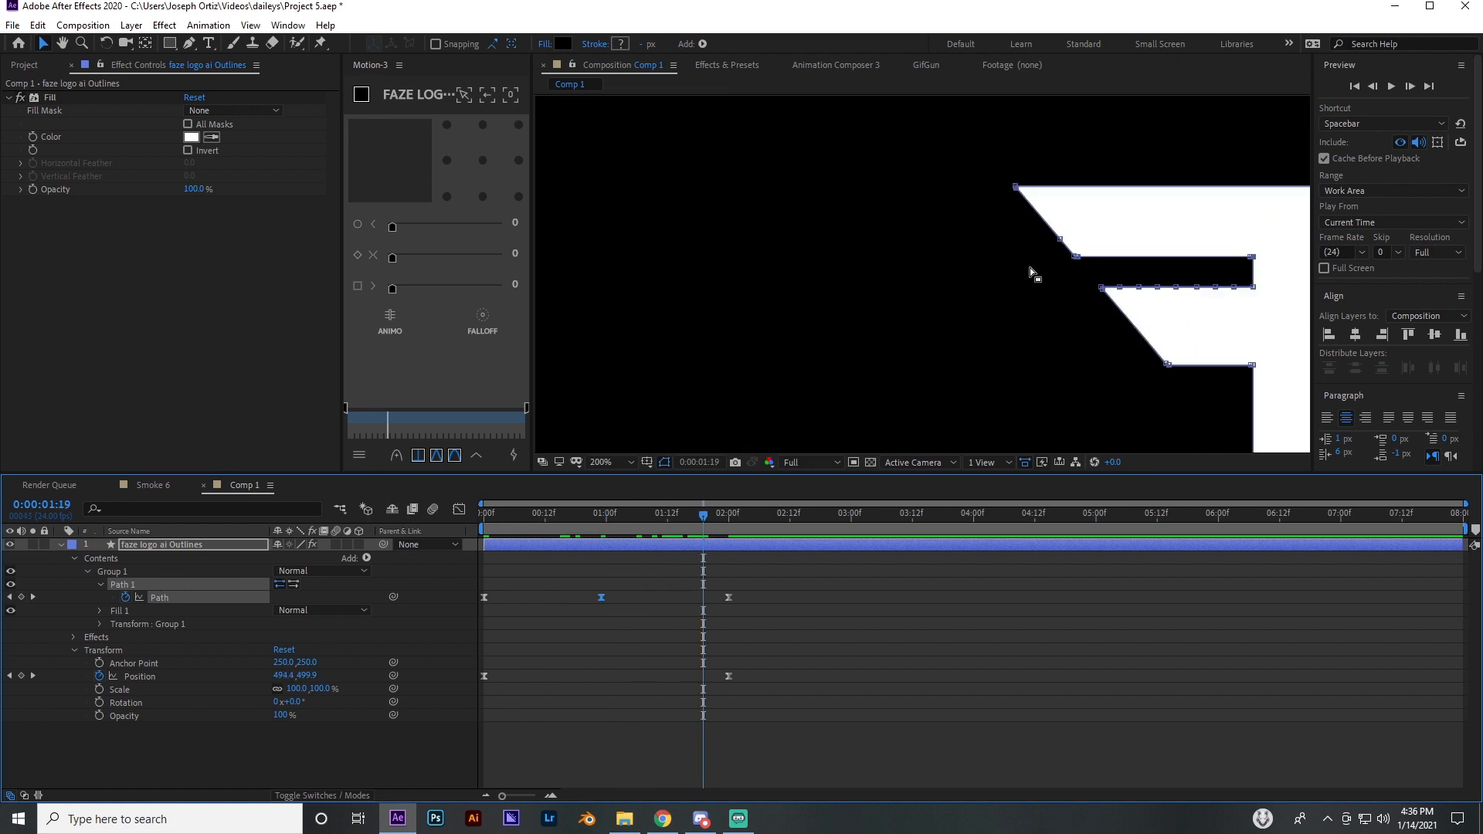
left_click_drag(995, 274, 760, 309)
left_click_drag(842, 337, 689, 362)
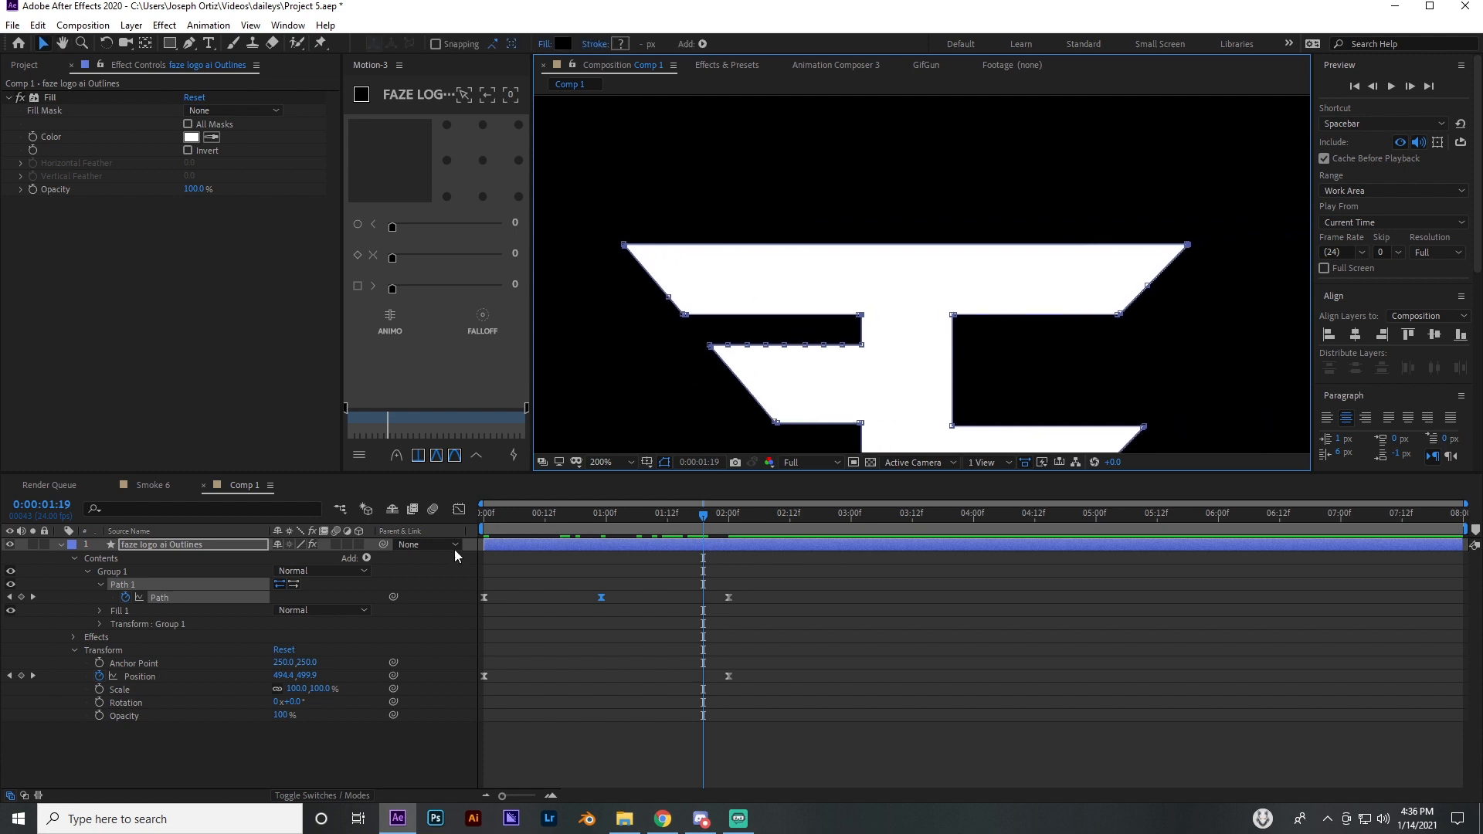
scroll(917, 373, "down", 4)
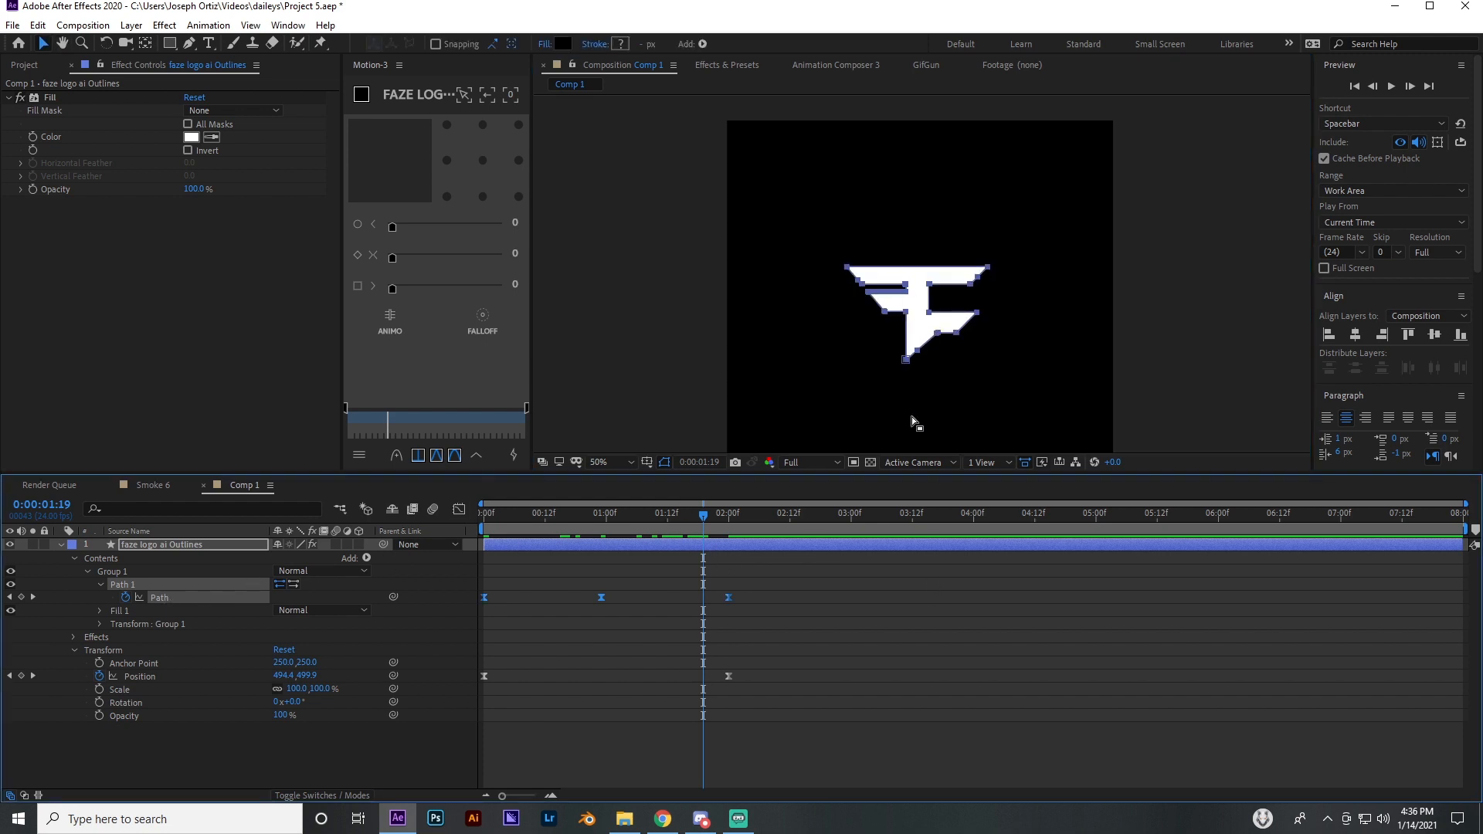
scroll(919, 301, "up", 4)
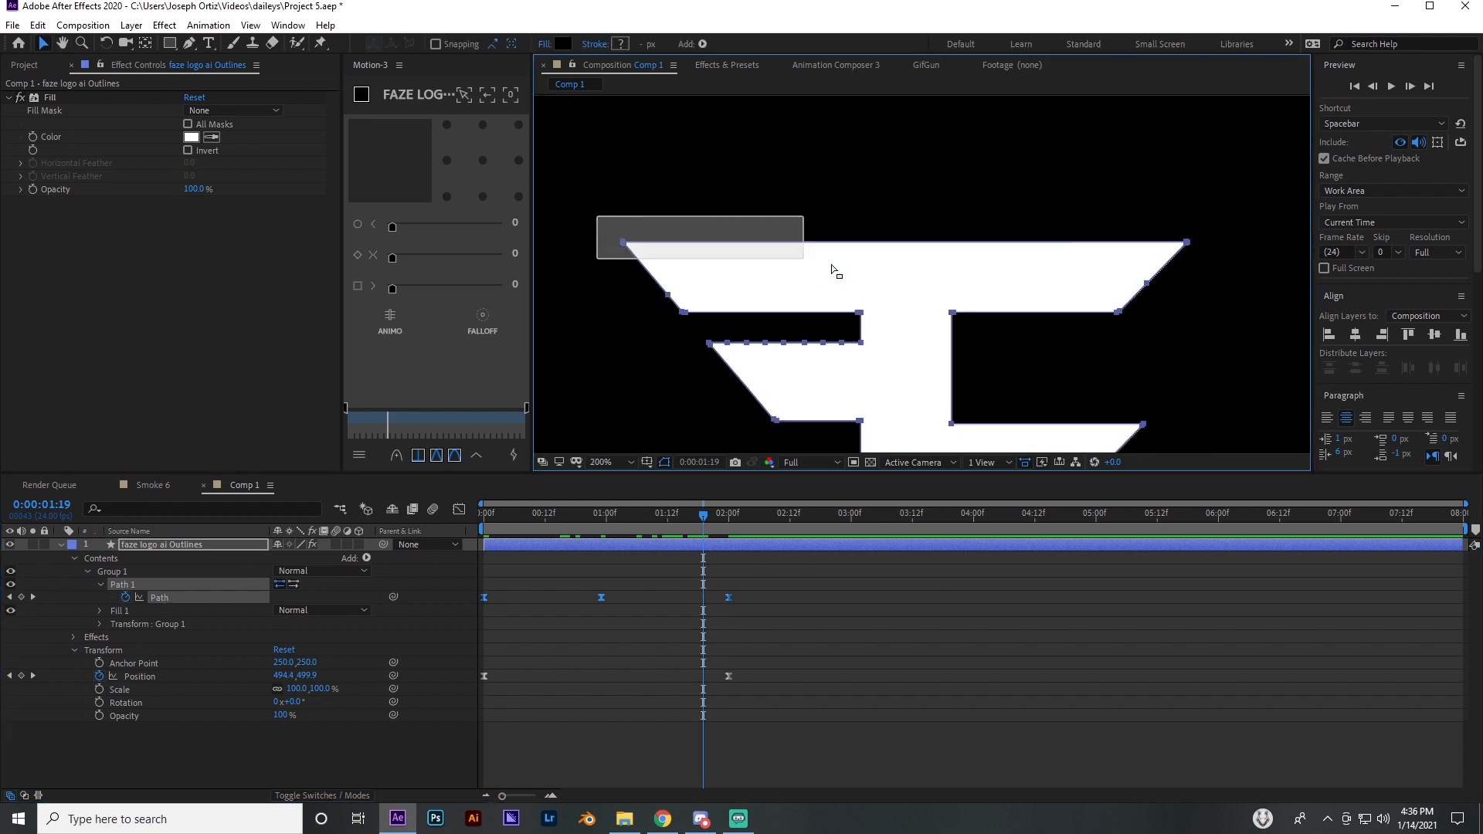
left_click_drag(831, 265, 1192, 318)
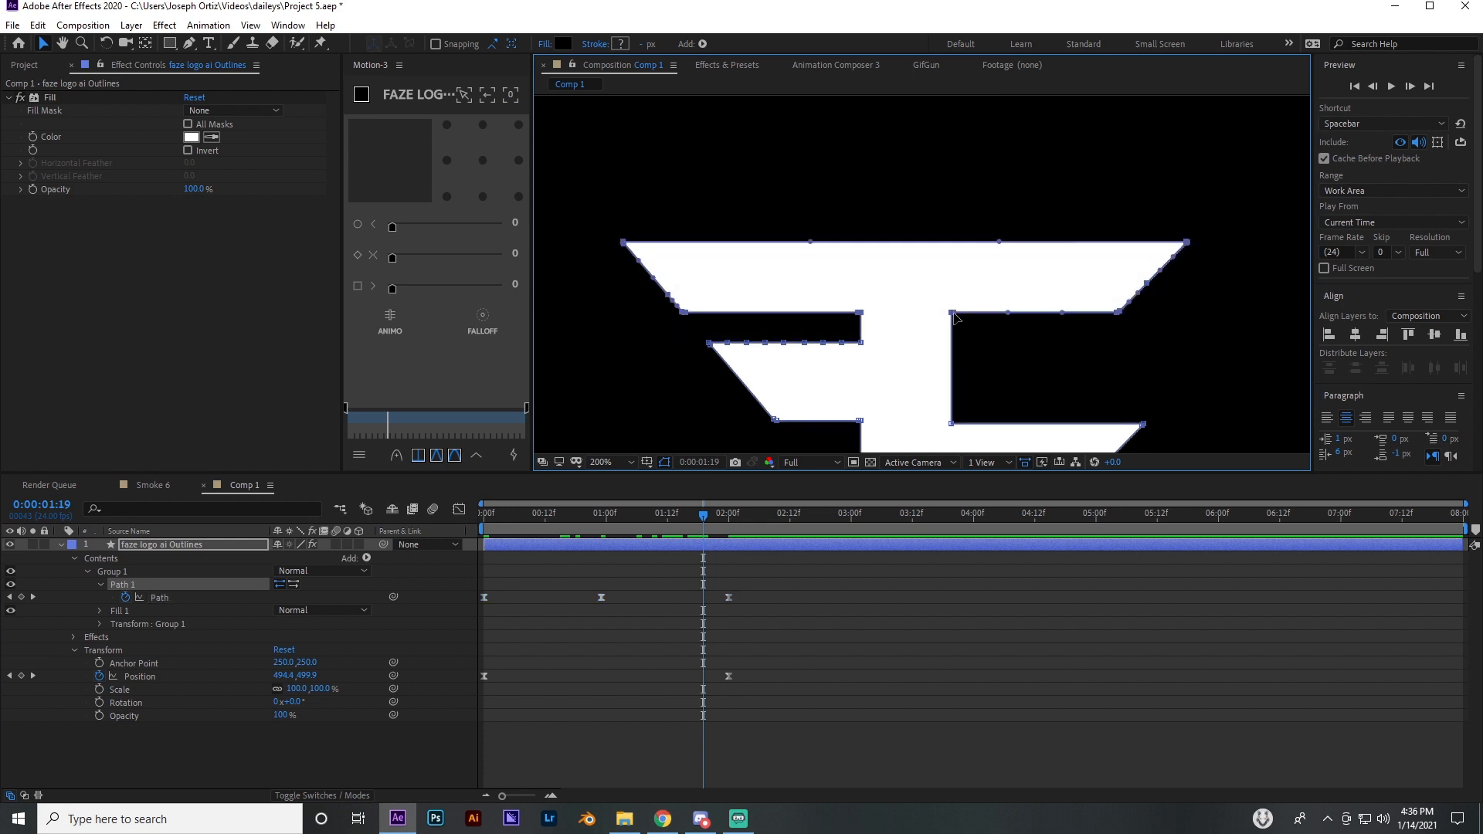
left_click_drag(953, 314, 954, 218)
scroll(960, 281, "down", 2)
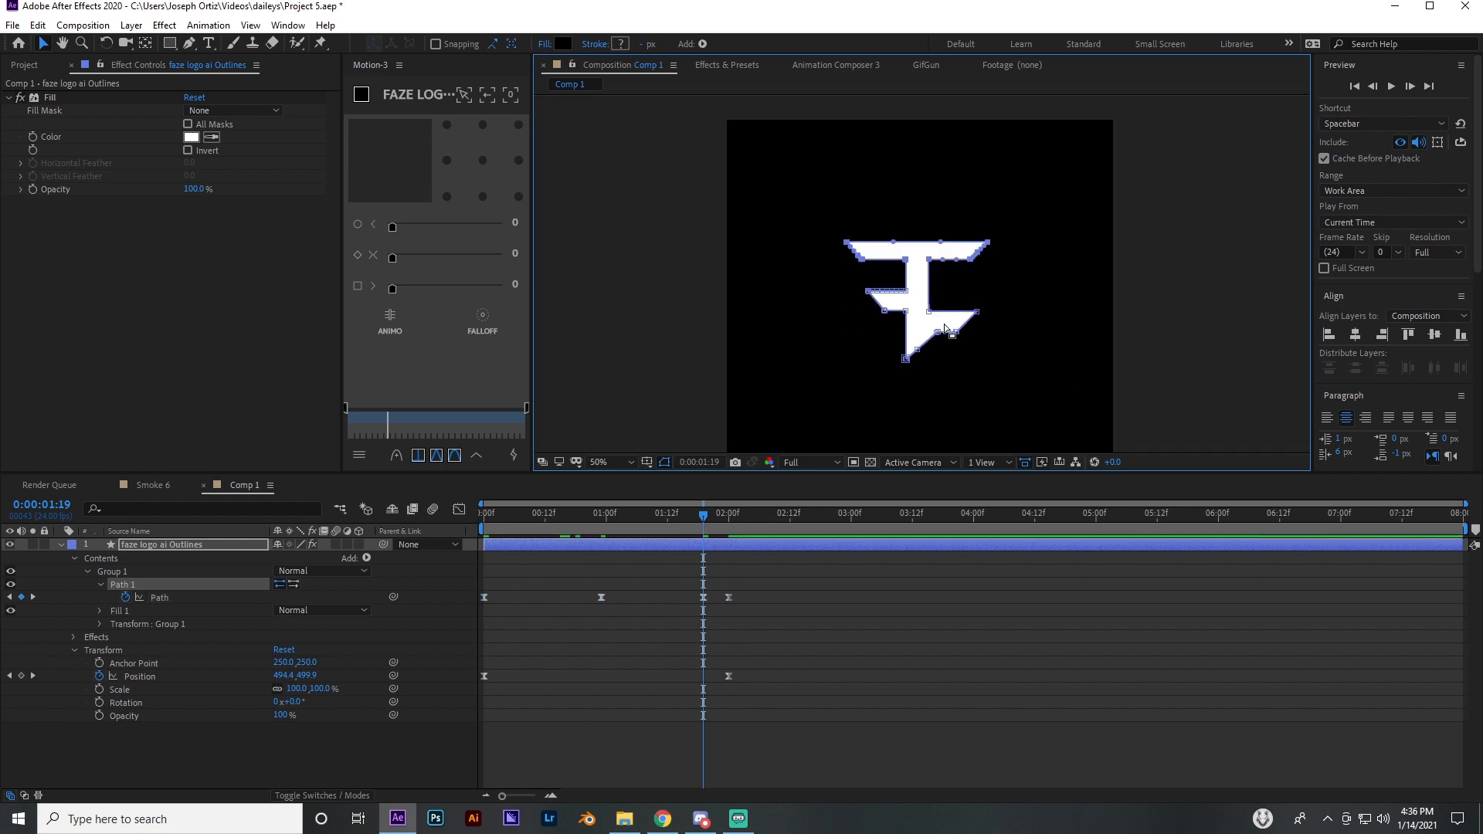
key("ctrl+z")
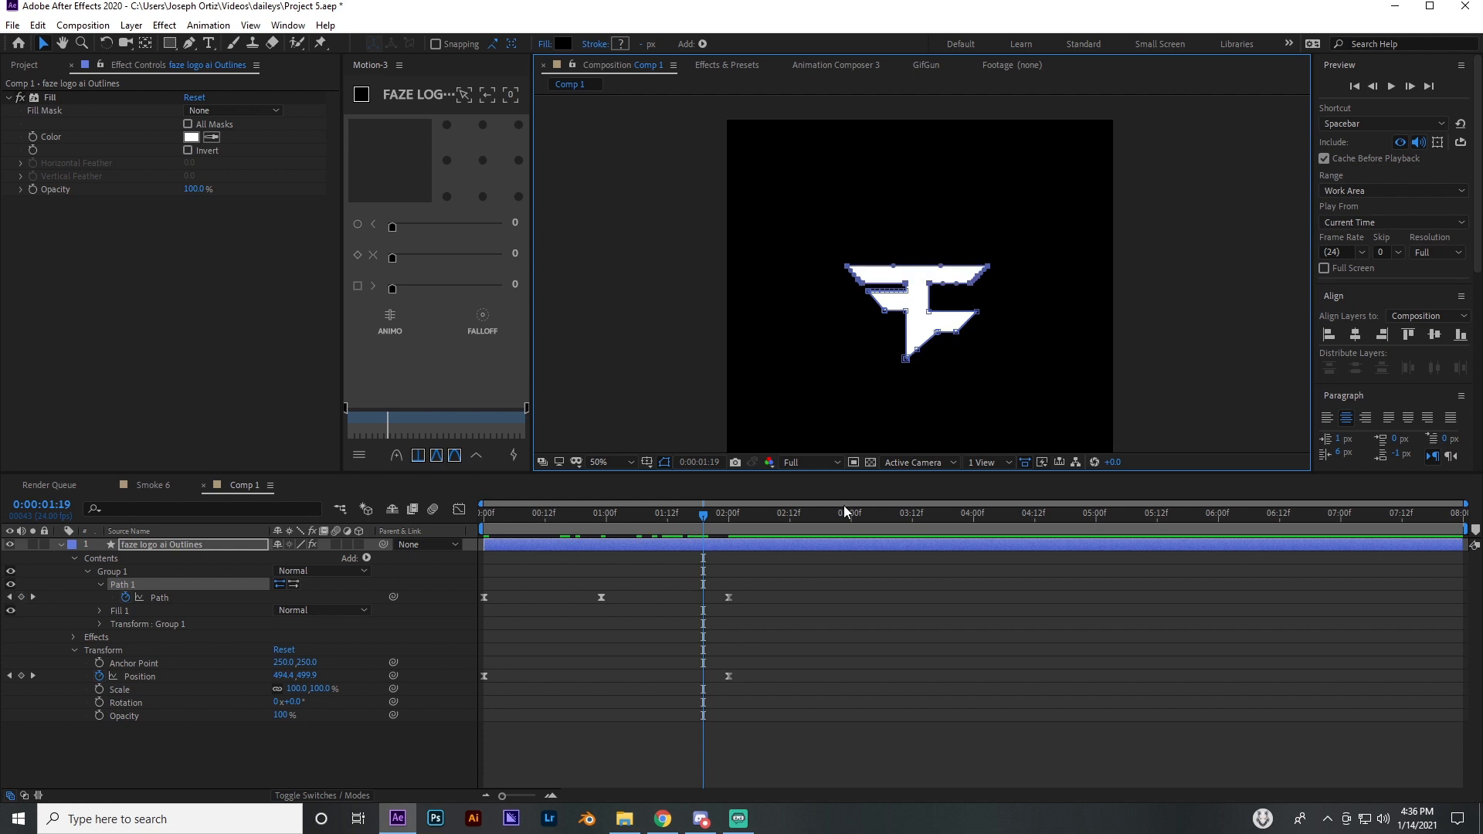
left_click(916, 636)
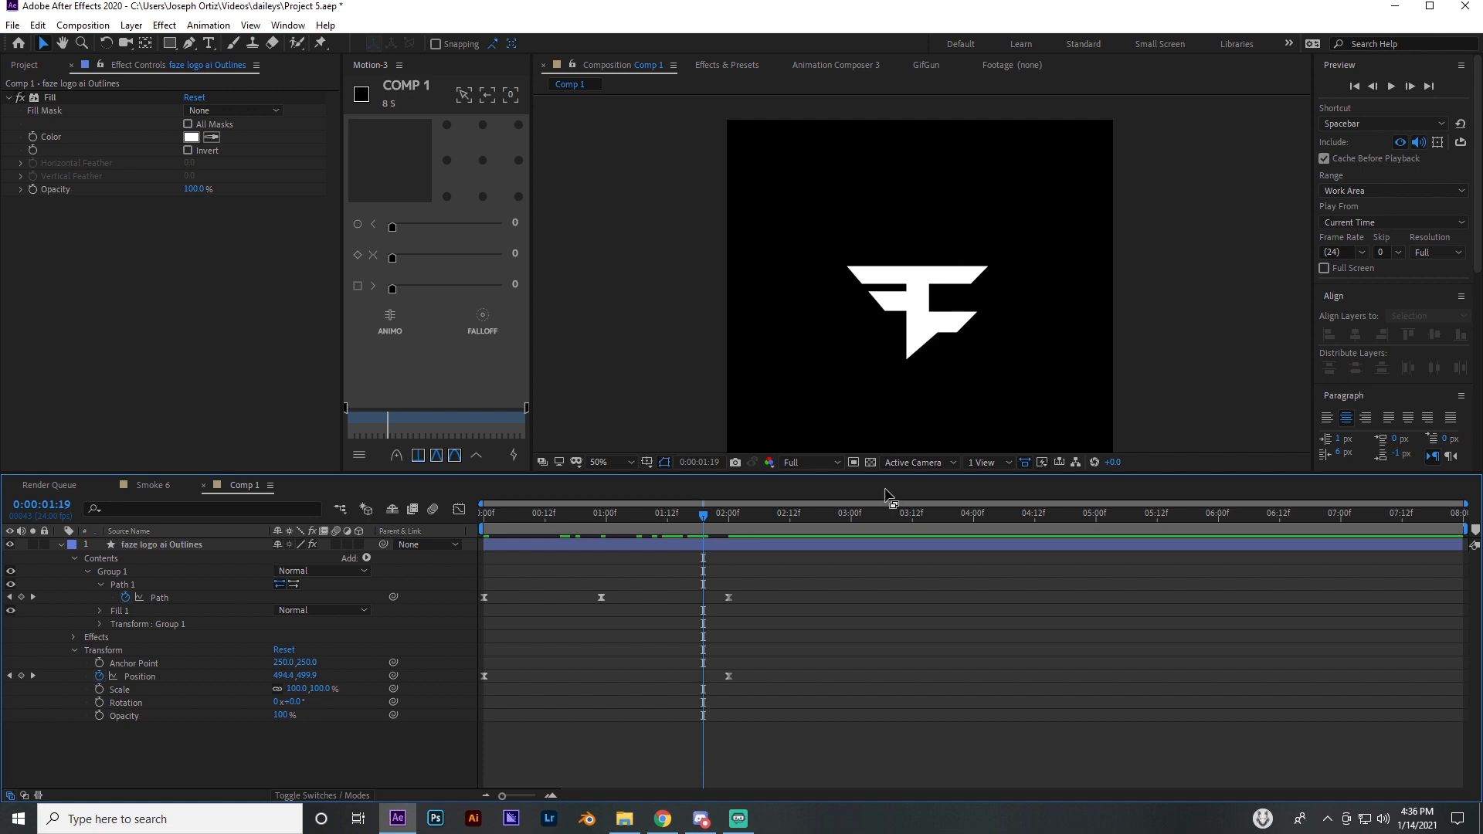
scroll(902, 331, "down", 2)
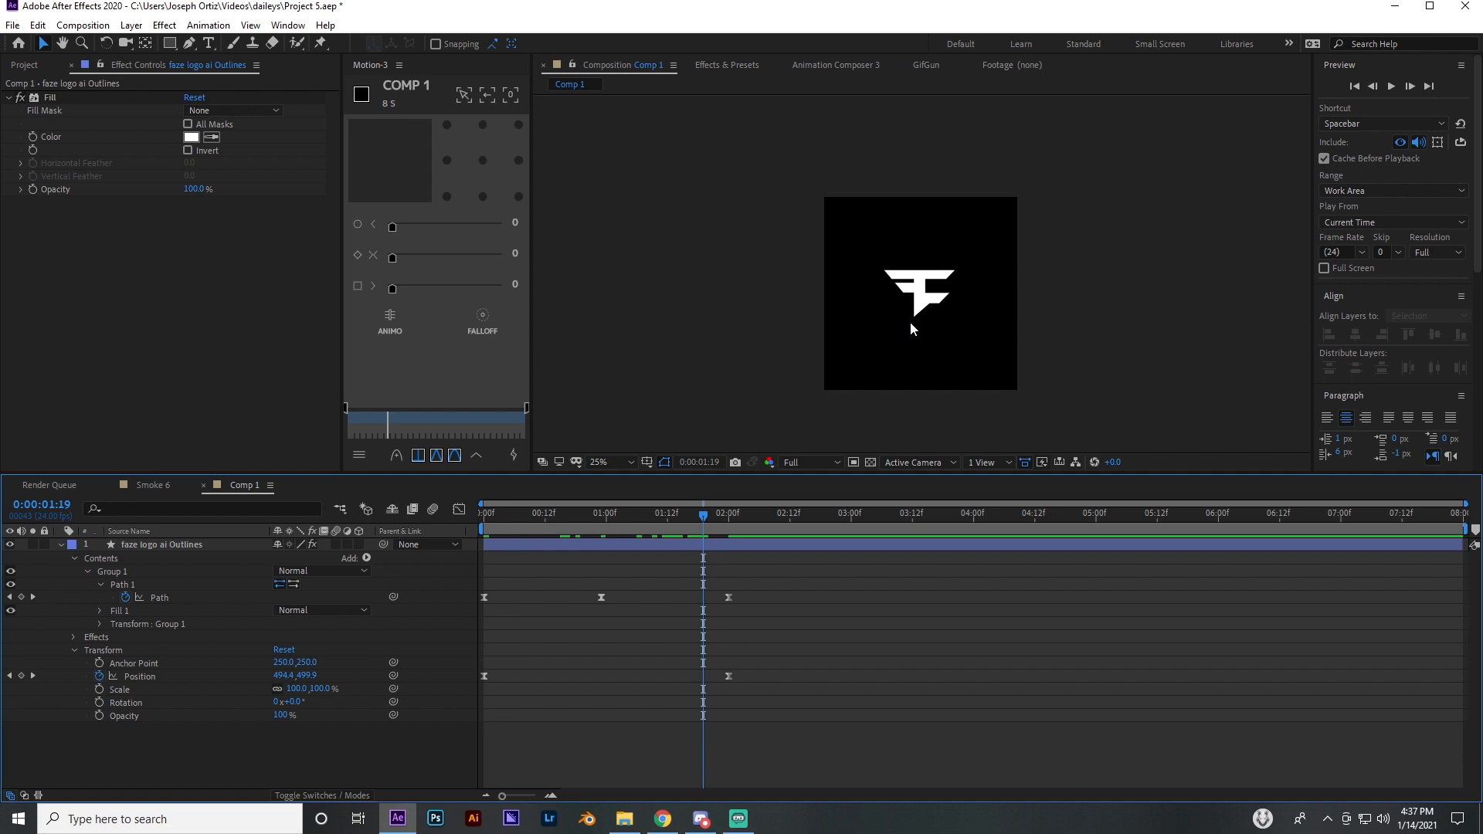
scroll(910, 321, "up", 6)
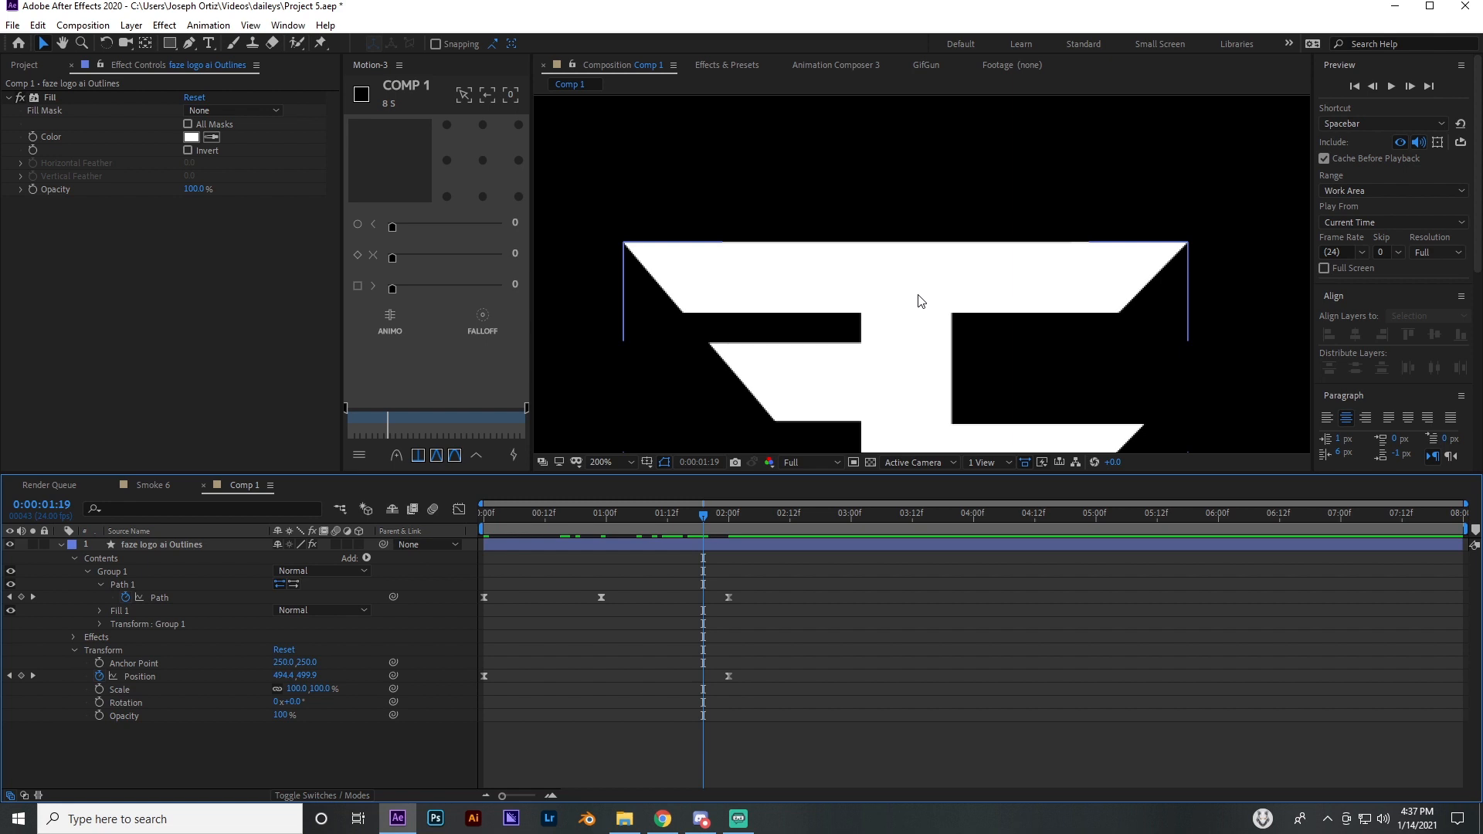
scroll(921, 301, "down", 4)
scroll(913, 355, "up", 3)
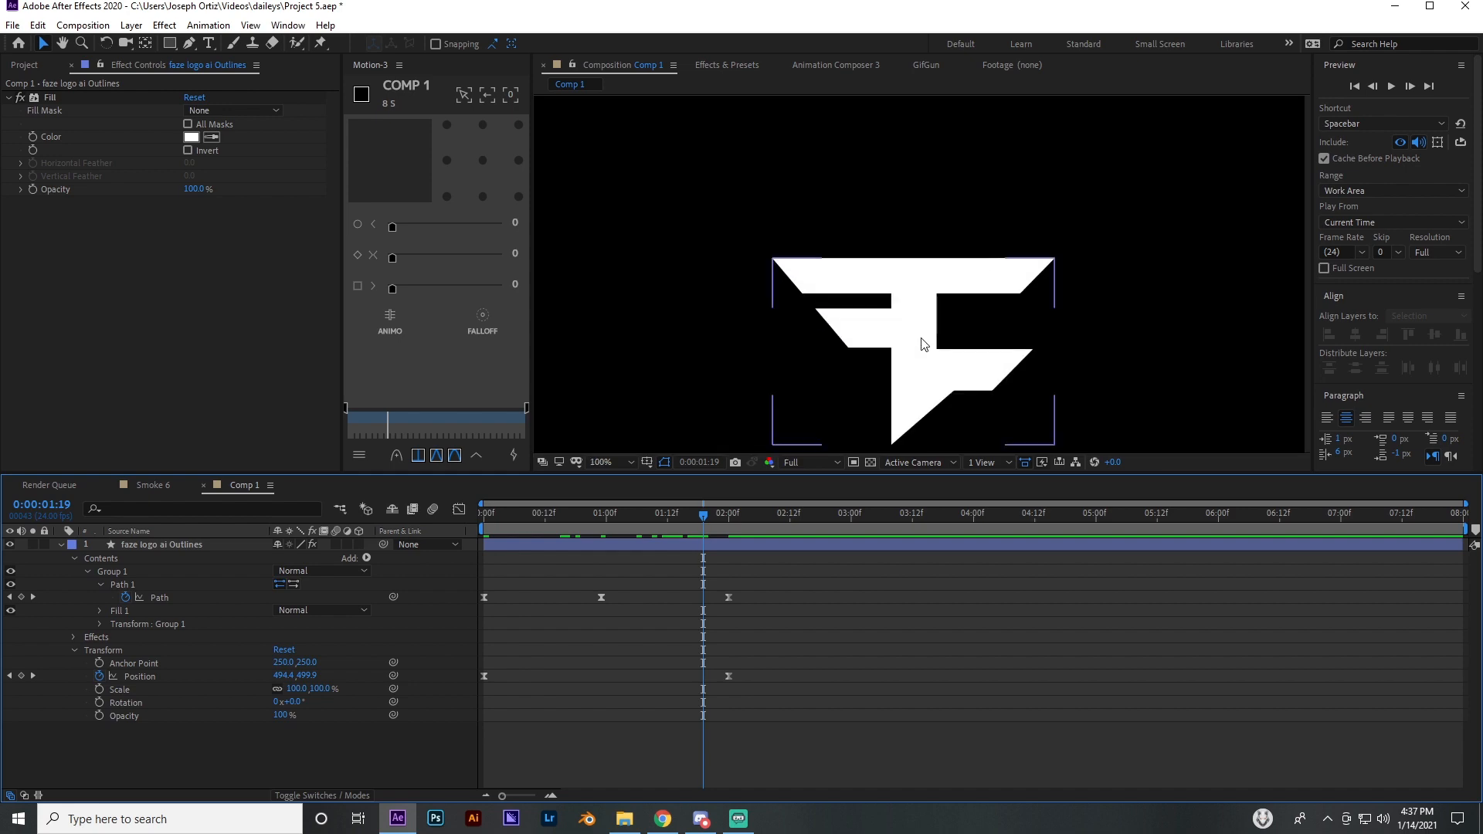
left_click(641, 693)
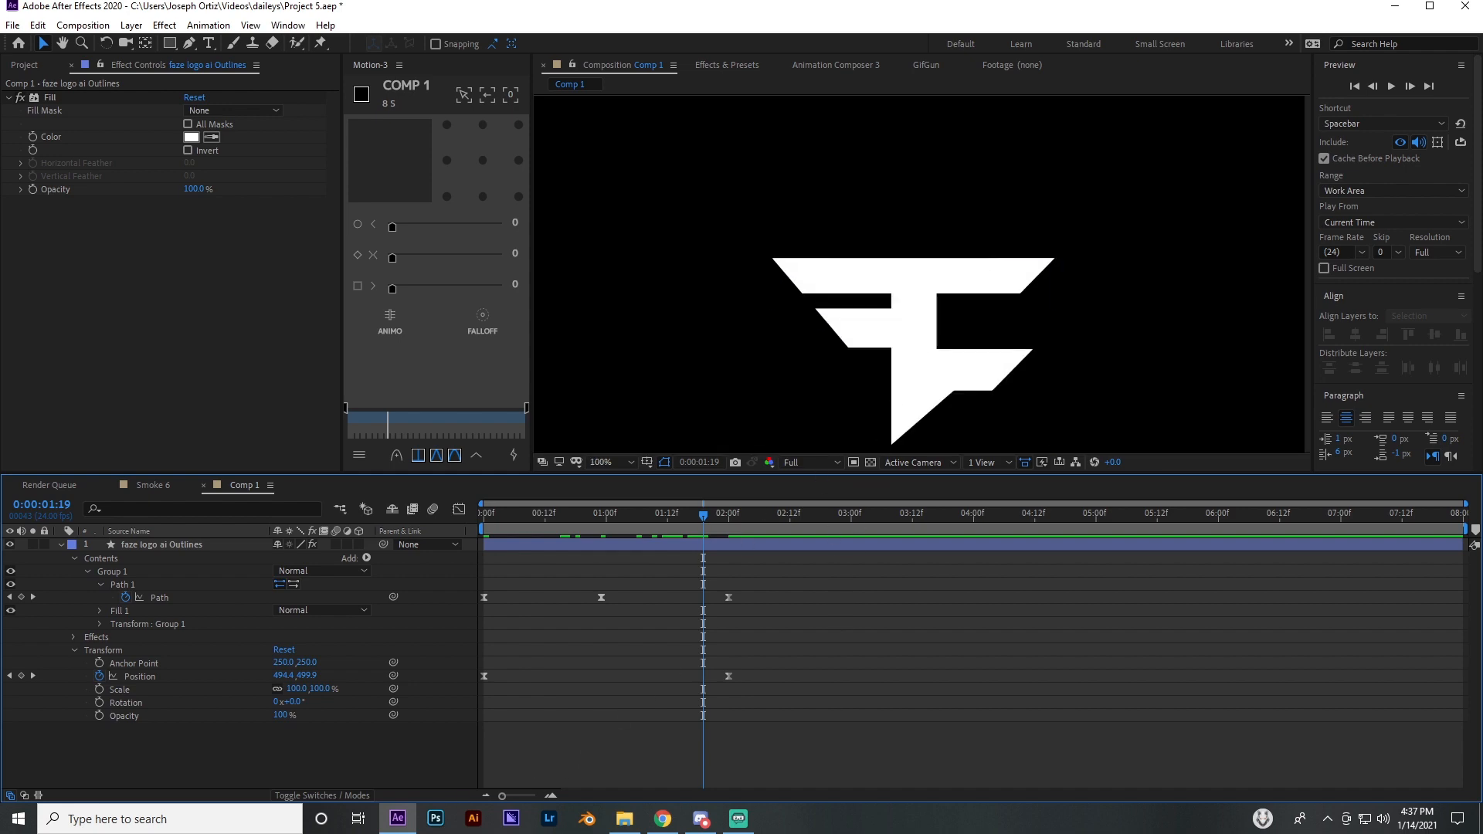